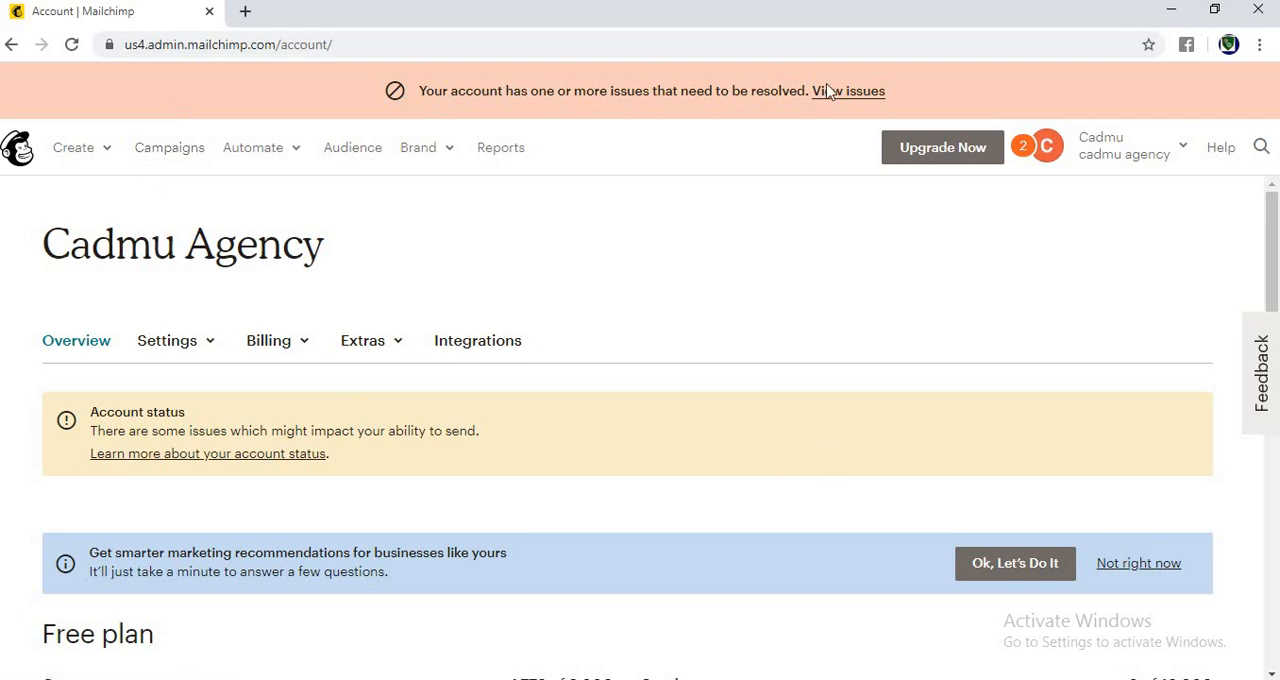
Step: Create a new landing page named "How to create landing pages that converts" and begin its setup
click(106, 157)
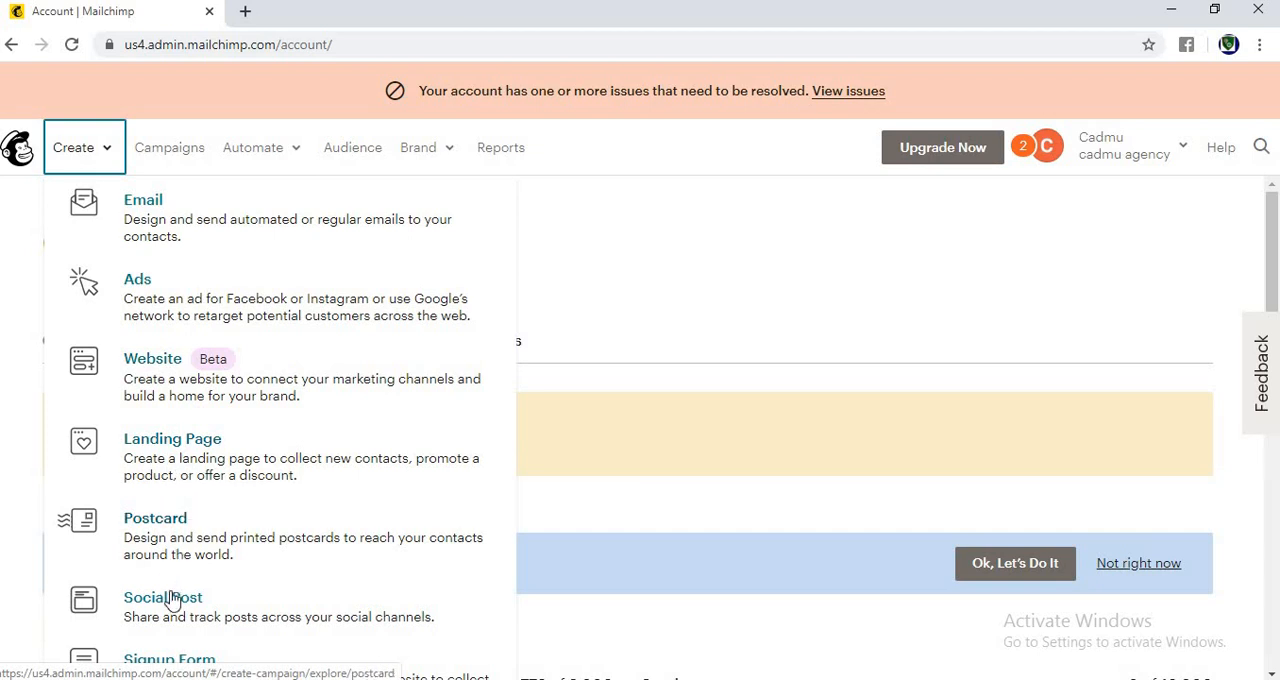
click(181, 463)
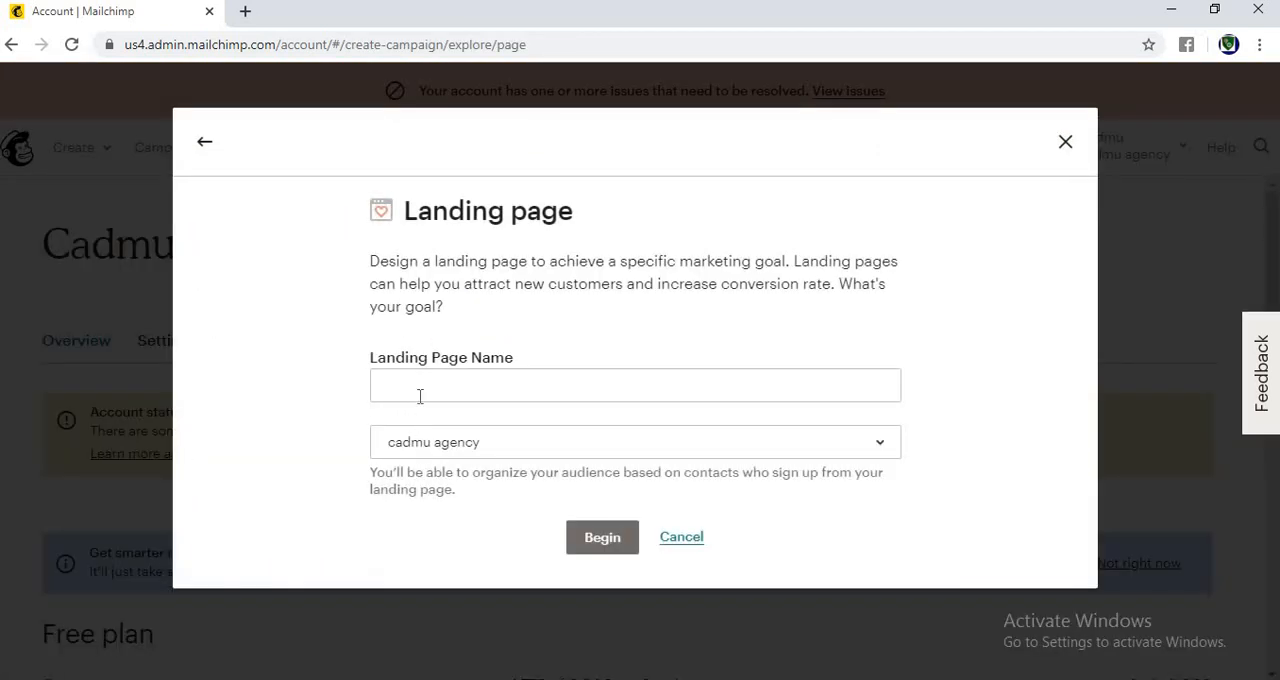
click(420, 394)
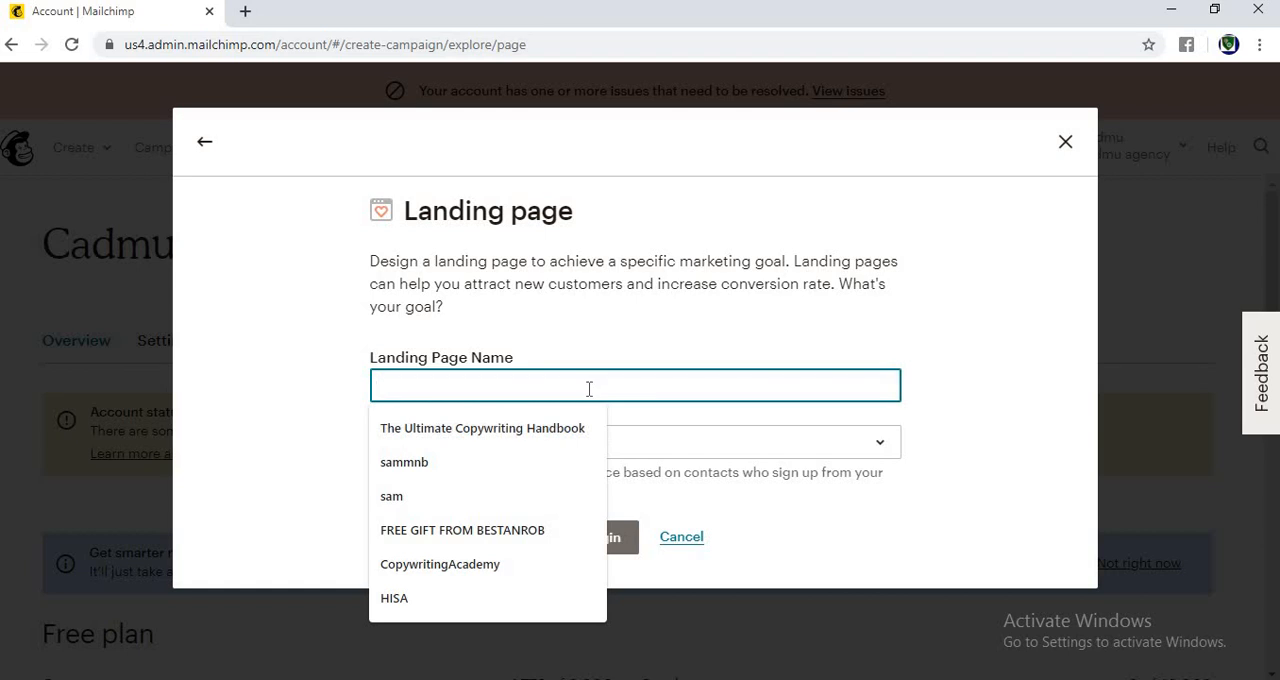
text(Ho)
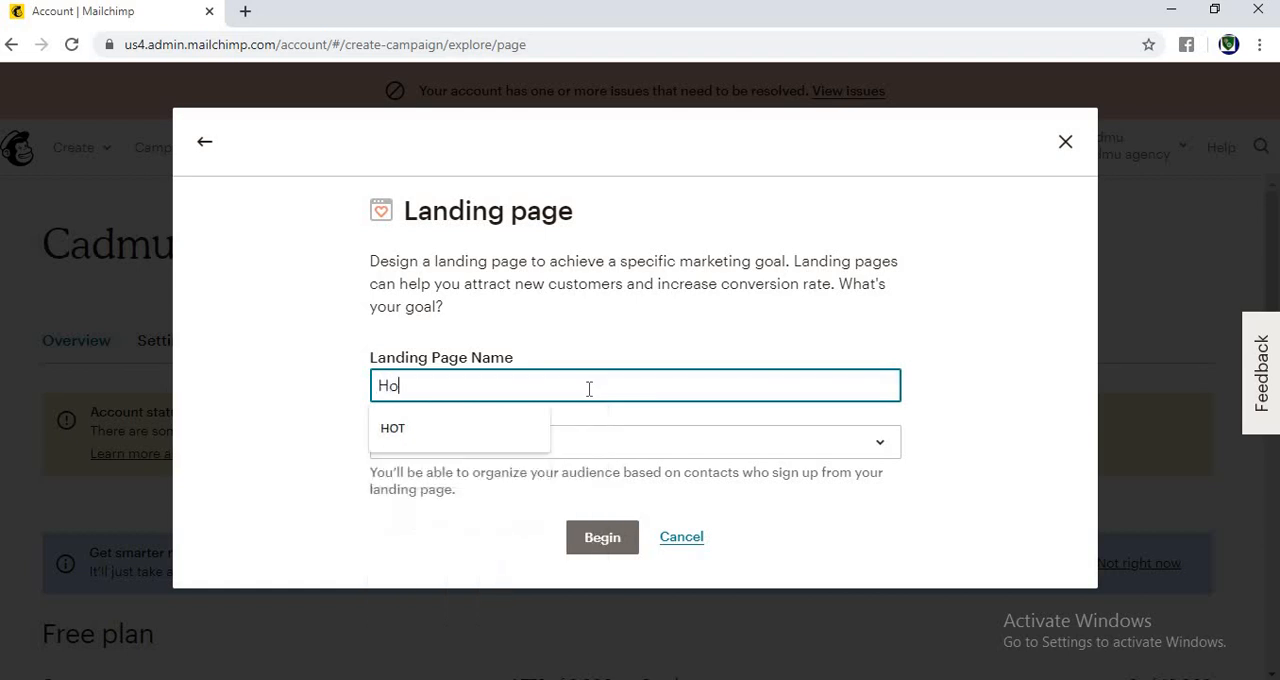
text(w to )
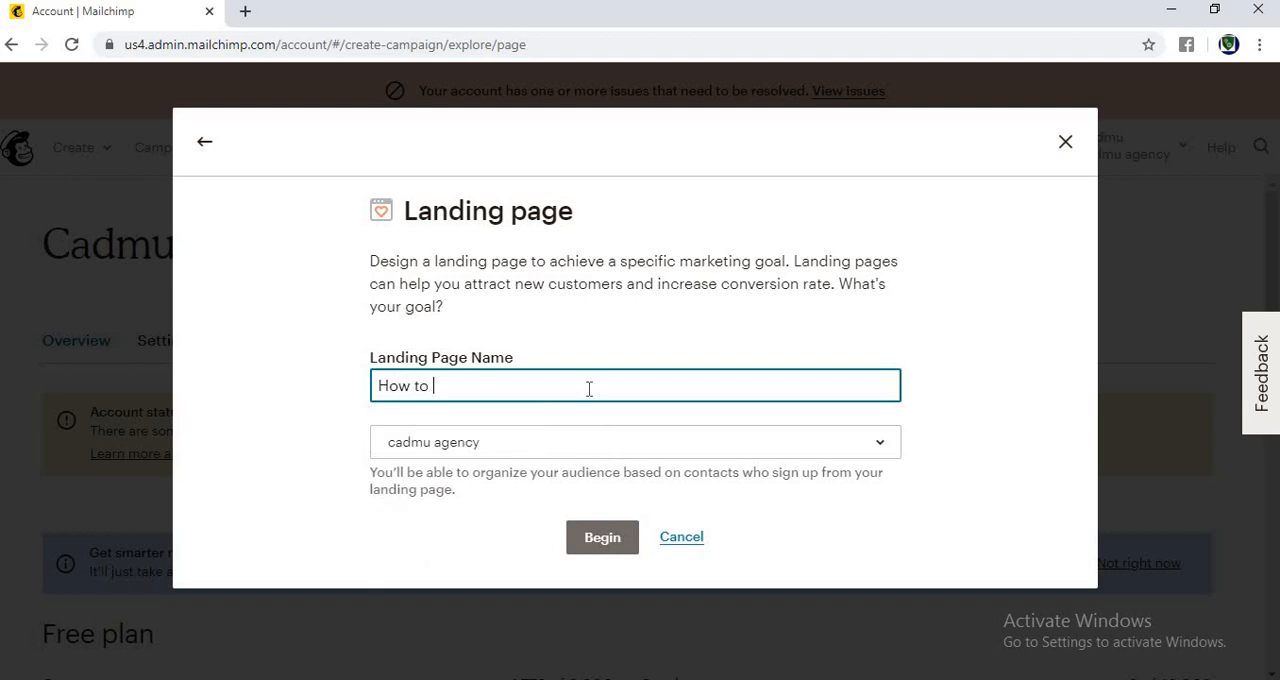
text(create landing pa)
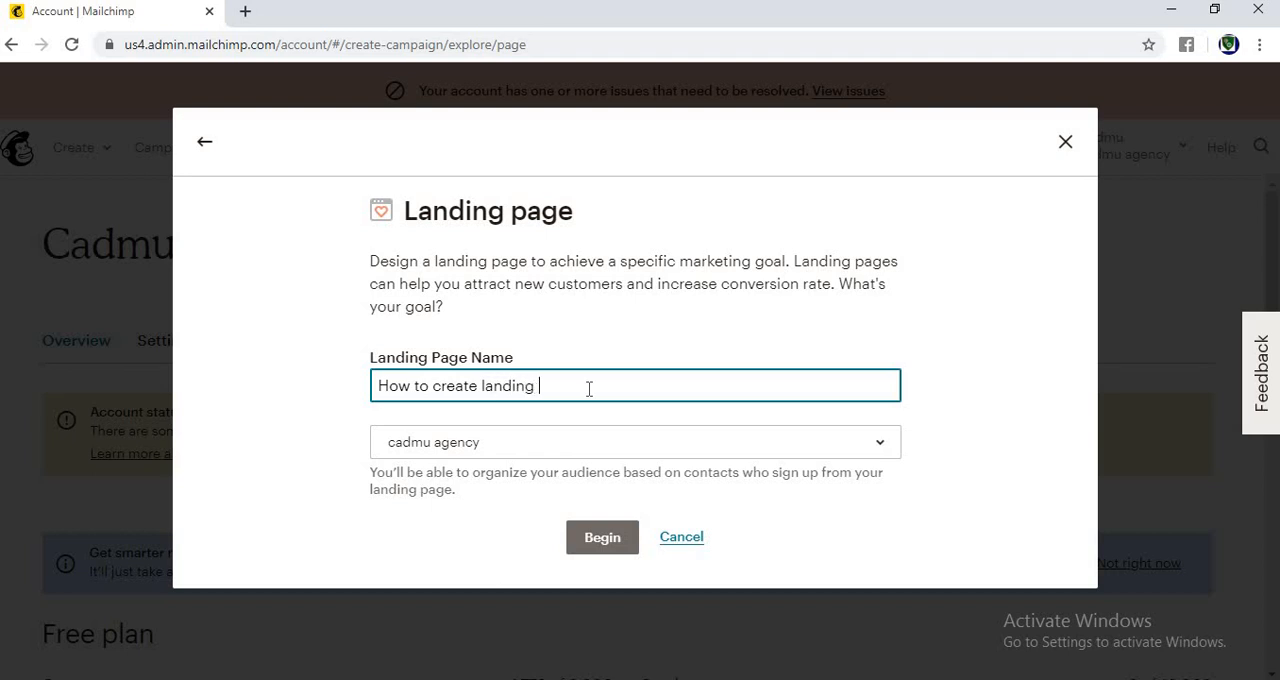
text(ges that)
text( converts)
click(595, 545)
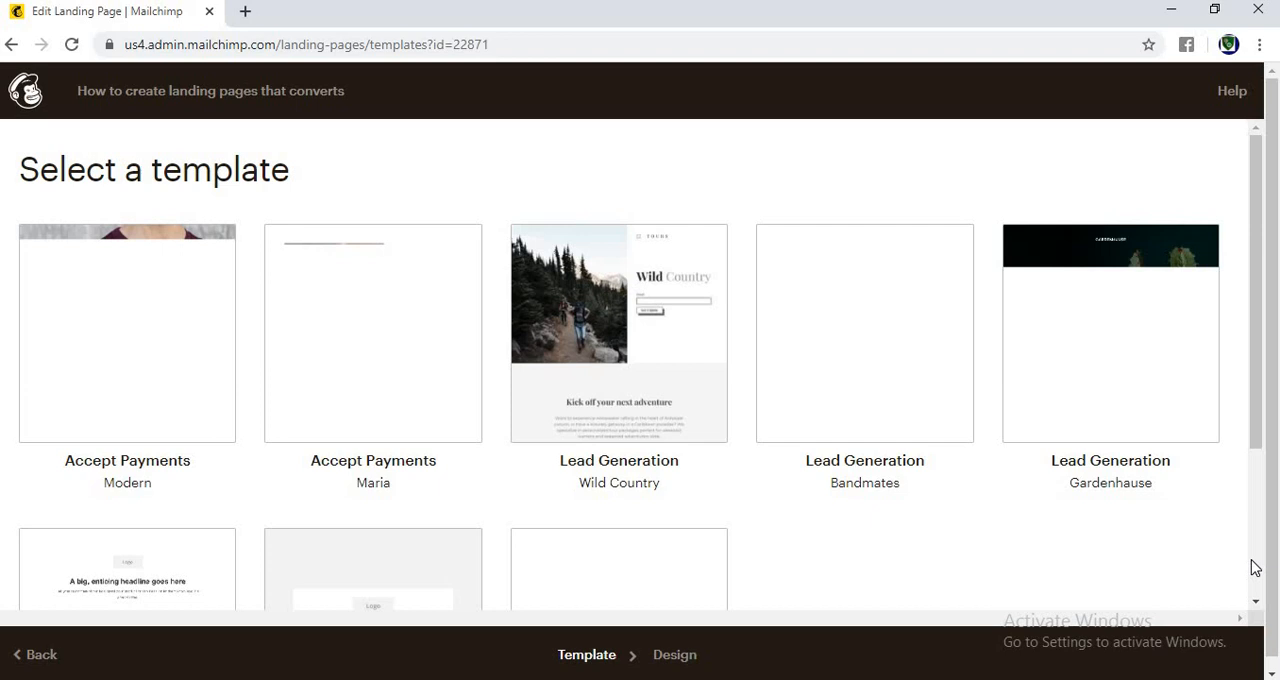
Step: Look over the available landing page templates and choose the Promote Products template
scroll(1255, 567, down, 1)
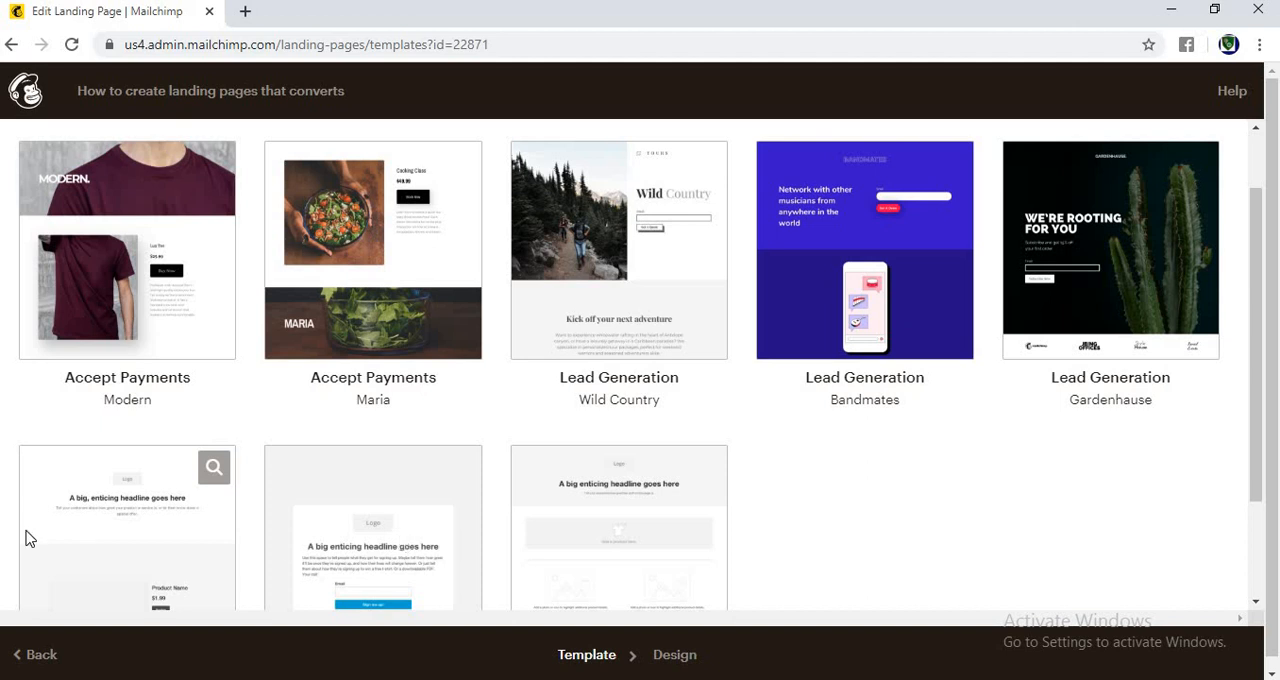
scroll(1262, 224, down, 2)
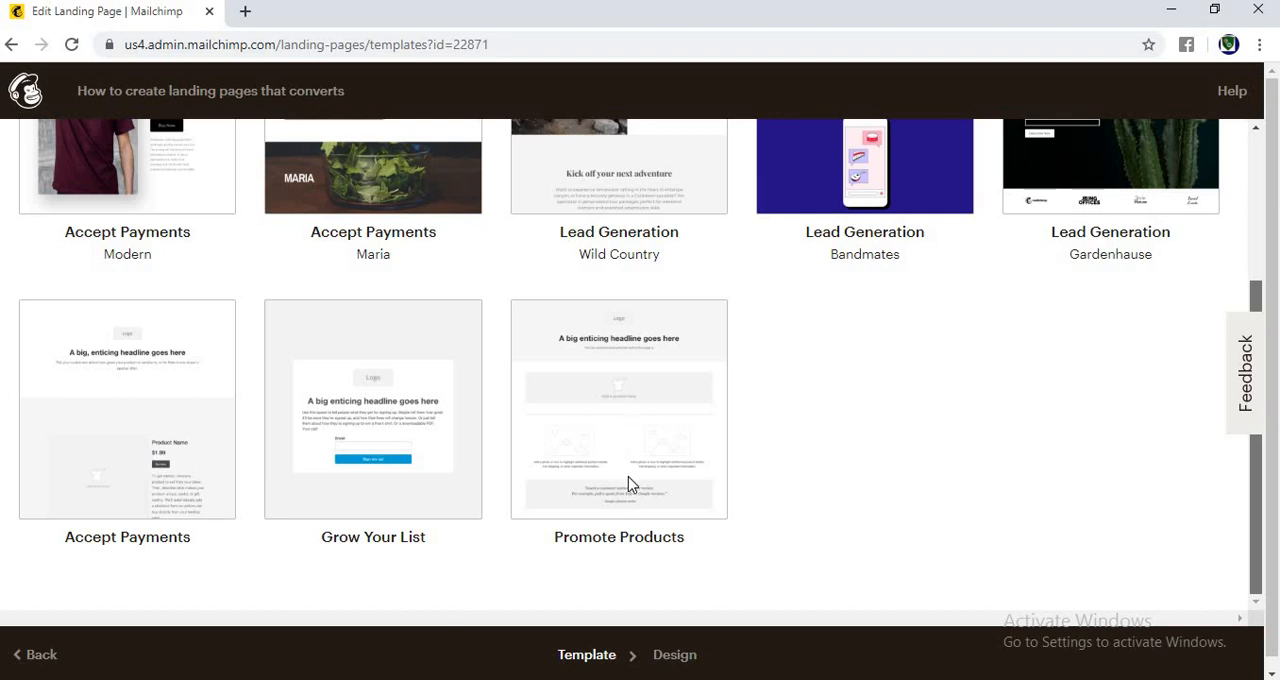
click(619, 391)
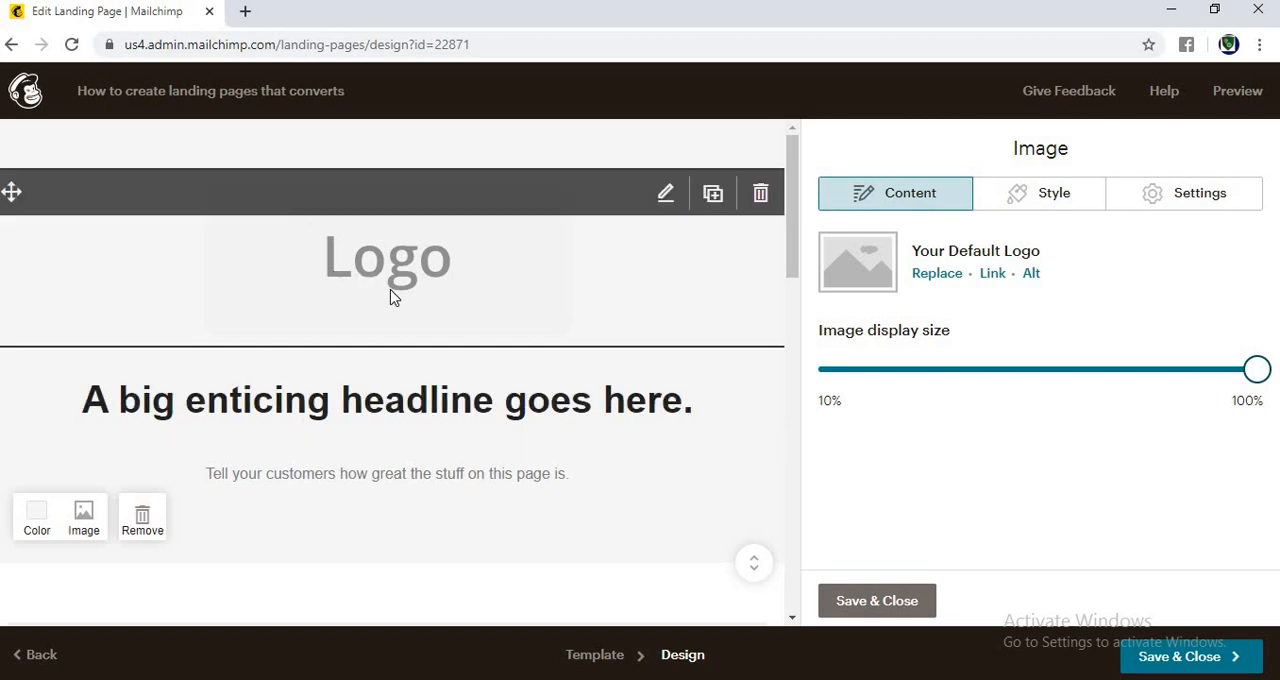
Step: Start replacing the placeholder logo and select the "#1 Secret Revealed" image from the stored files
click(937, 274)
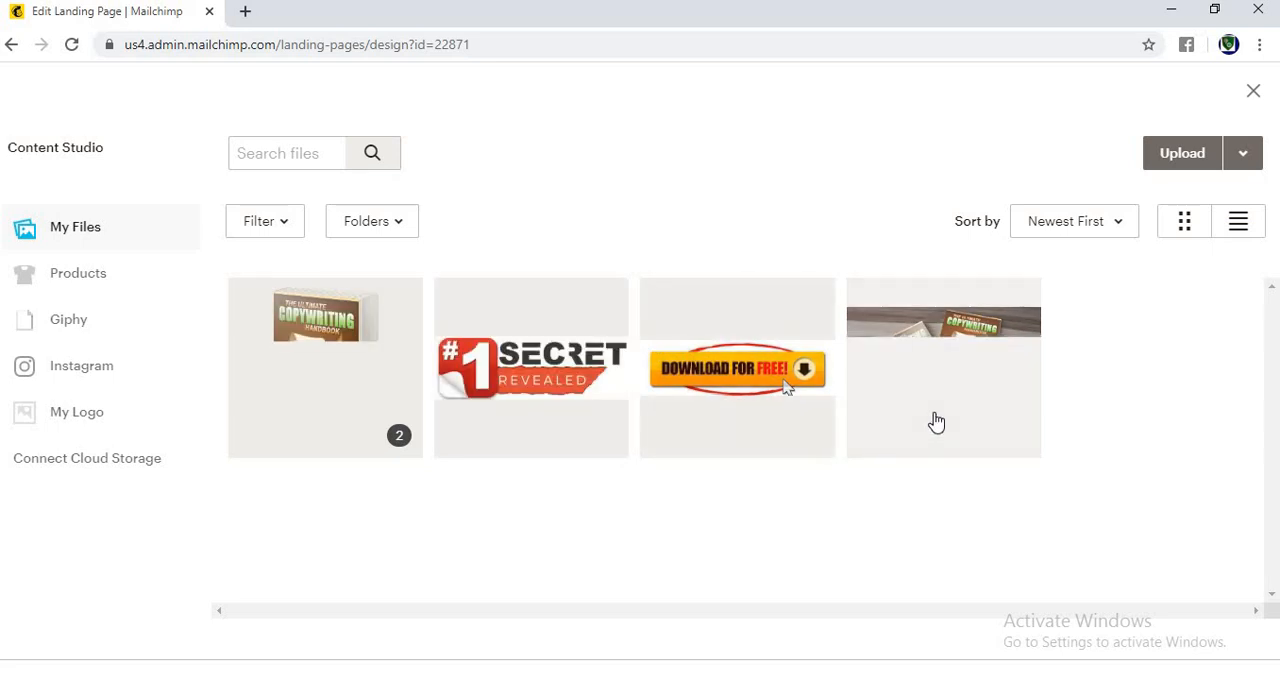
click(540, 355)
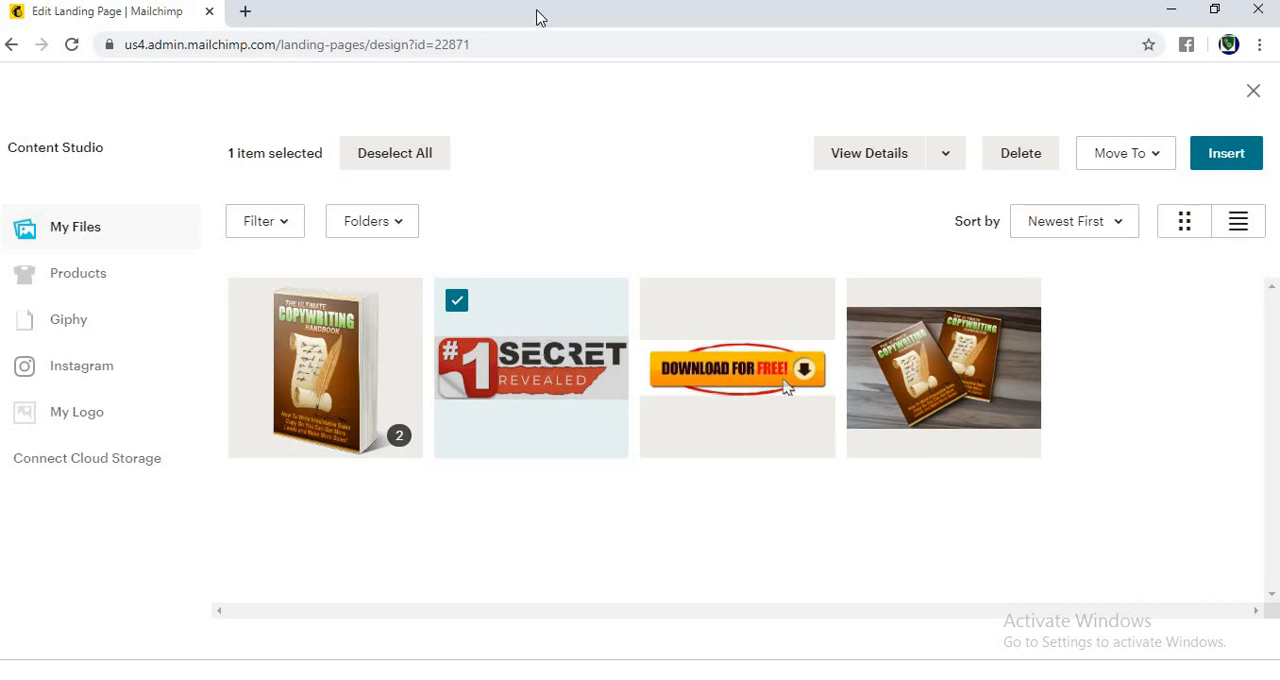
click(247, 12)
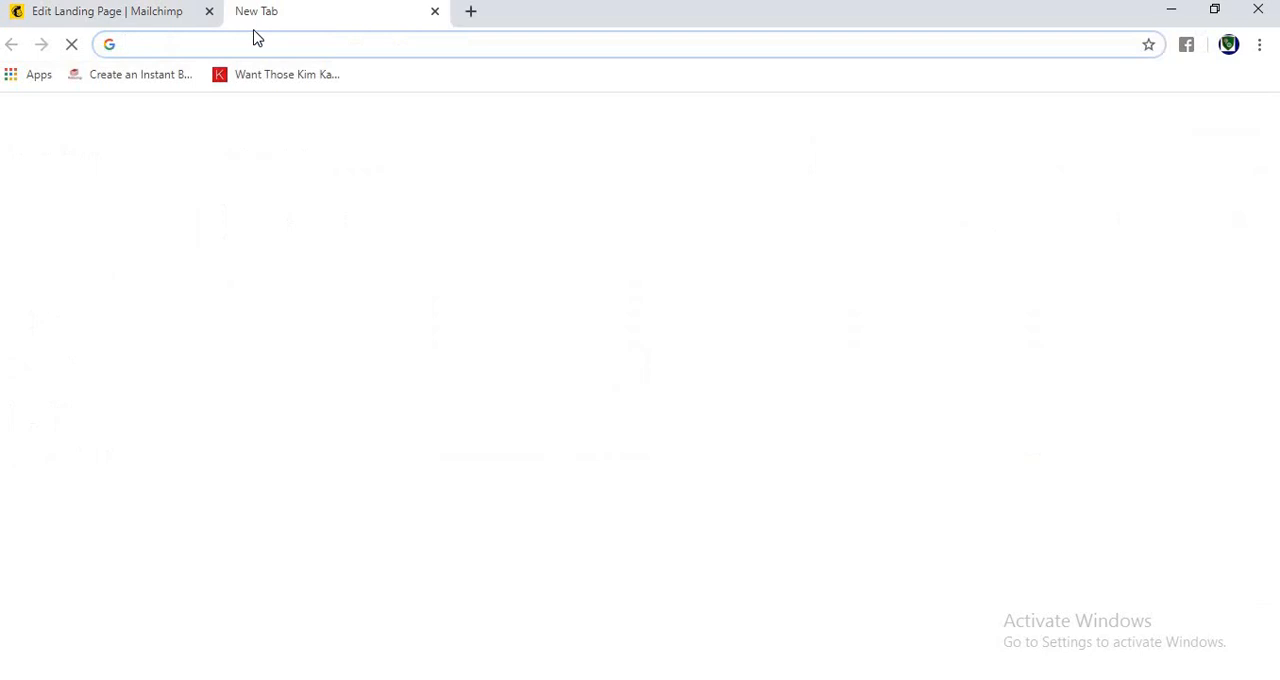
text(secret)
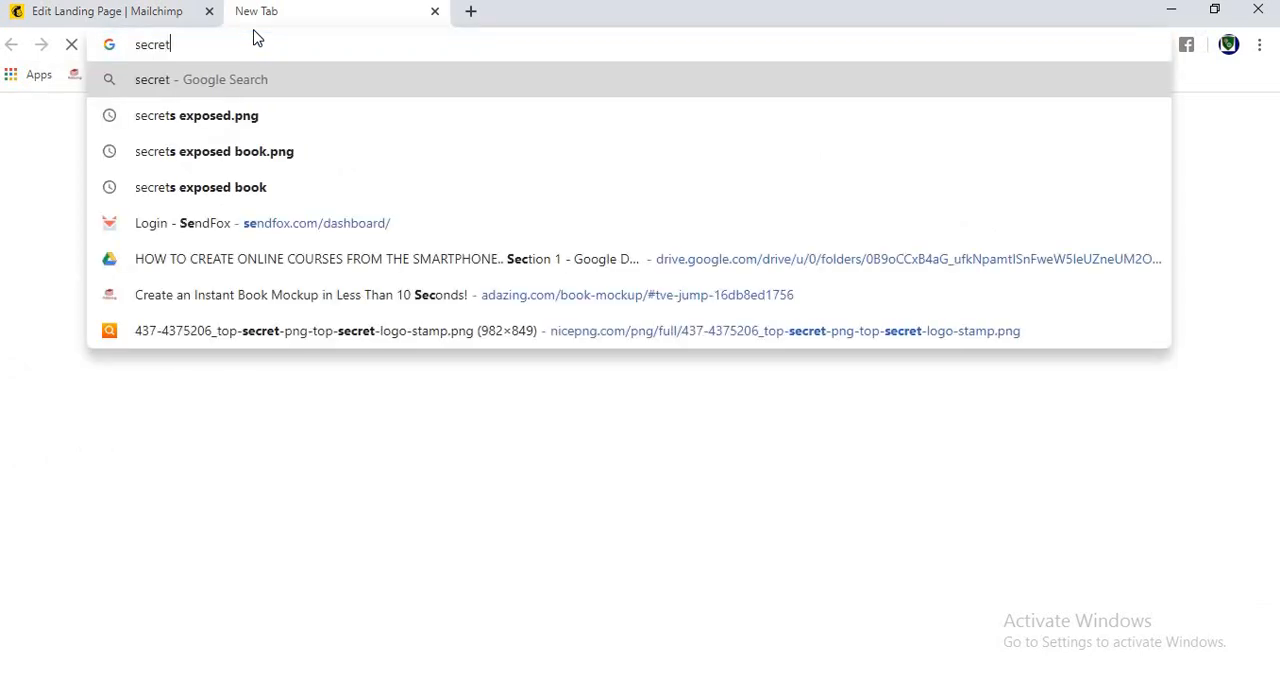
text(.png)
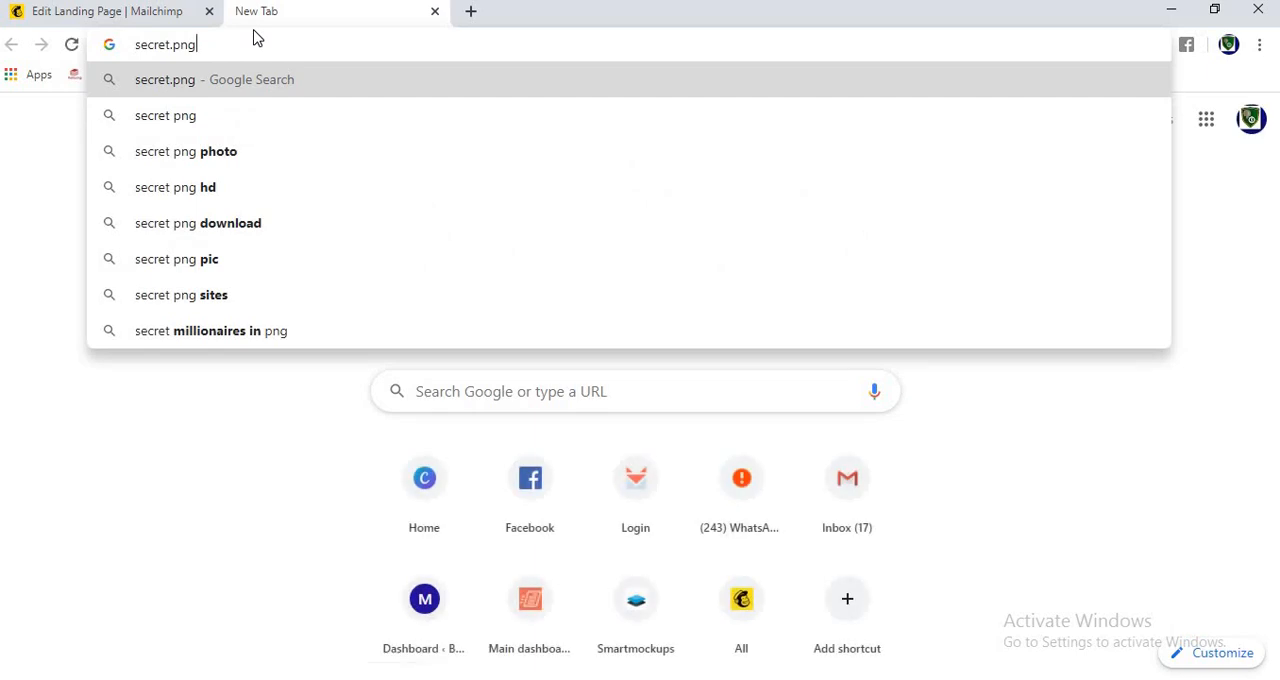
key(BackSpace)
key(BackSpace)
key(BackSpace)
key(BackSpace)
key(BackSpace)
key(BackSpace)
key(BackSpace)
key(BackSpace)
key(BackSpace)
key(BackSpace)
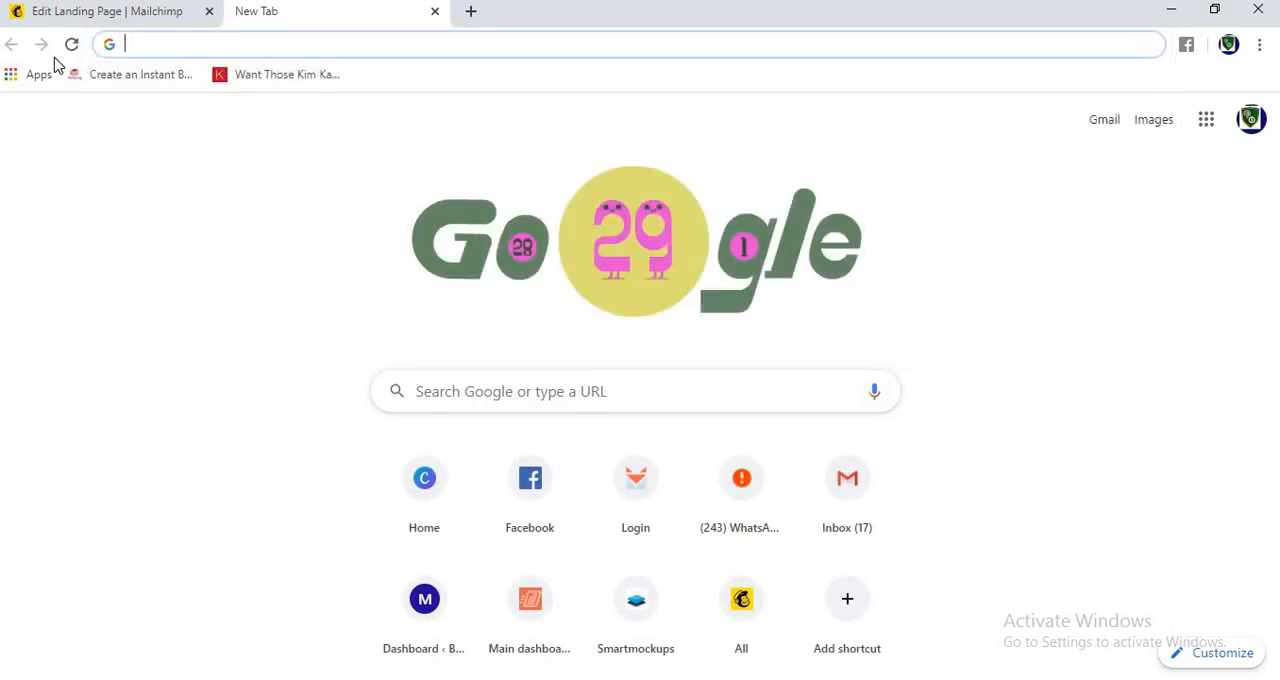
click(108, 14)
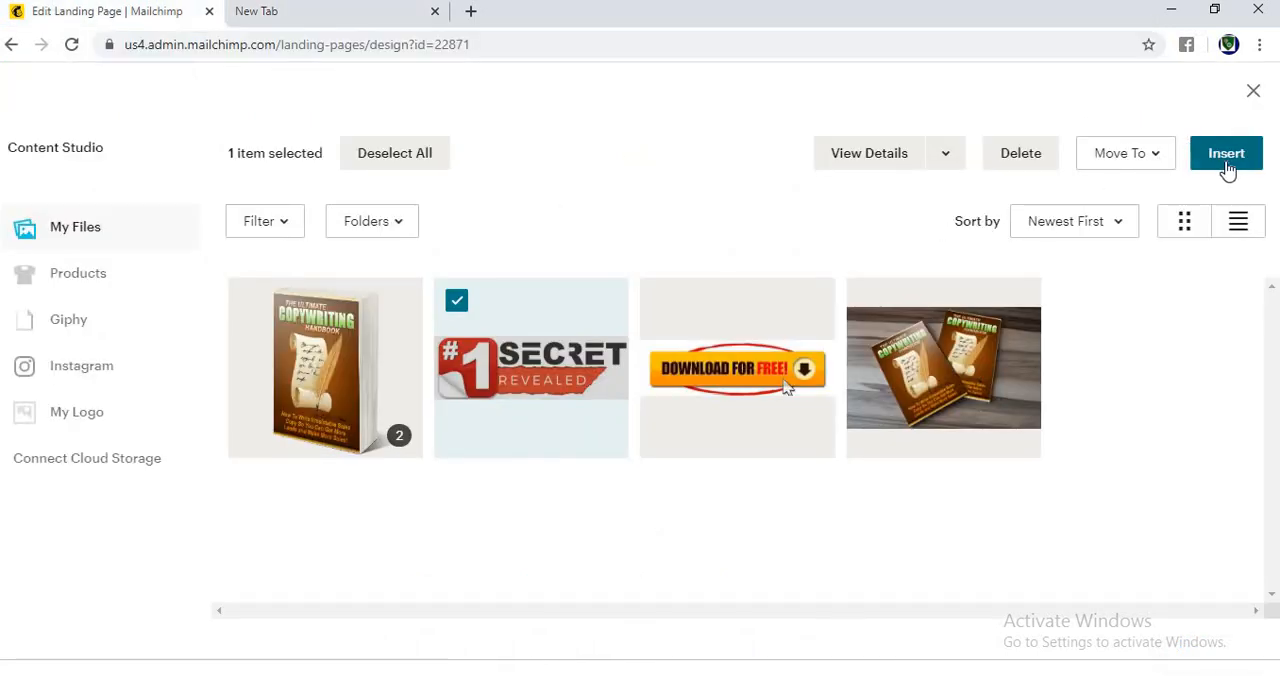
click(525, 368)
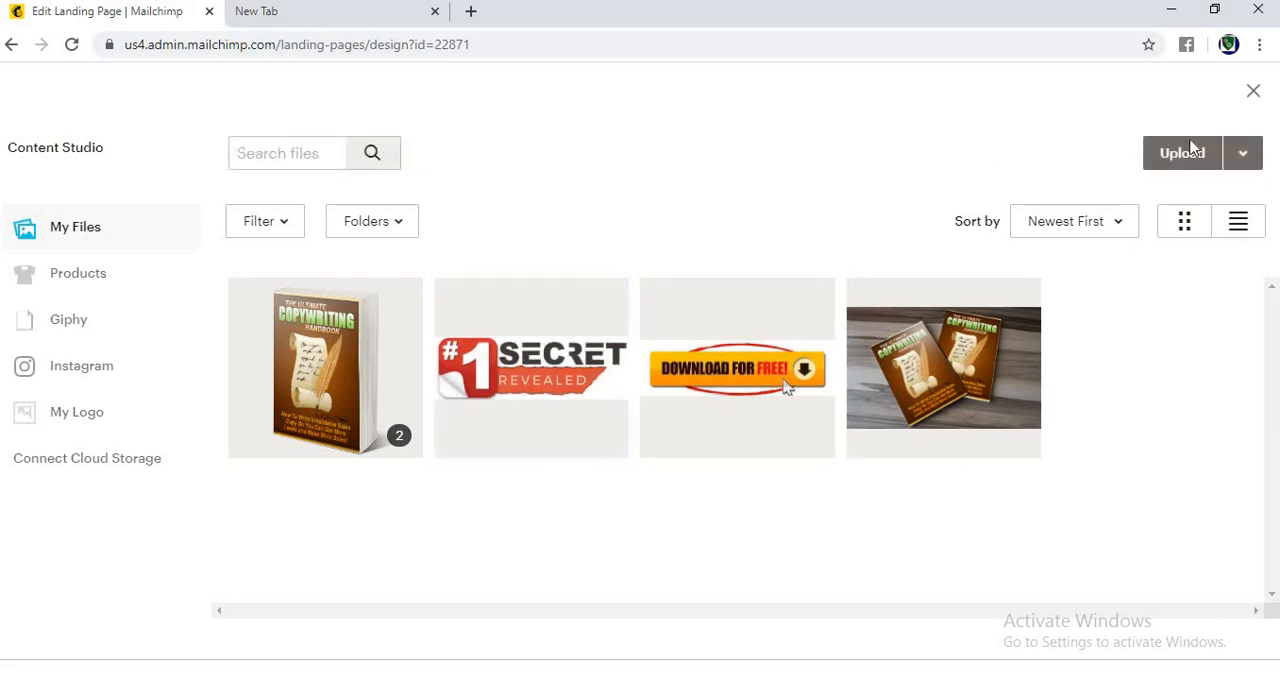
click(1190, 160)
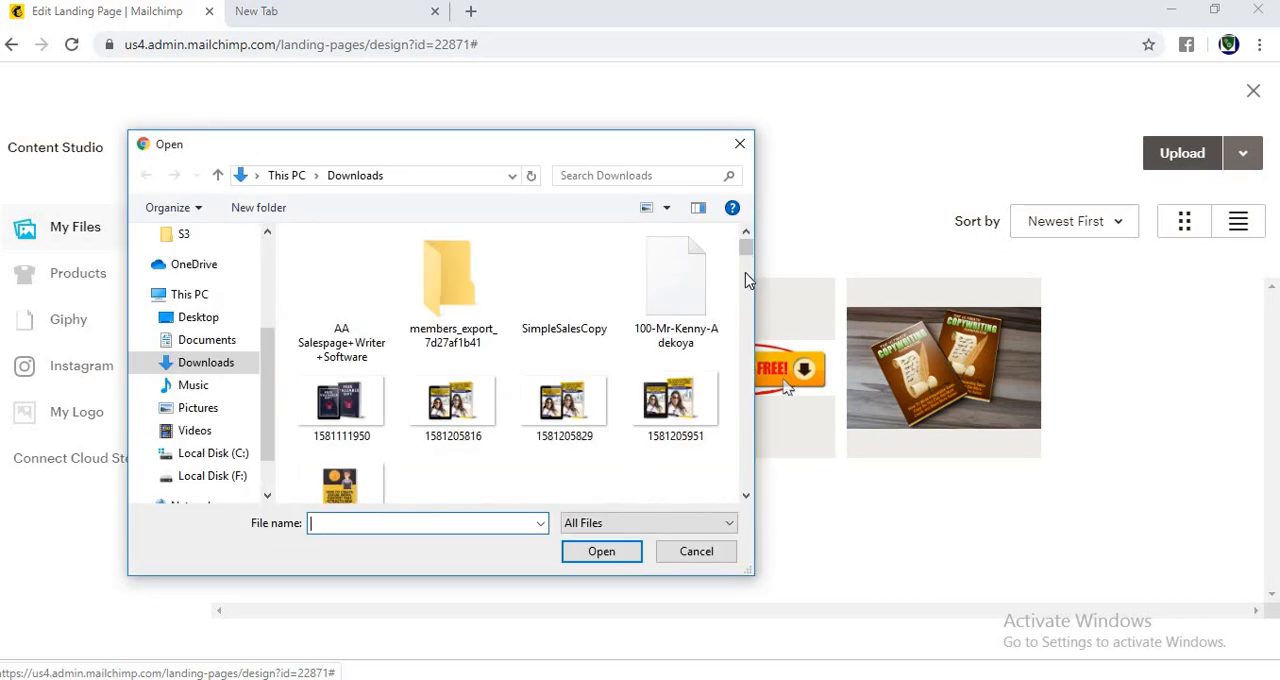
drag(746, 252, 743, 288)
click(580, 390)
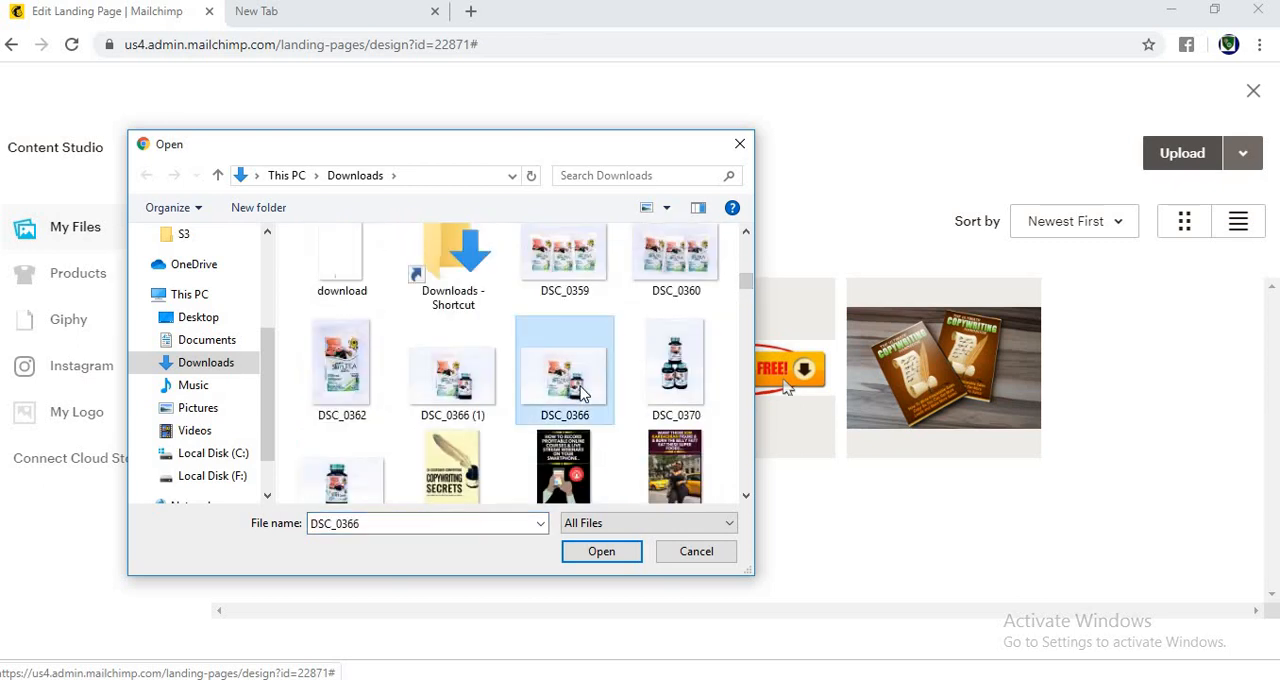
key(Right)
key(Right)
key(Right)
key(Right)
key(Right)
key(Right)
key(Right)
key(Right)
key(Right)
key(Right)
key(Right)
key(Right)
key(Right)
key(Right)
key(Right)
key(Right)
key(Right)
key(Right)
key(Right)
key(Right)
key(Right)
key(Right)
key(Right)
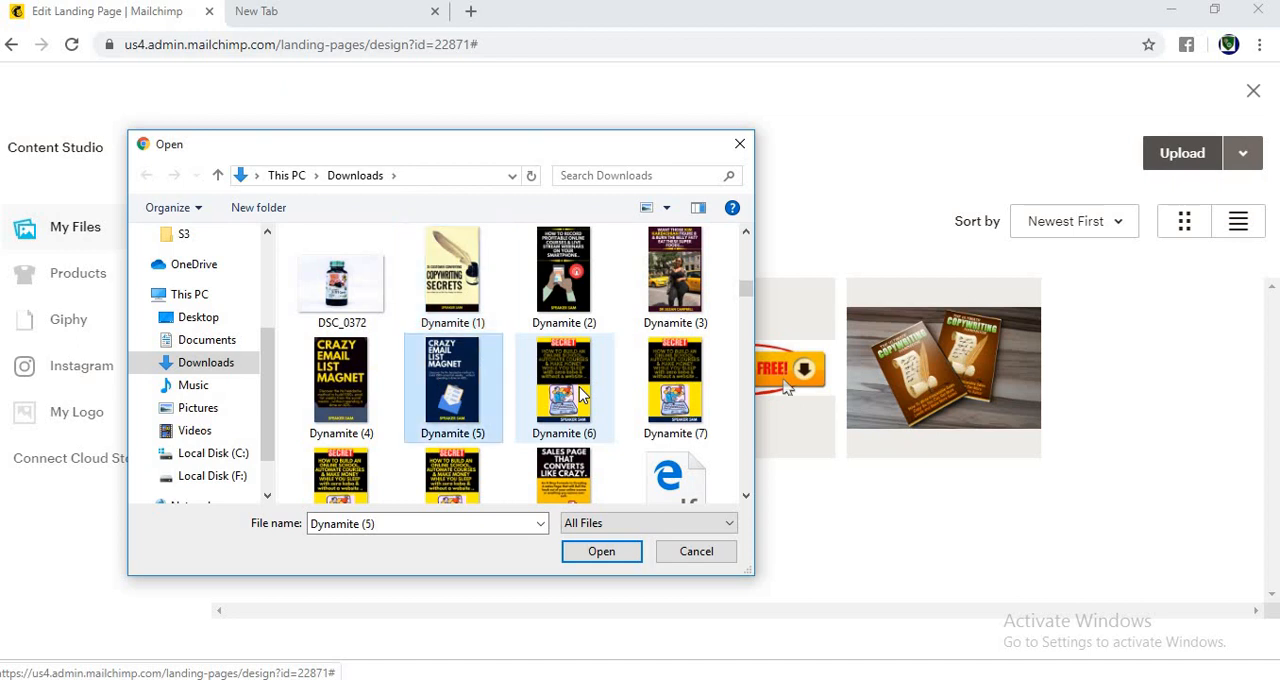
key(Up)
key(Up)
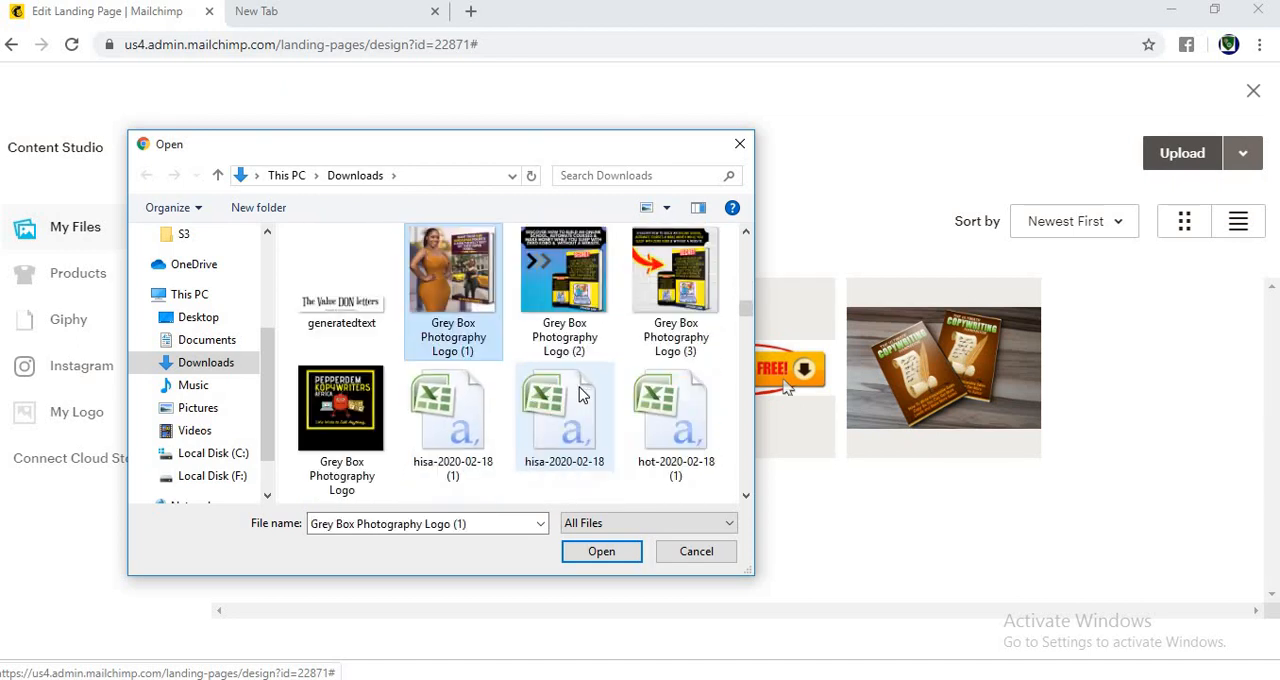
key(Up)
key(Down)
key(Down)
key(Down)
key(Down)
key(Down)
key(Down)
key(Down)
key(Down)
key(Down)
key(Down)
key(Down)
key(Down)
key(Down)
key(Down)
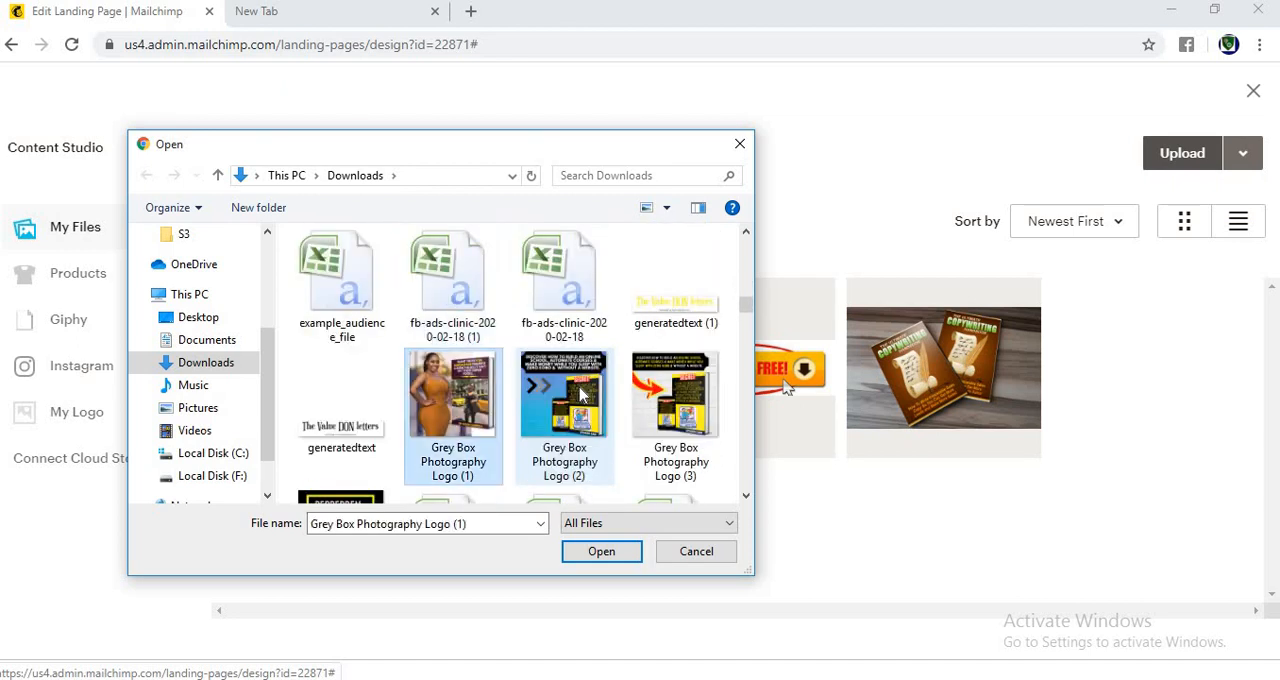
key(Down)
key(Down)
key(Down)
key(Down)
key(Down)
key(Down)
key(Down)
key(Down)
key(Down)
key(Down)
key(Down)
key(Down)
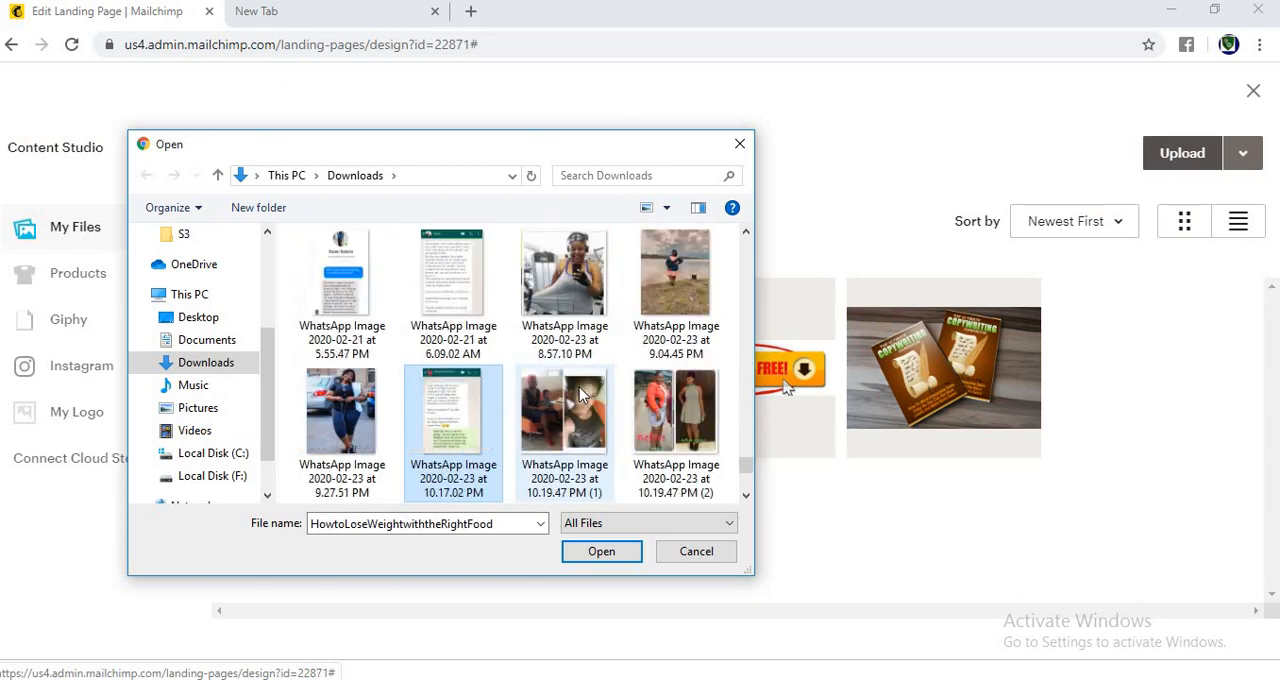
key(Up)
key(Up)
key(Up)
key(Up)
key(Up)
key(Up)
key(Up)
key(Up)
key(Up)
key(Up)
key(Up)
key(Up)
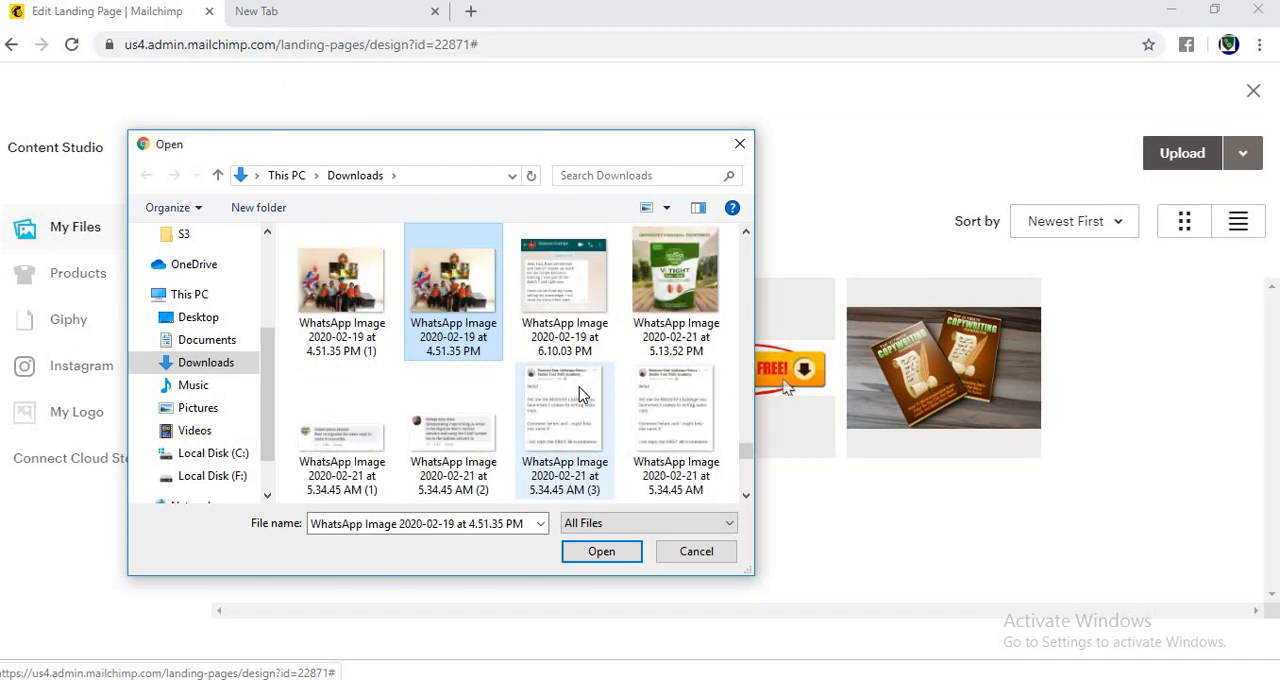
key(Up)
key(Up)
key(Up)
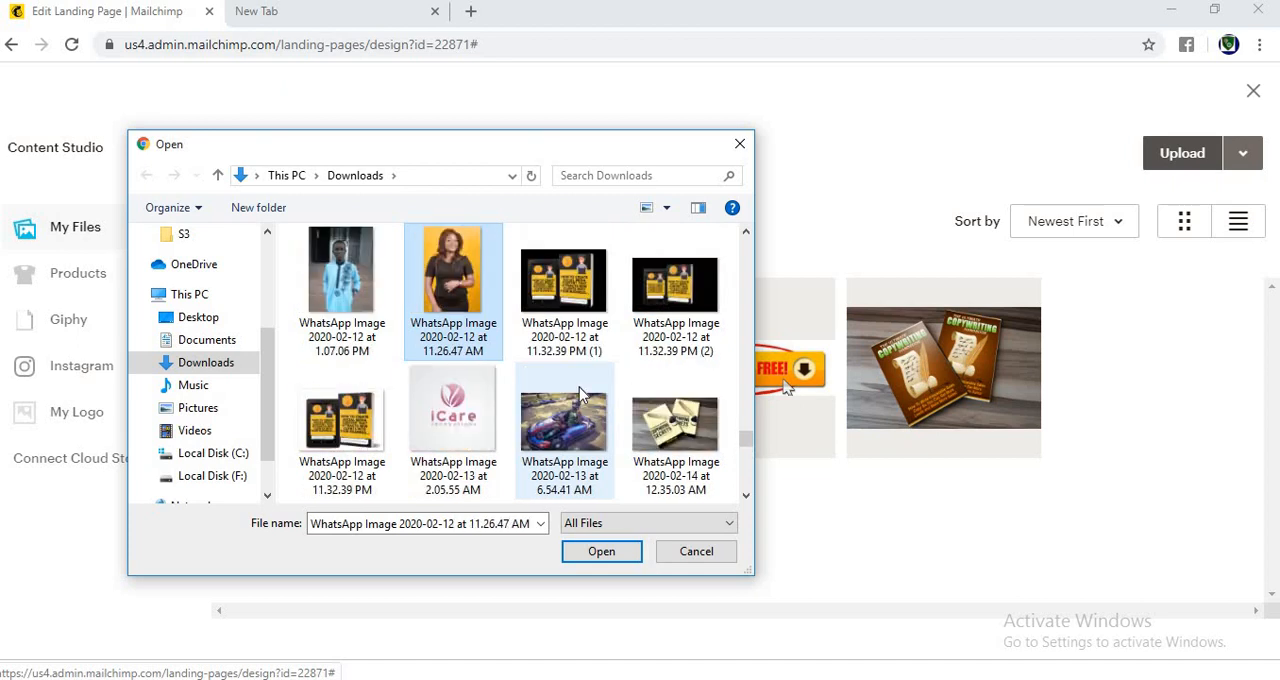
key(Up)
key(Up)
key(Up)
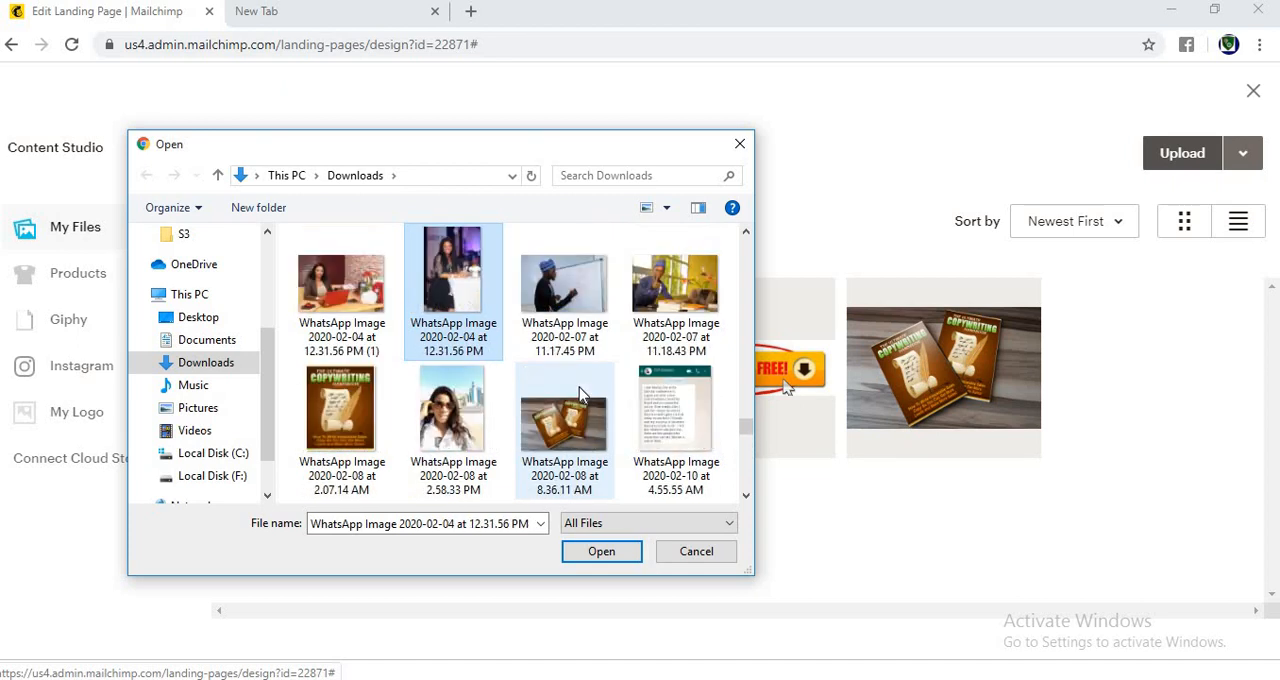
key(Up)
key(Up)
key(Up)
key(Up)
key(Up)
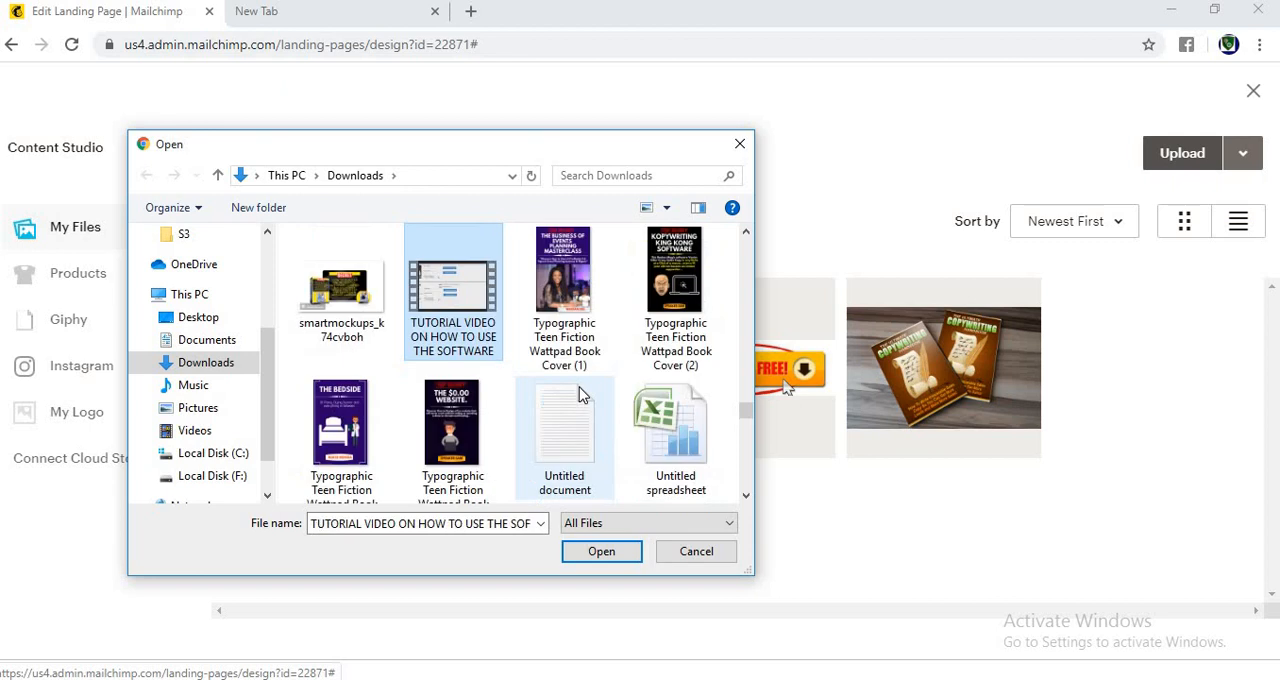
key(Up)
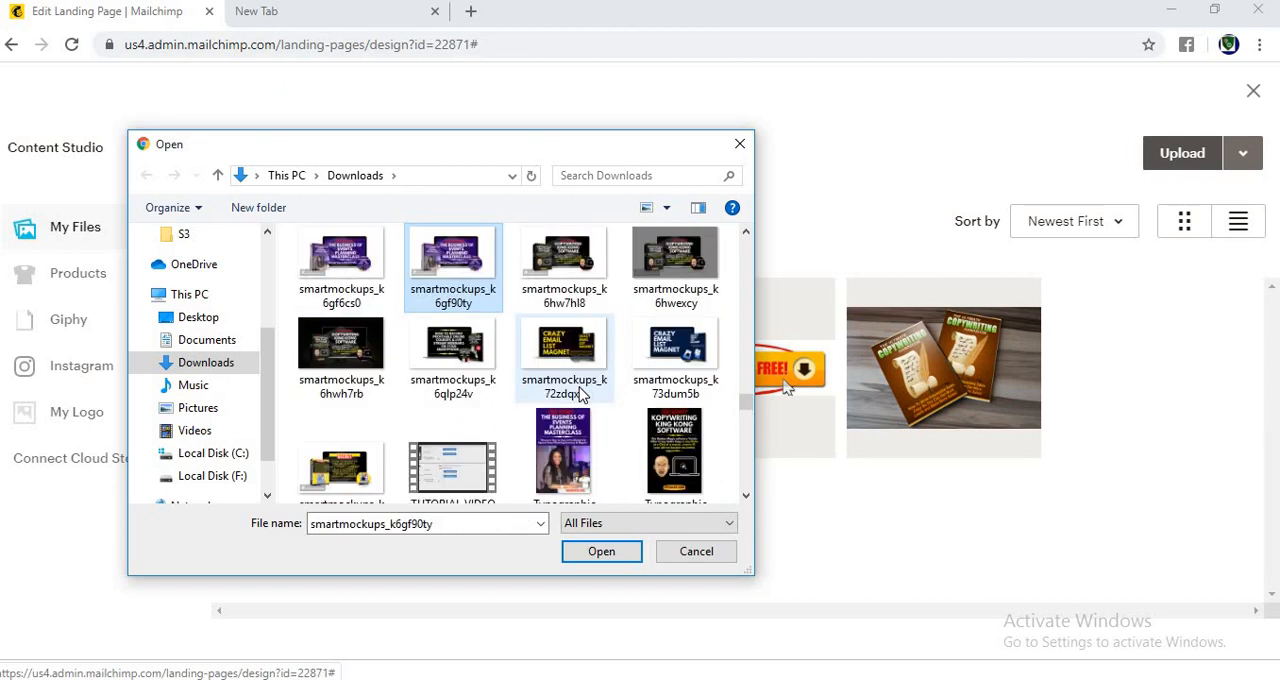
key(Up)
key(Up)
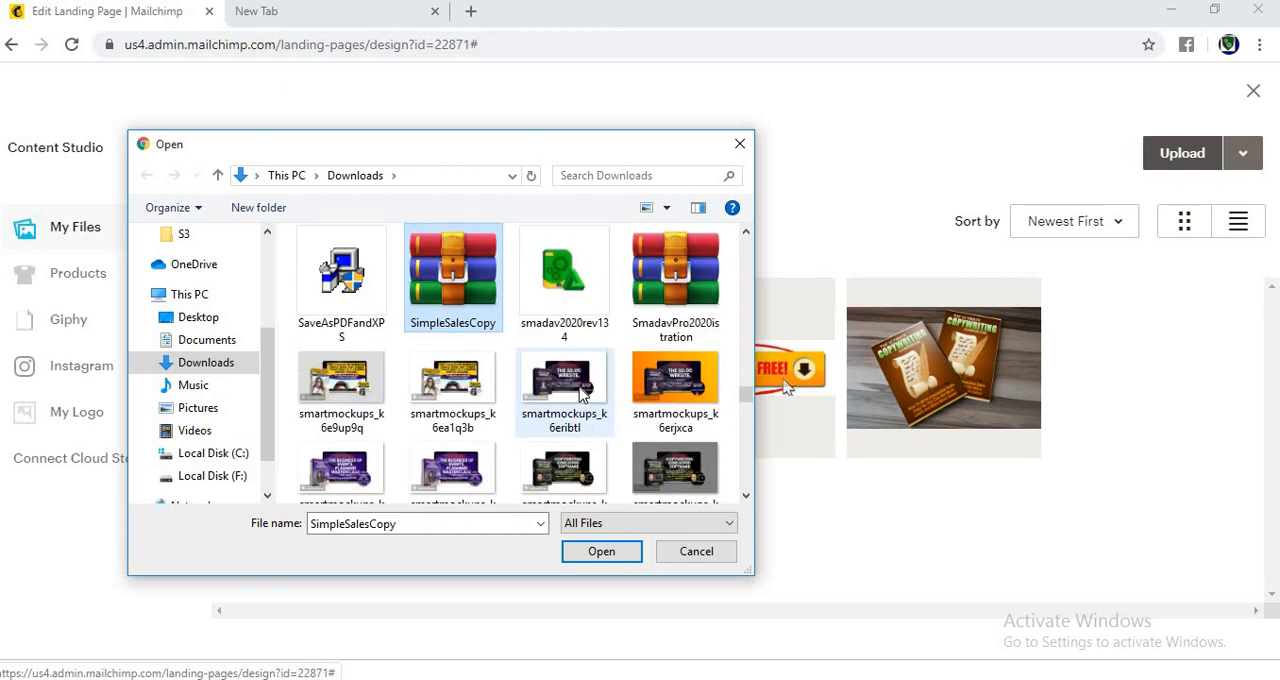
key(Up)
key(Up)
key(Up)
key(Up)
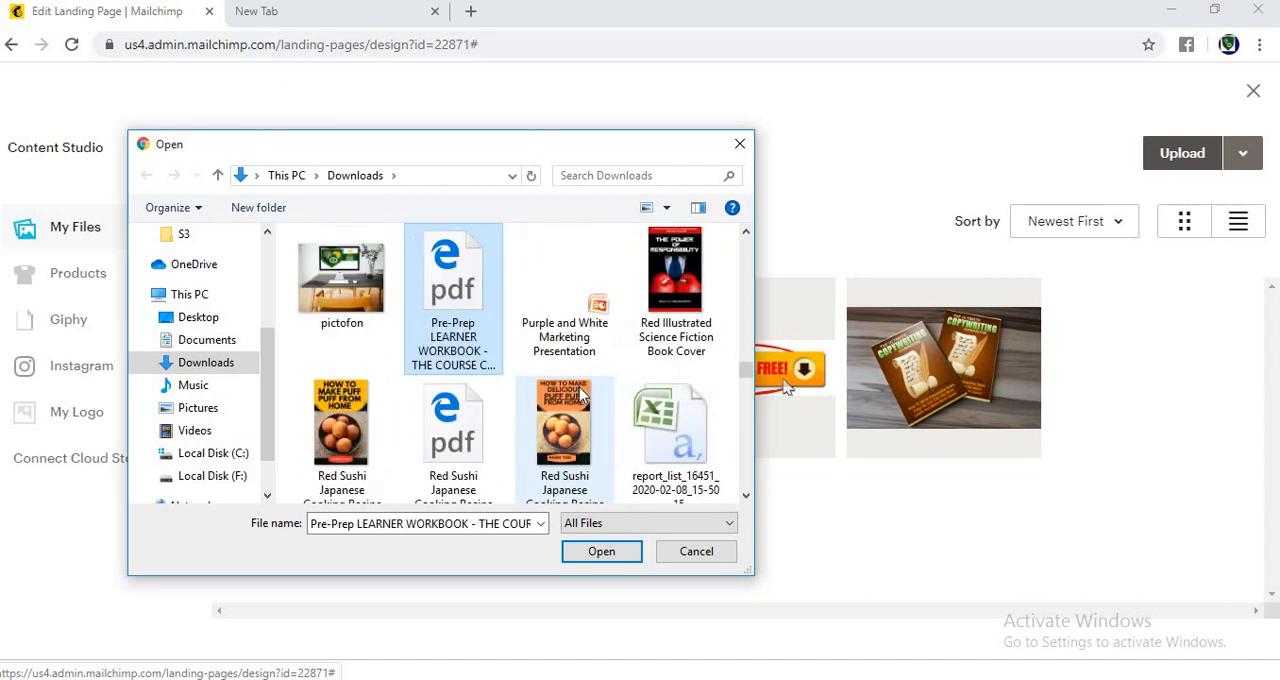
key(Up)
key(Up)
key(Up)
key(Up)
key(Up)
key(Up)
key(Up)
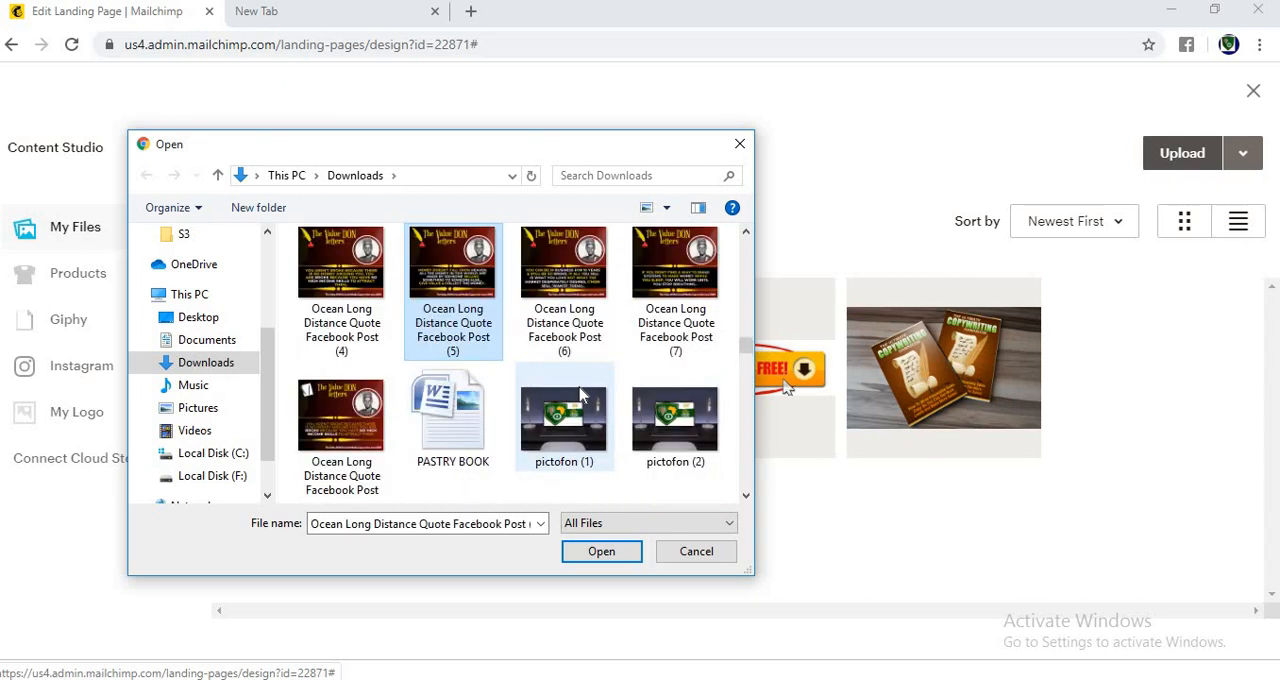
key(Up)
key(Up)
key(Up)
key(Up)
key(Up)
key(Up)
key(Up)
key(Up)
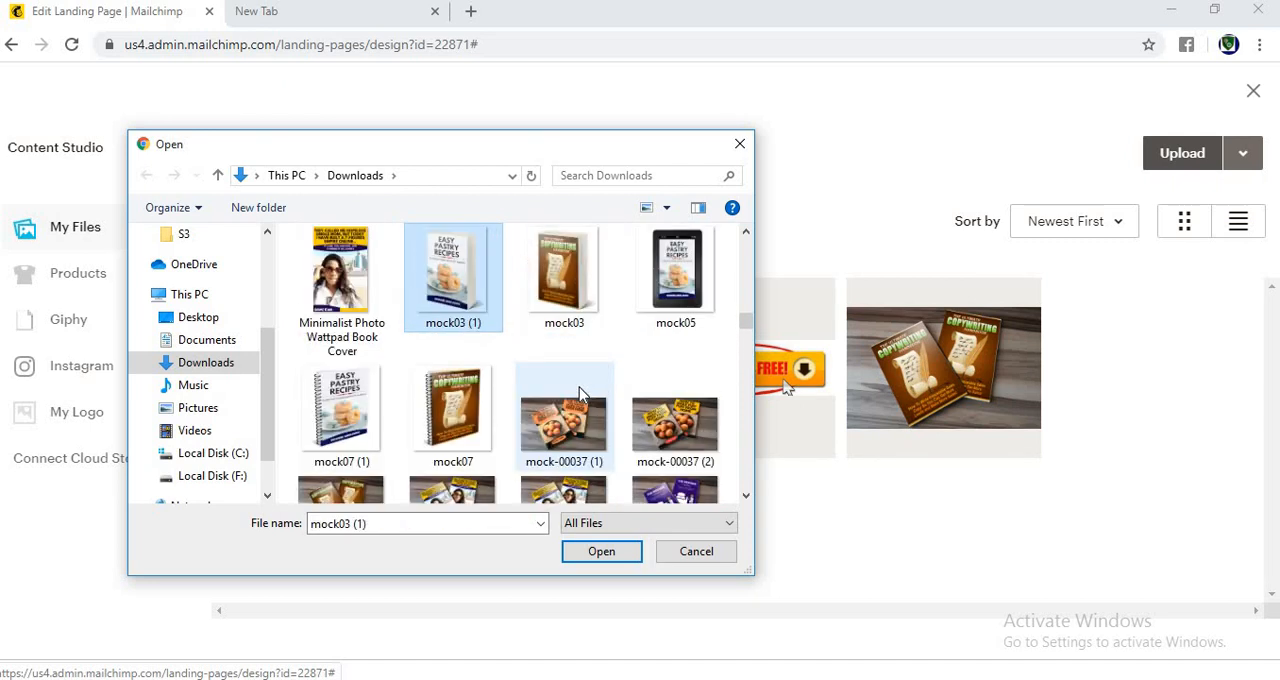
key(Up)
key(Up)
key(Up)
key(Up)
key(Up)
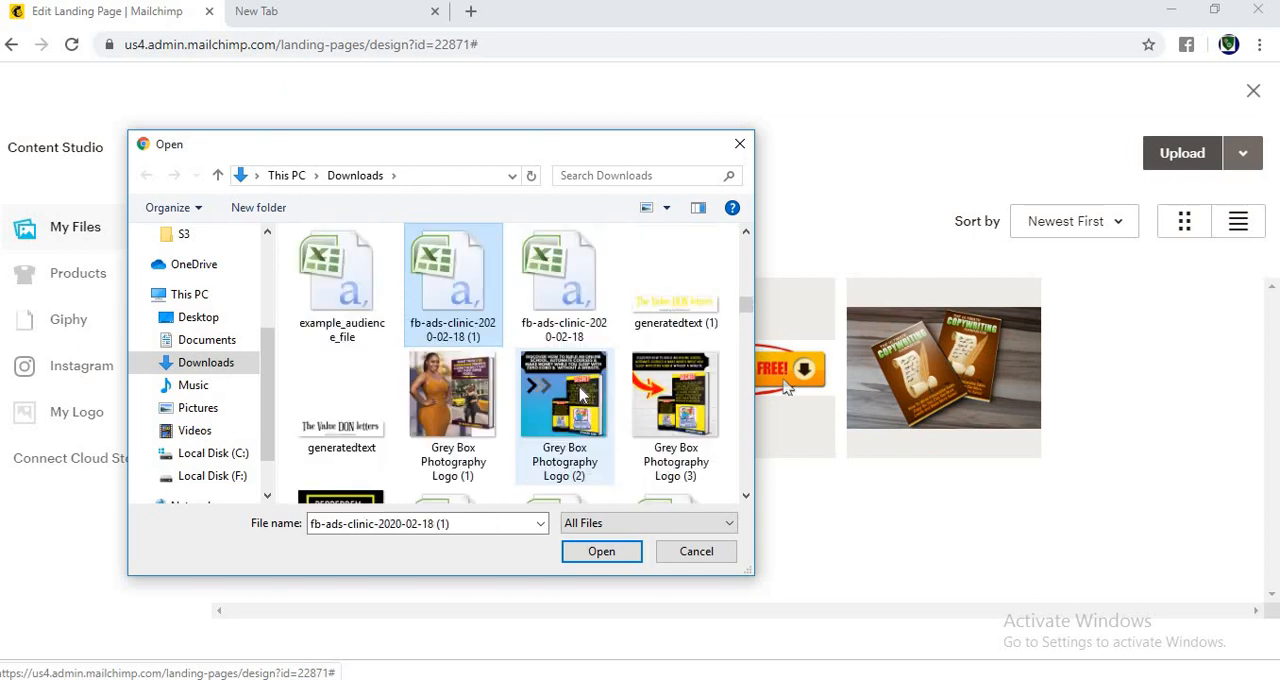
key(Up)
key(Up)
key(Up)
key(Up)
key(Up)
key(Up)
key(Up)
key(Up)
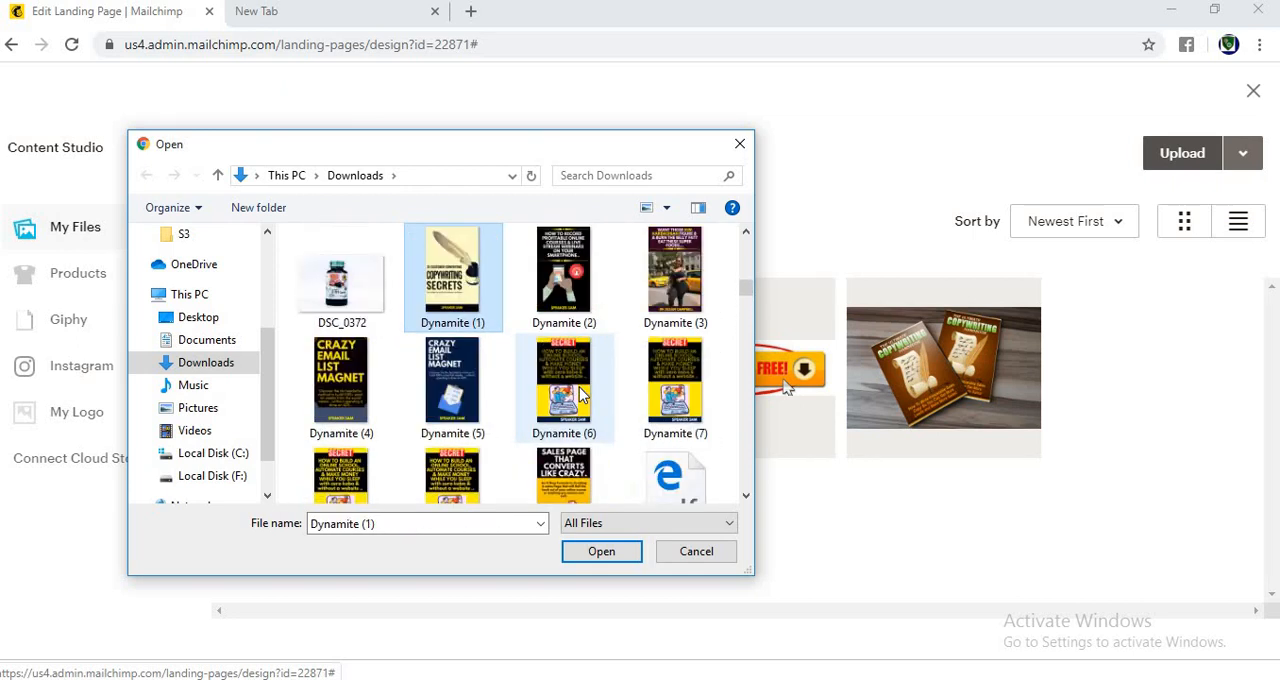
key(Up)
key(Up)
key(Up)
key(Up)
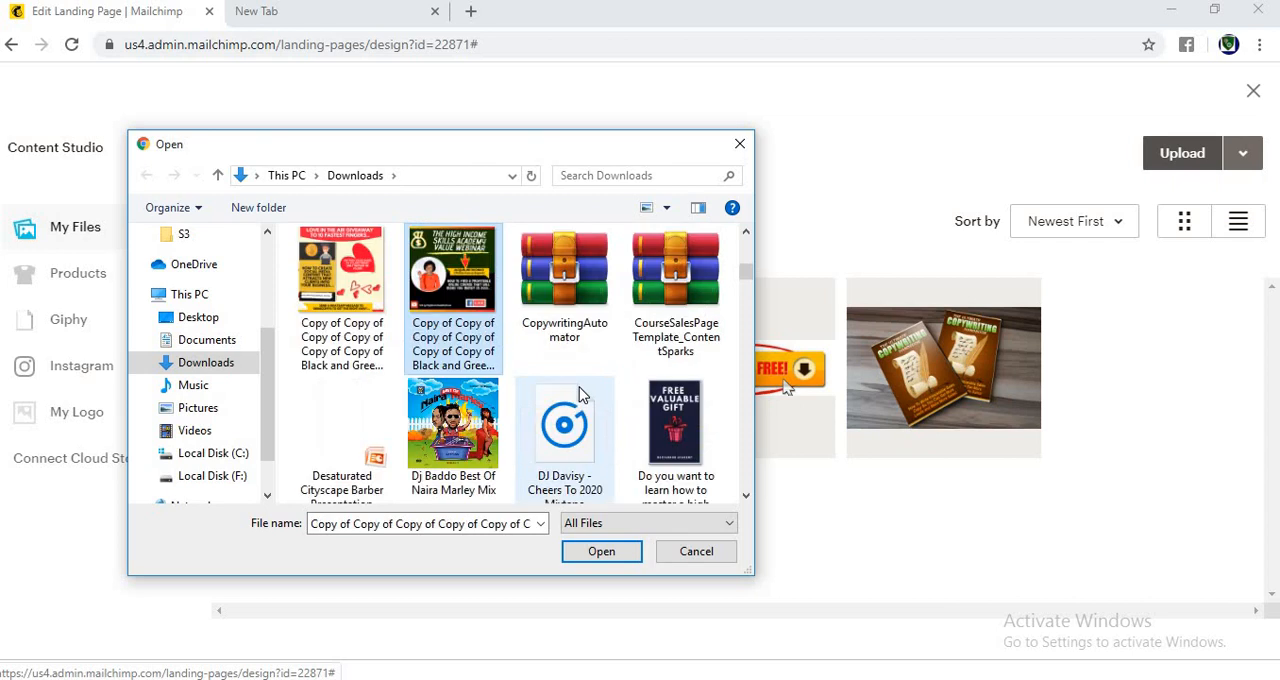
key(Up)
key(Up)
key(Up)
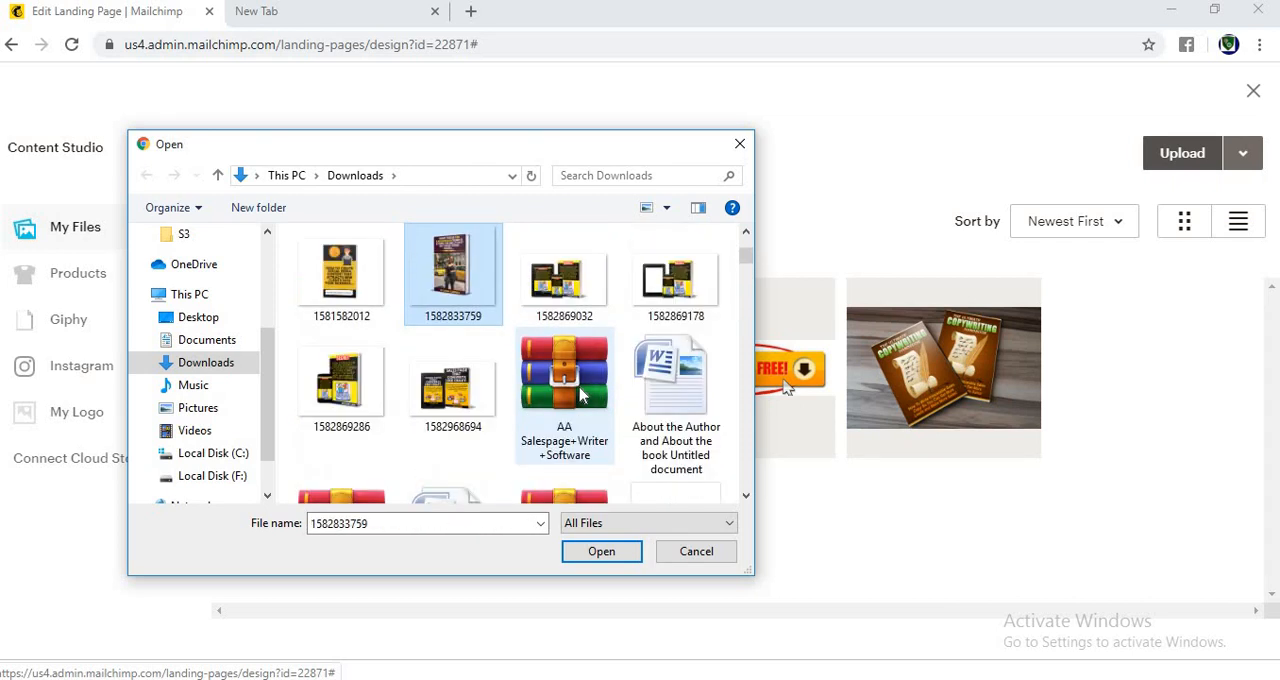
key(Down)
key(Return)
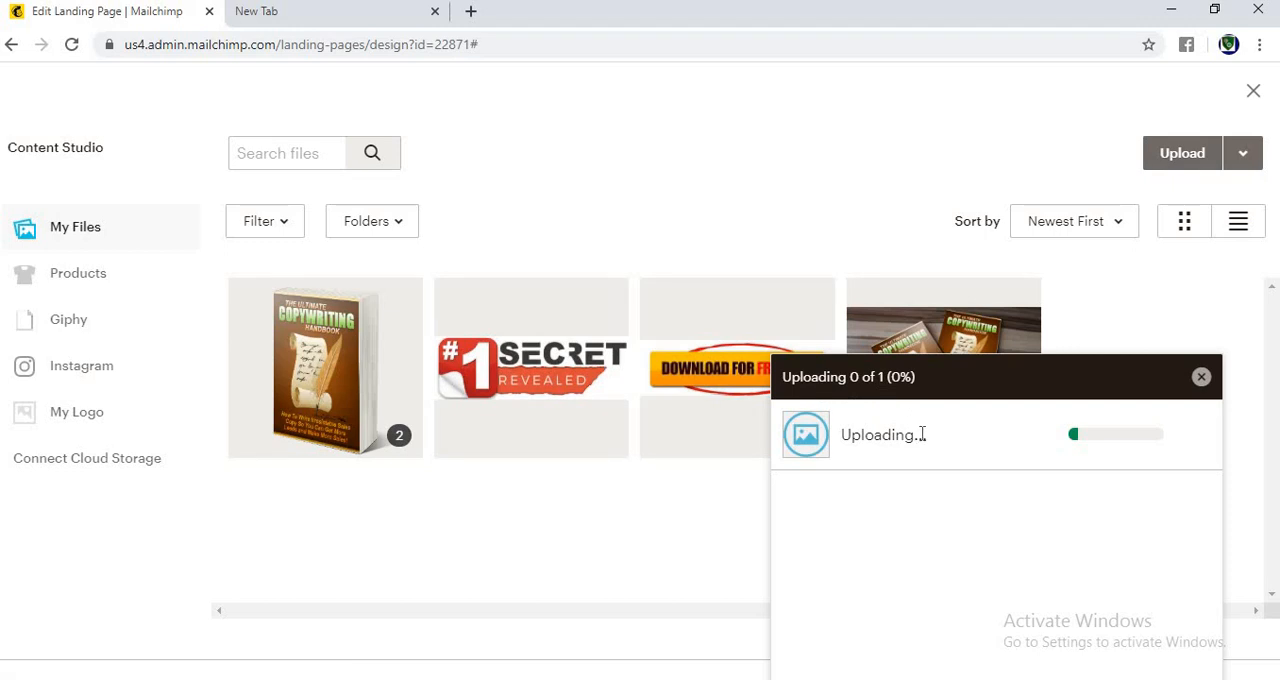
click(1201, 377)
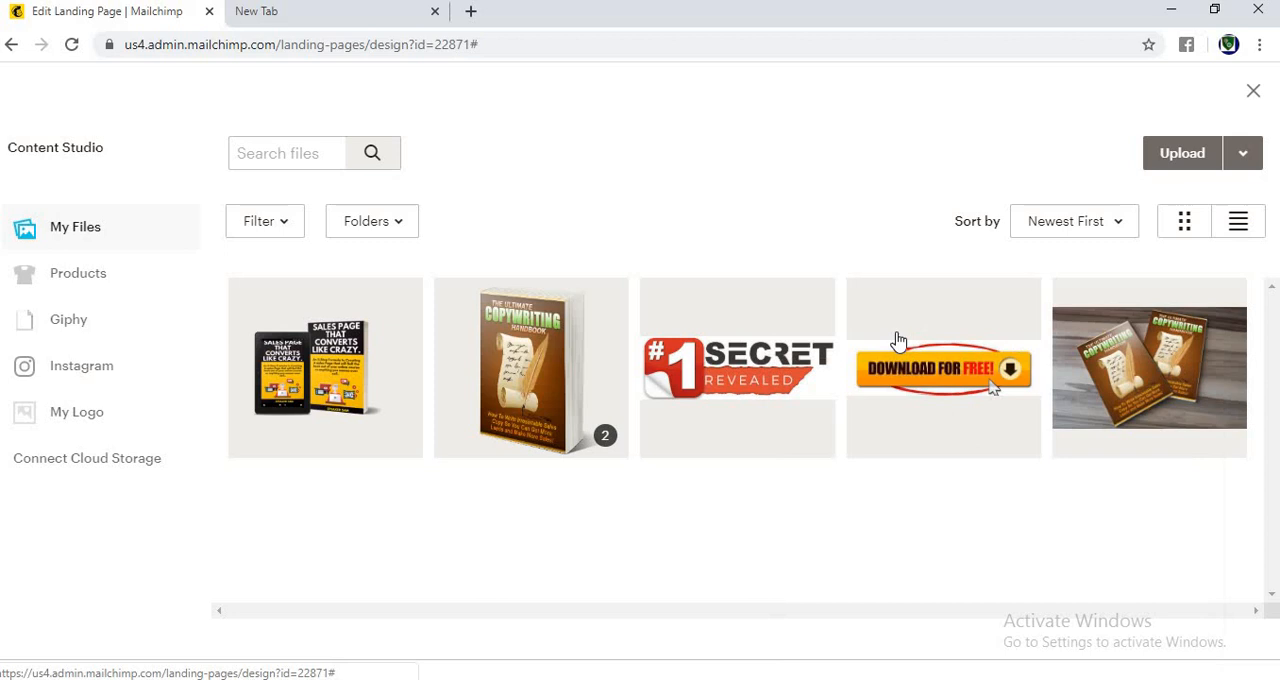
Step: Try to insert the "#1 Secret Revealed" image as the logo, then leave the file library
click(755, 370)
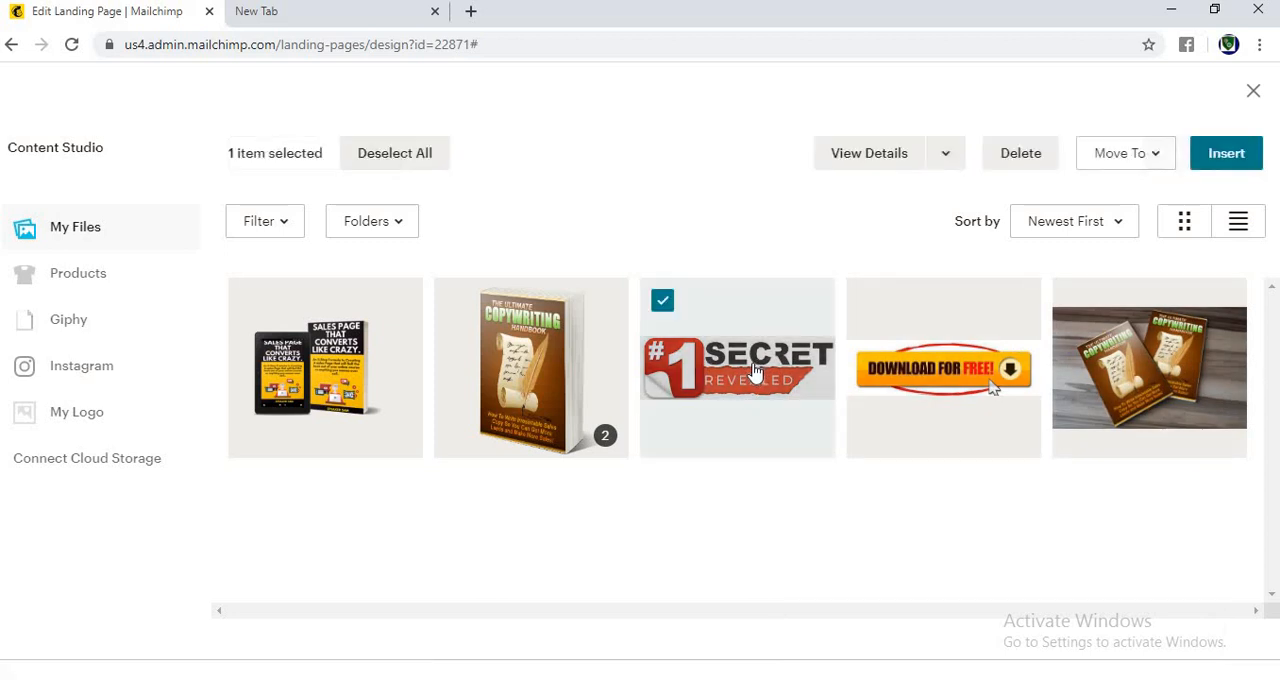
click(1229, 165)
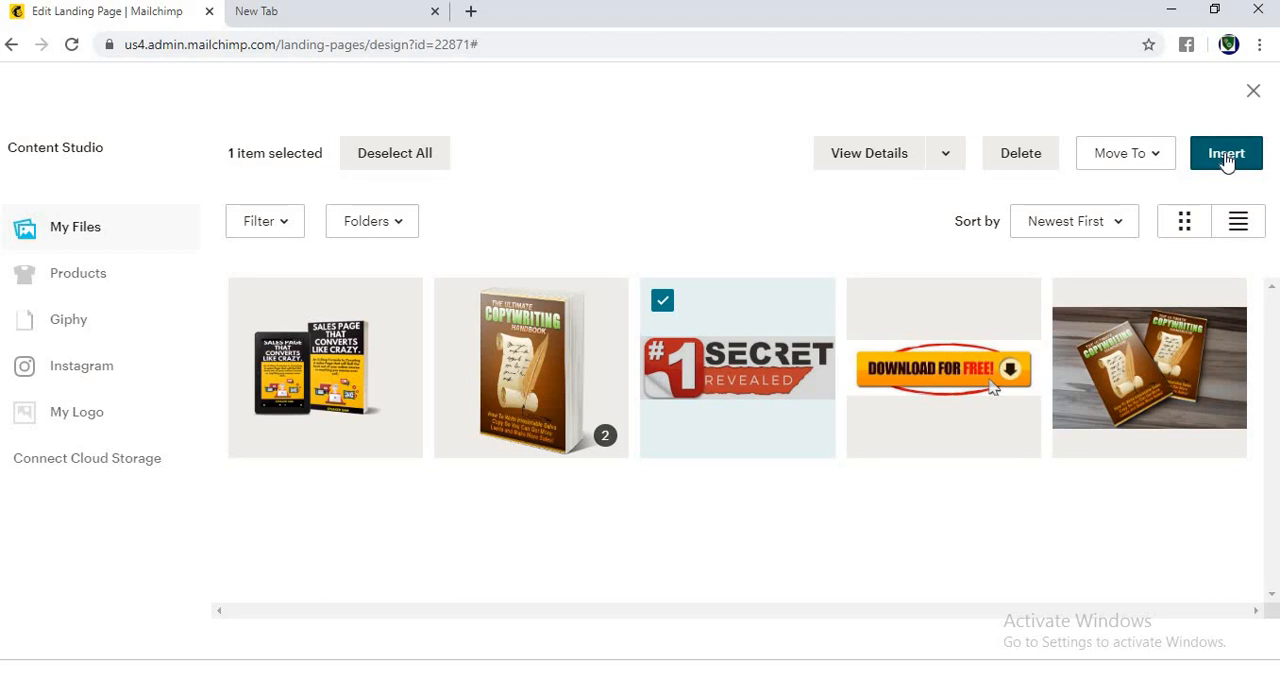
click(598, 438)
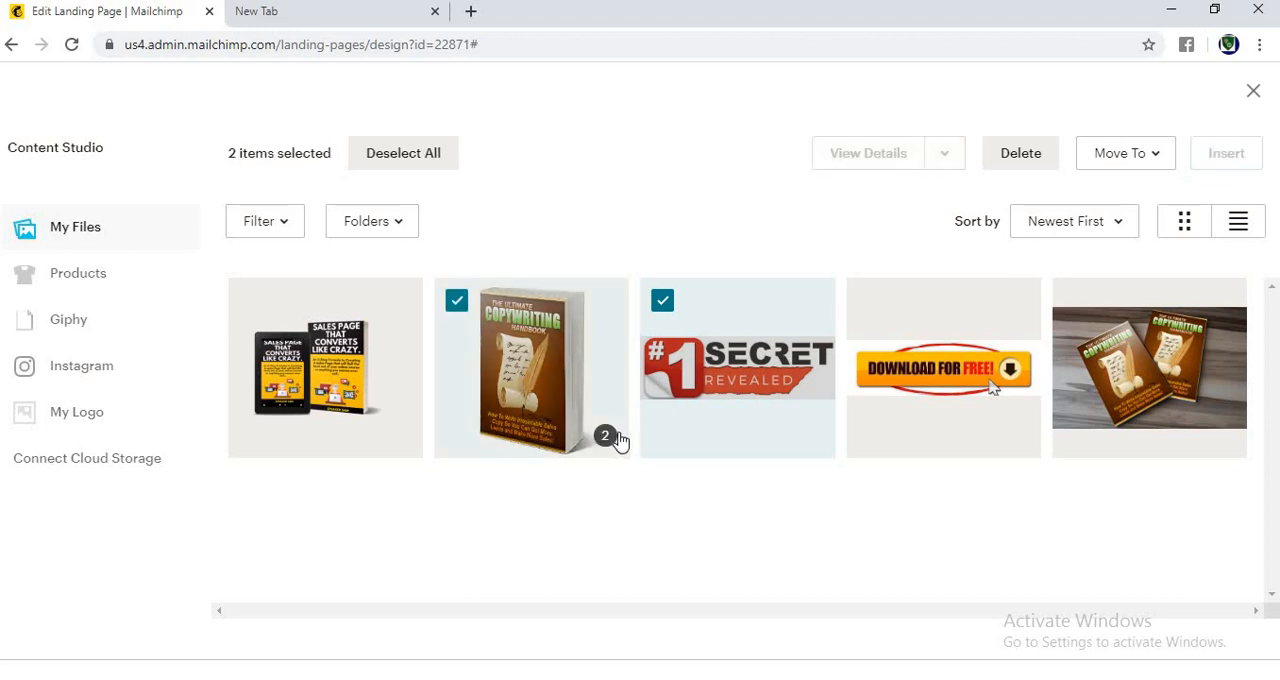
click(694, 320)
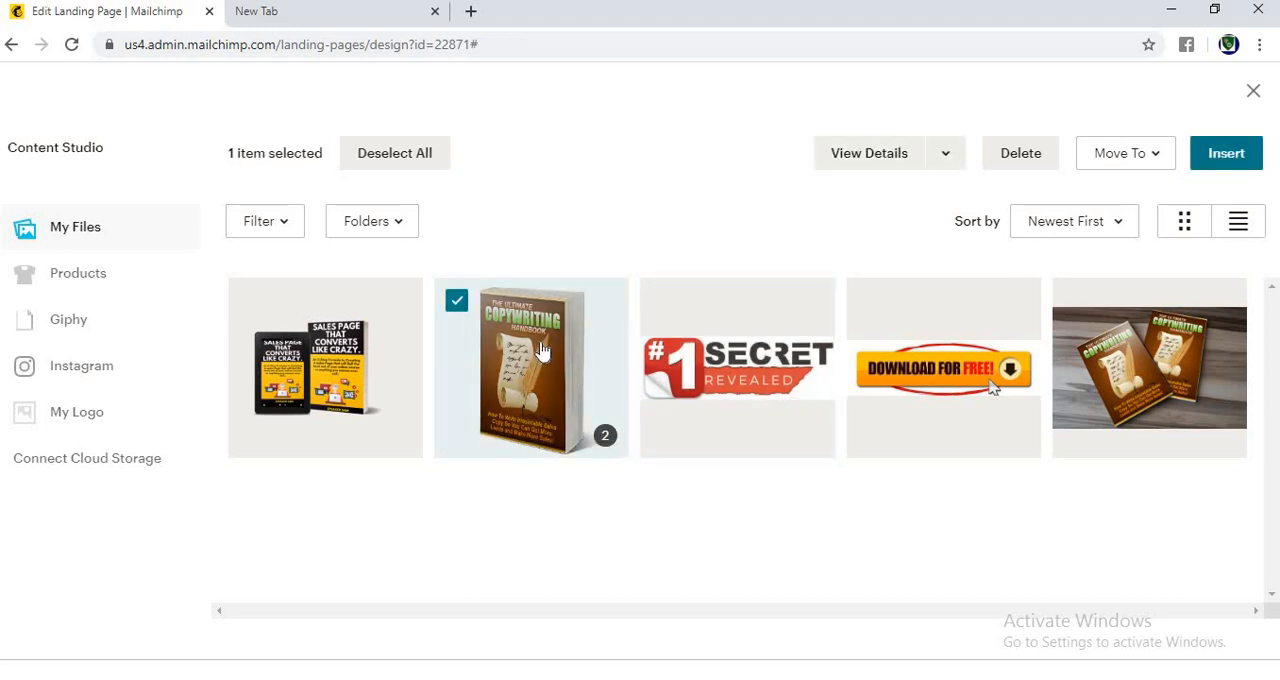
click(578, 440)
click(700, 340)
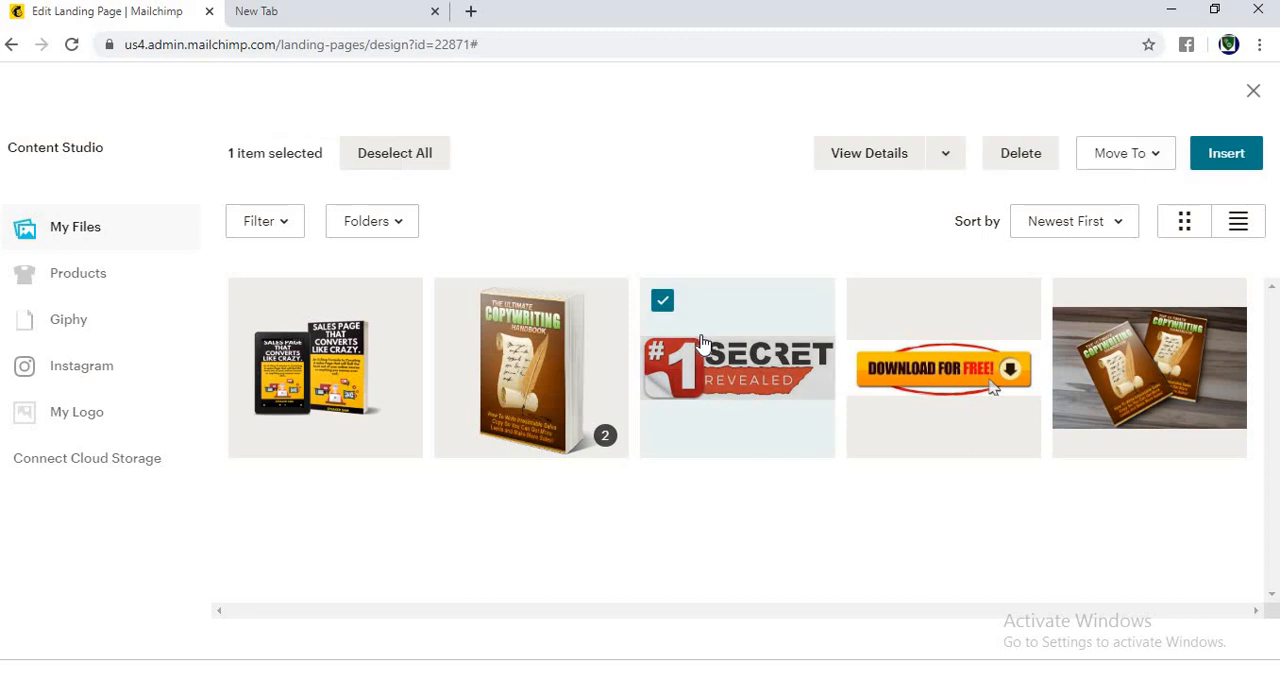
click(1255, 92)
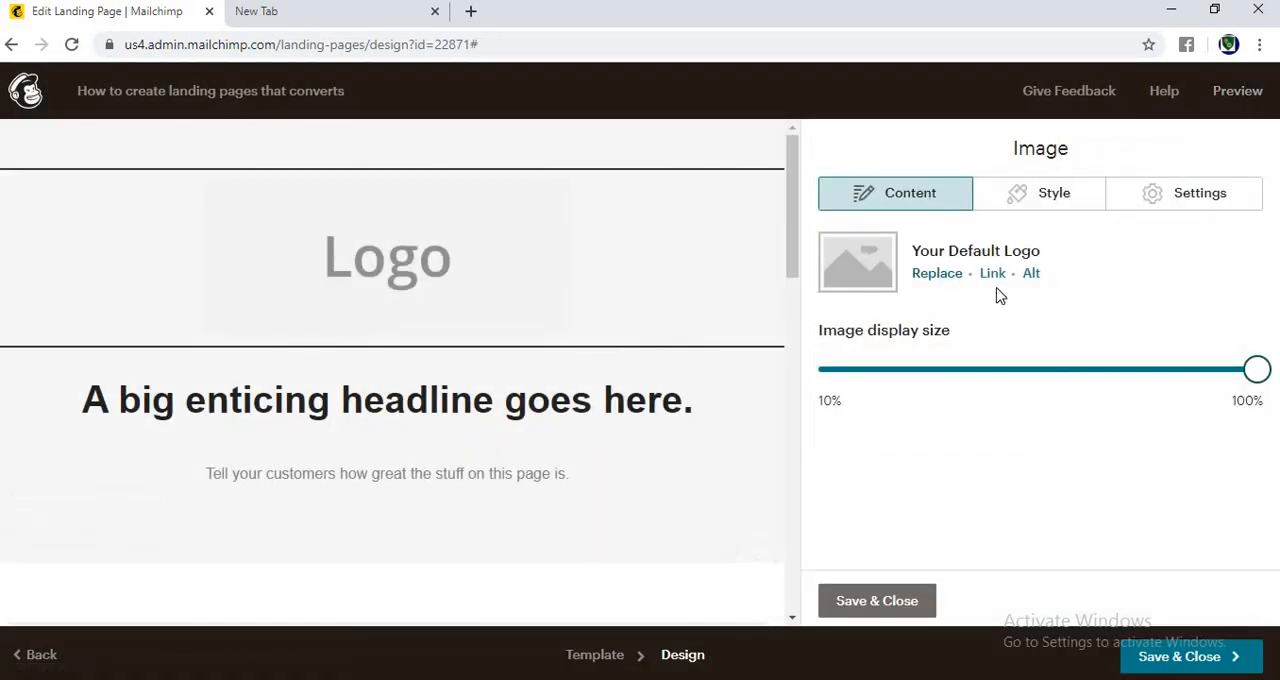
Step: Replace the placeholder logo with the "#1 Secret Revealed" image, reduce its display size to about 70%, and save the block
click(936, 274)
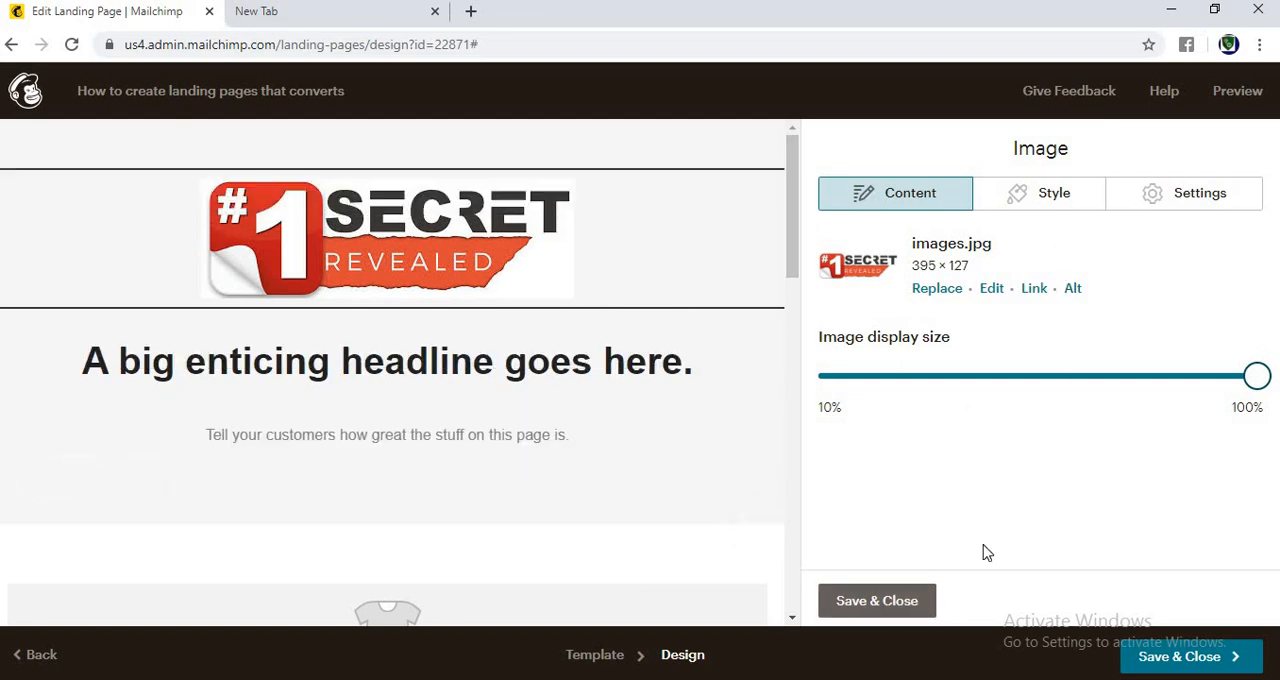
drag(1257, 376, 1121, 388)
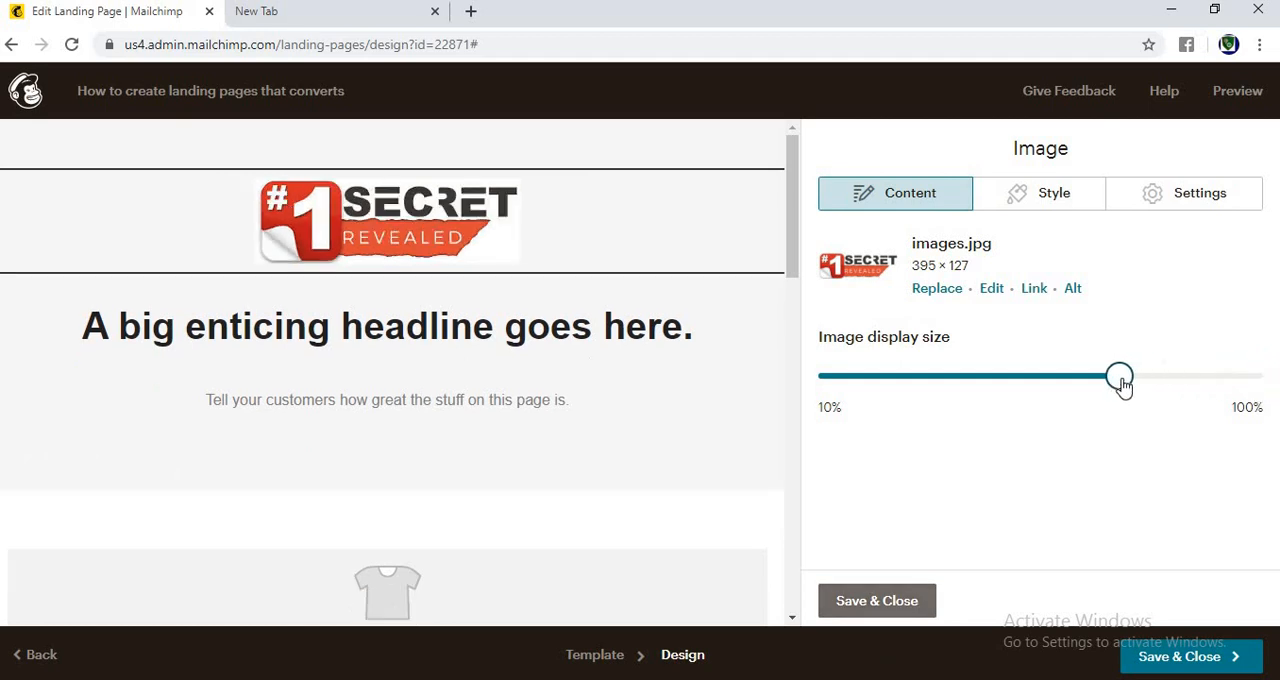
click(876, 603)
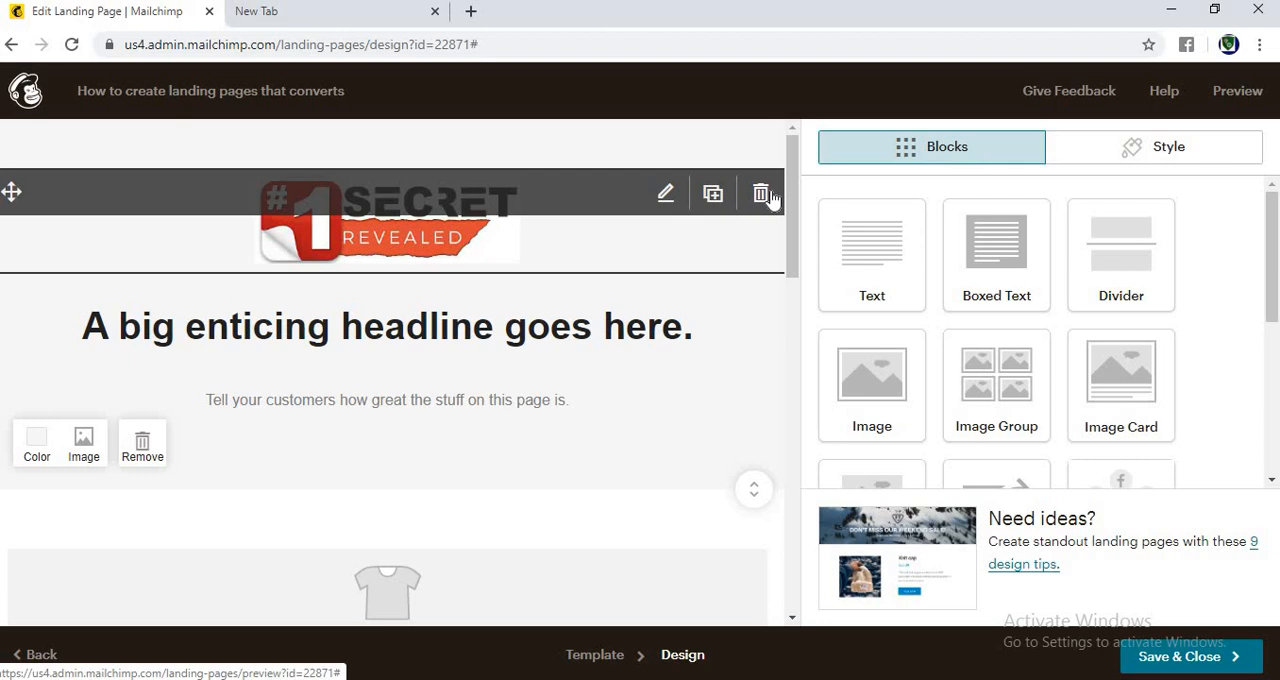
Step: Delete the logo image block above the headline
click(762, 196)
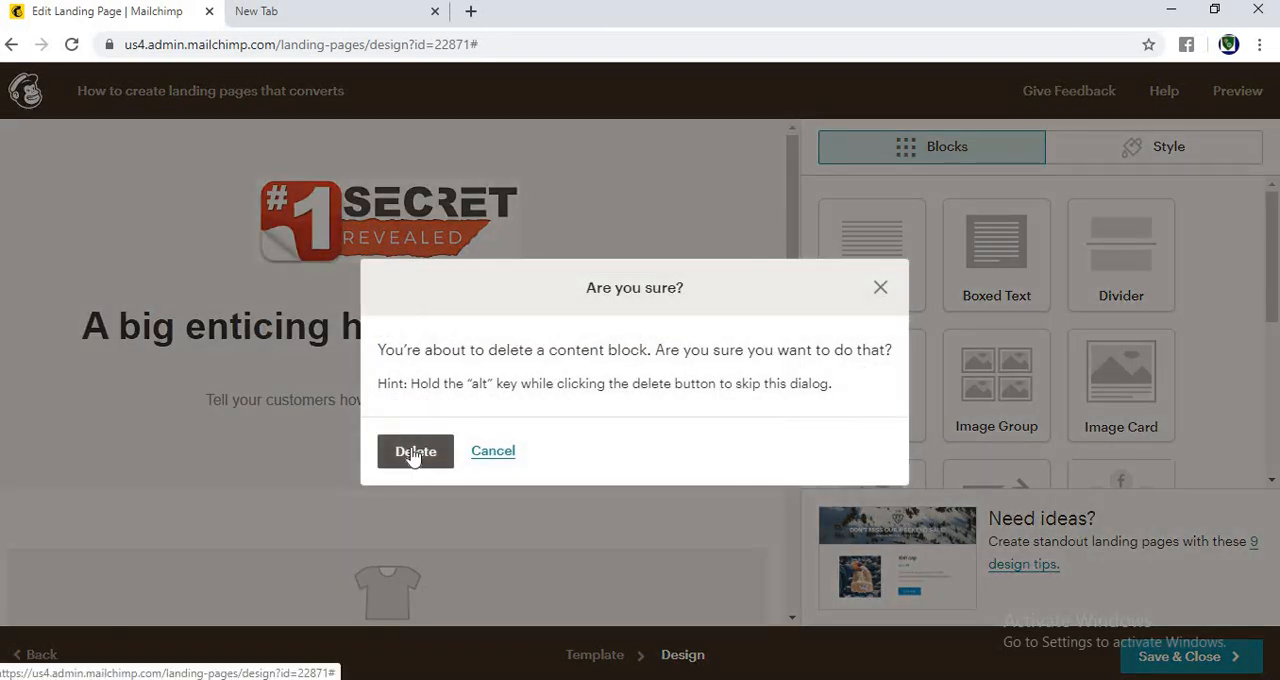
click(415, 452)
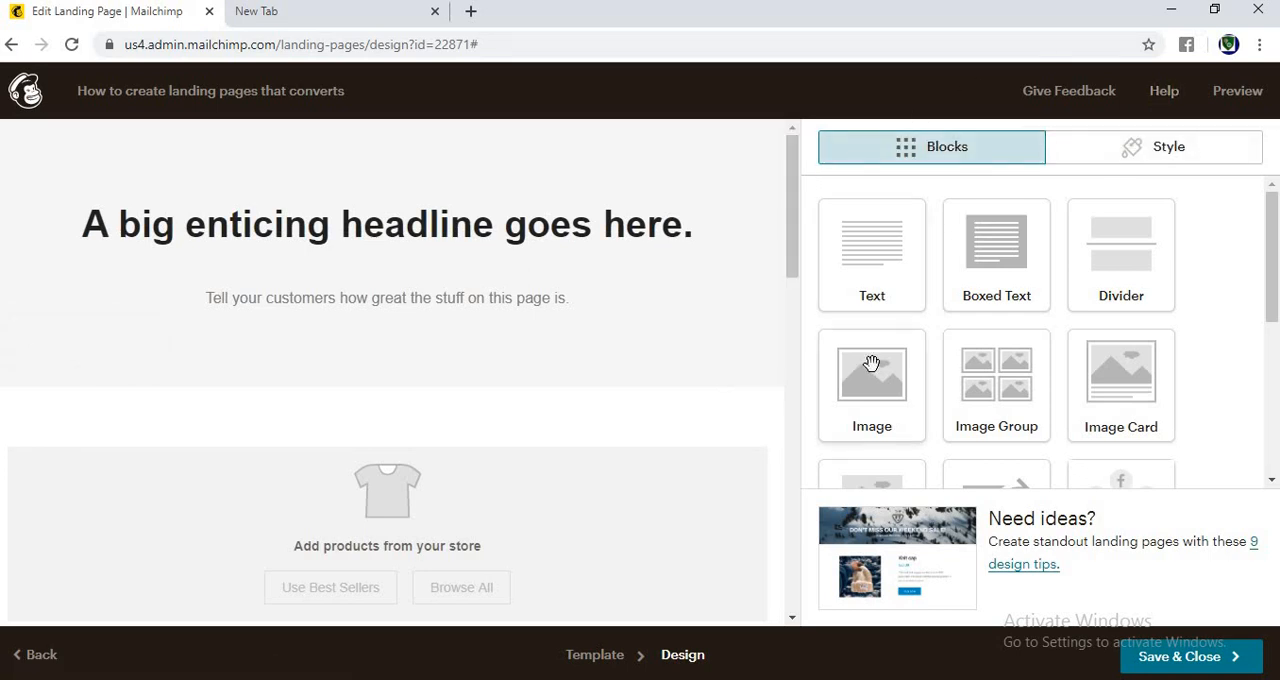
drag(877, 407, 779, 383)
drag(884, 396, 308, 96)
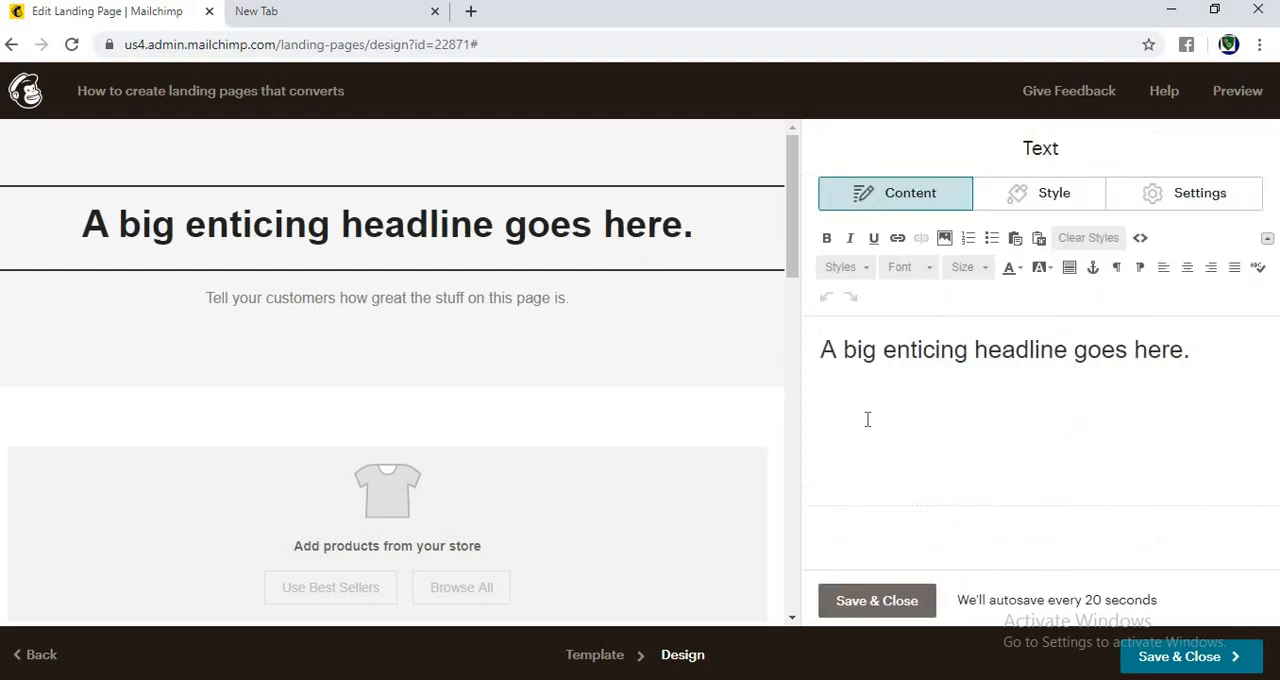
click(866, 598)
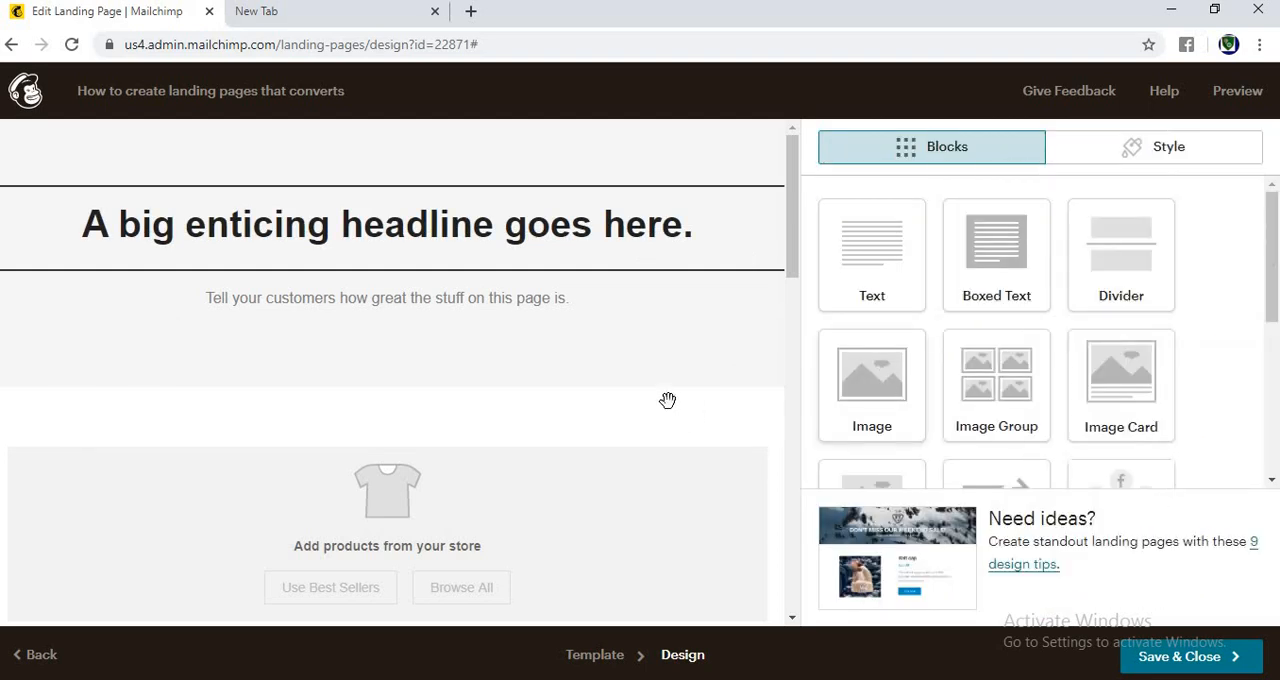
Step: Add an image block above the headline and fill it with the "#1 Secret Revealed" image from the stored files
drag(872, 382, 565, 218)
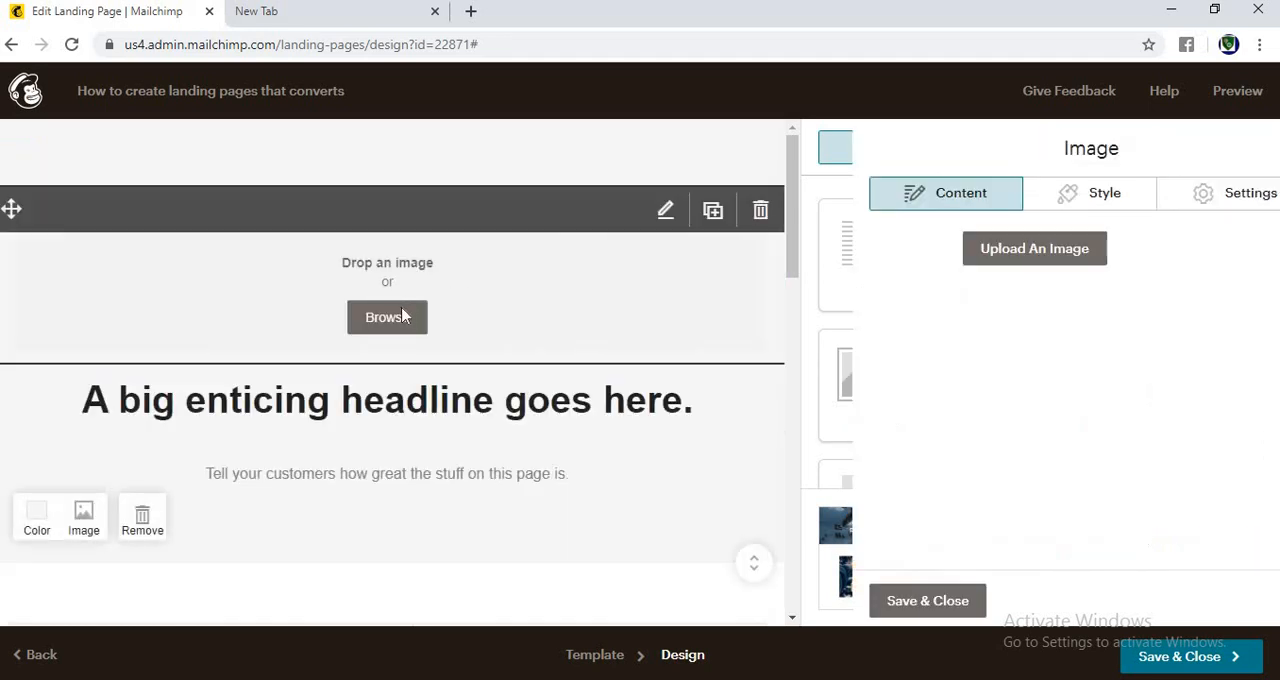
click(969, 264)
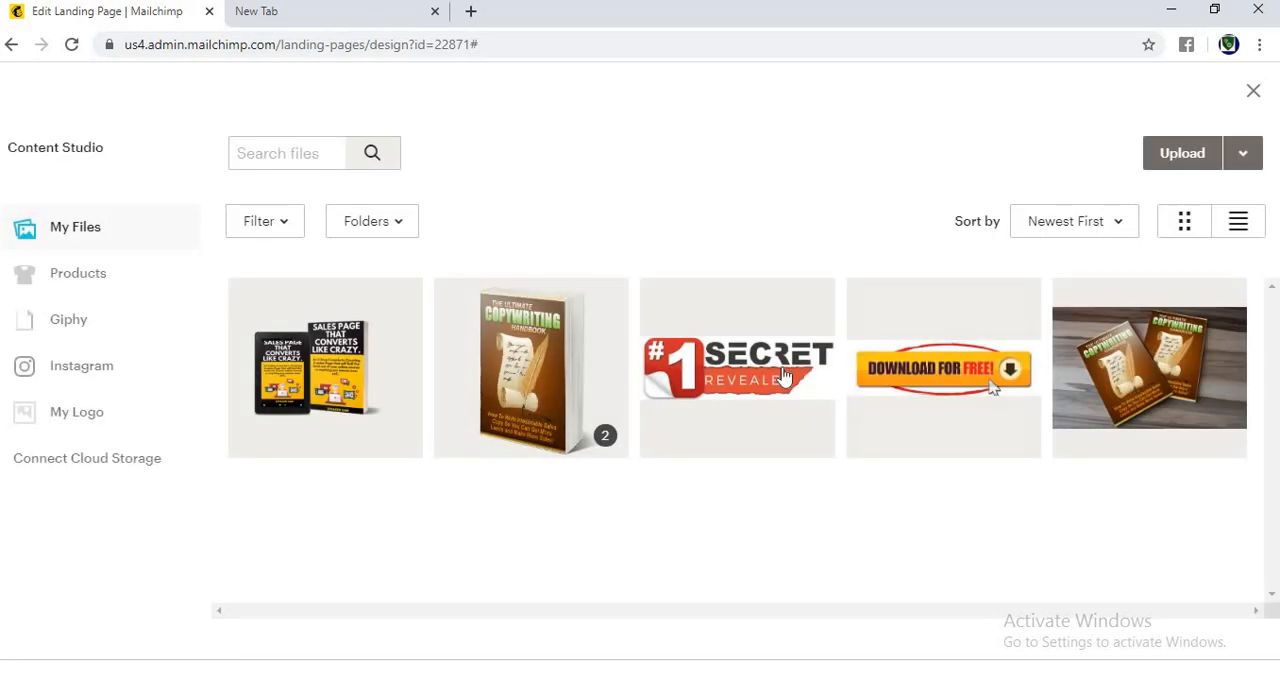
click(785, 380)
click(1206, 163)
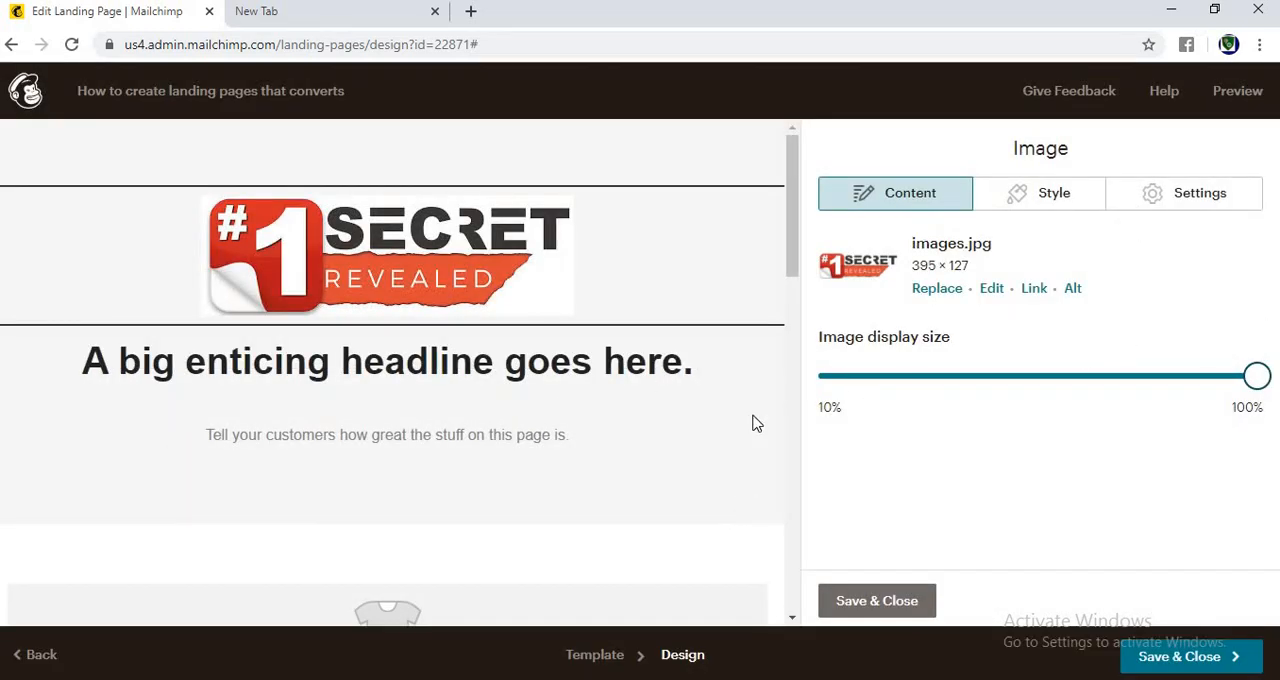
Step: Replace the headline text with "GIVE ME FIVE MINUTES AND I WILL SHOW YOU HOW TO CRAFT SALES PAGES THAT CONVERTS LIKE CRAZY.."
click(663, 351)
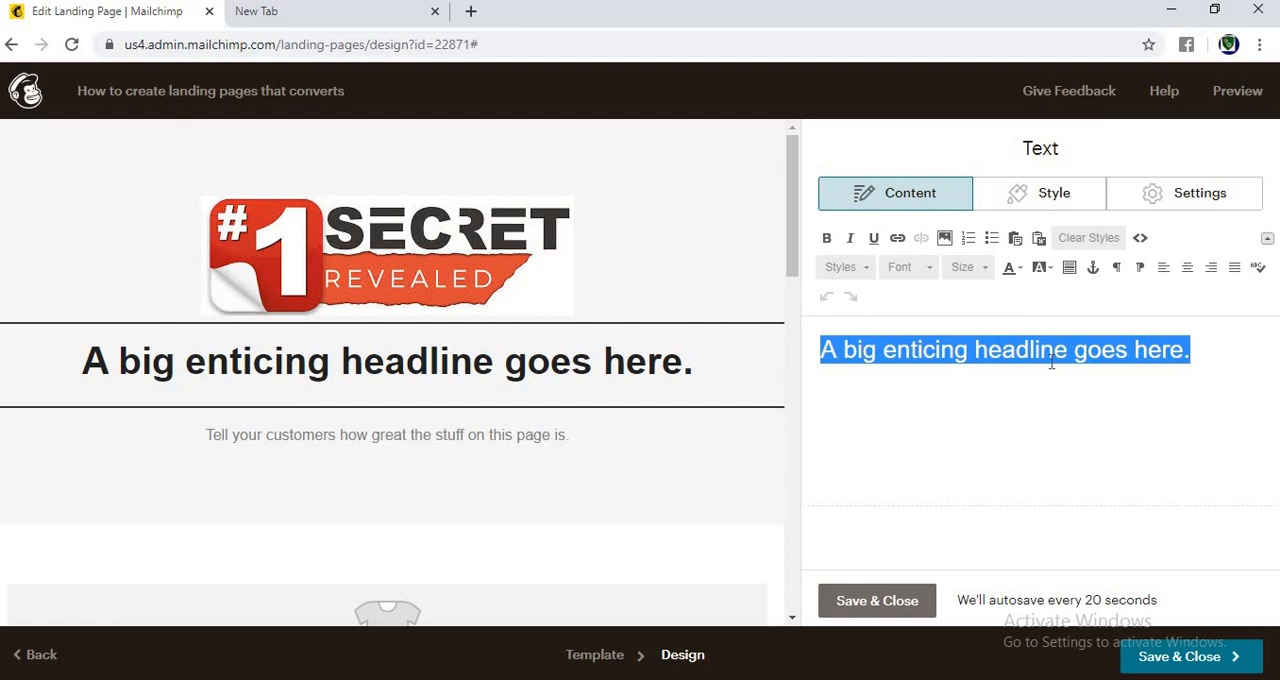
text(NEW)
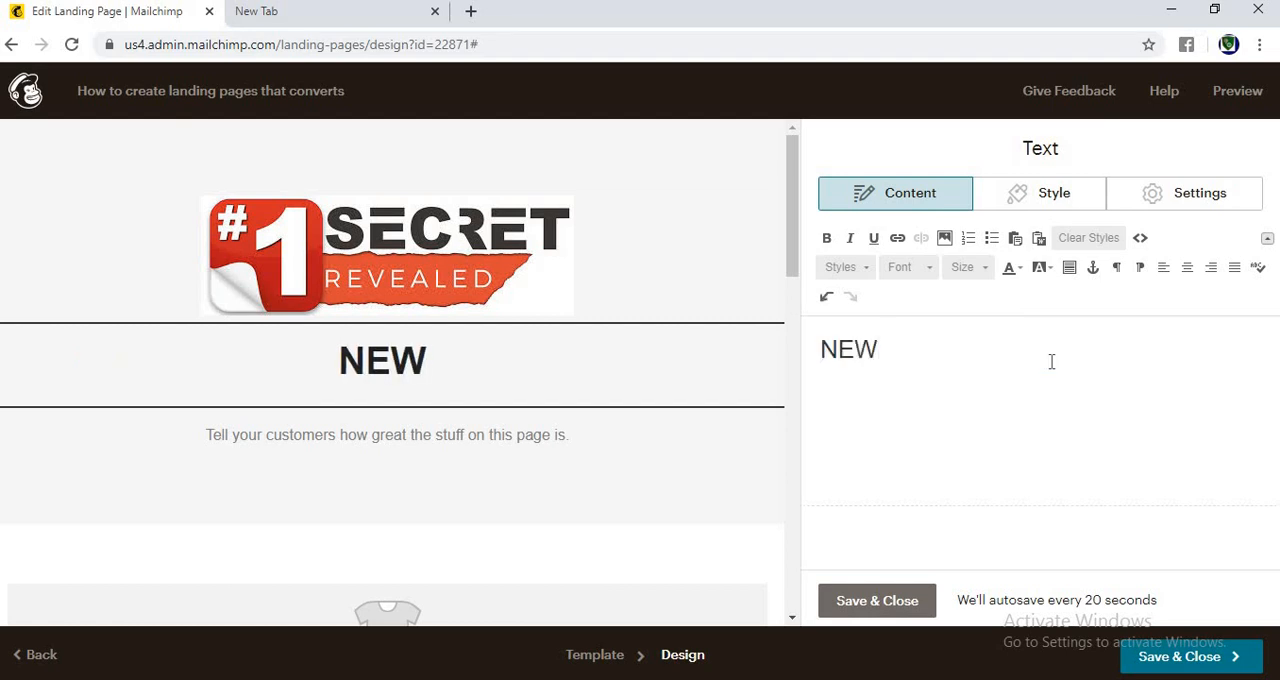
key(ctrl+a)
key(BackSpace)
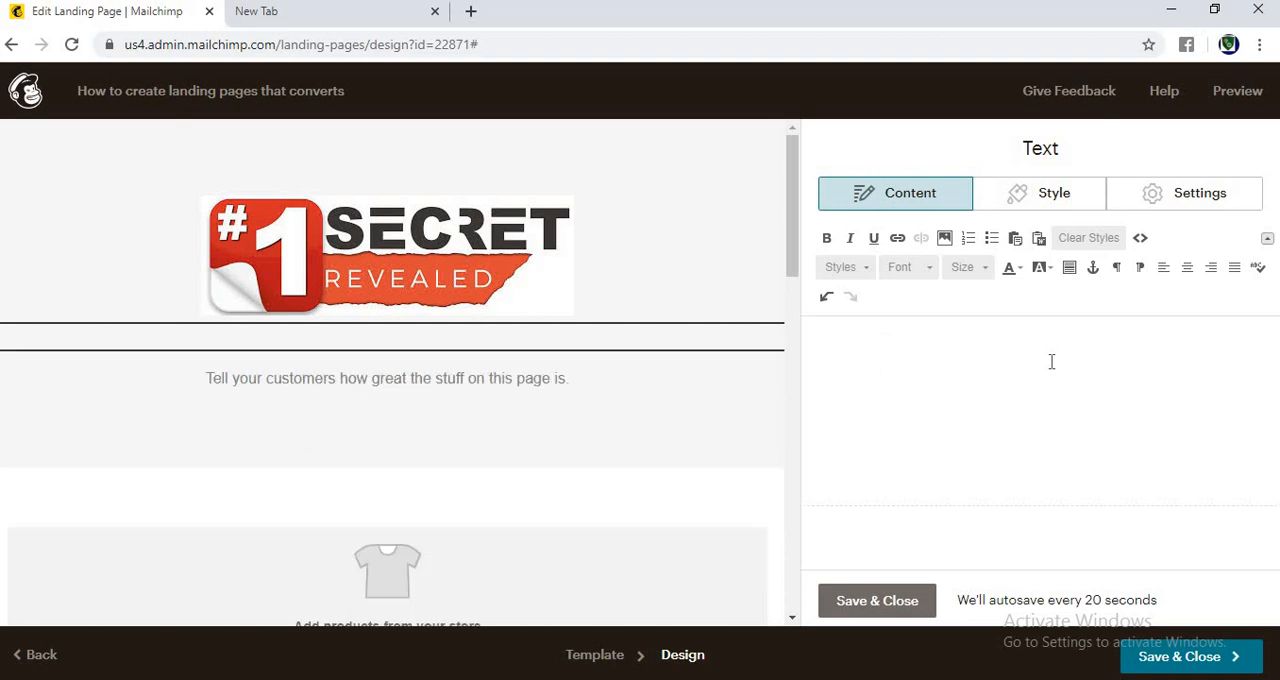
text(GIVE ME )
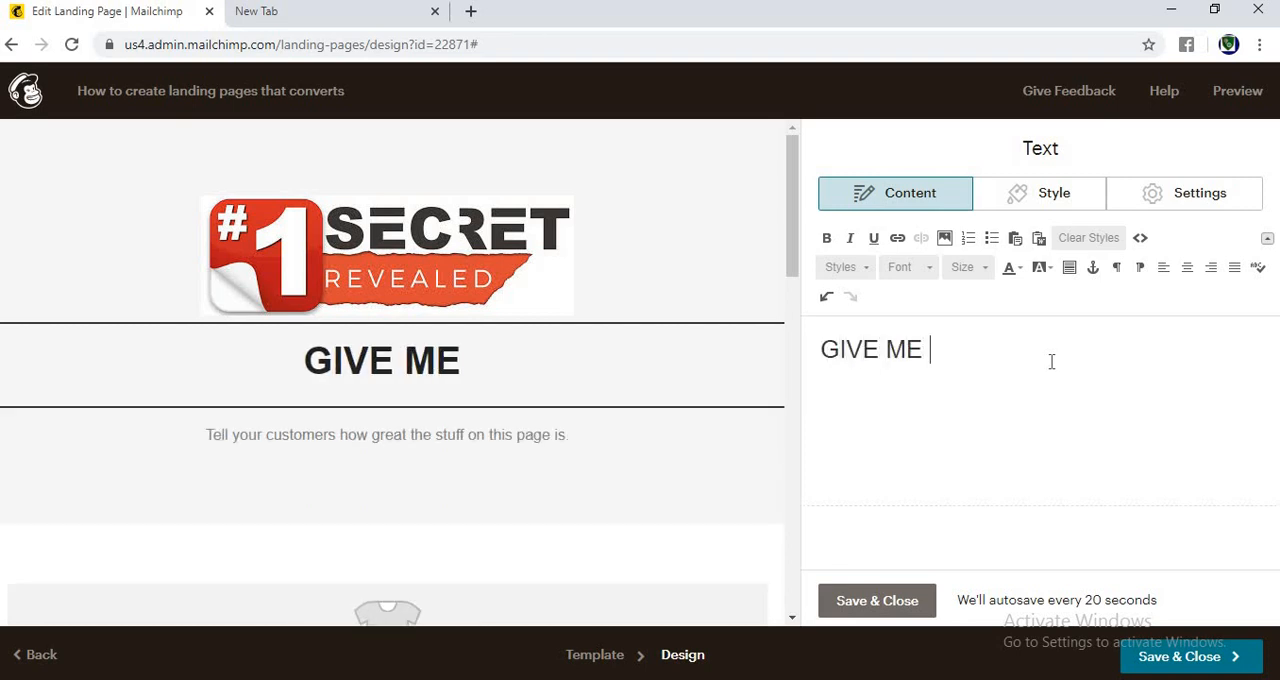
text(FIVE )
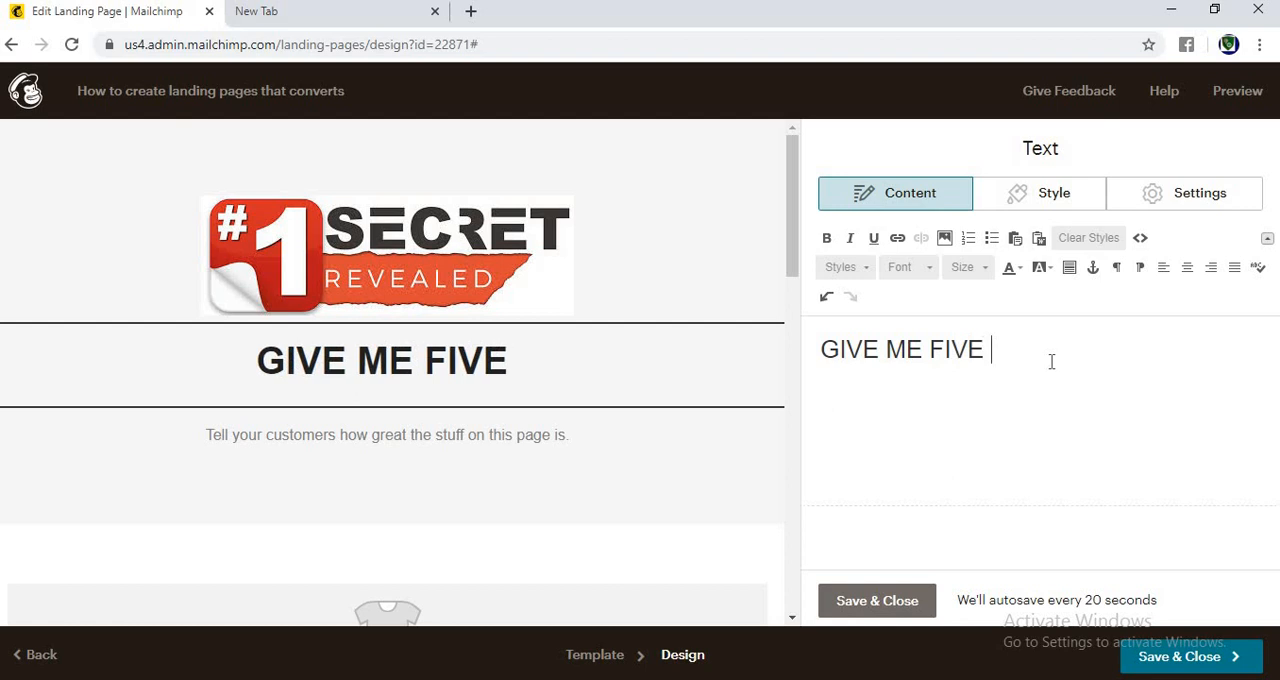
text(MINUTES)
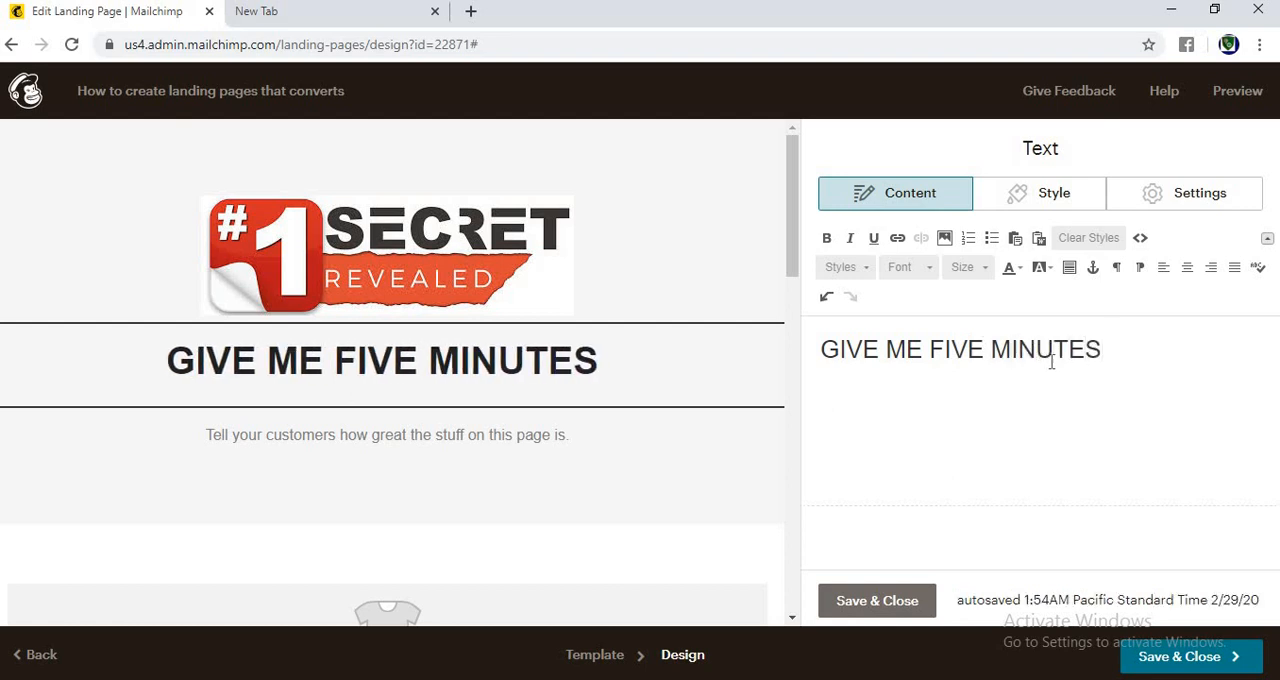
text( AND I WILL )
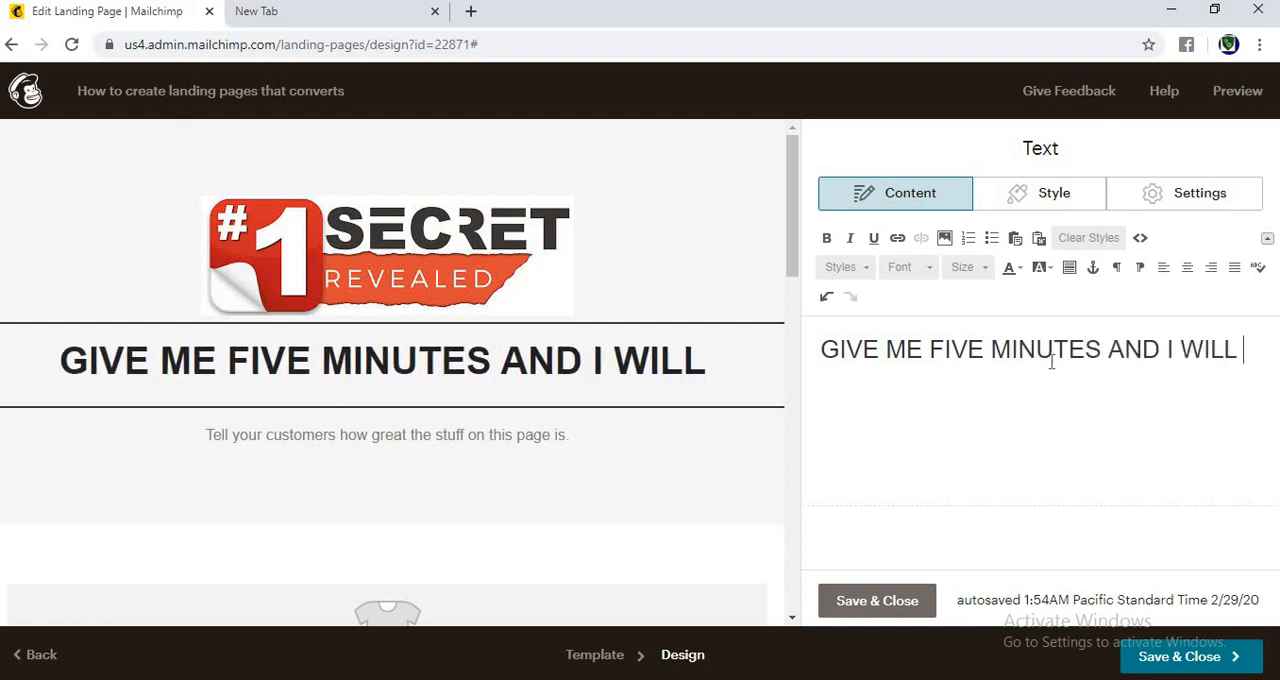
text(SHOW YOU )
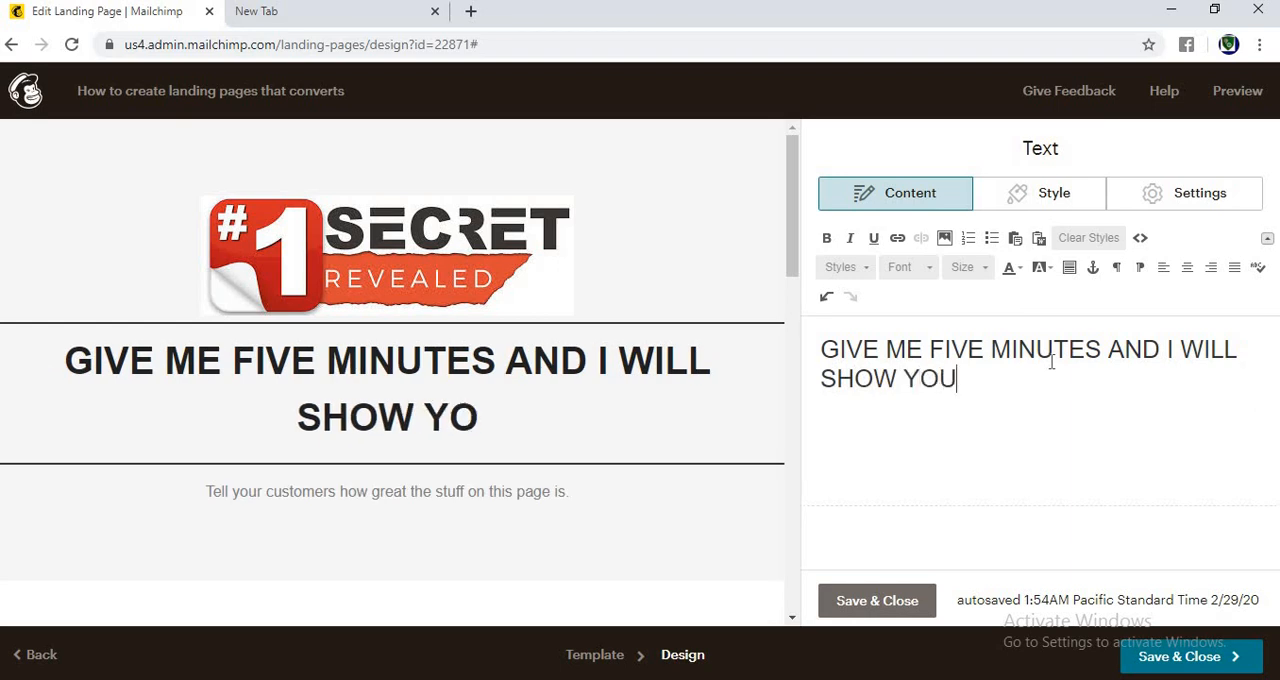
text(HOW TO )
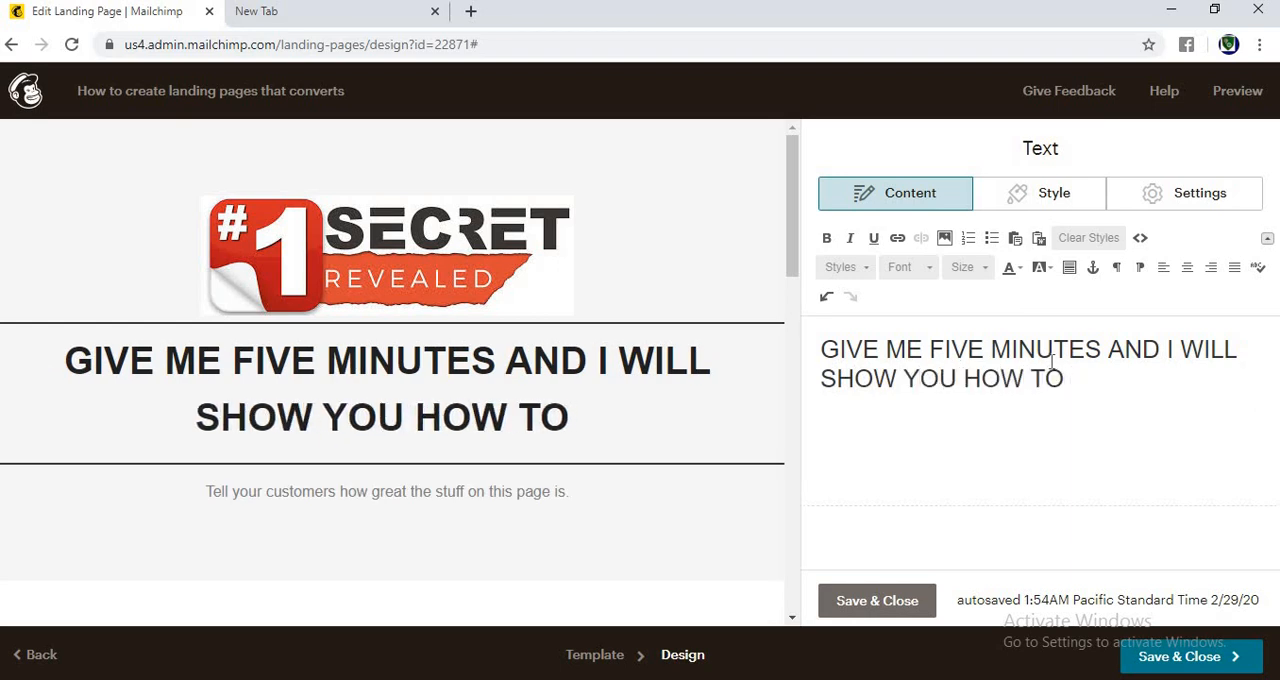
text(CRAFT)
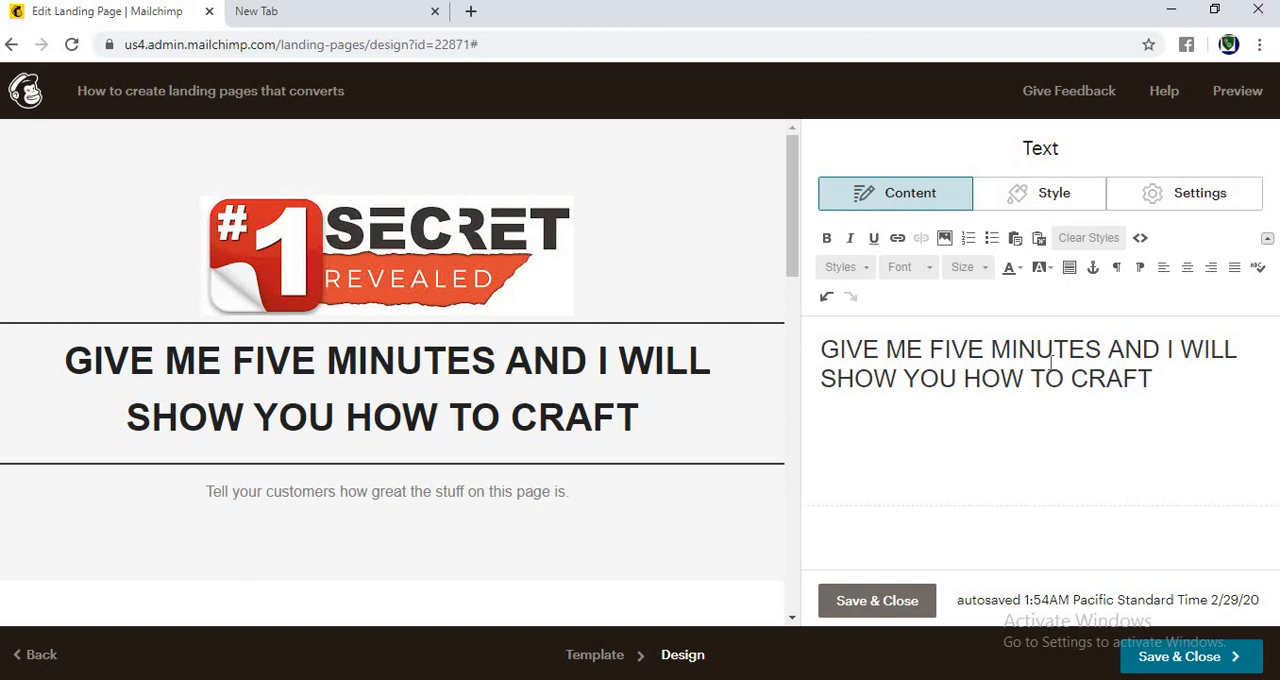
text(SALES)
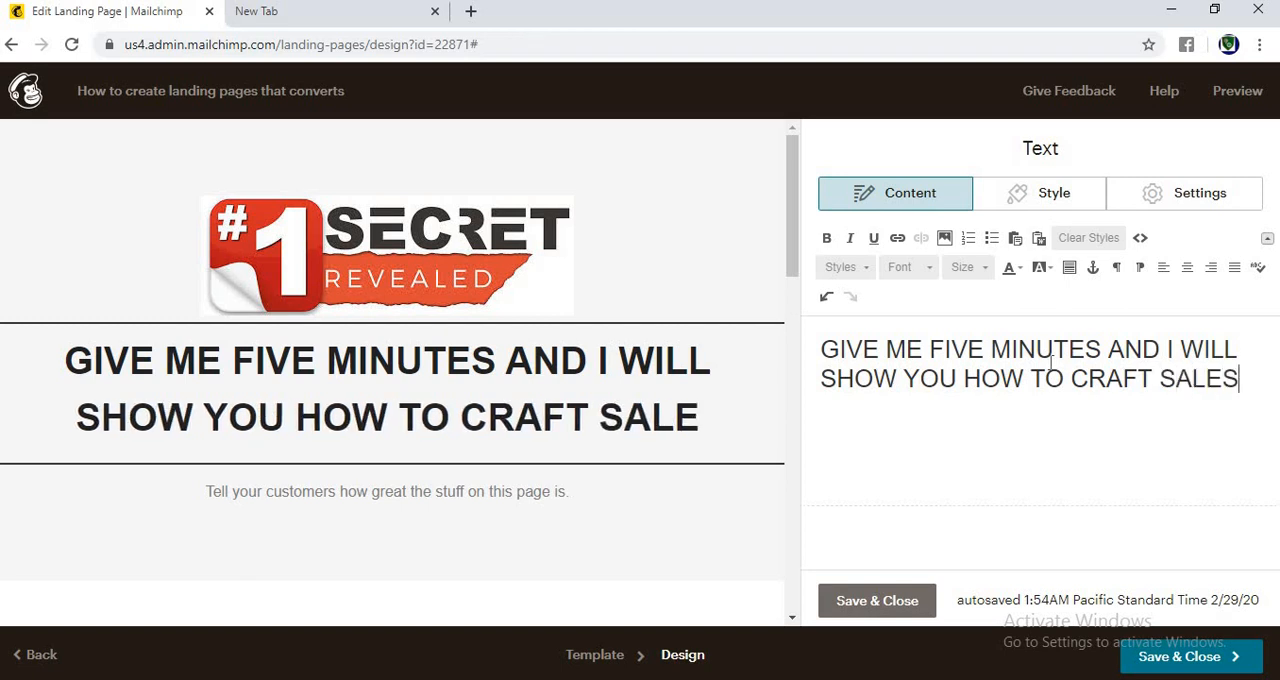
text( PAGES )
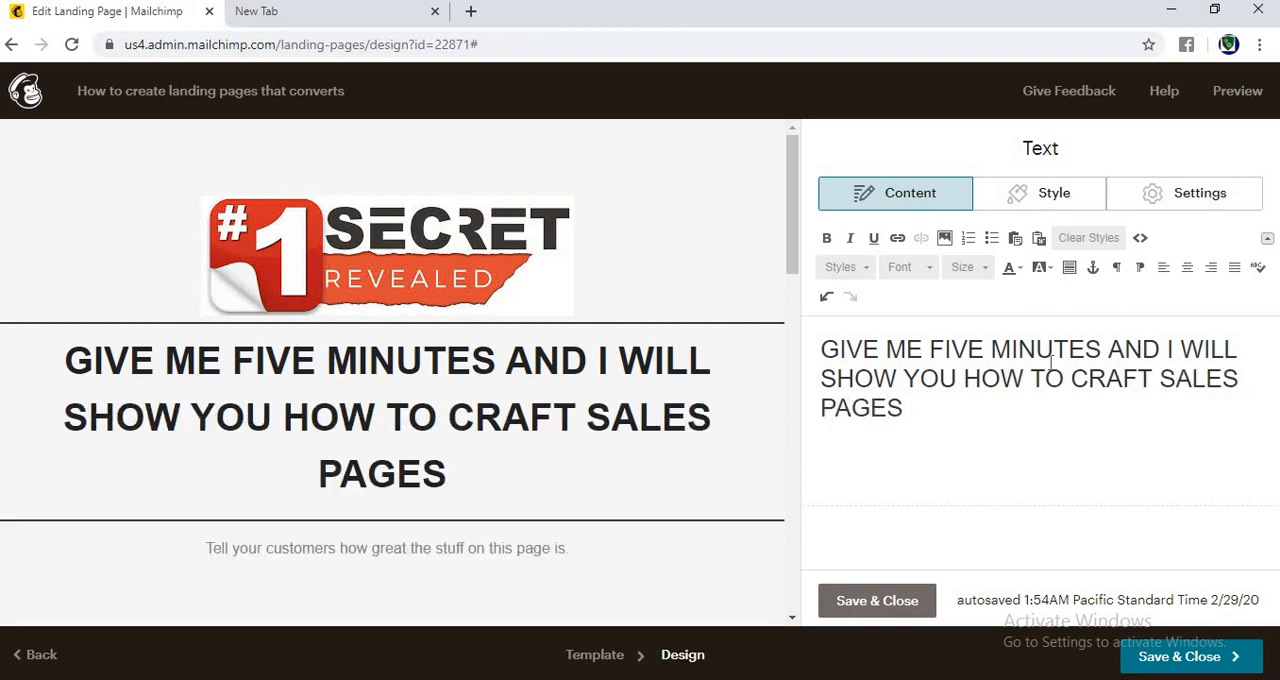
text(R)
key(BackSpace)
text(THAT )
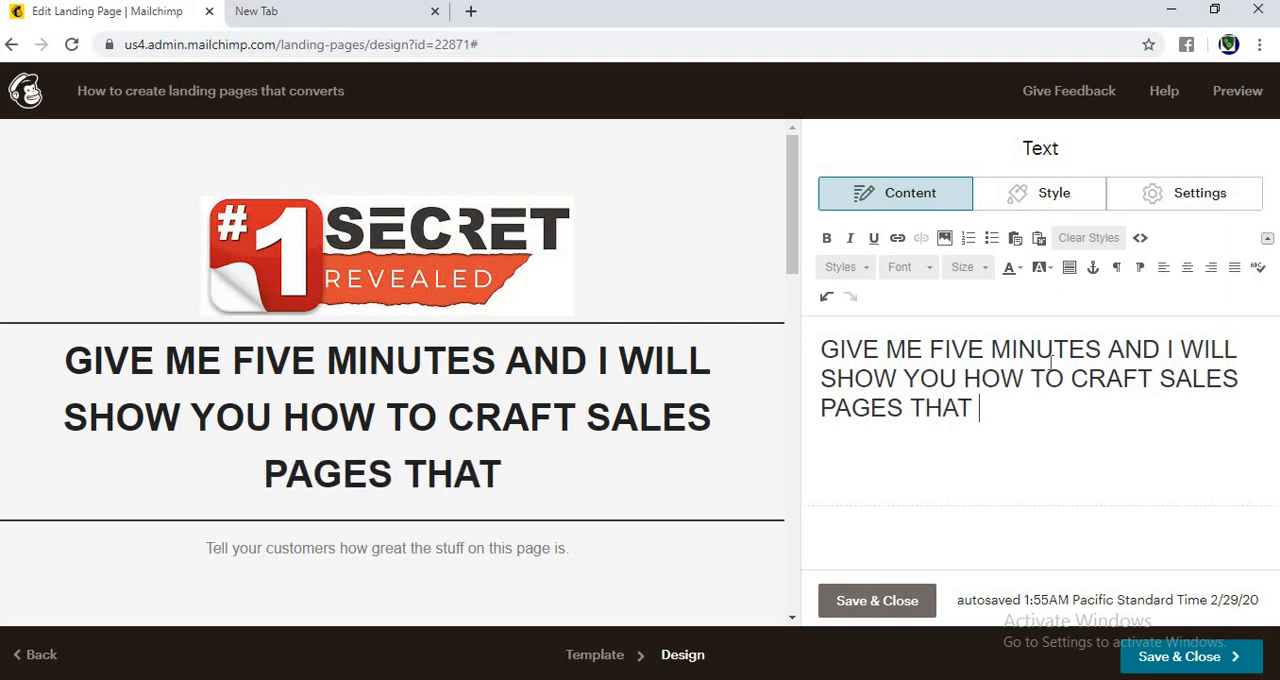
text(CONVERTS )
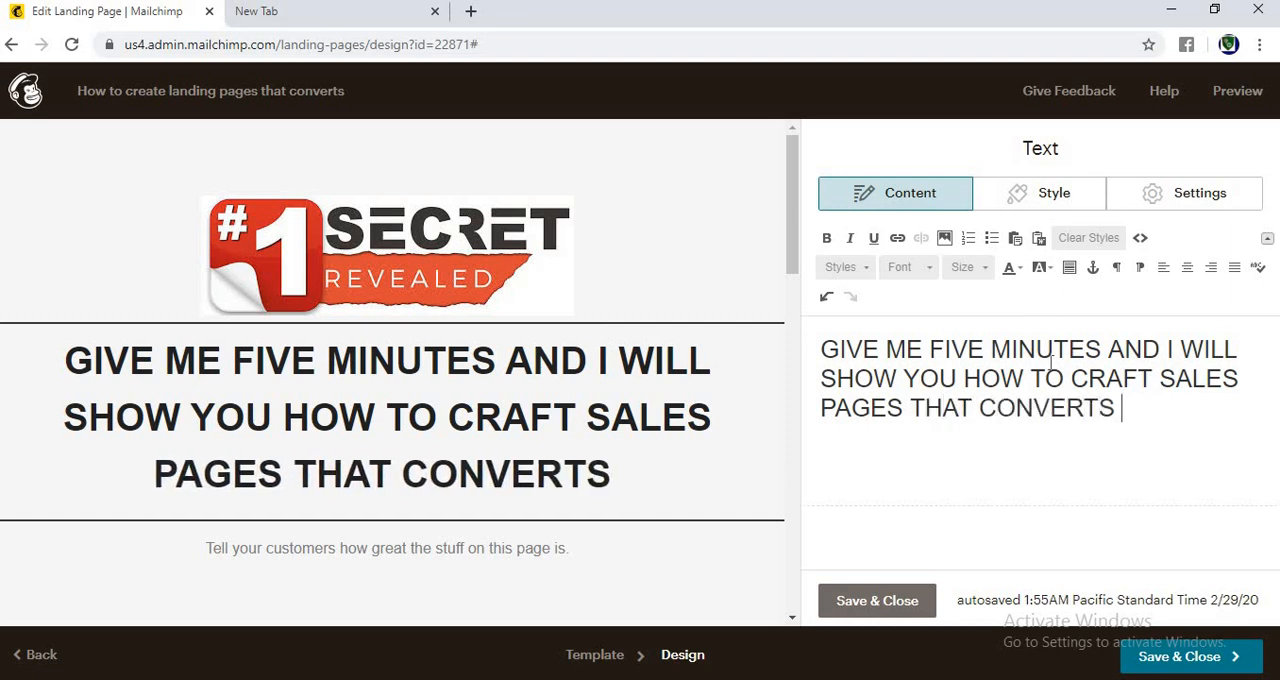
text(LIKE )
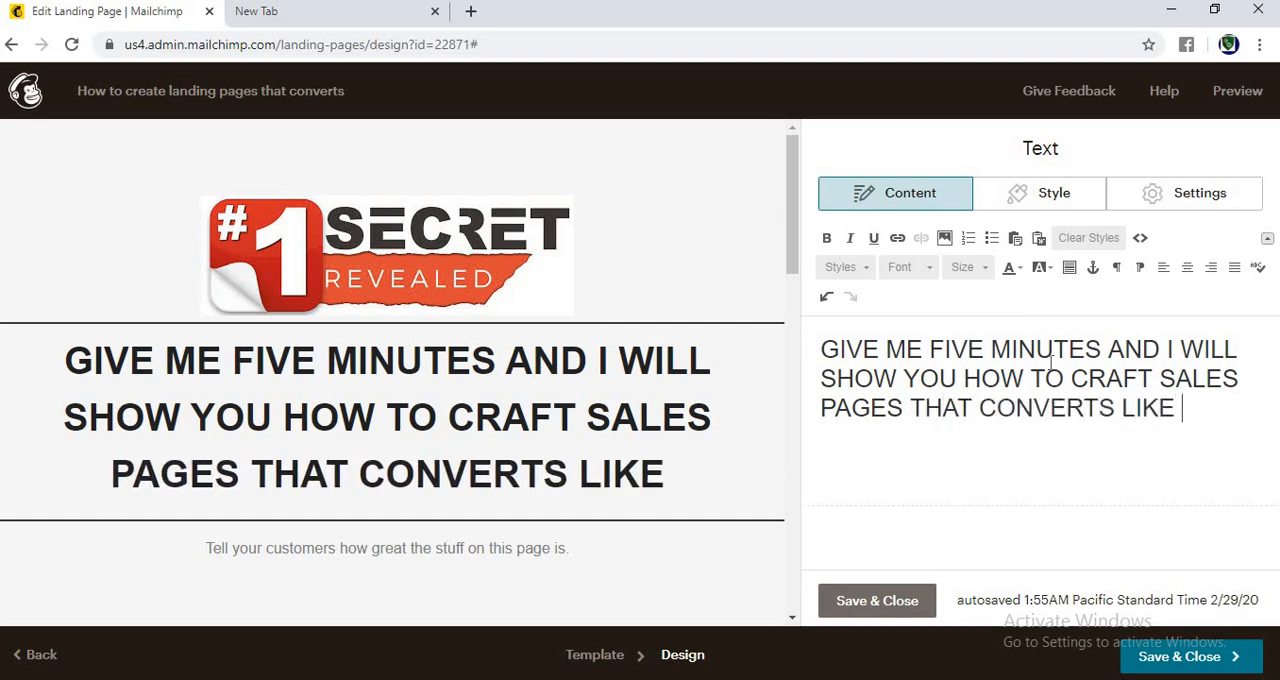
text(CRAZY..)
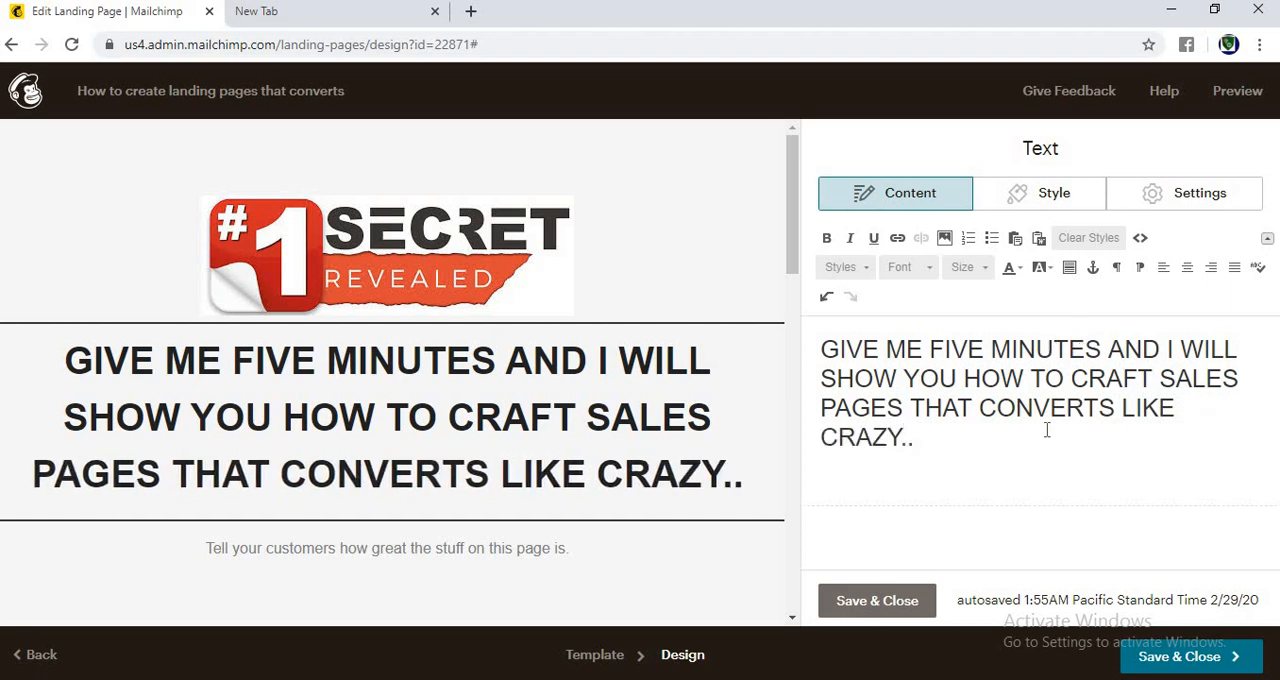
Step: Try the Lucida font on the whole headline and settle on Trebuchet MS
key(ctrl+a)
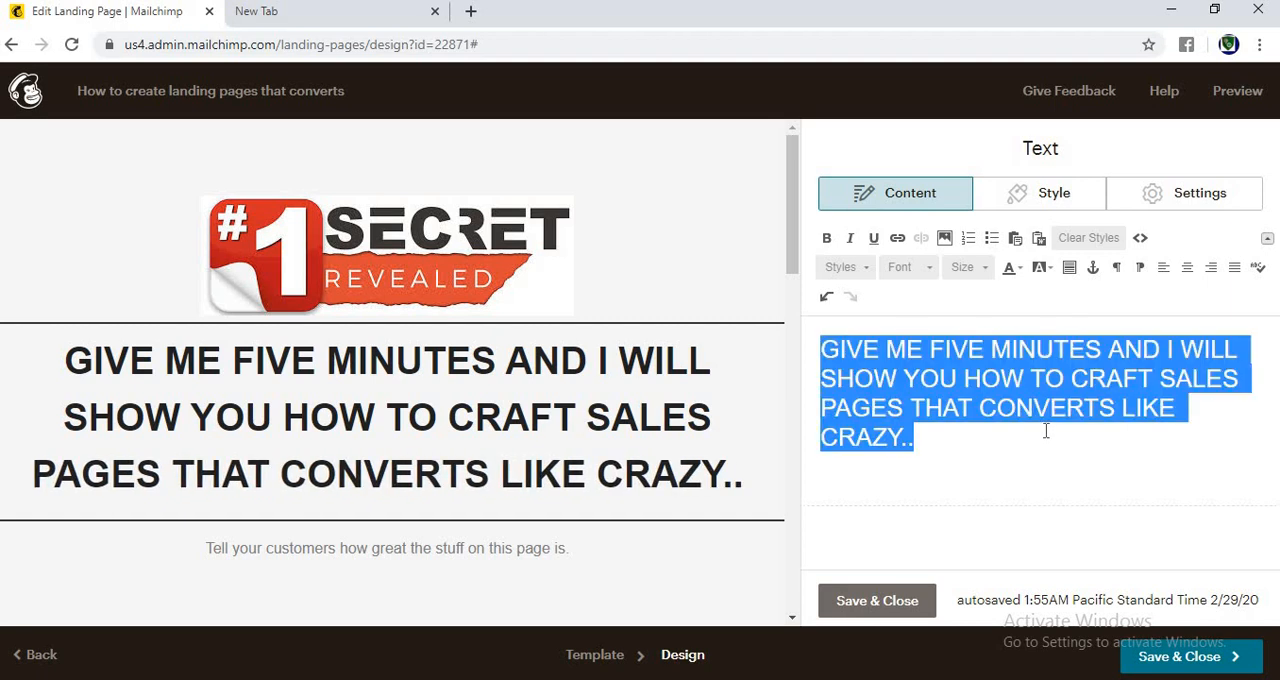
click(926, 272)
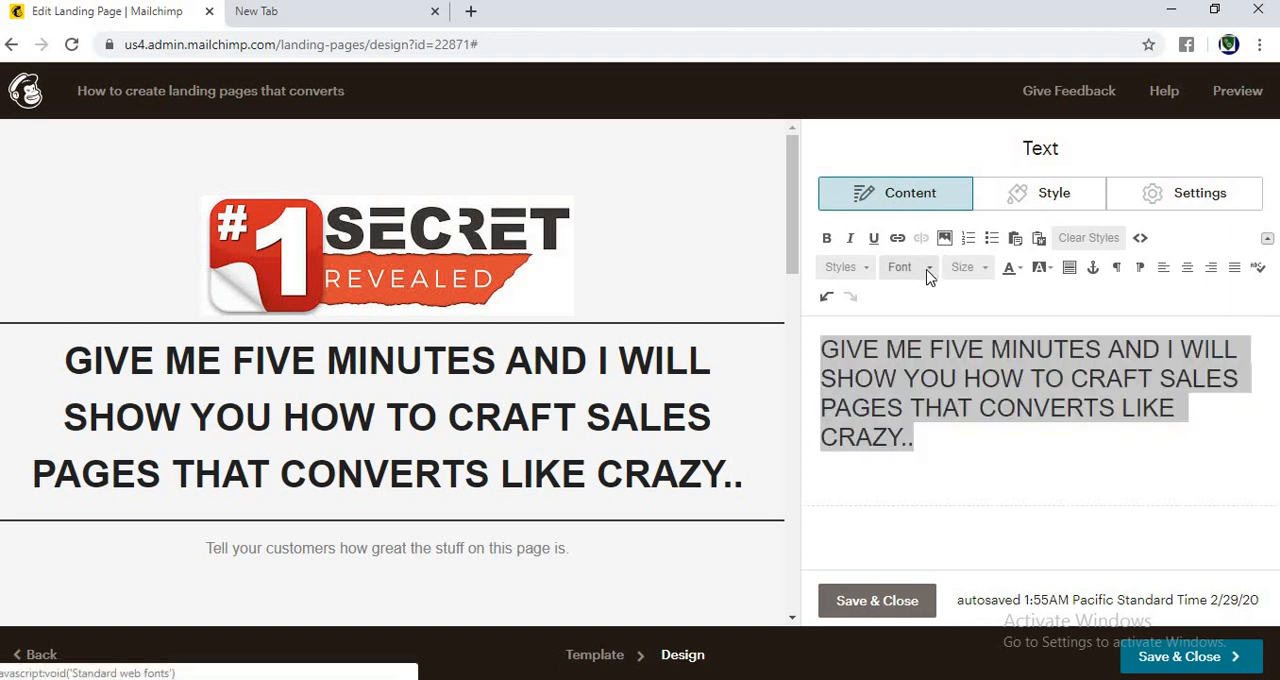
click(929, 274)
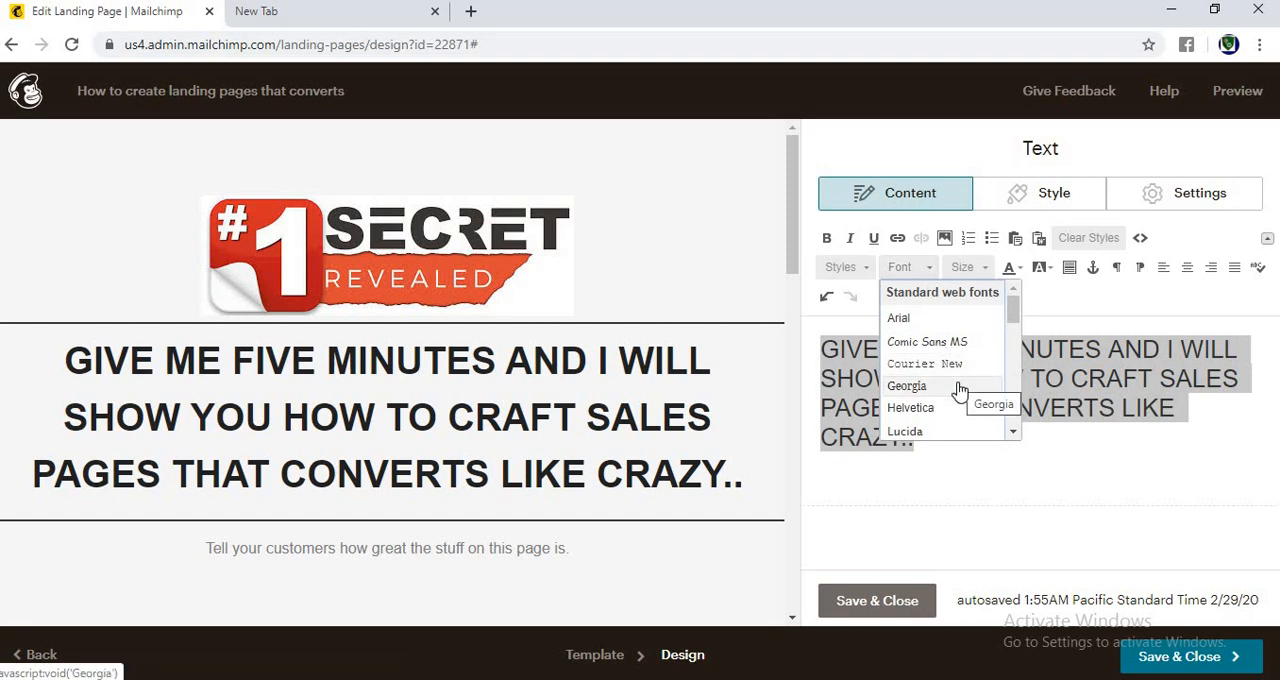
click(936, 432)
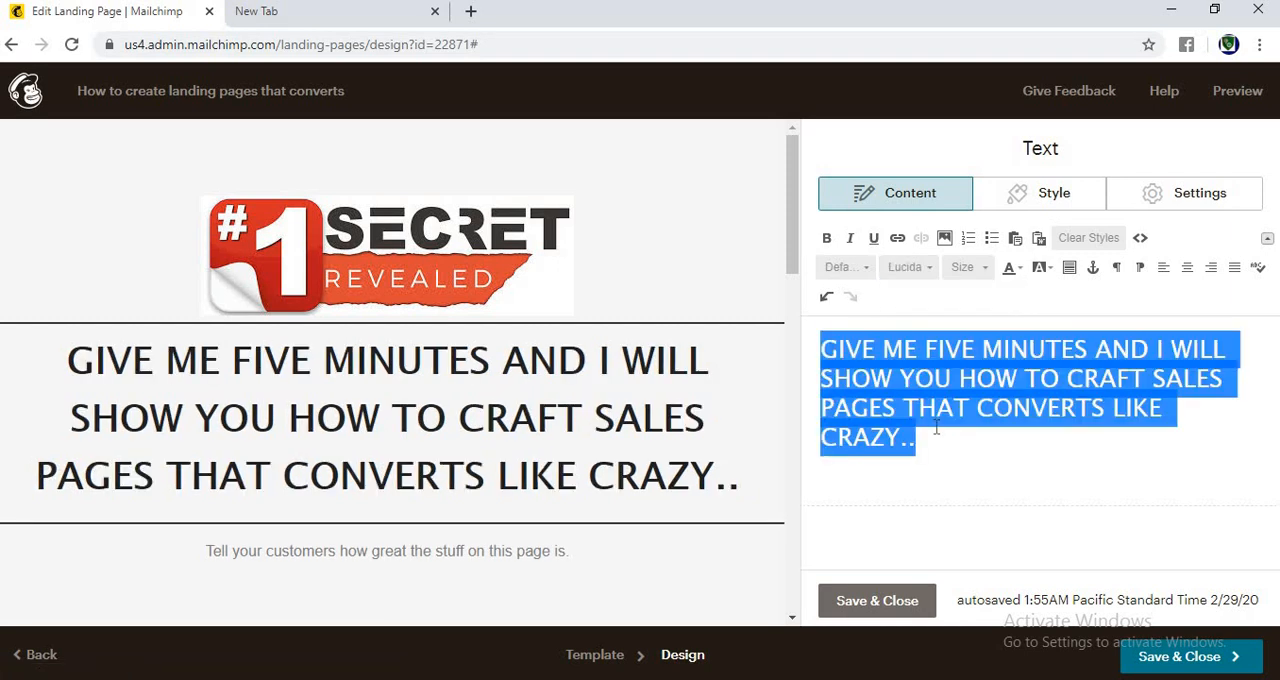
click(929, 270)
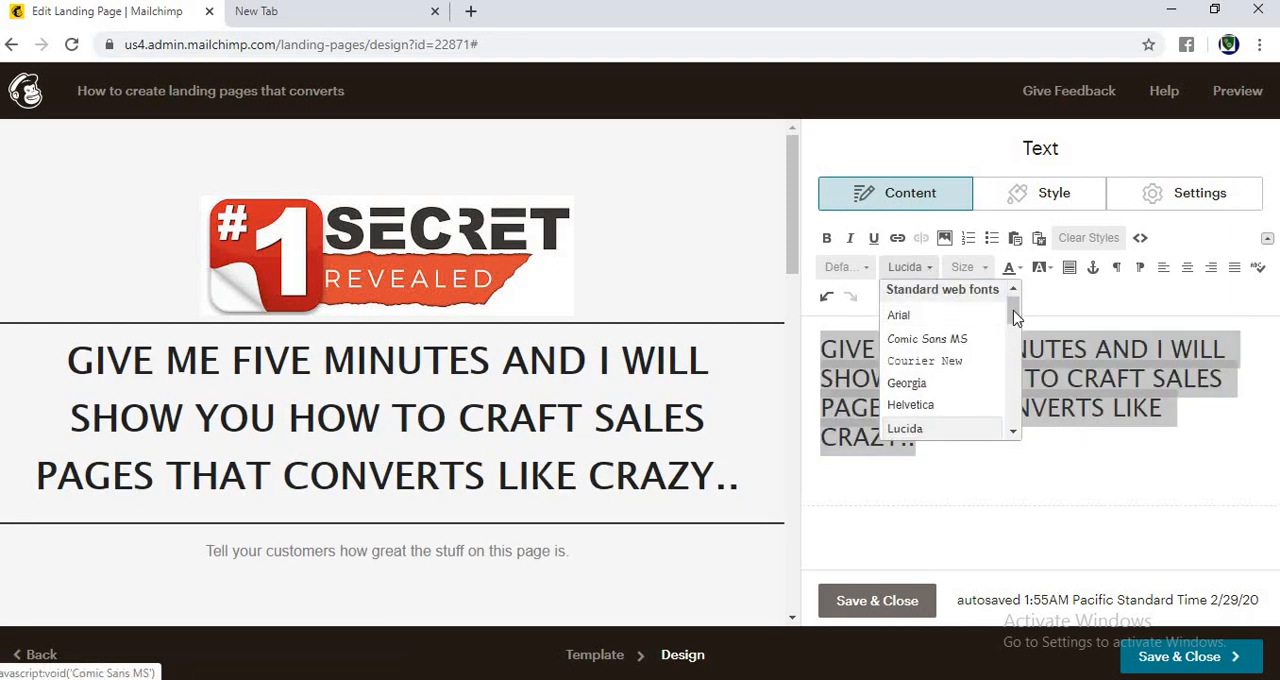
drag(1012, 300, 1012, 348)
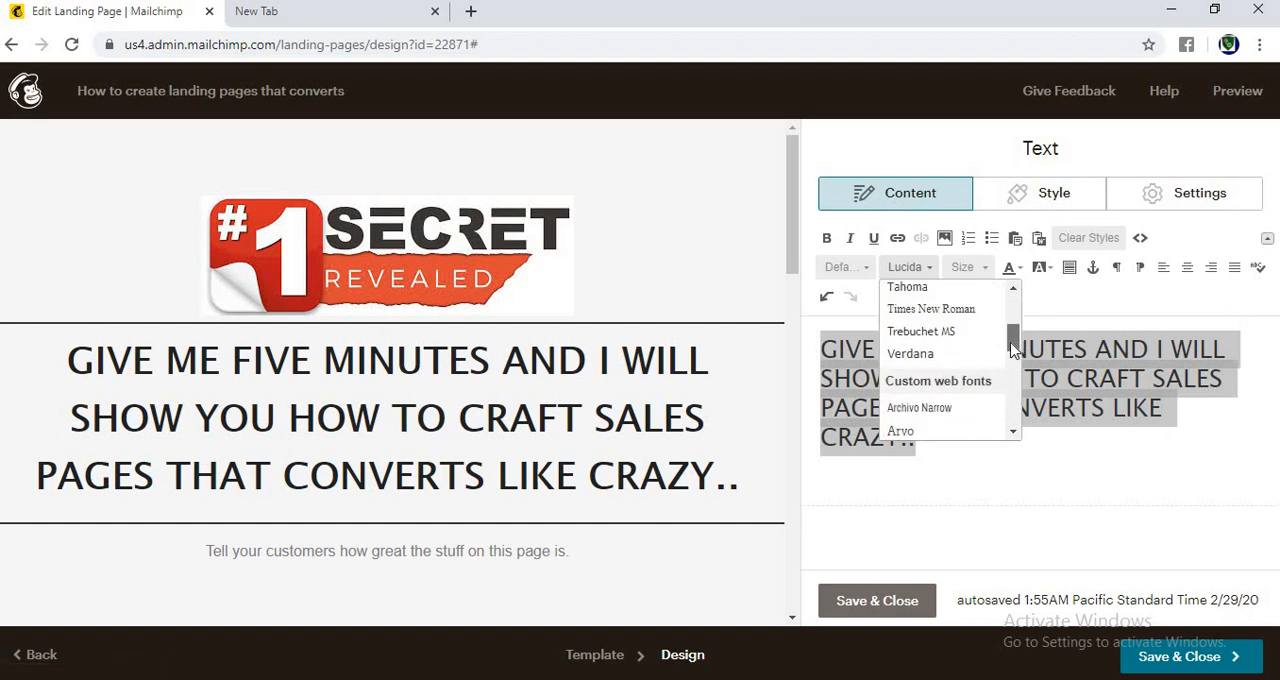
click(944, 332)
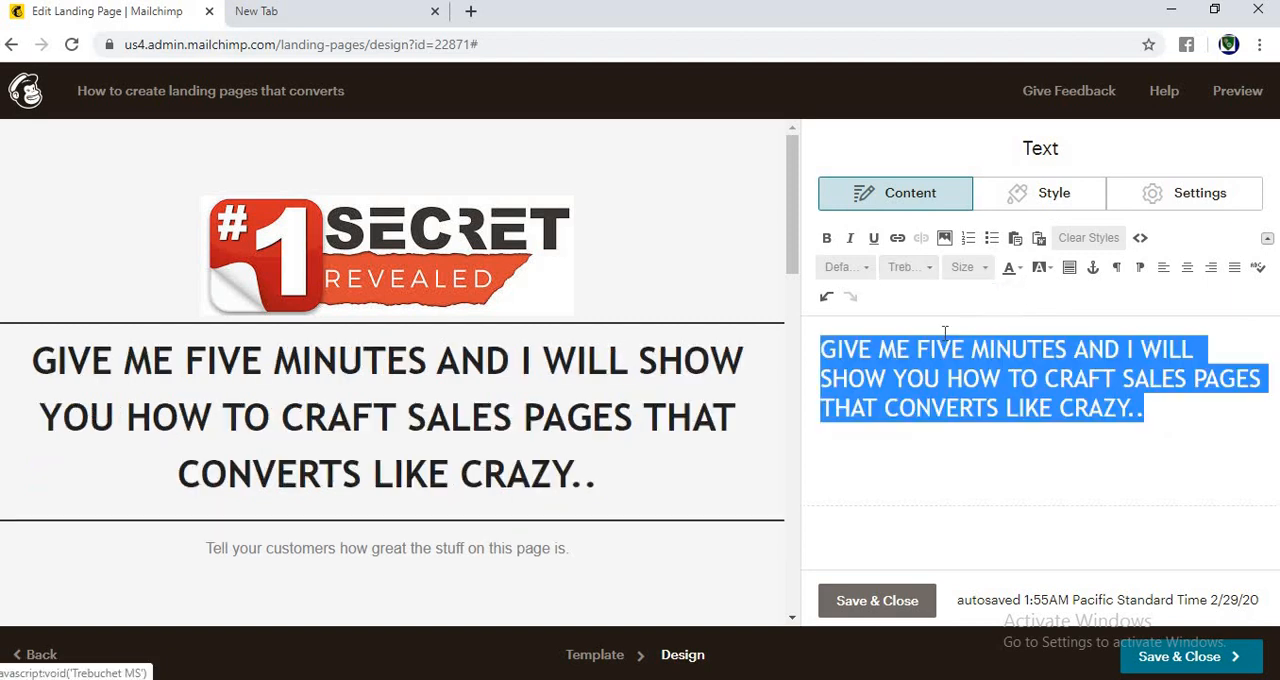
Step: Try font size 24 on the headline and settle on size 25
click(983, 268)
click(960, 396)
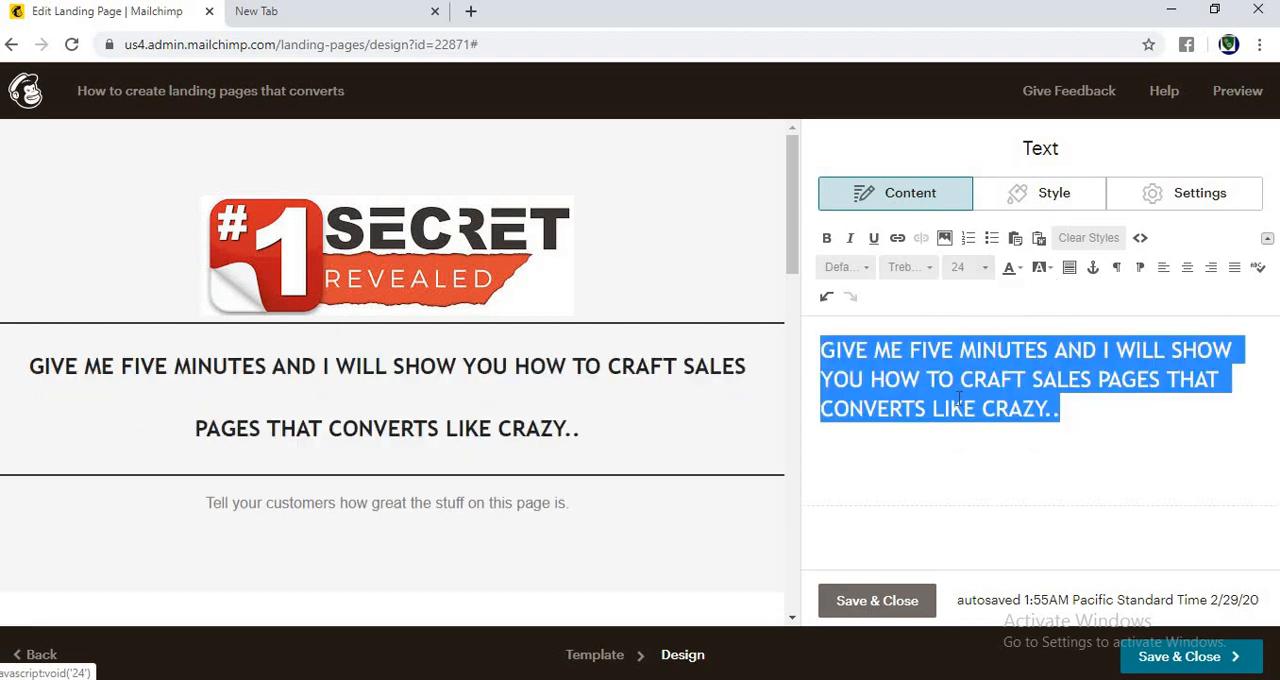
click(977, 272)
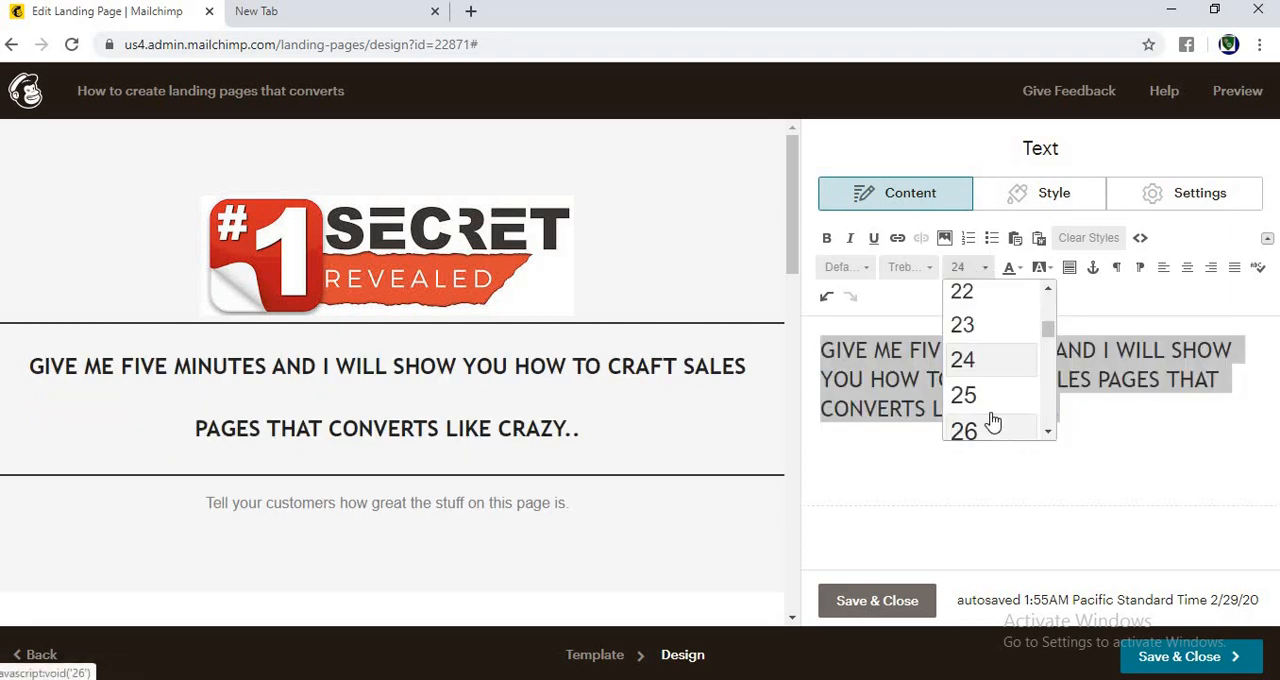
click(988, 395)
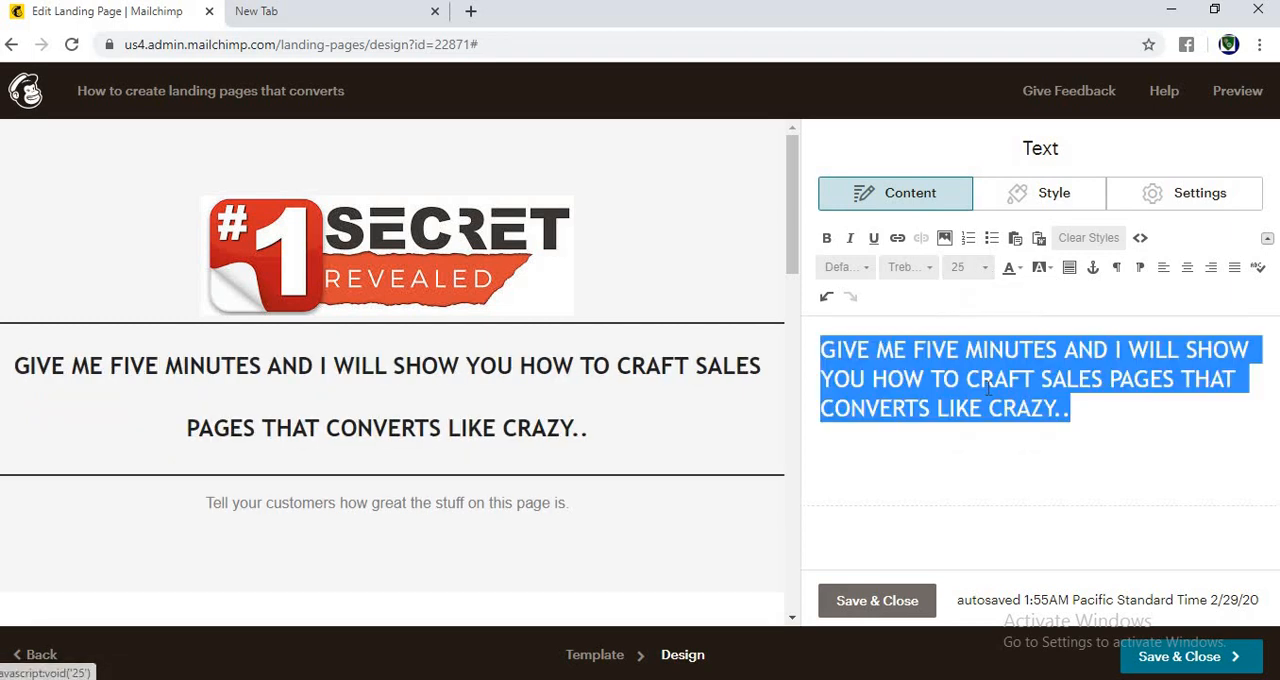
Step: Try the heading 1, TOC heading 1 and heading 4 block styles on the headline text
click(862, 267)
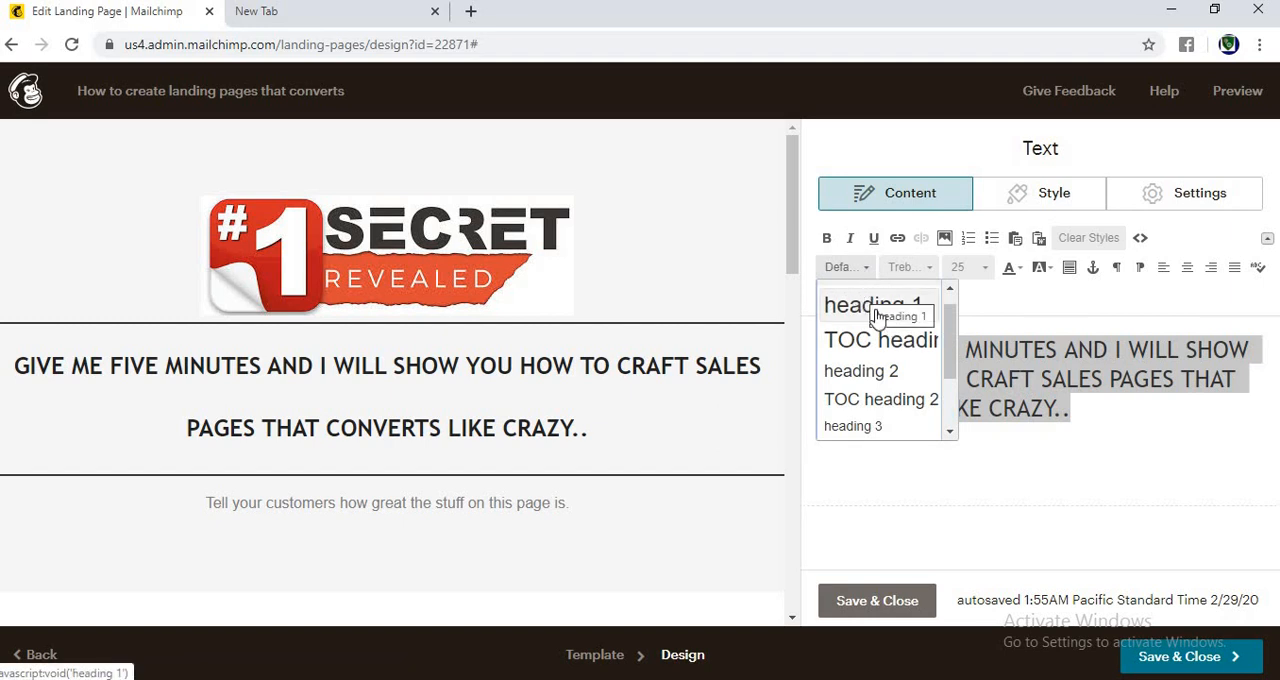
click(880, 402)
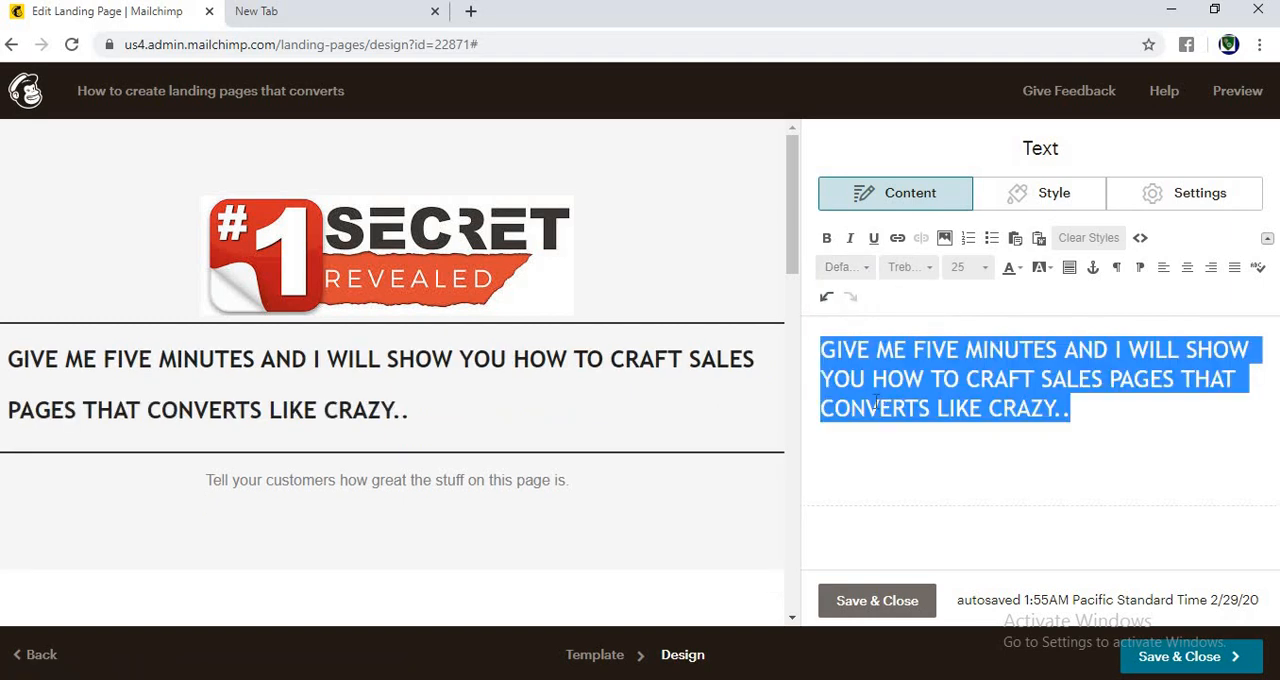
click(845, 271)
click(886, 393)
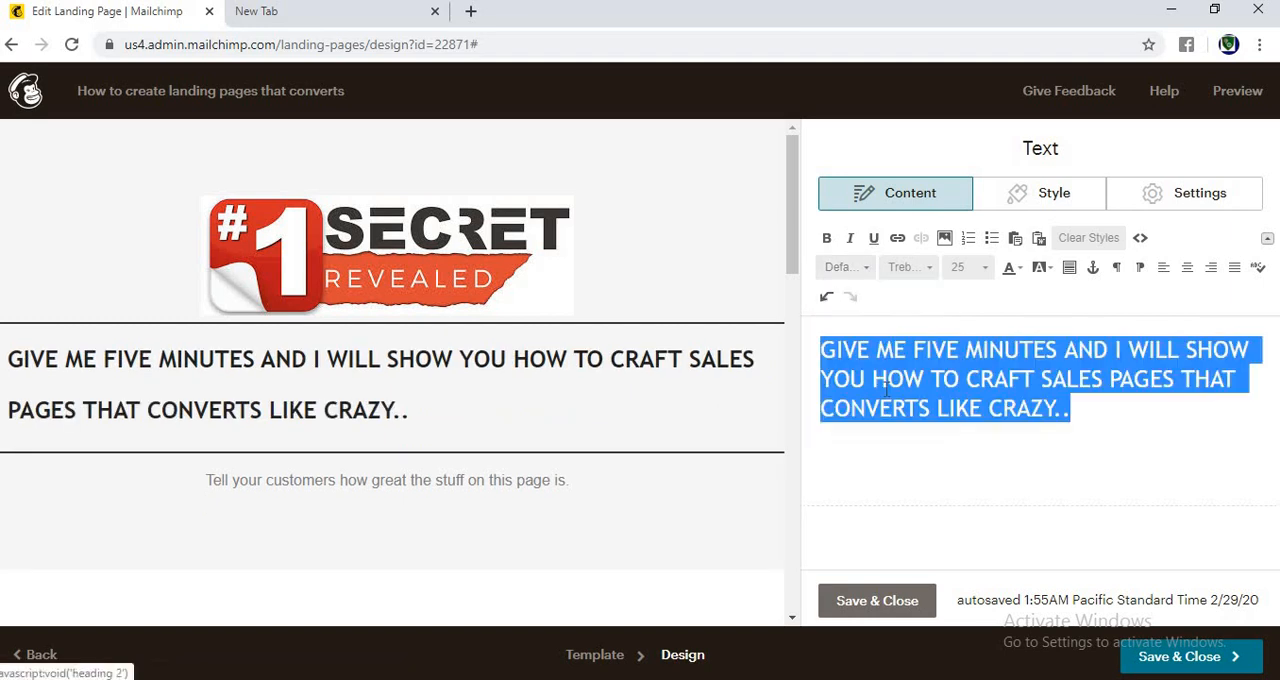
click(864, 267)
click(877, 330)
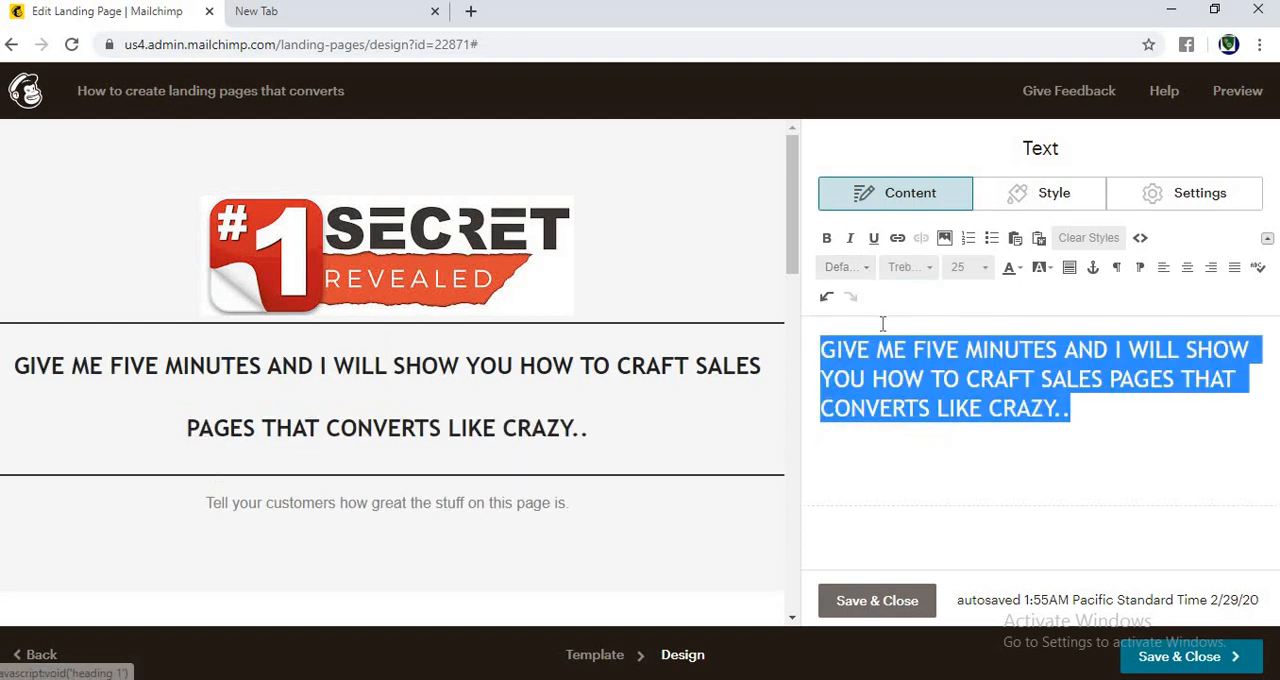
click(856, 276)
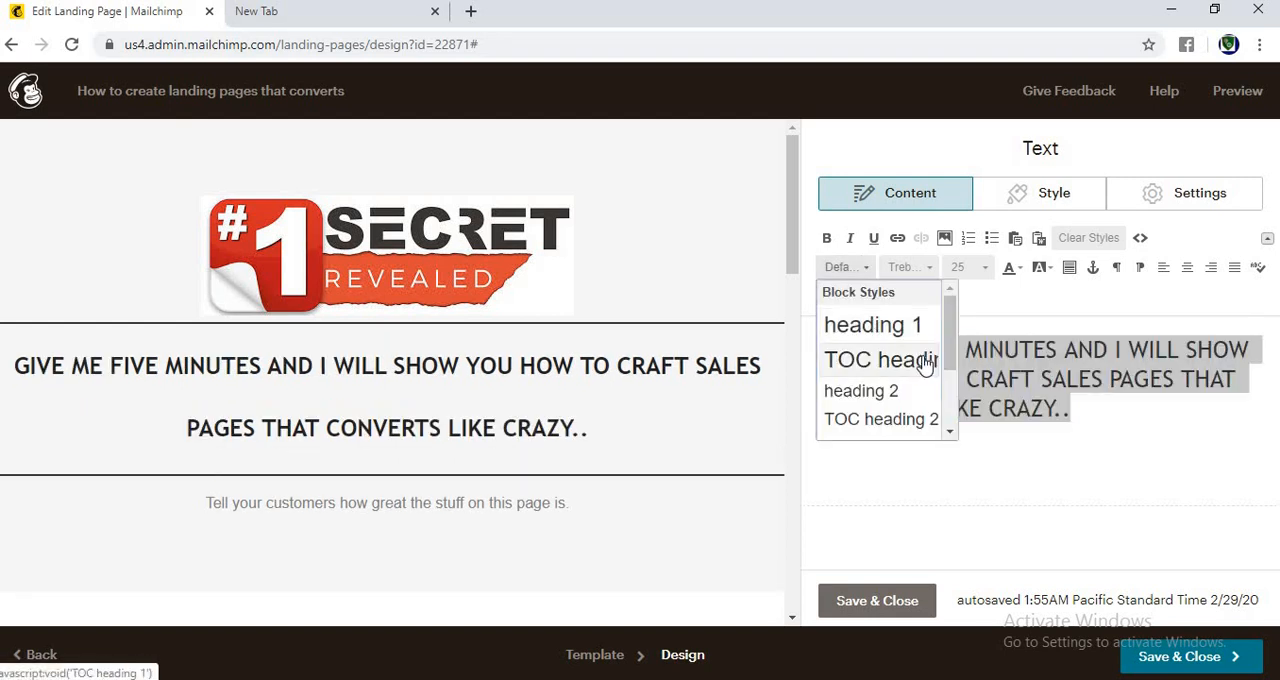
click(924, 358)
click(864, 267)
drag(951, 363, 948, 405)
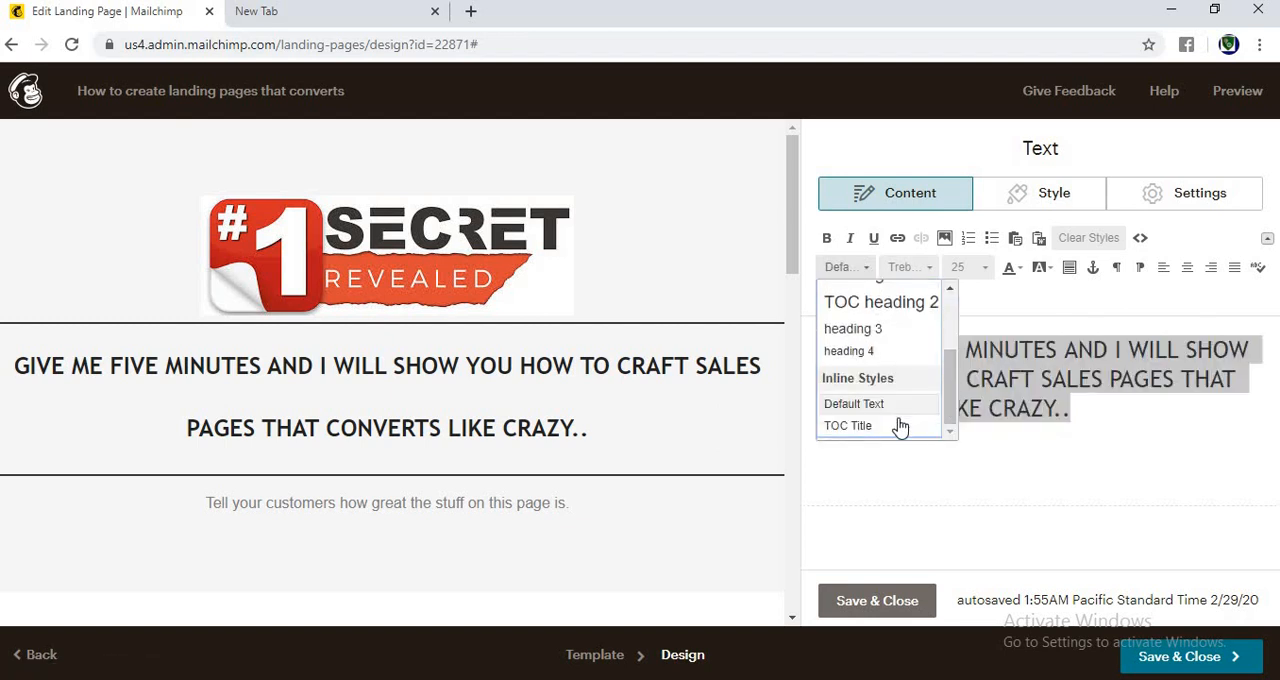
click(862, 351)
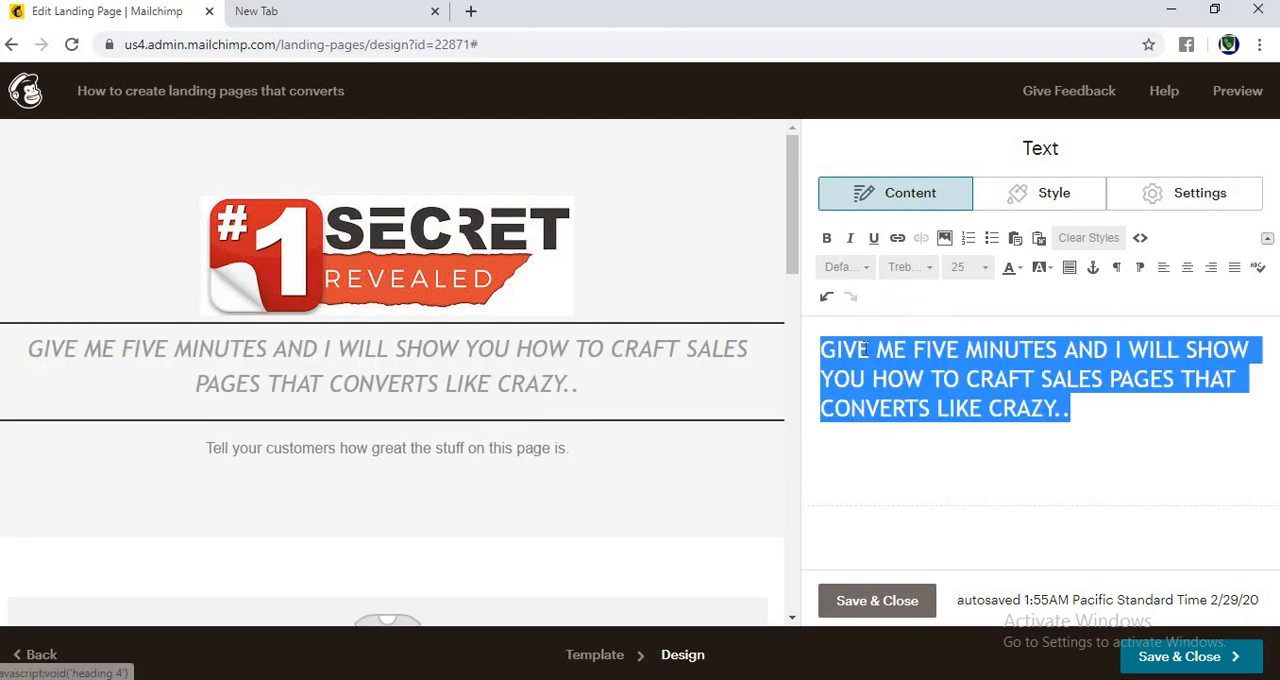
Step: Apply the heading 3 block style to the headline and center its text
click(846, 267)
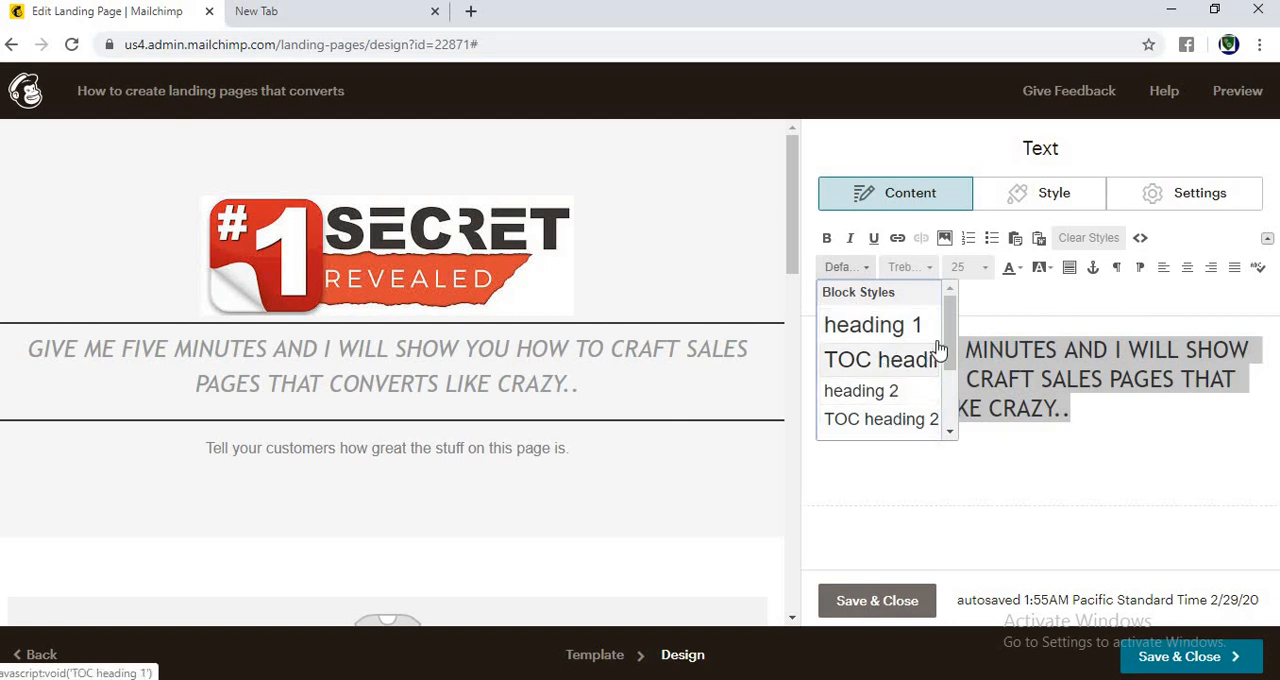
click(950, 384)
click(889, 331)
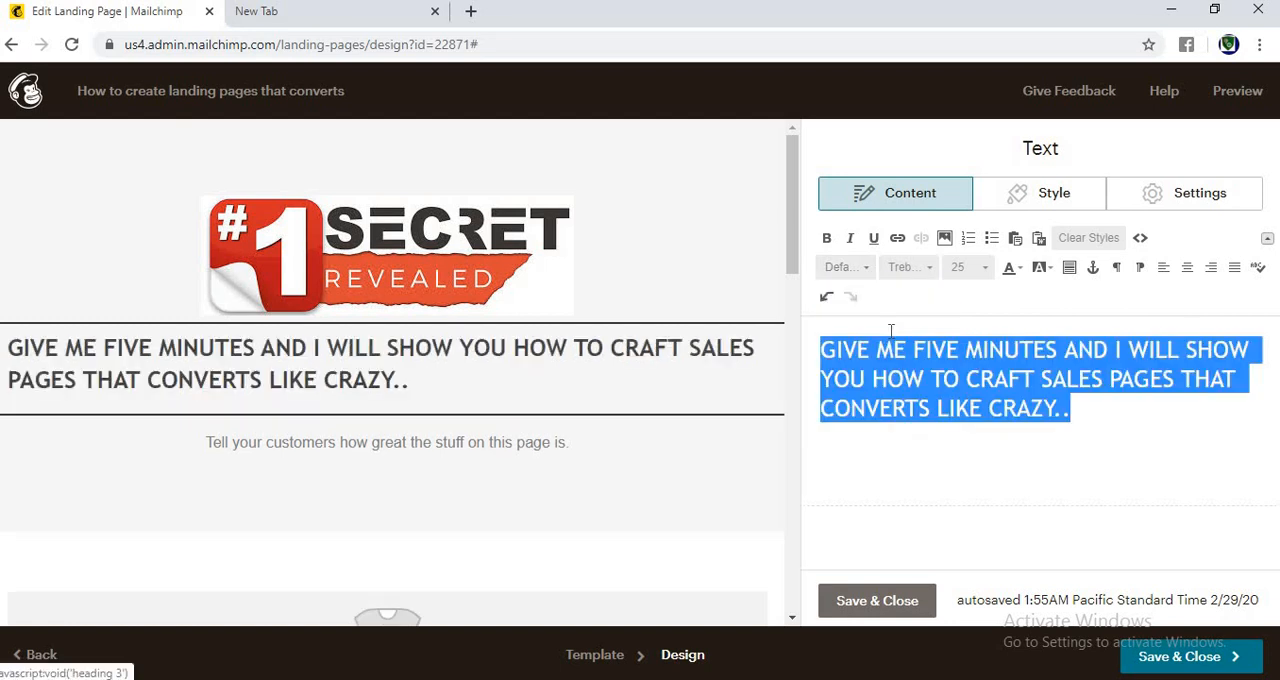
click(1188, 270)
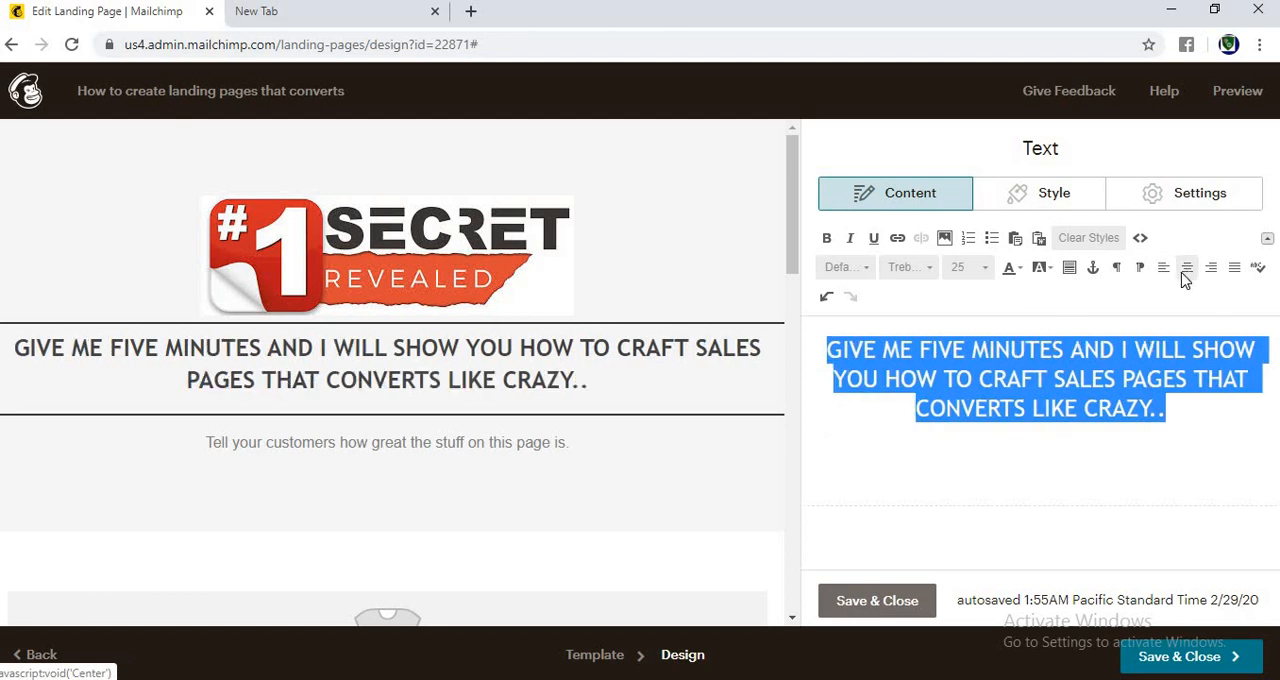
Step: Try font sizes 27, 28 and 29 on the headline and settle on size 30
click(983, 272)
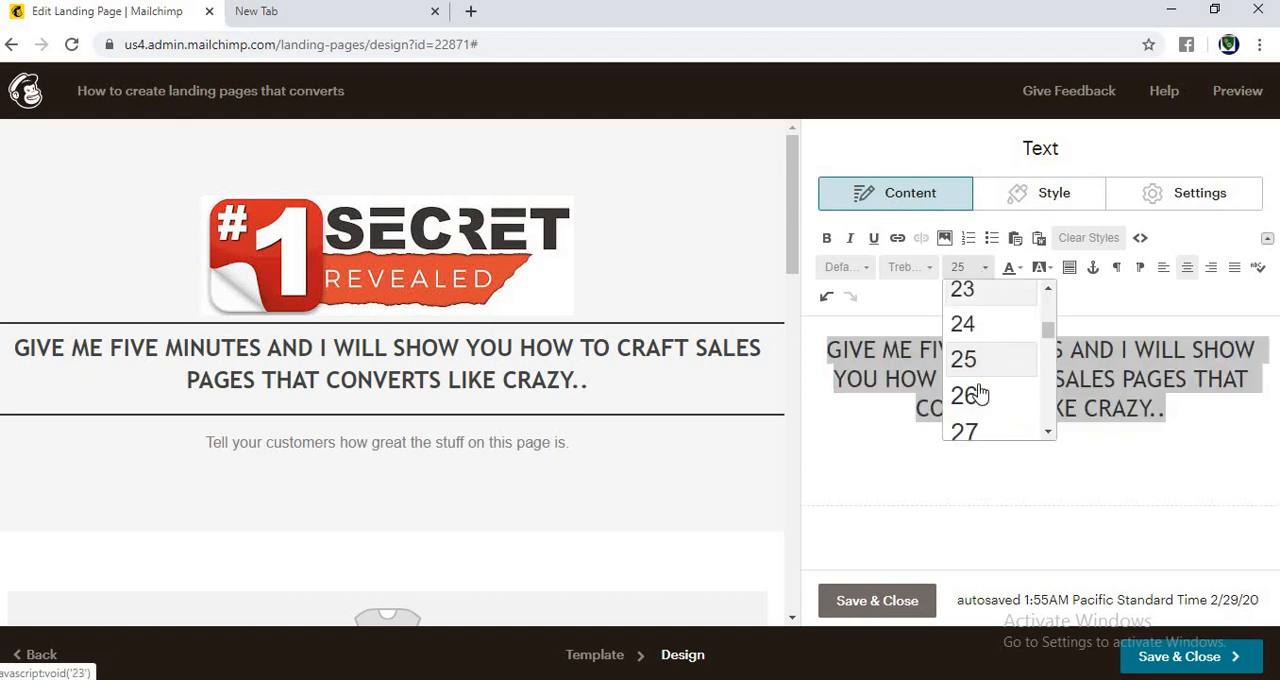
click(978, 428)
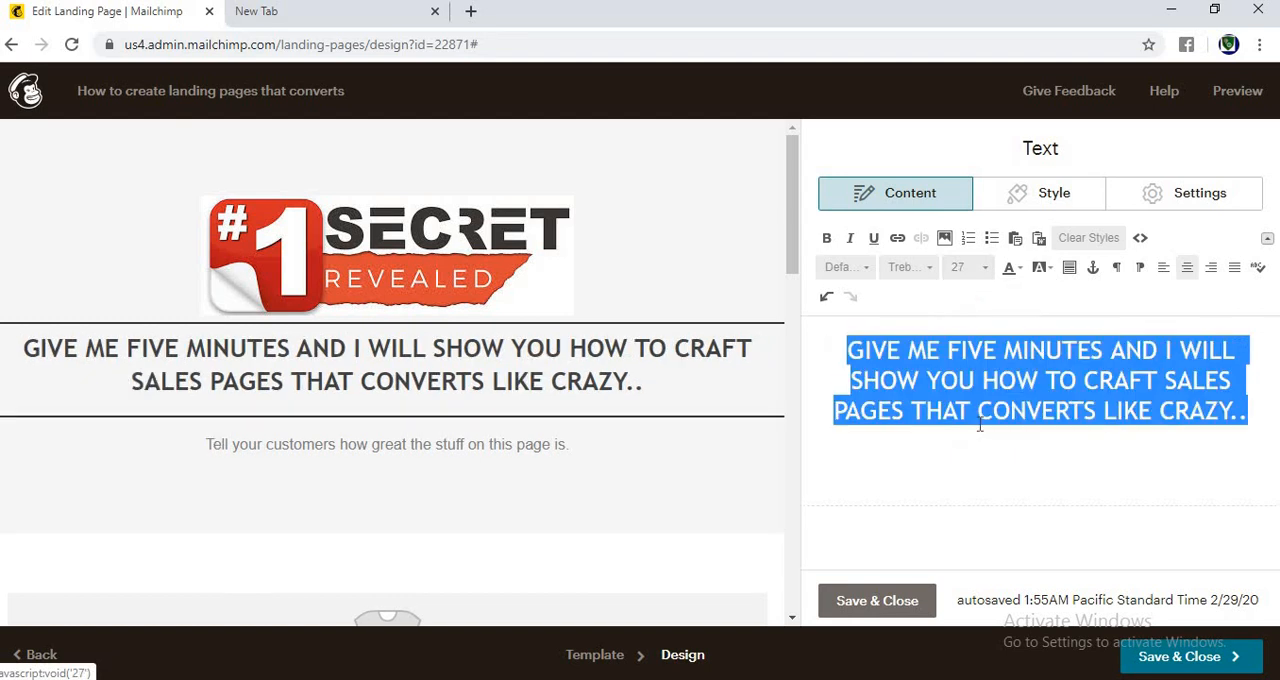
click(983, 268)
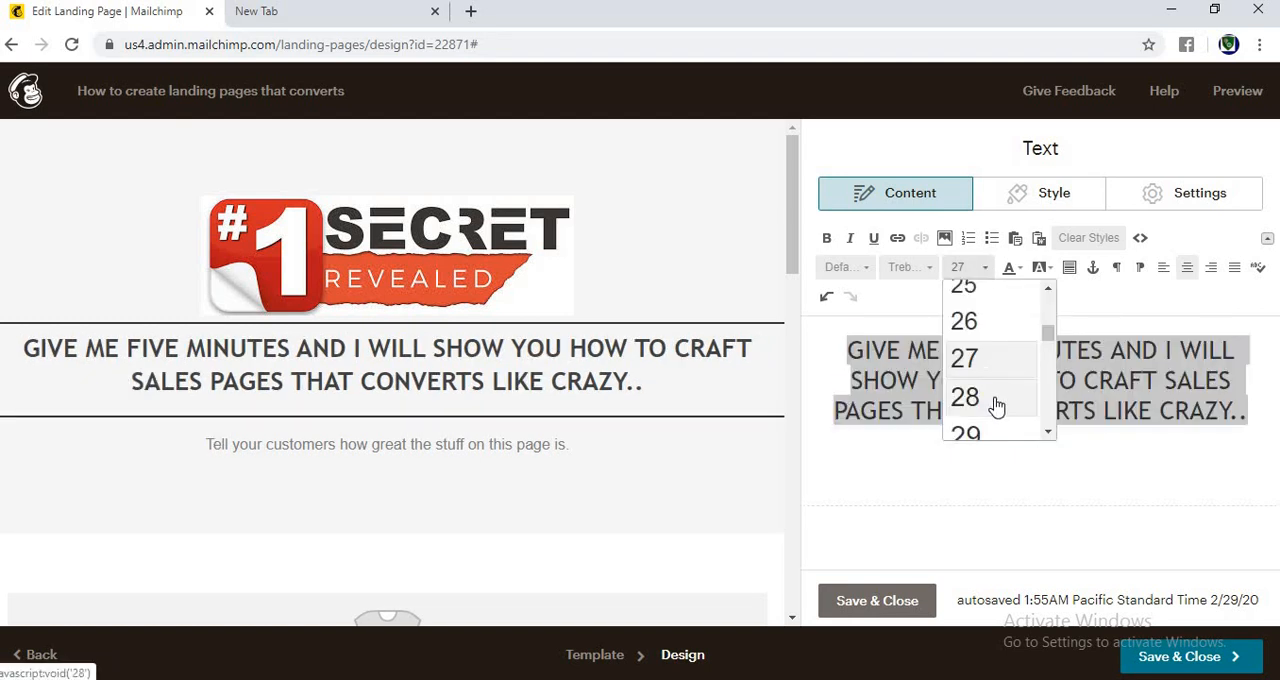
click(997, 403)
click(985, 272)
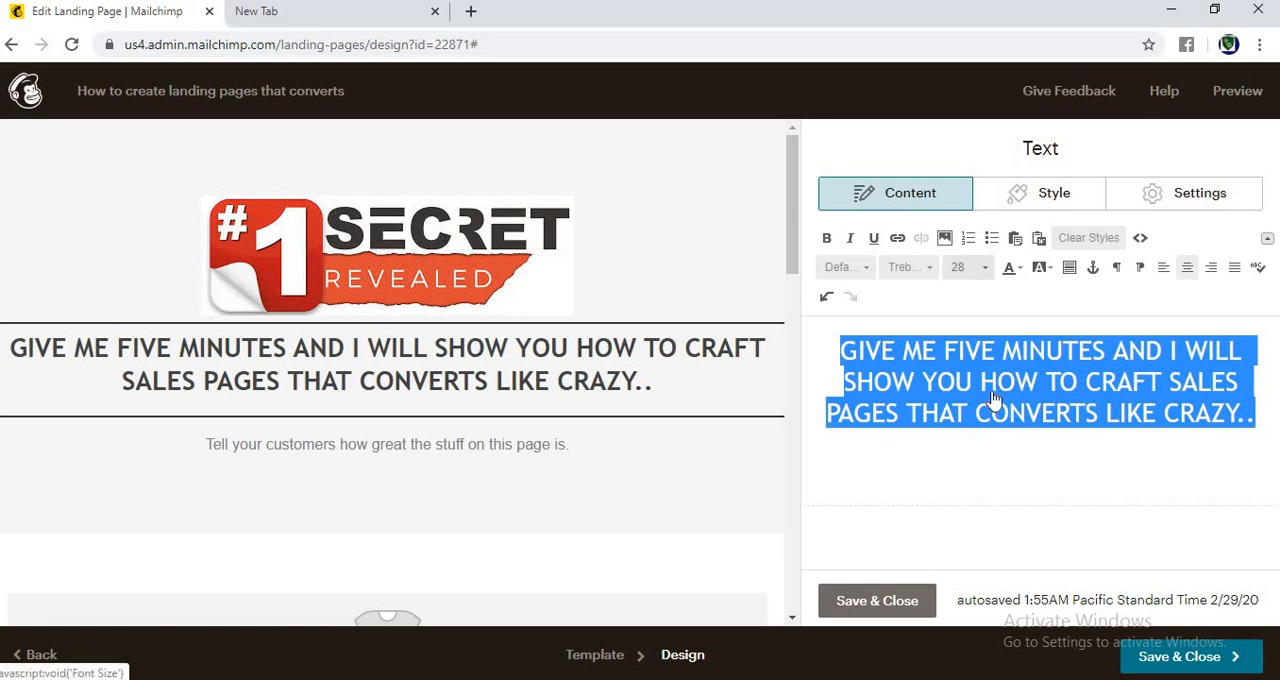
click(987, 400)
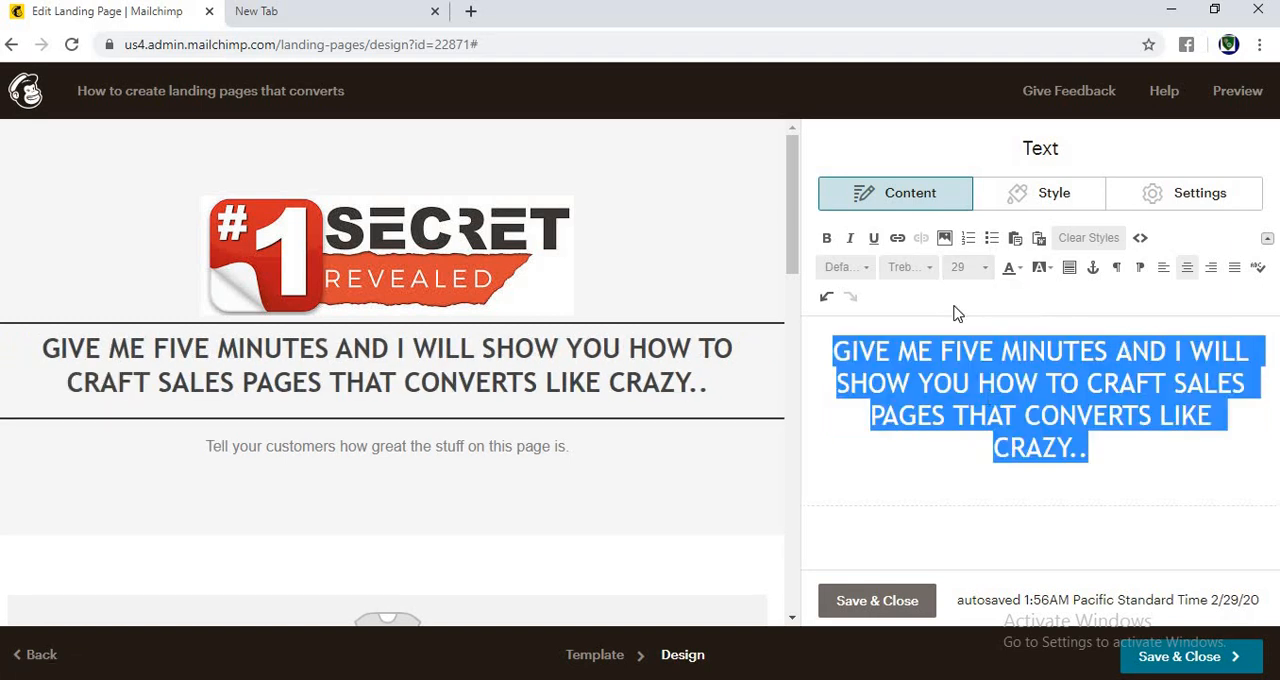
click(970, 267)
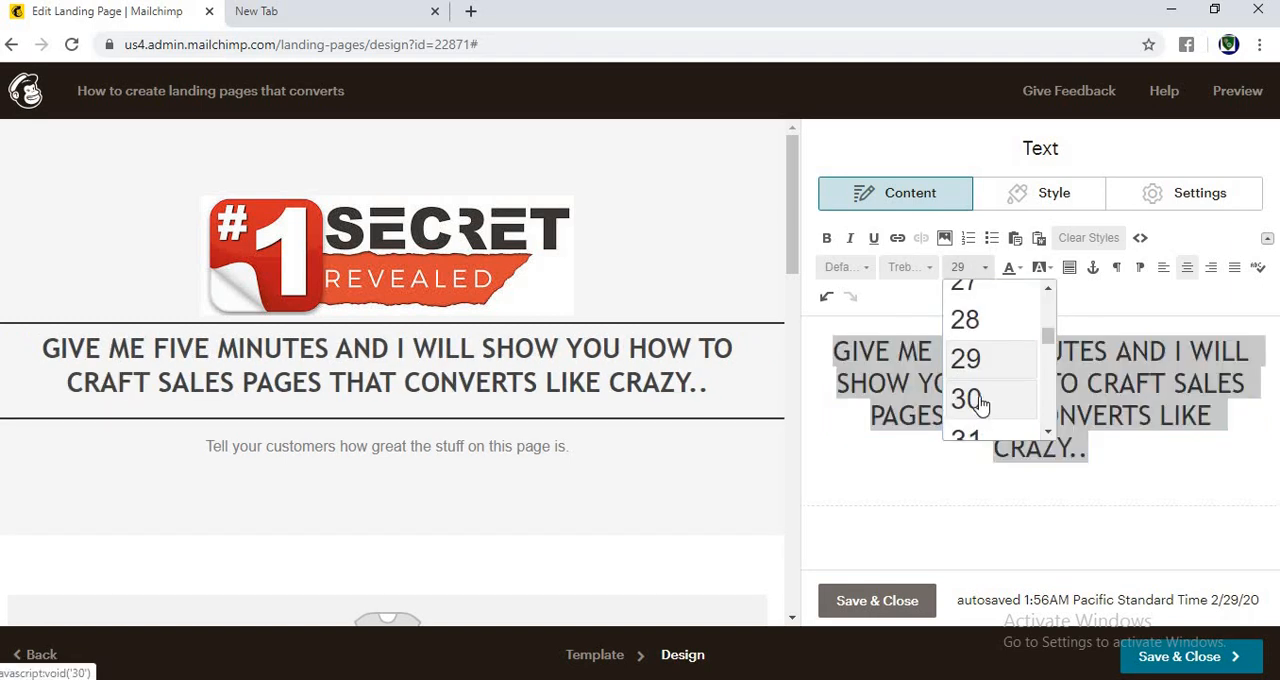
click(980, 401)
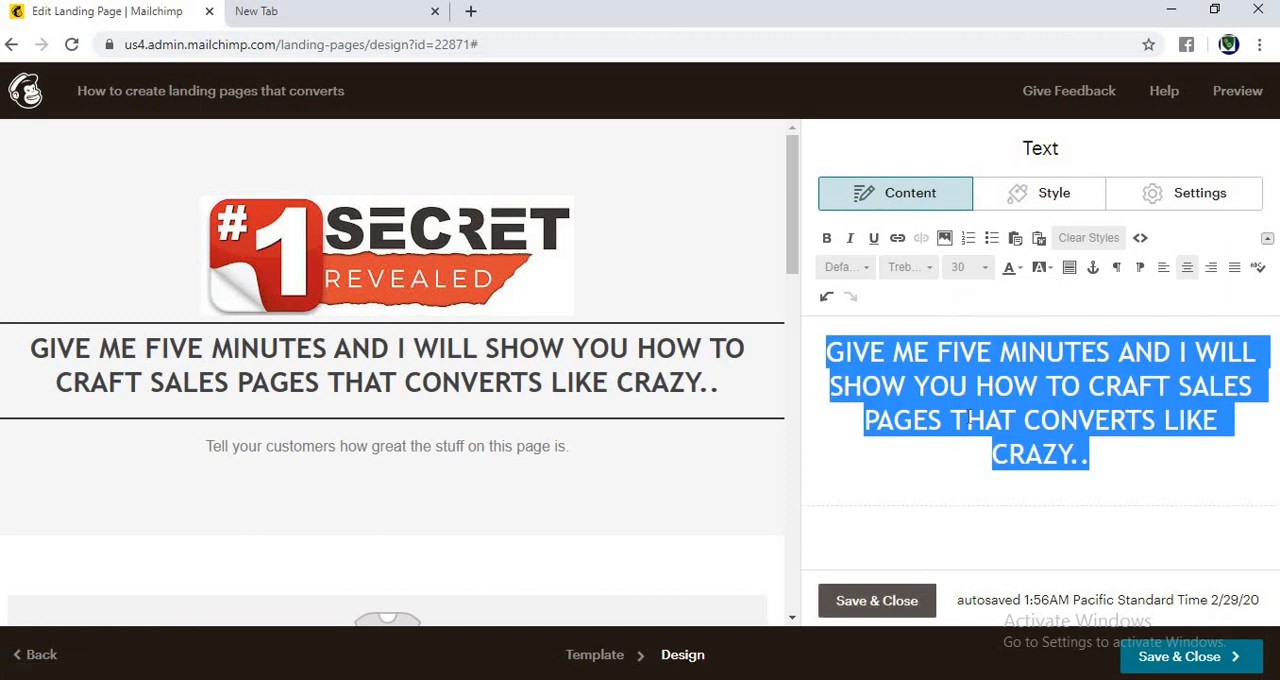
Step: Give the headline text a yellow background color, then save and close its text block
click(1047, 271)
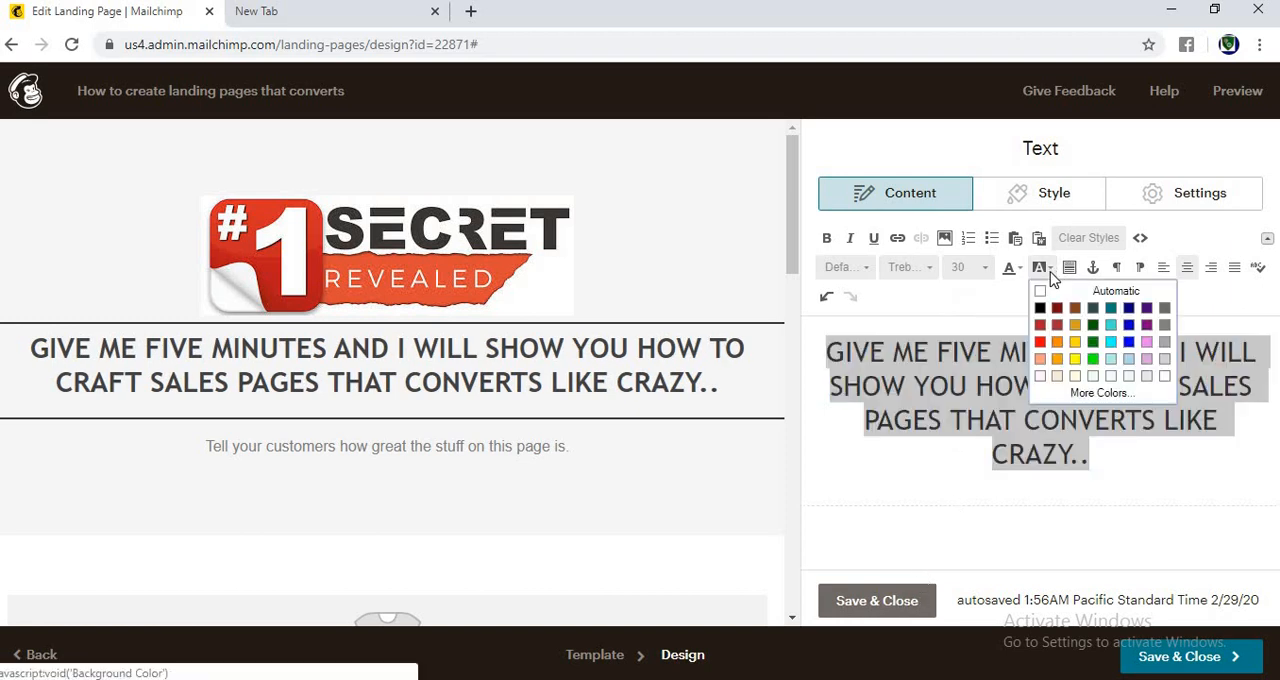
click(1074, 358)
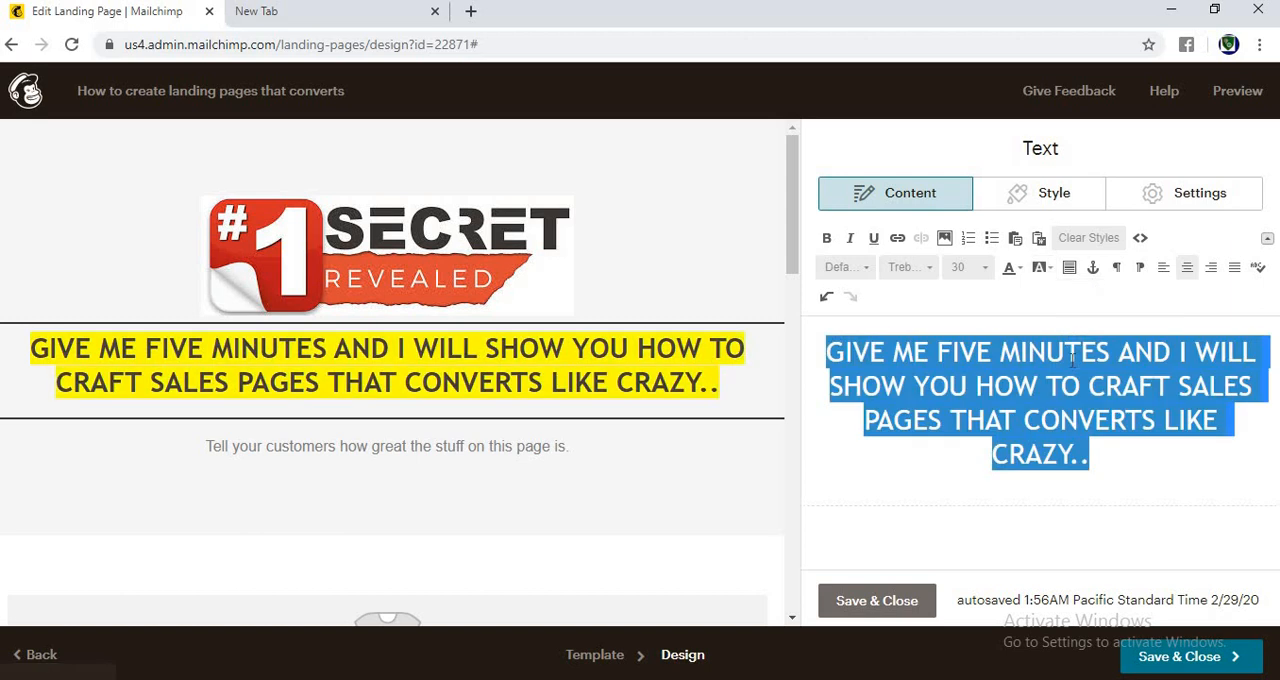
click(843, 604)
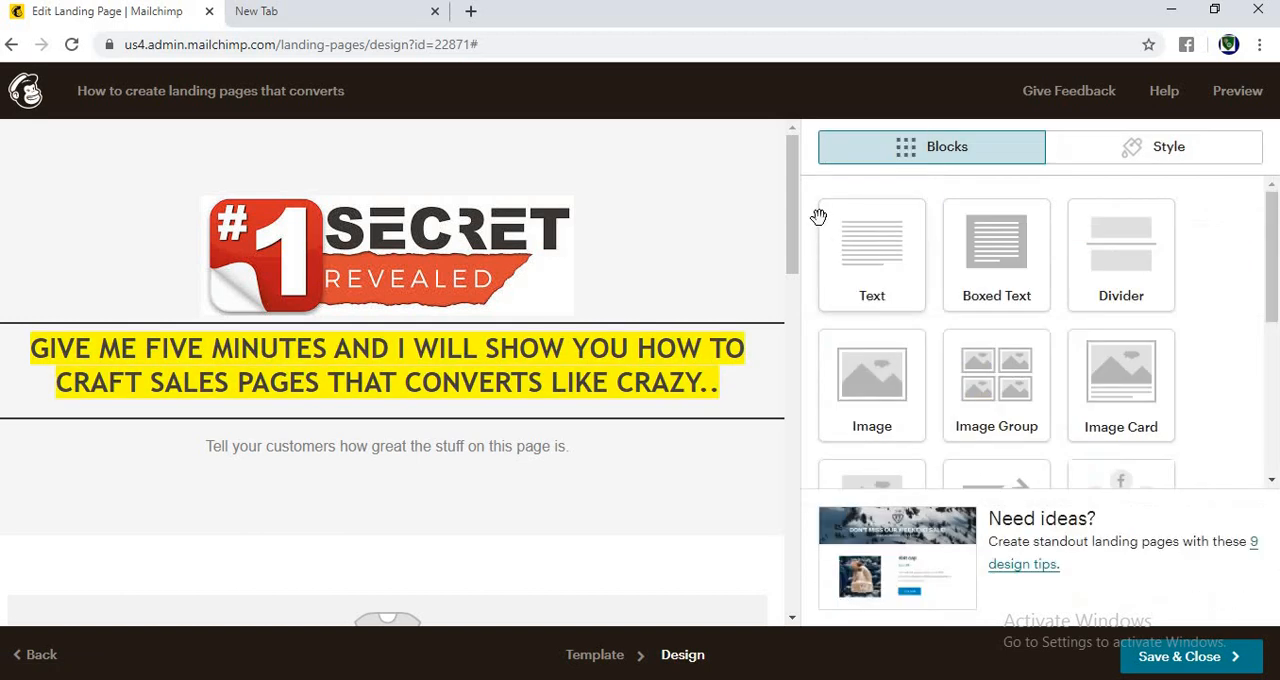
Step: Replace the placeholder sentence in the text block below the headline with "Dear friends,"
drag(797, 219, 811, 240)
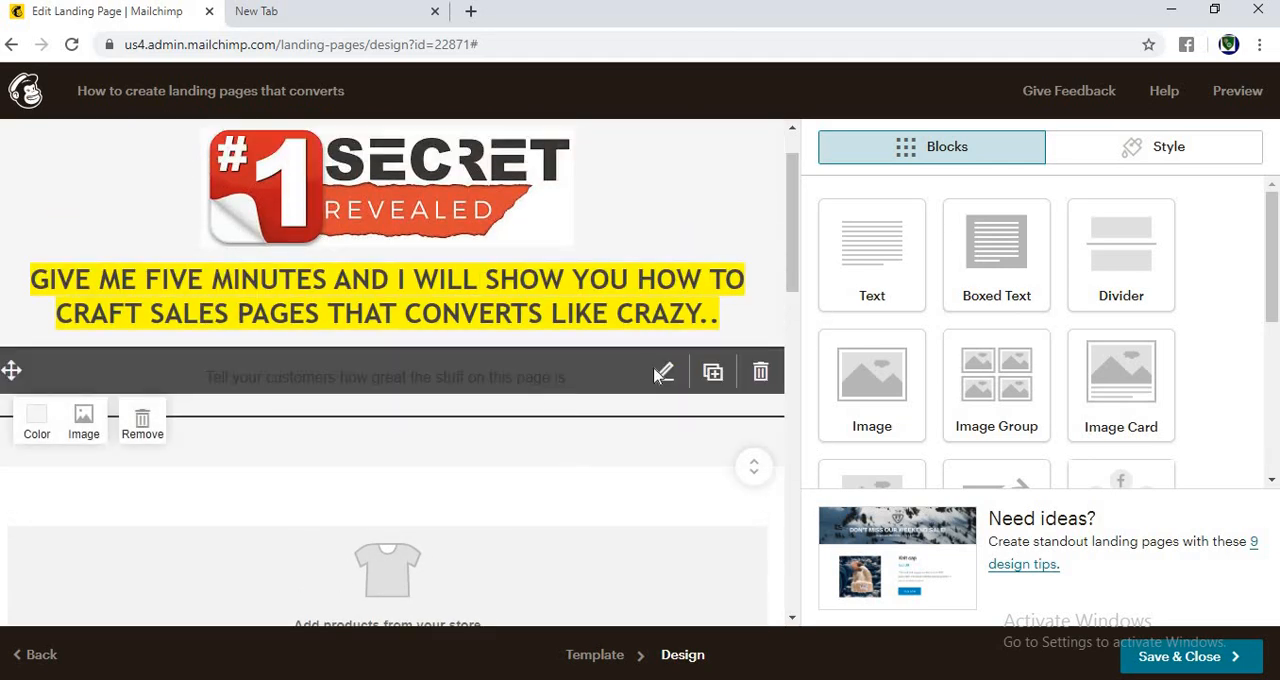
click(569, 369)
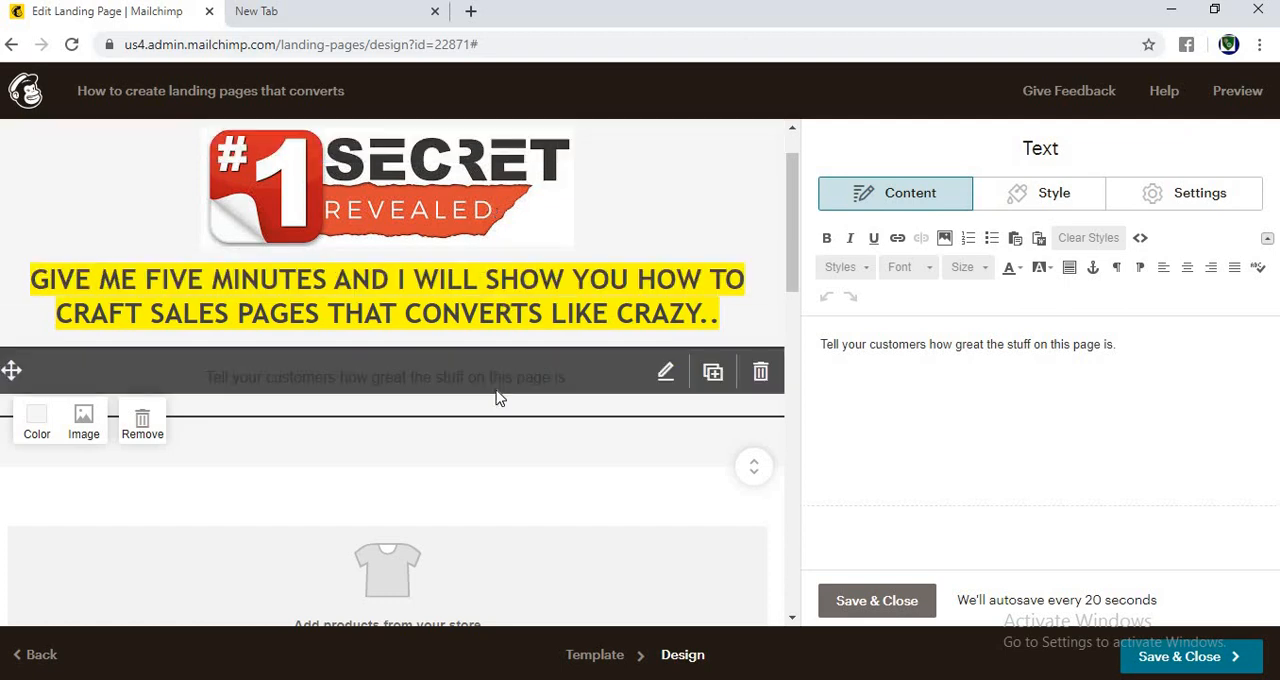
triple_click(1040, 364)
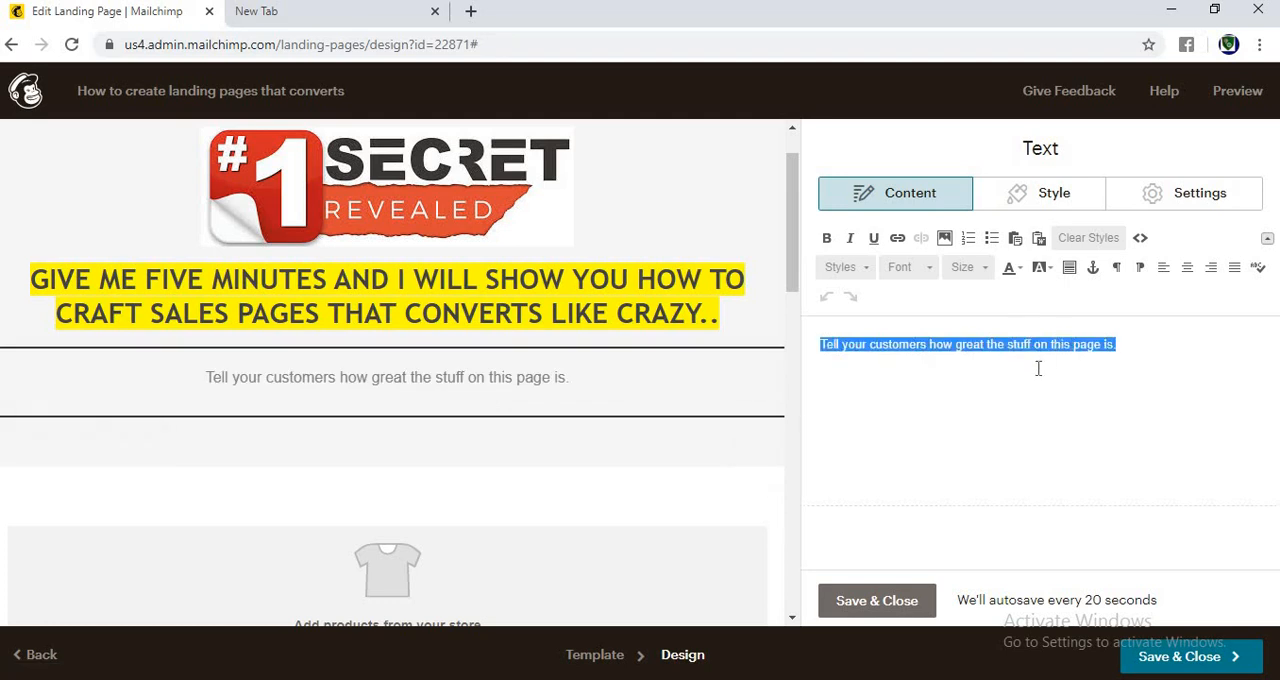
key(BackSpace)
text(D)
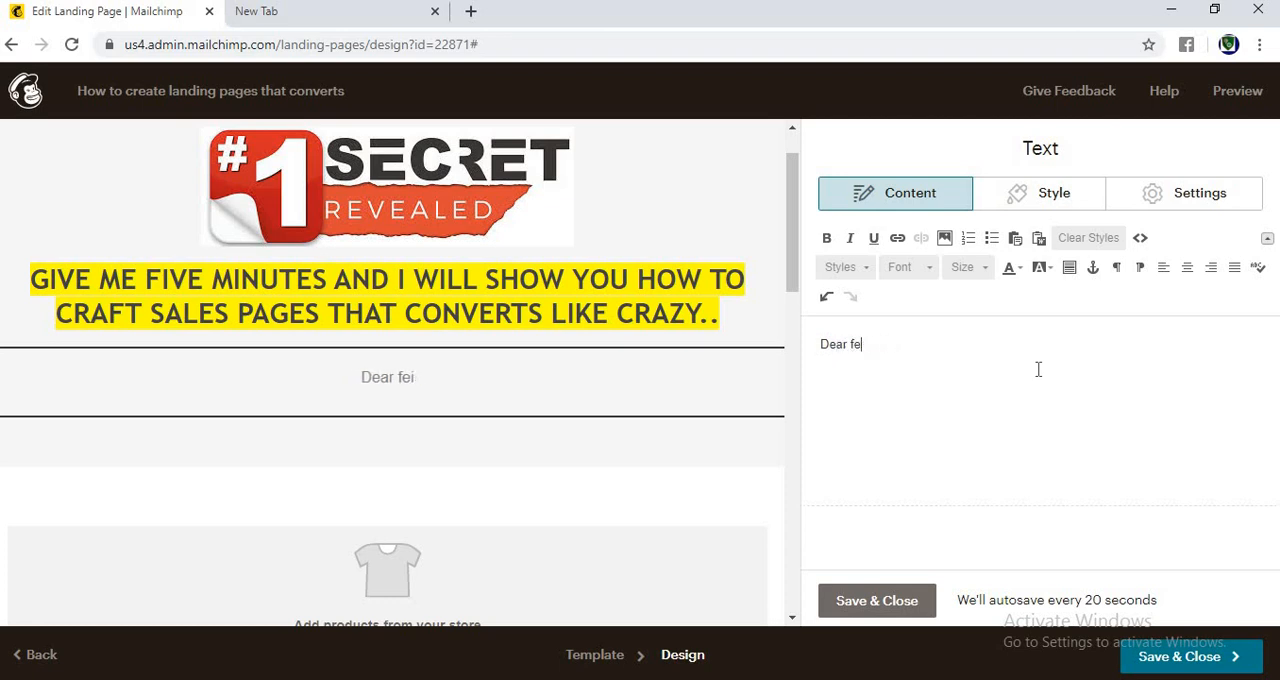
text(ear friends,)
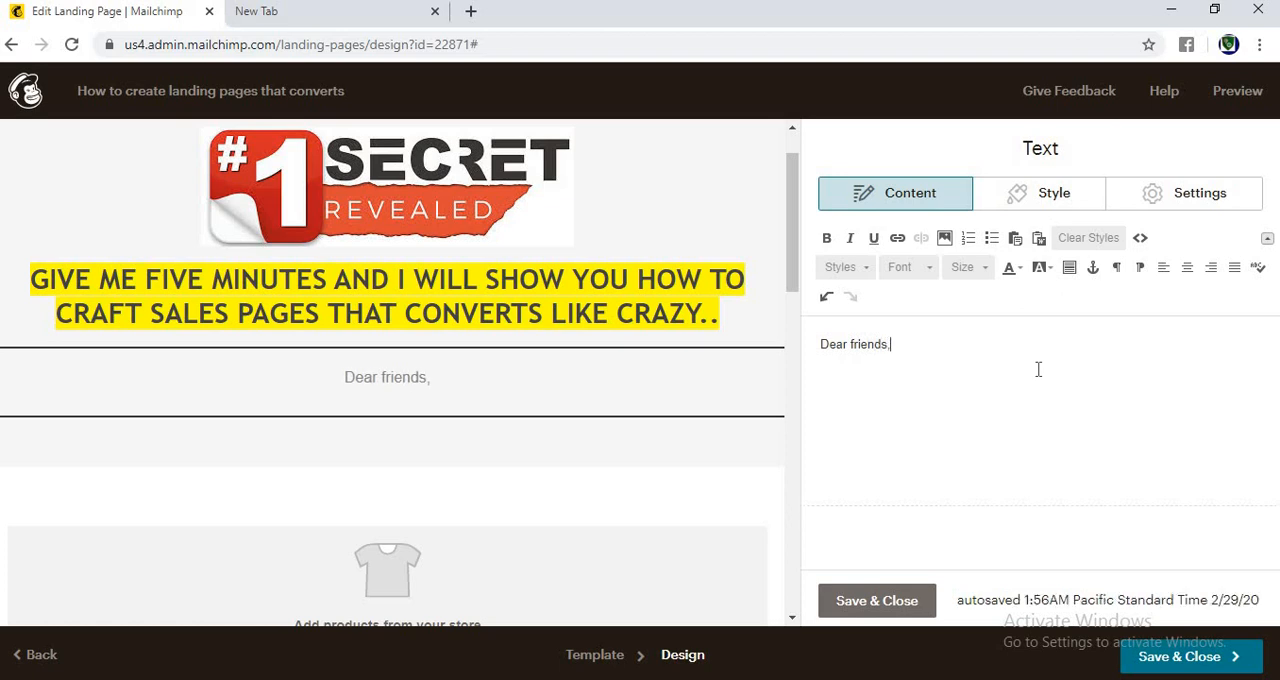
text( I am Speake)
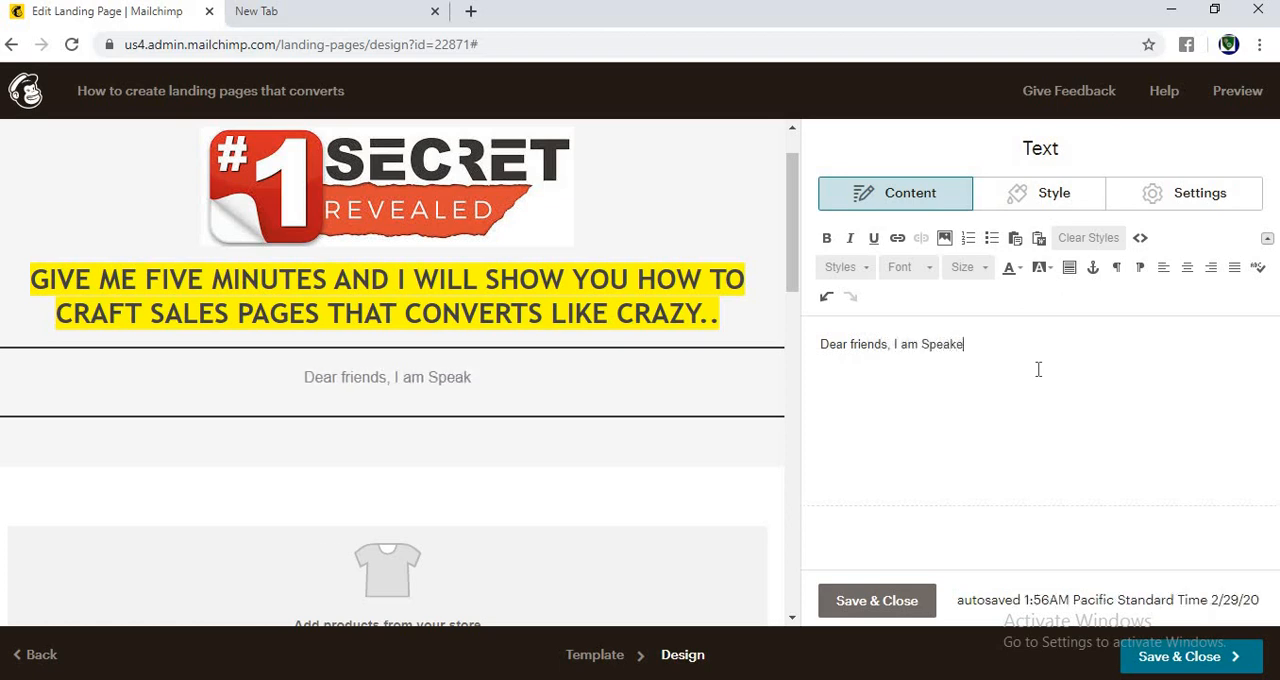
text(r SAM t)
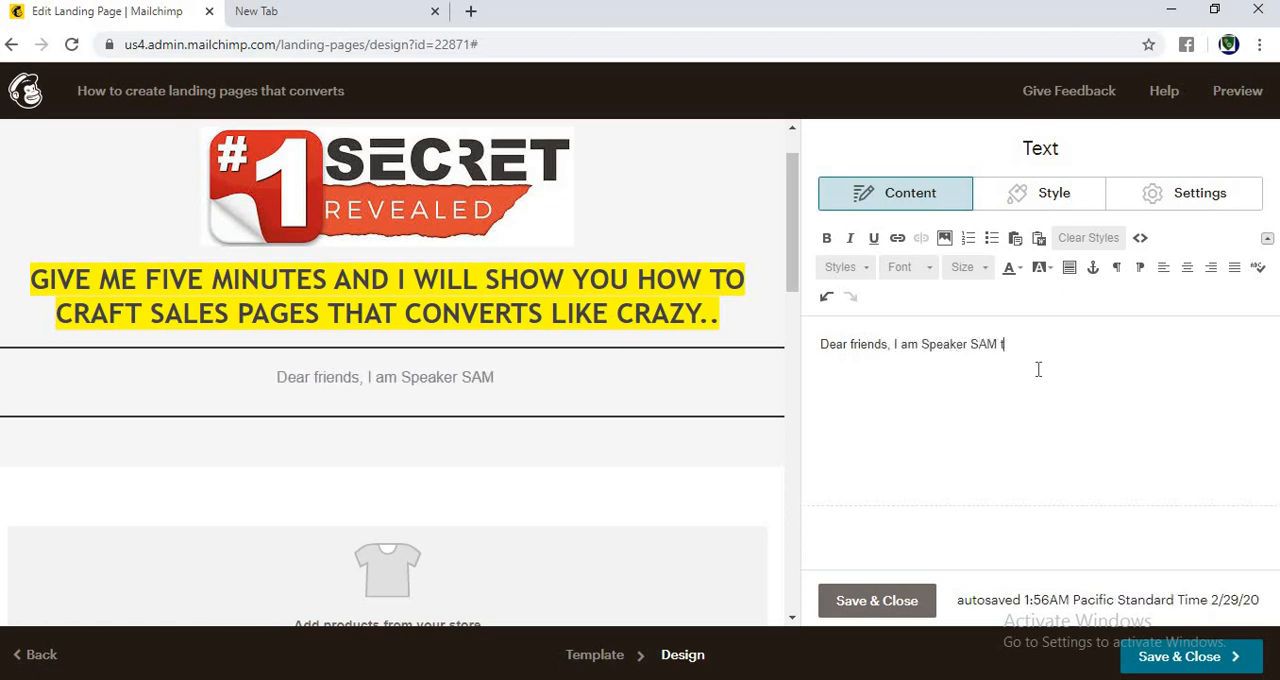
text(he VAue)
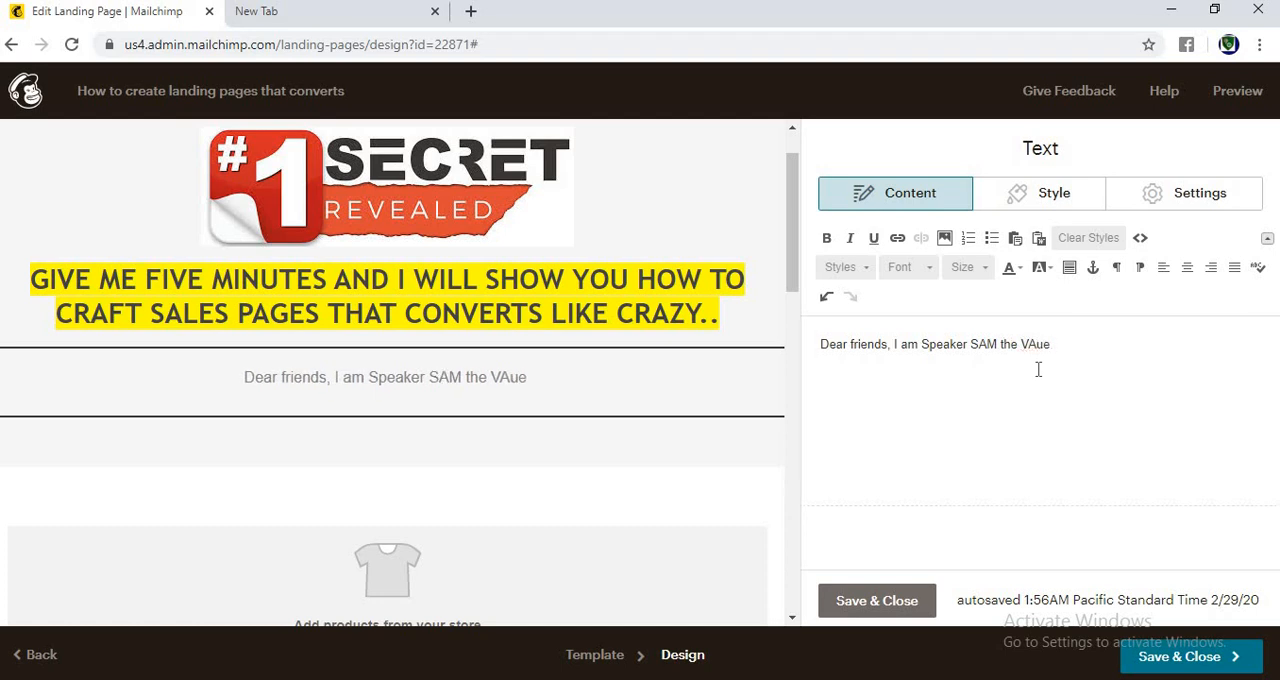
Step: Continue the greeting line with "I am" followed by the speaker's name and nickname, ending in two periods
key(BackSpace)
key(BackSpace)
key(BackSpace)
text(alue DOn.)
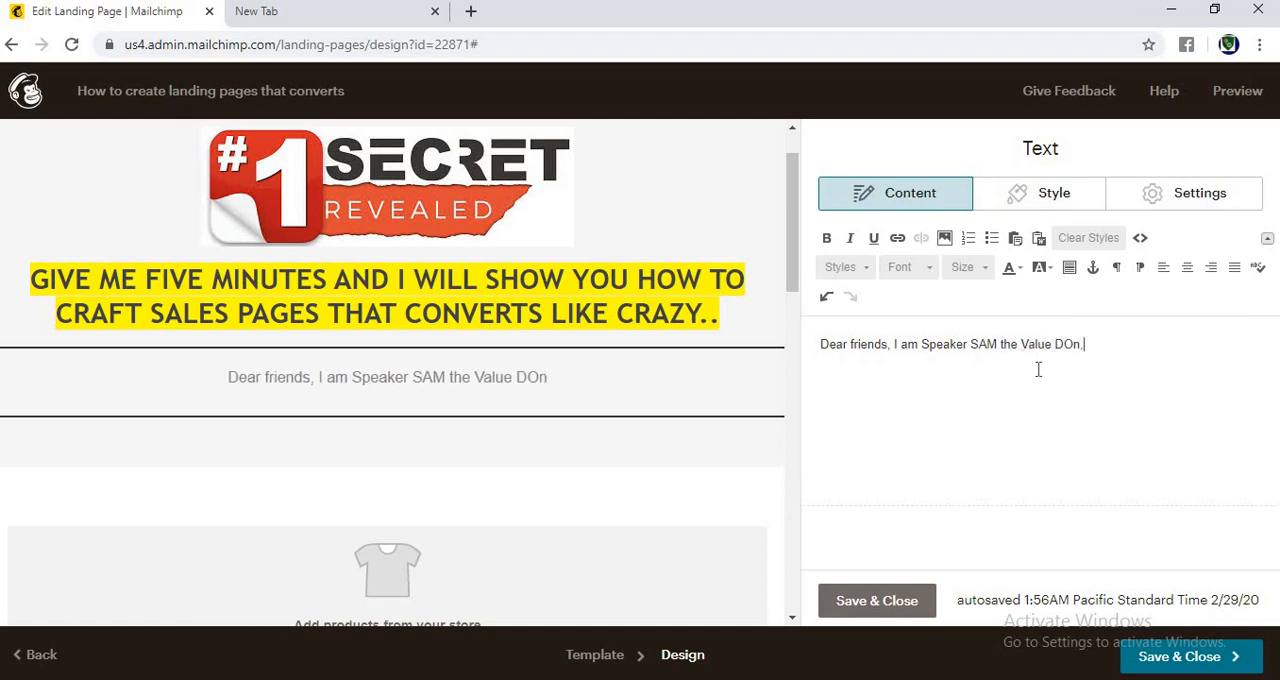
key(BackSpace)
text(, and I)
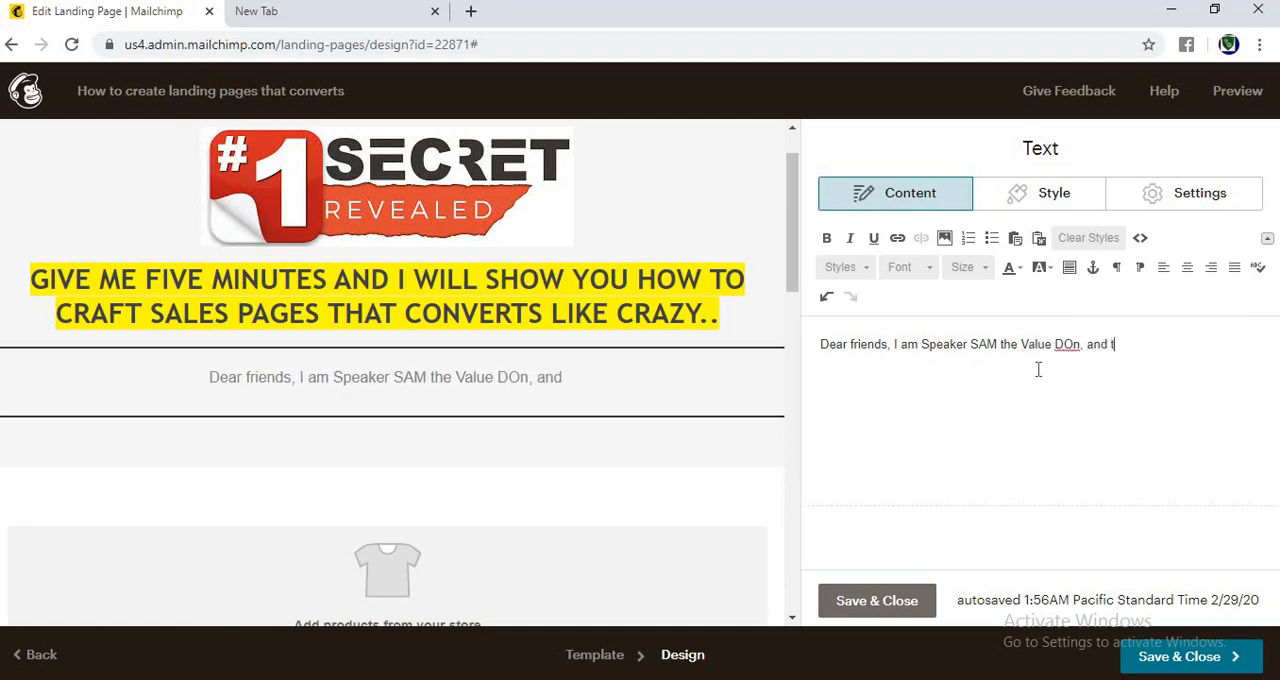
key(BackSpace)
key(BackSpace)
key(BackSpace)
key(BackSpace)
key(BackSpace)
key(BackSpace)
key(BackSpace)
key(BackSpace)
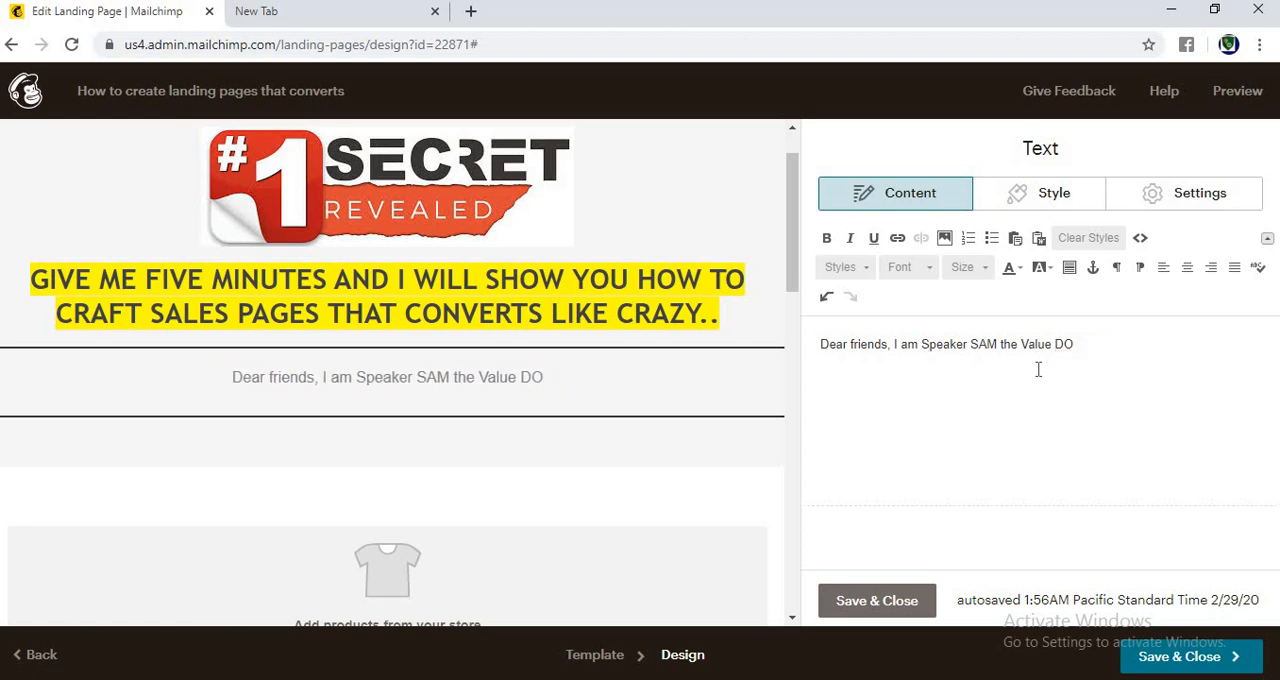
text(N..)
Step: Add the paragraph "PAY CLOSE ATTENTION TO WHAT I AM ABOUT TO SHOW YOU RIGHT AWAY..." below the greeting line
key(Return)
key(Return)
text(p)
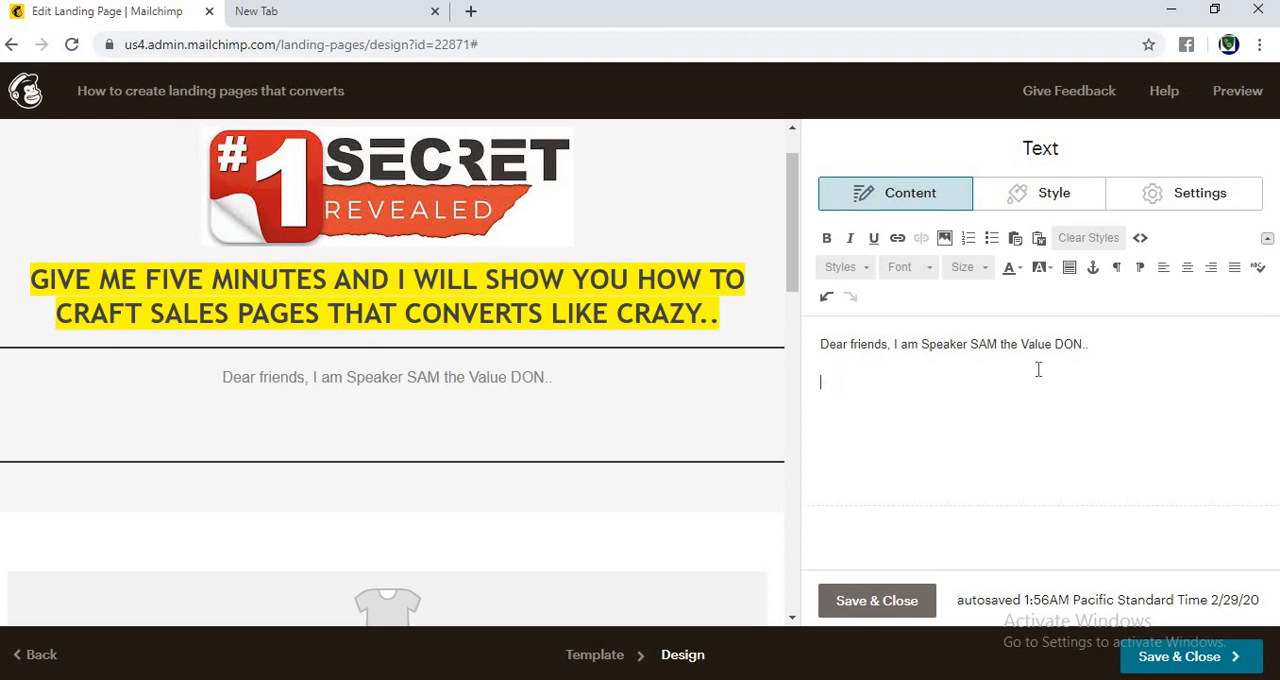
text(AY CLOSE AT)
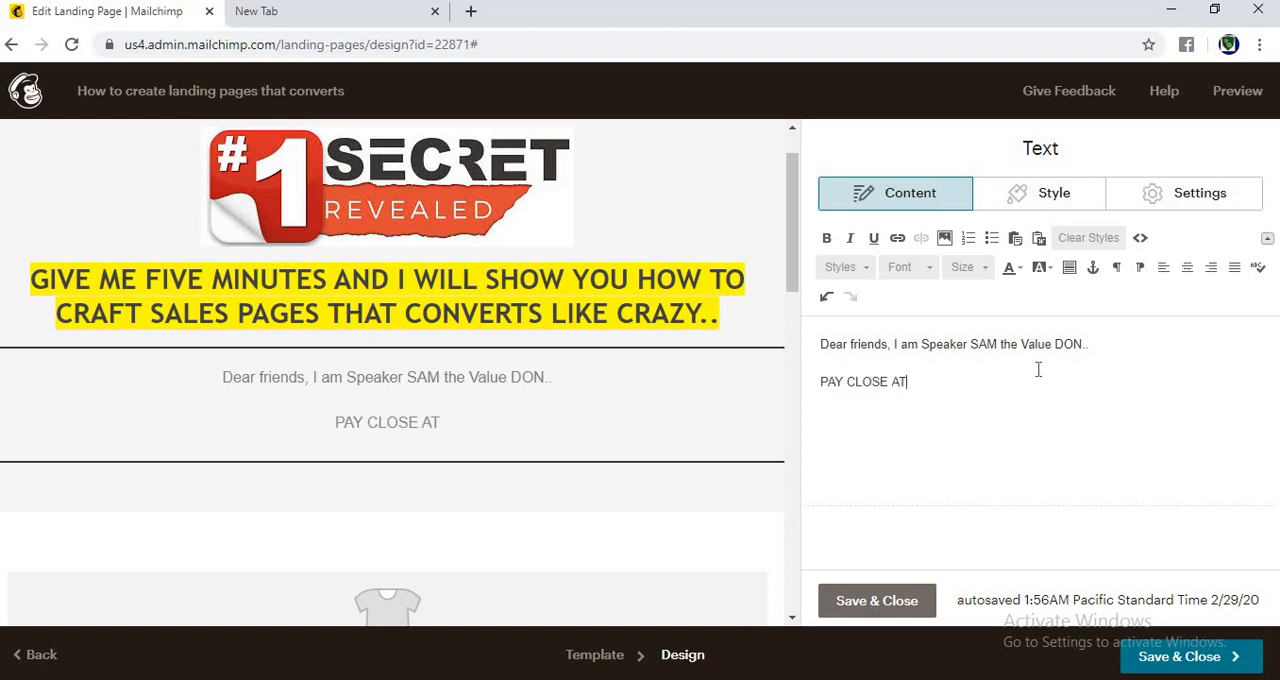
text(TENTION TO WH)
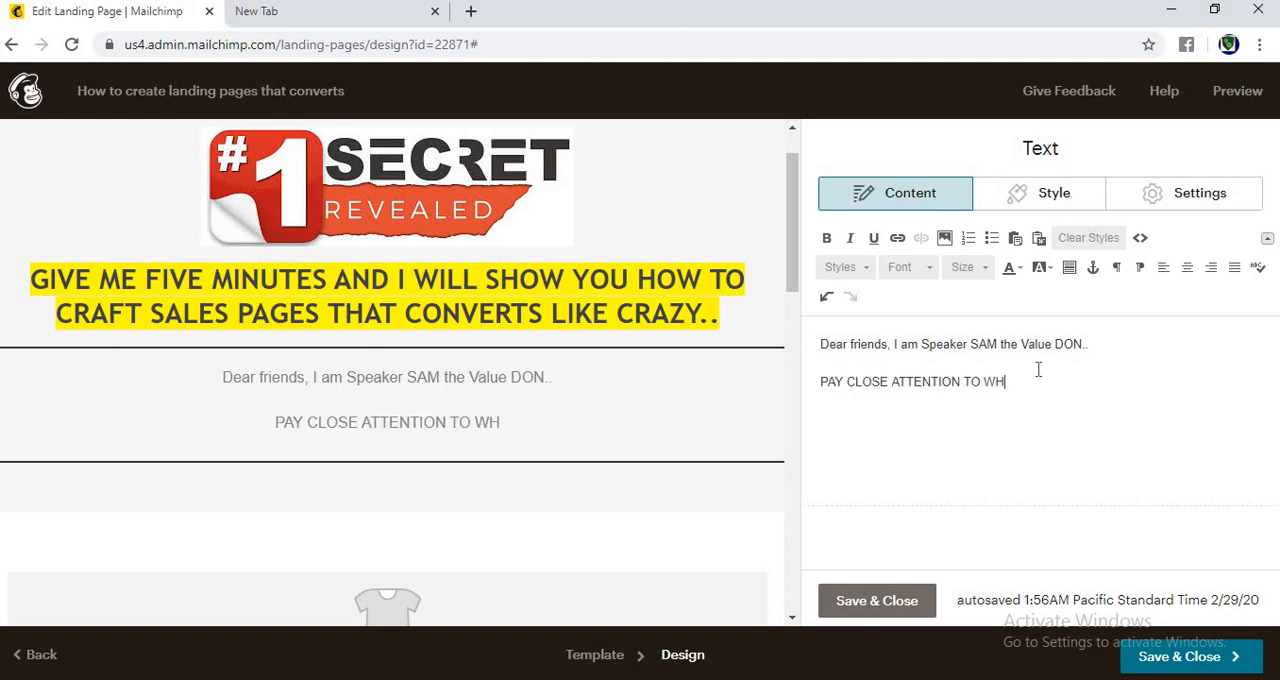
text(AT I AM ABOUT)
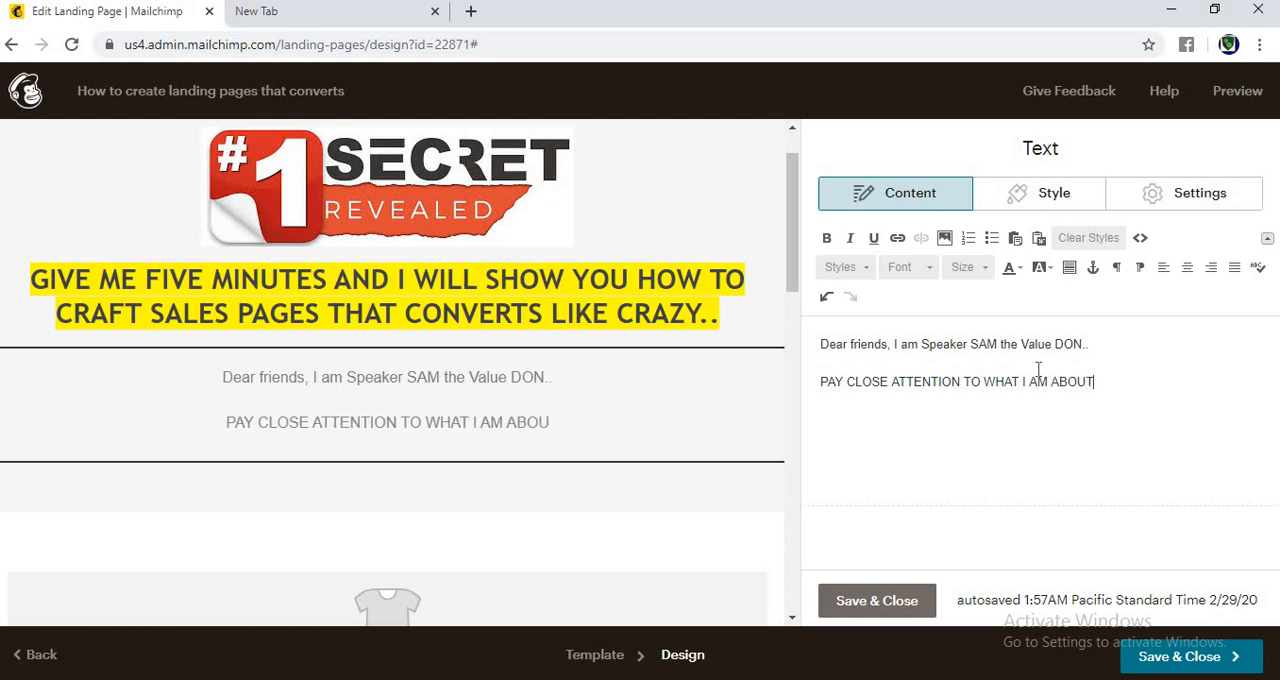
text( TO SHOW YO)
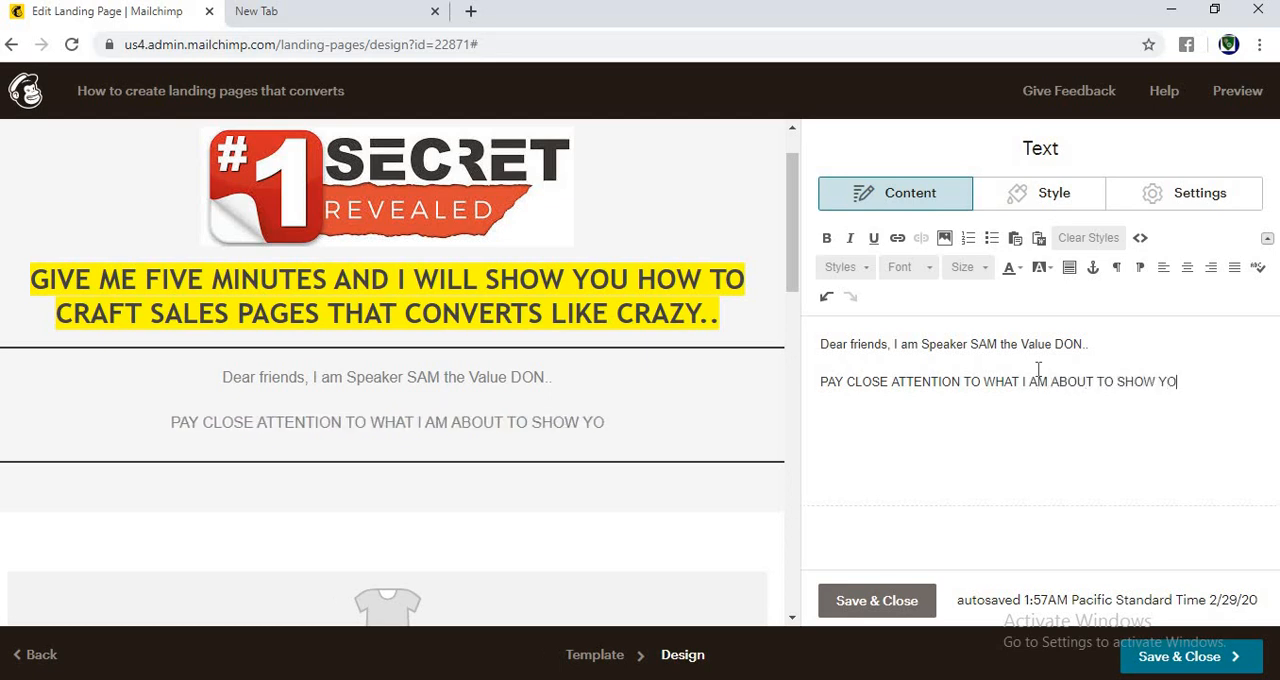
text(U RIGHT )
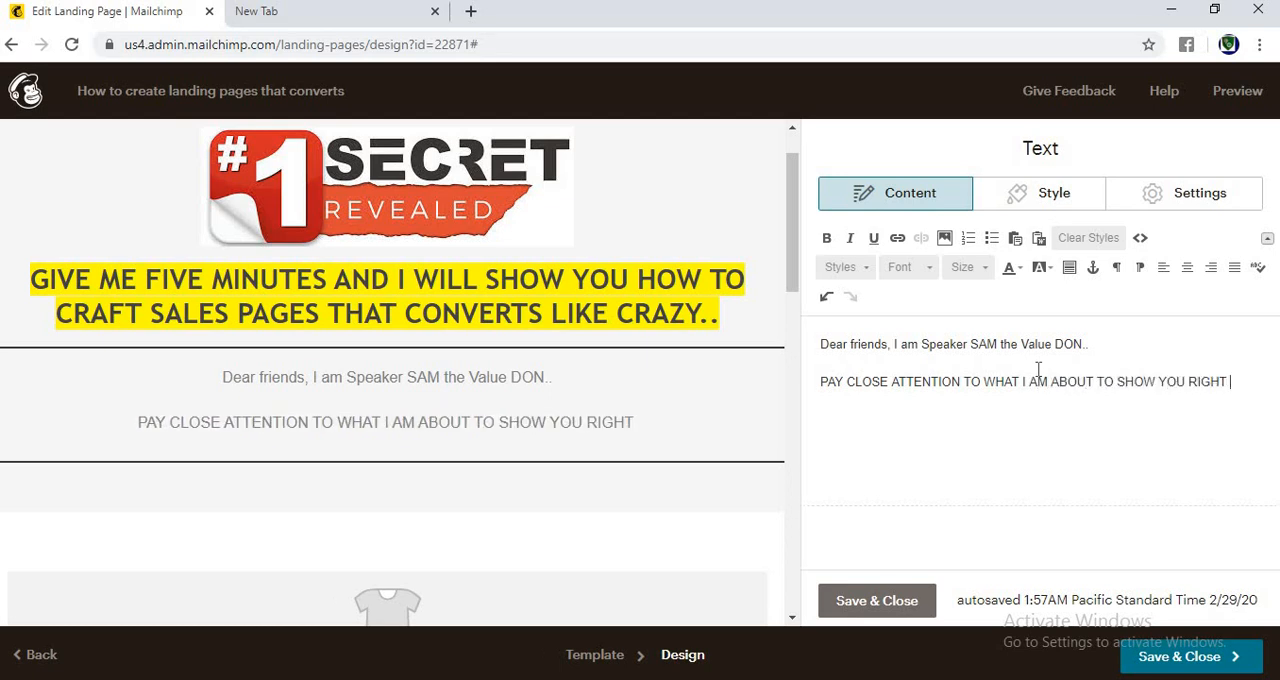
text(AWAY...)
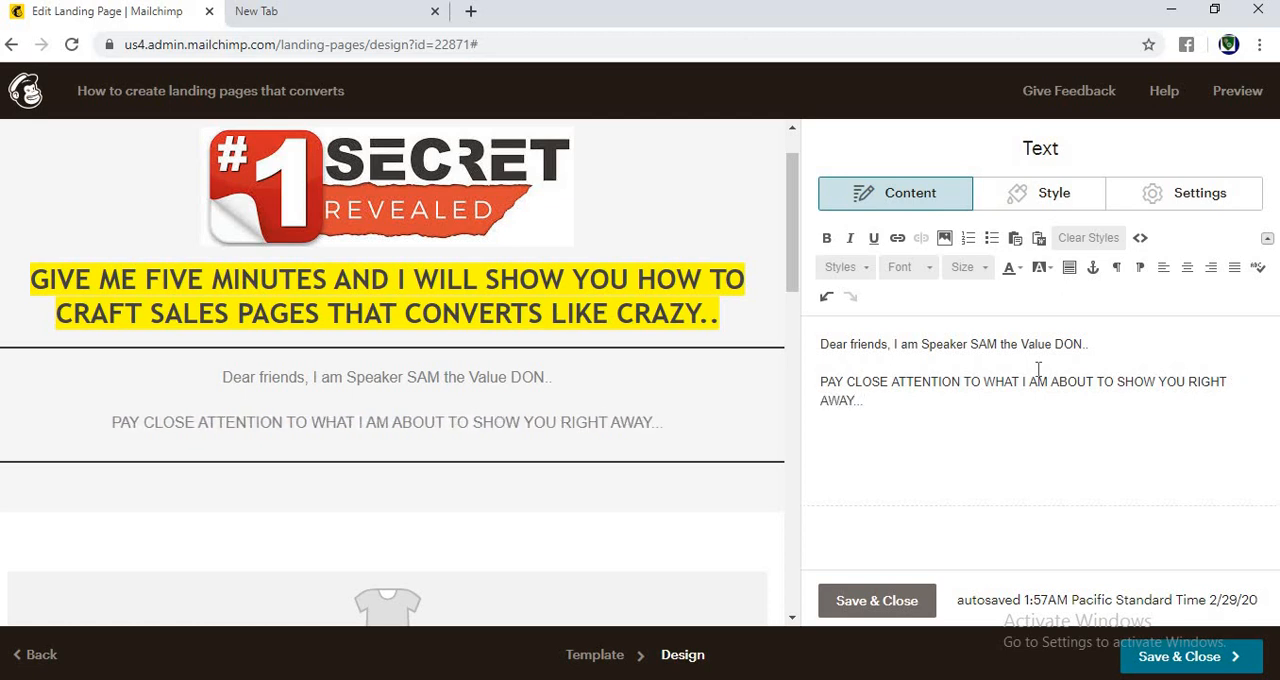
Step: Add a new paragraph reading "even the gurus don't want you to find out, but i will spill the beans..."
key(Return)
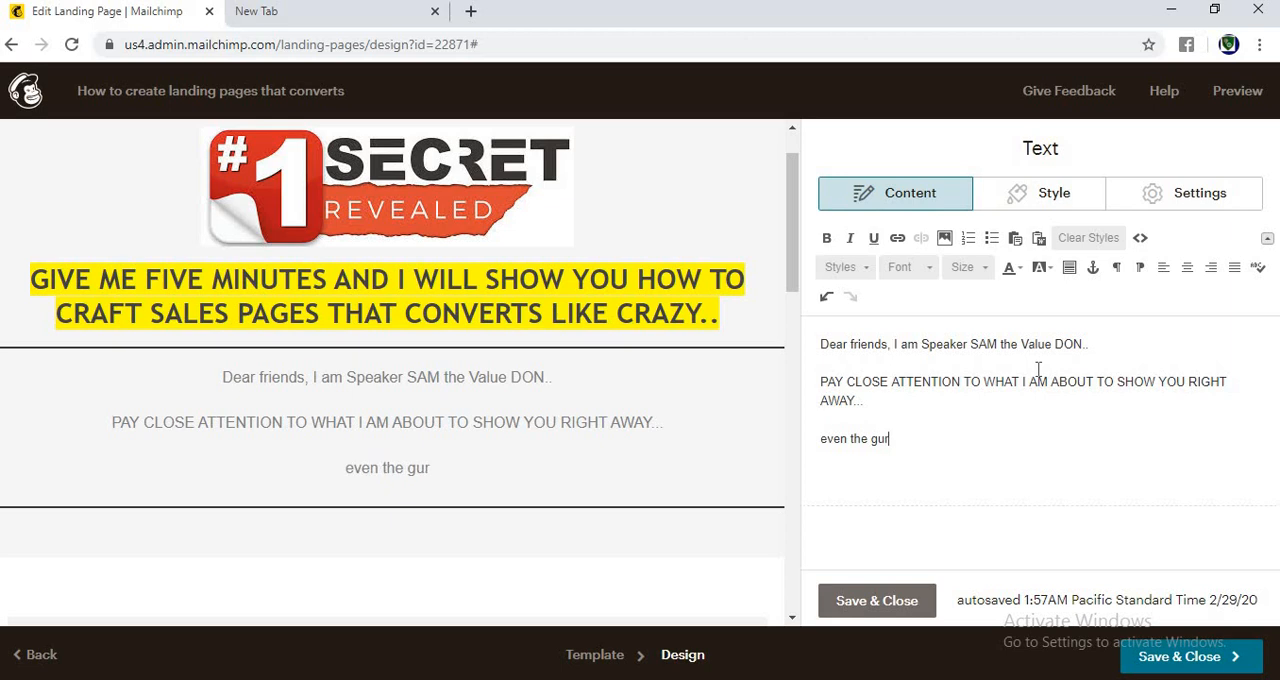
text(even the gurus don)
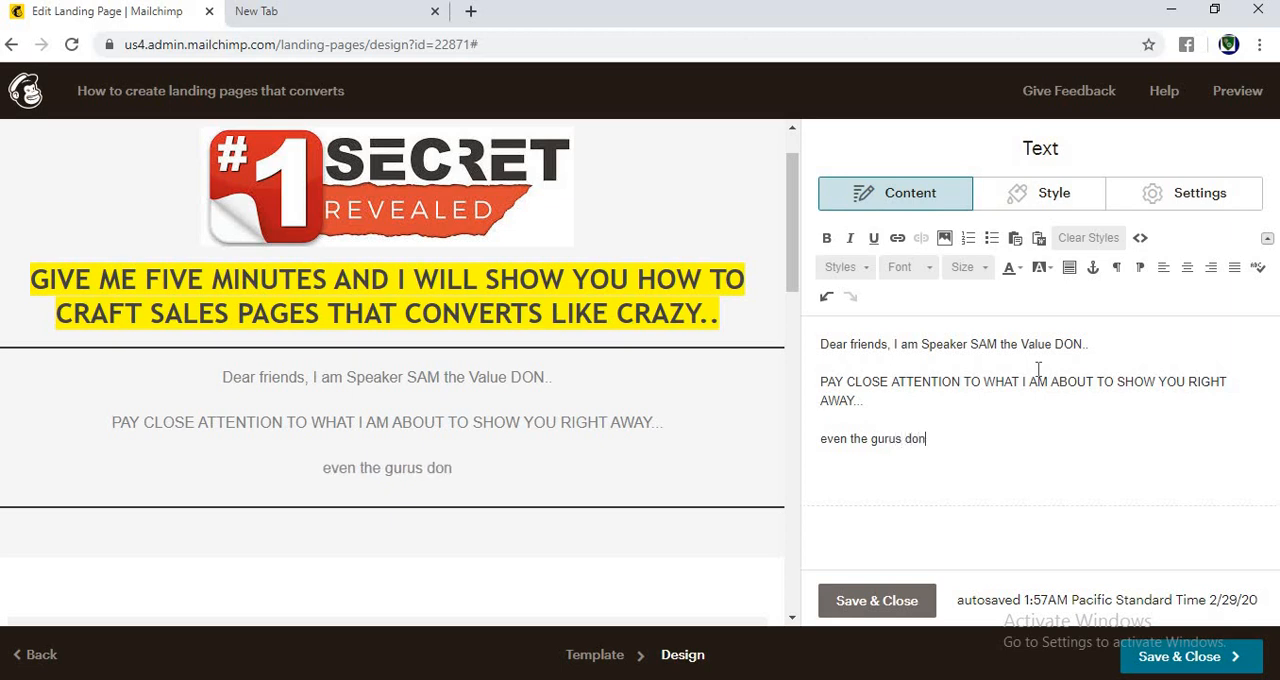
text('t want y)
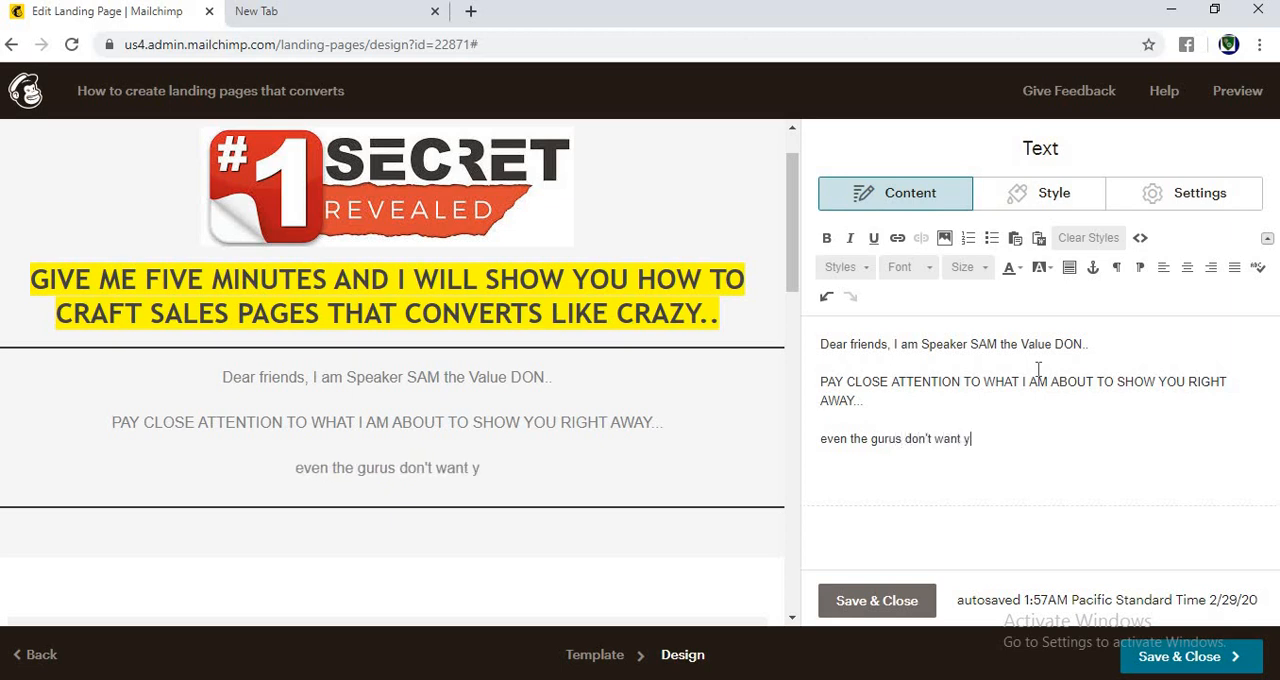
text(ou to)
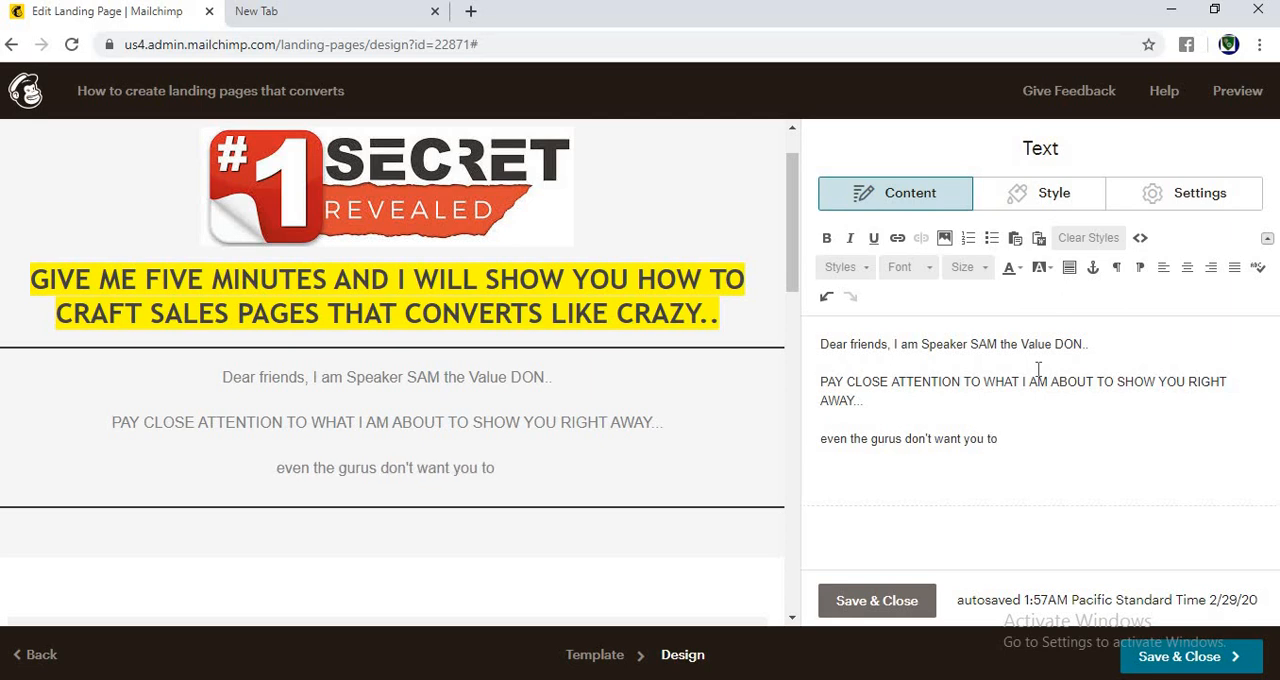
text( find ou)
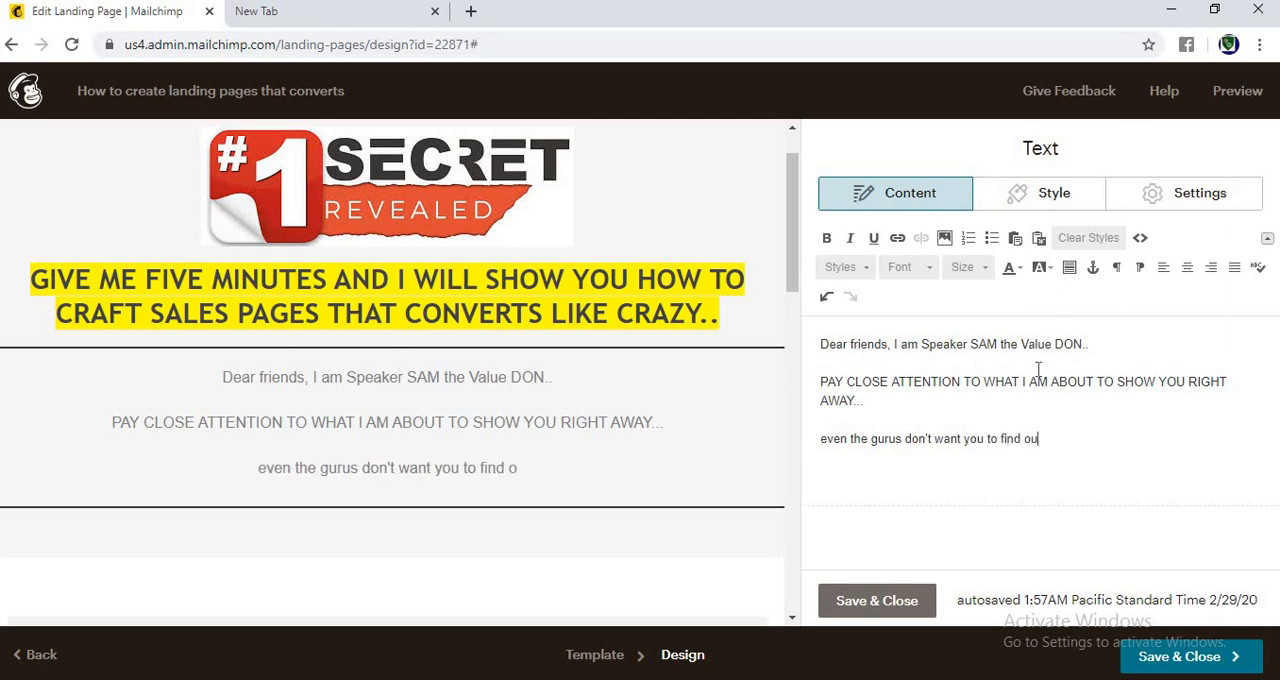
text(t, but i)
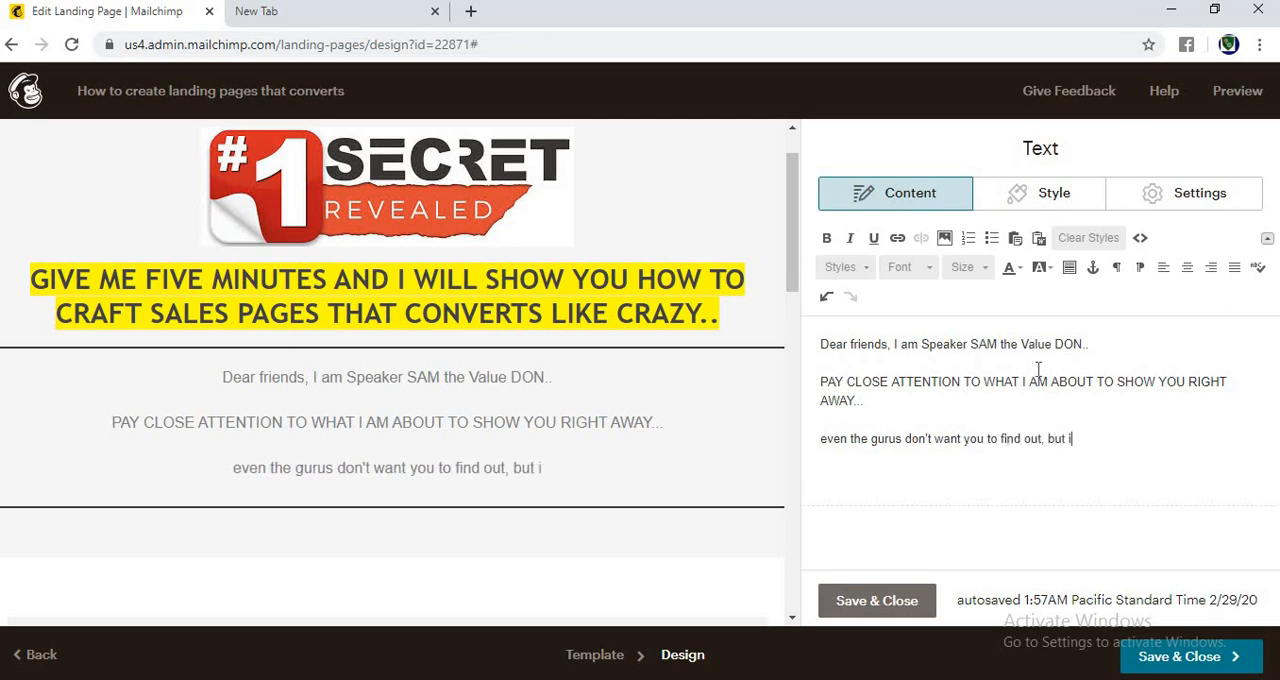
text( will spill )
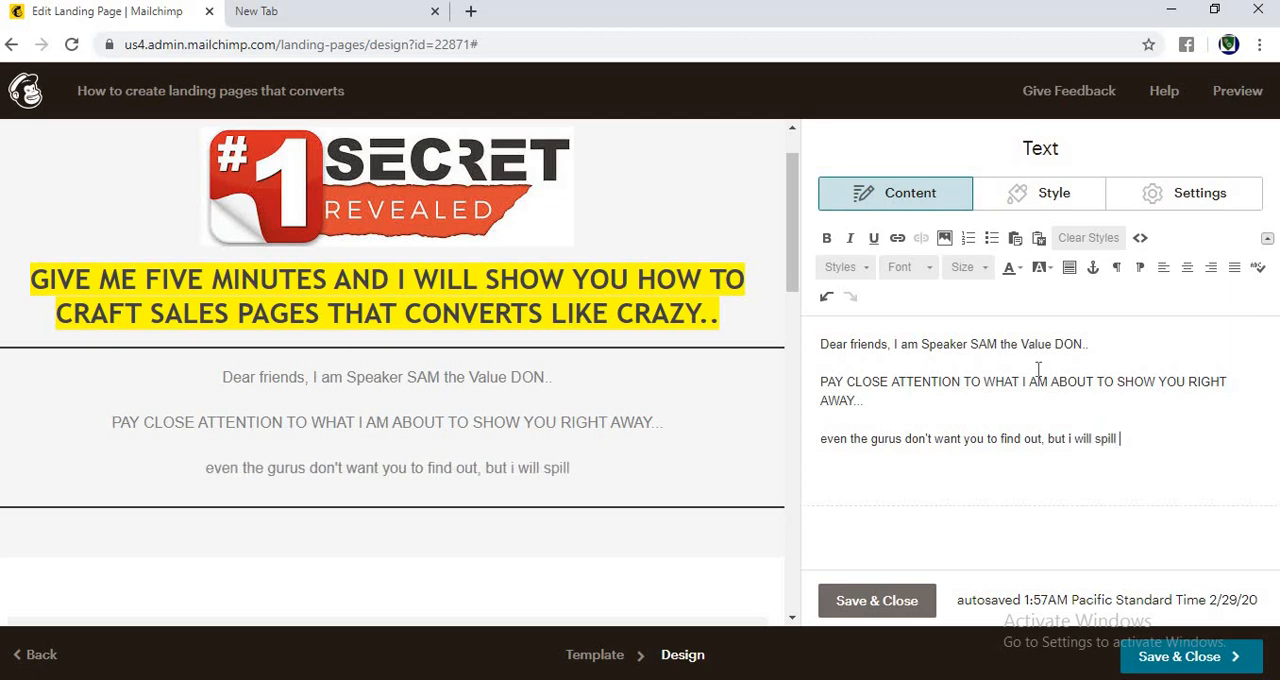
text(the beans...)
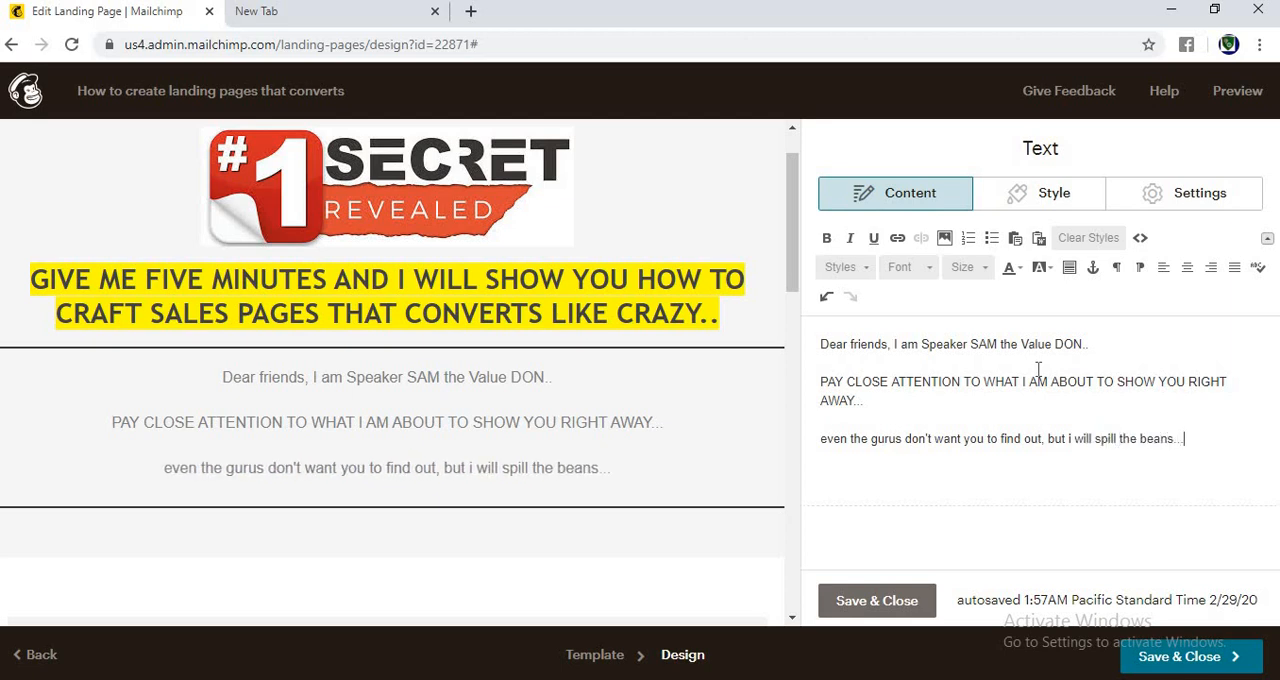
Step: Add a closing paragraph reading "Discover How to create sales pages that converts like crazy...."
key(Return)
text(Disc)
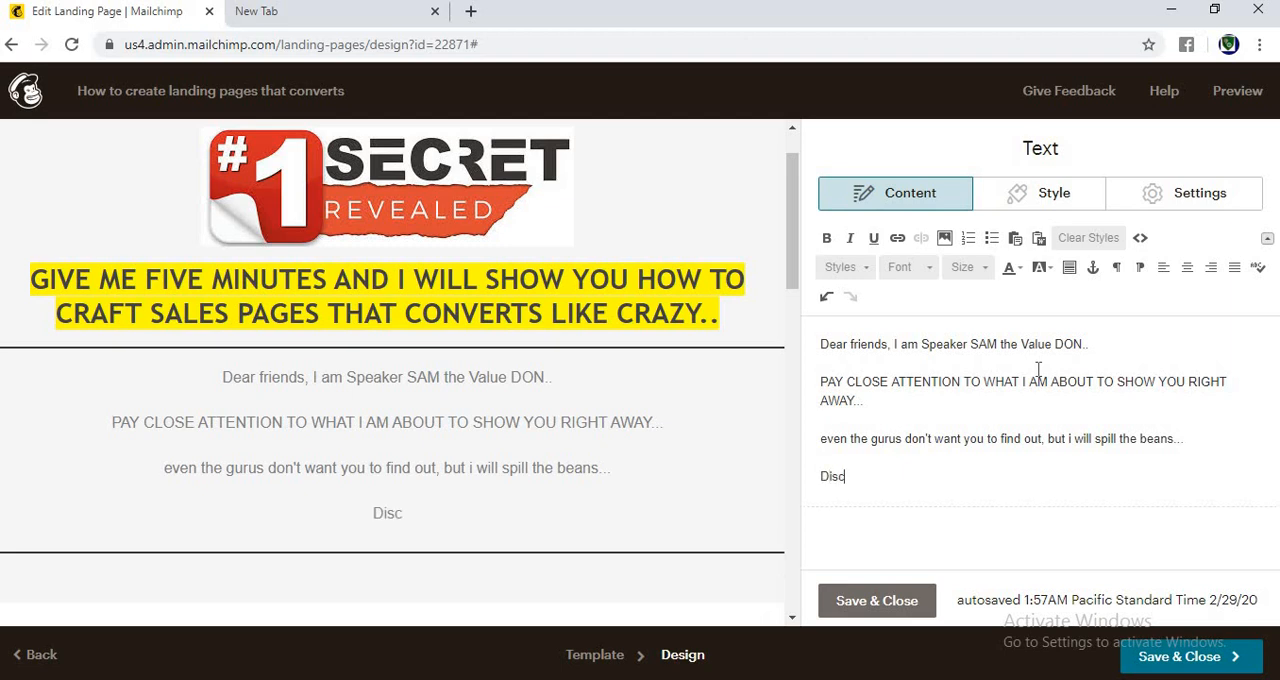
text(over How)
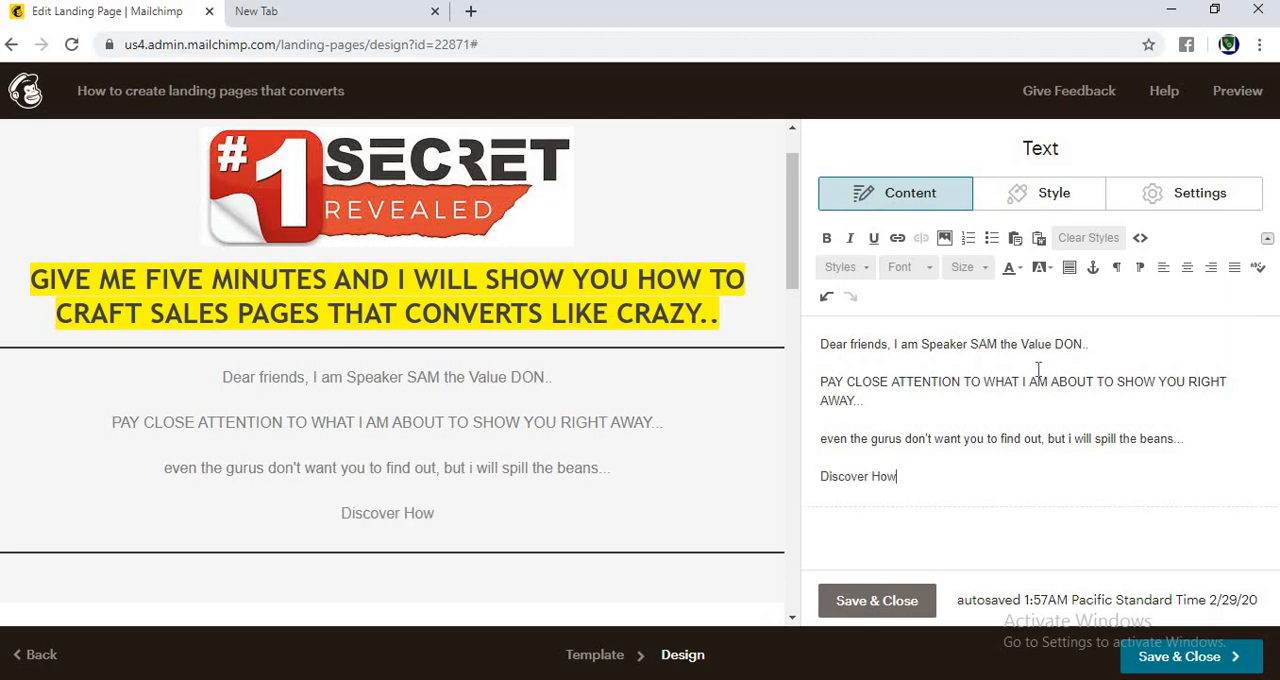
text( to)
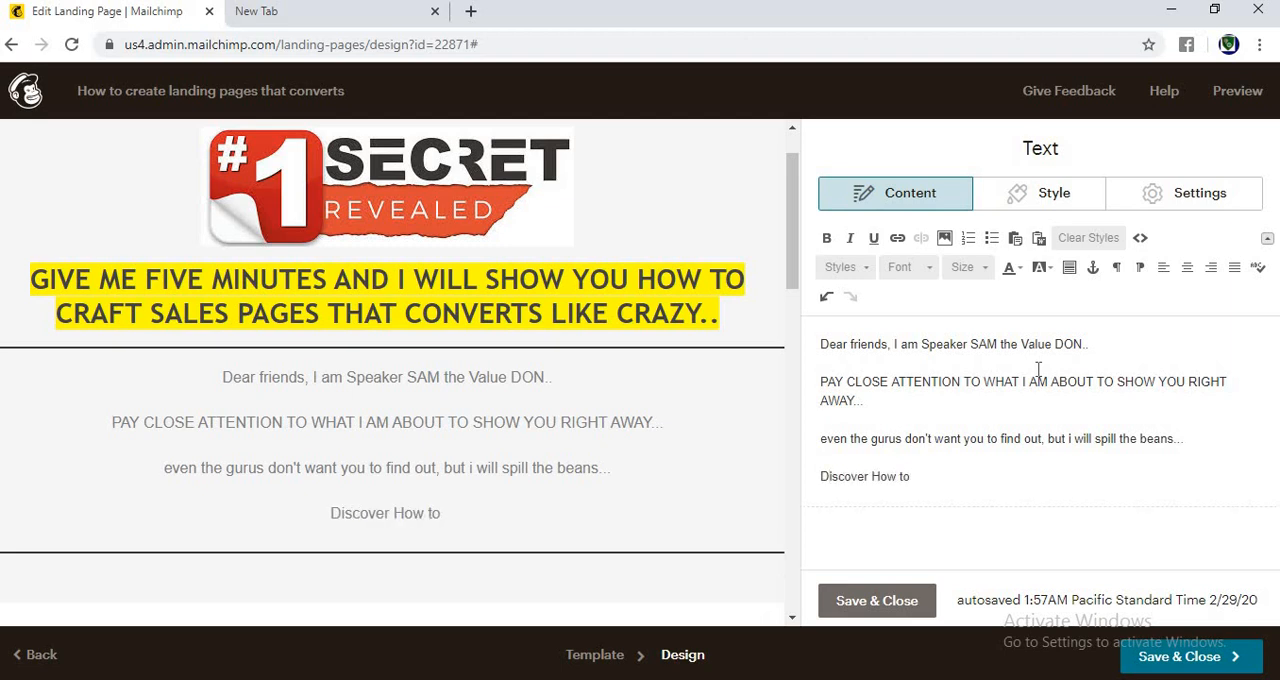
text( create )
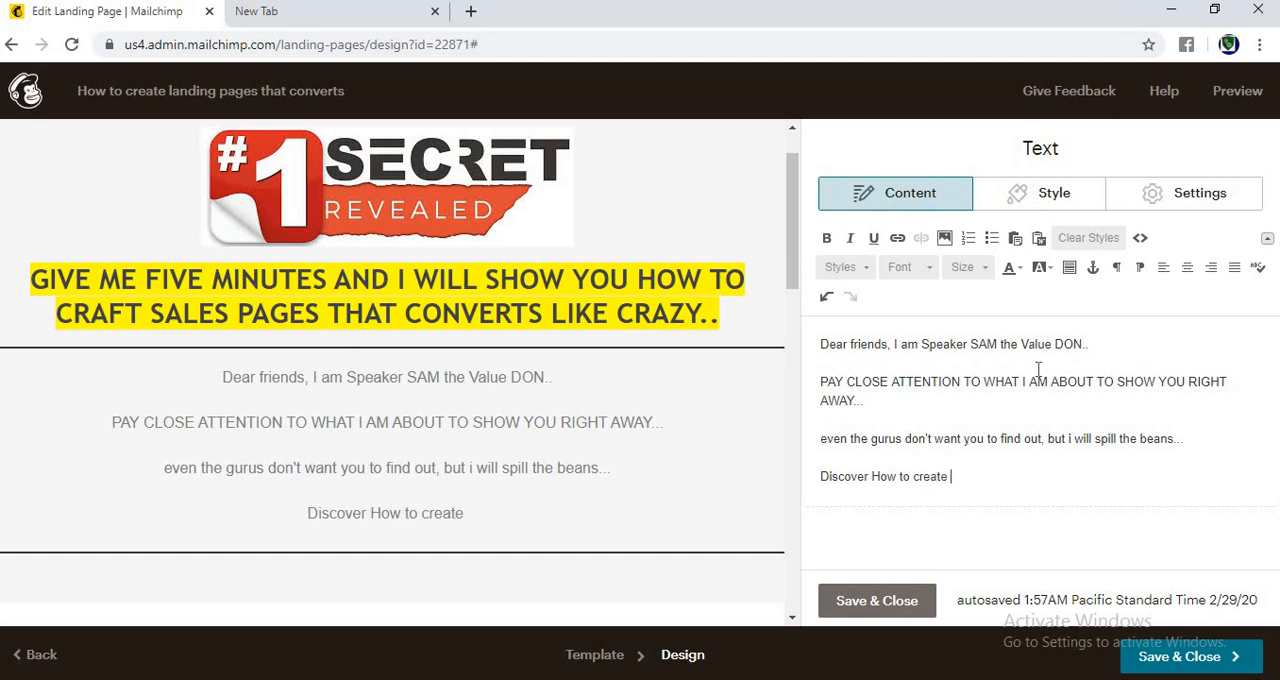
text(sales pages that co)
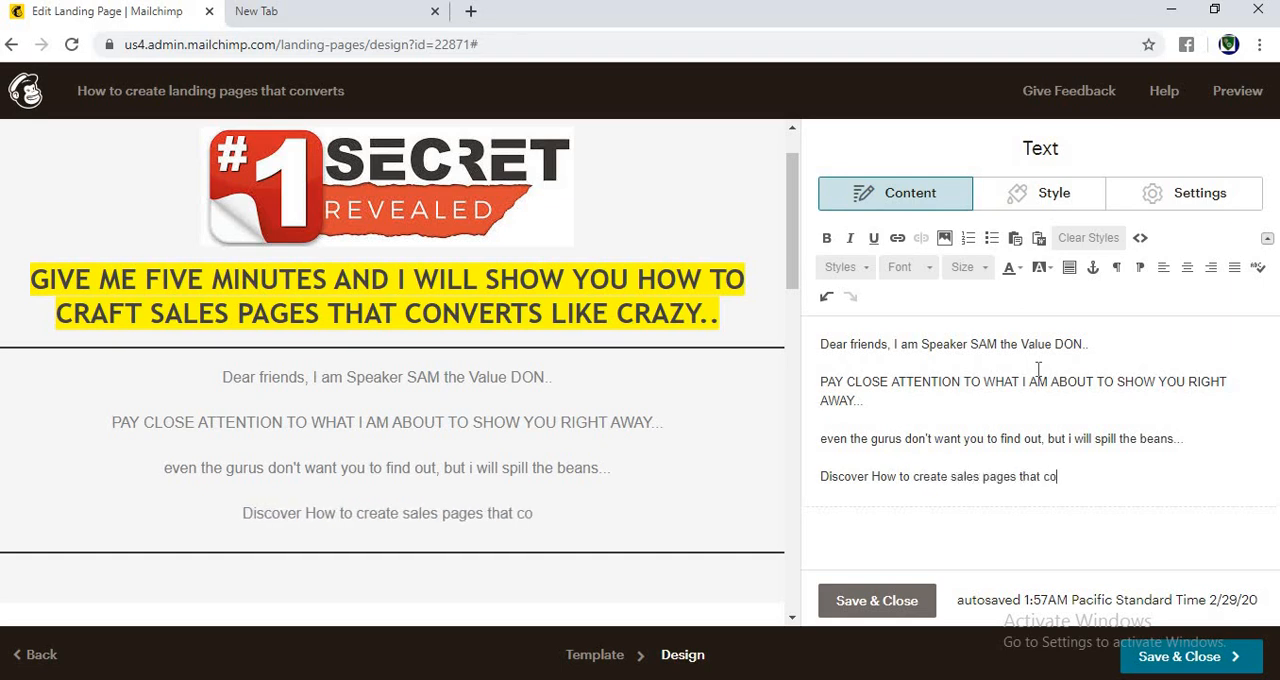
text(nverts li)
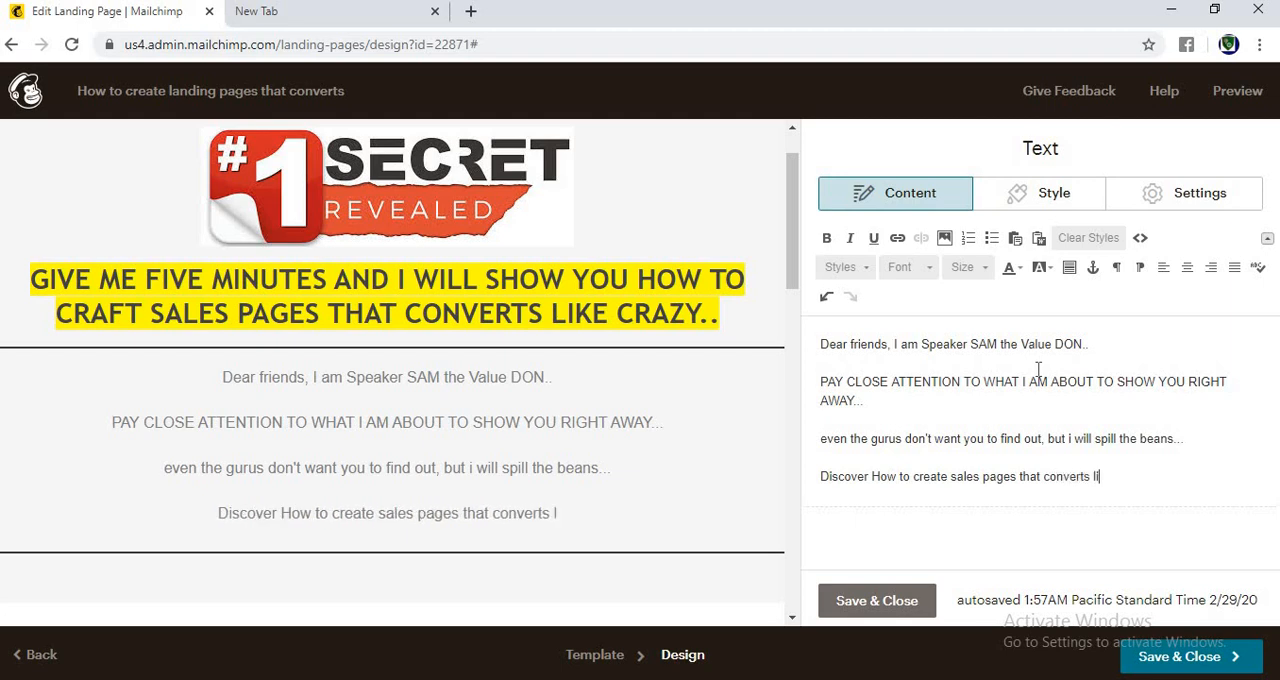
text(ke crazy....)
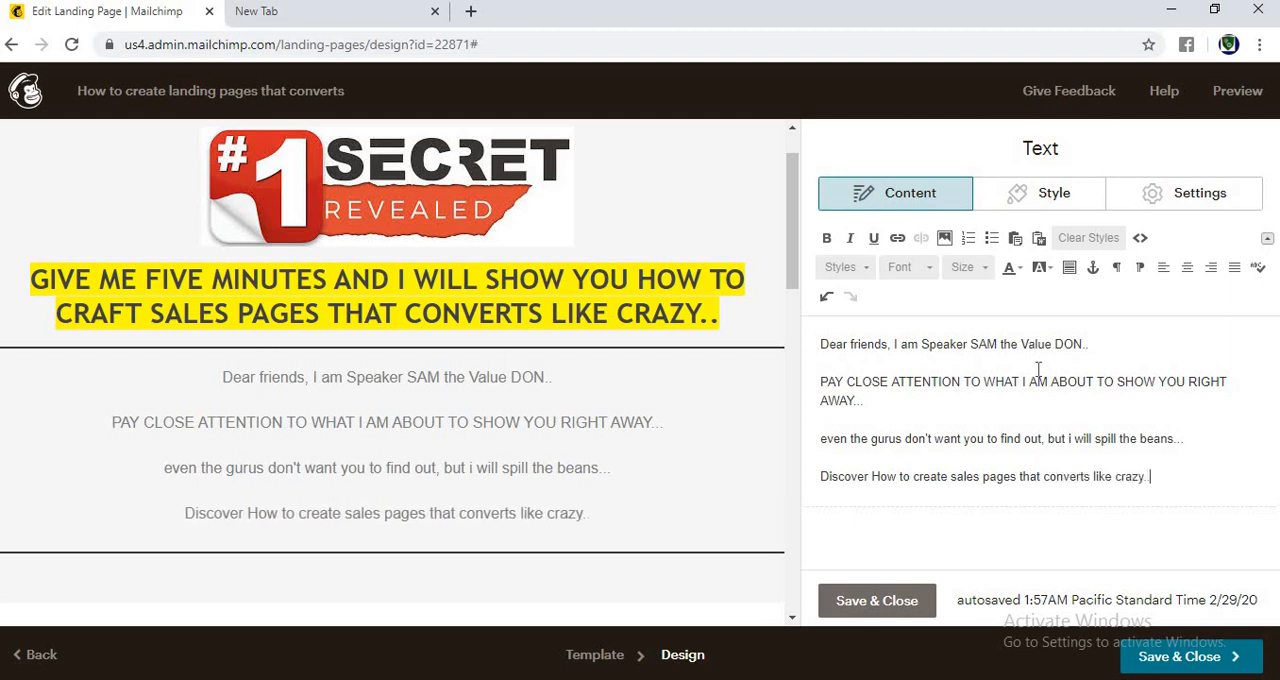
click(821, 477)
text(I am abo)
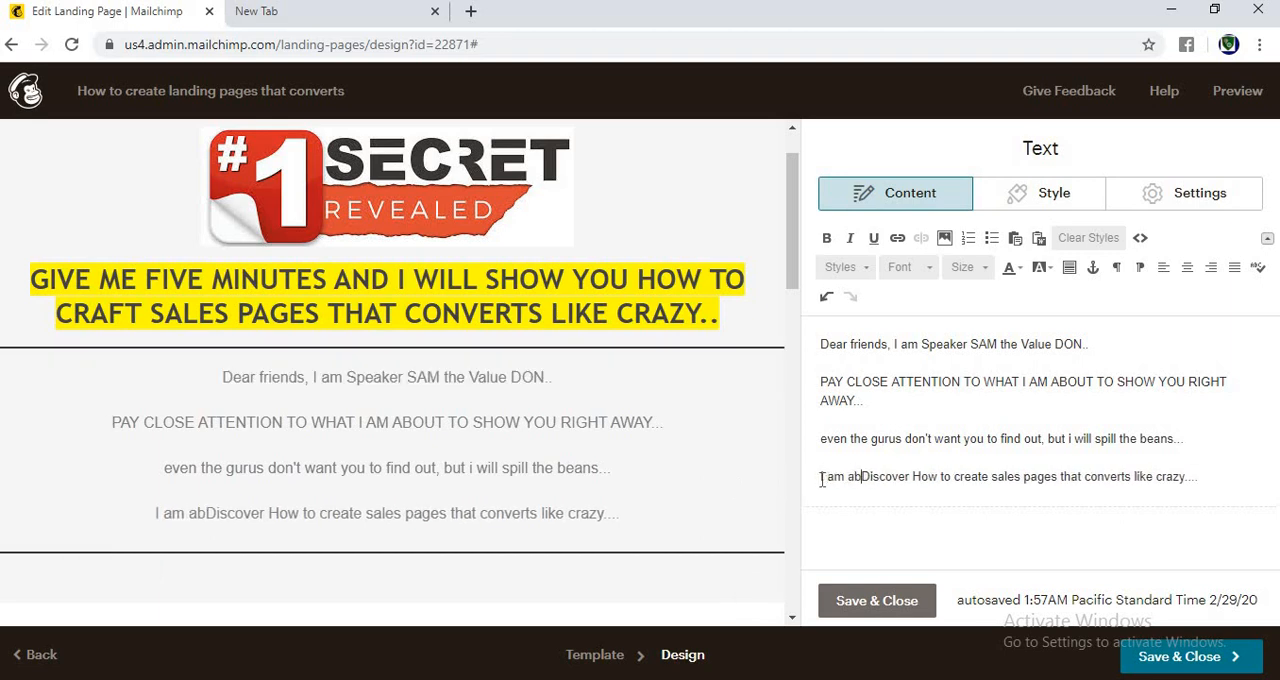
key(BackSpace)
key(BackSpace)
key(BackSpace)
key(BackSpace)
key(BackSpace)
key(BackSpace)
key(BackSpace)
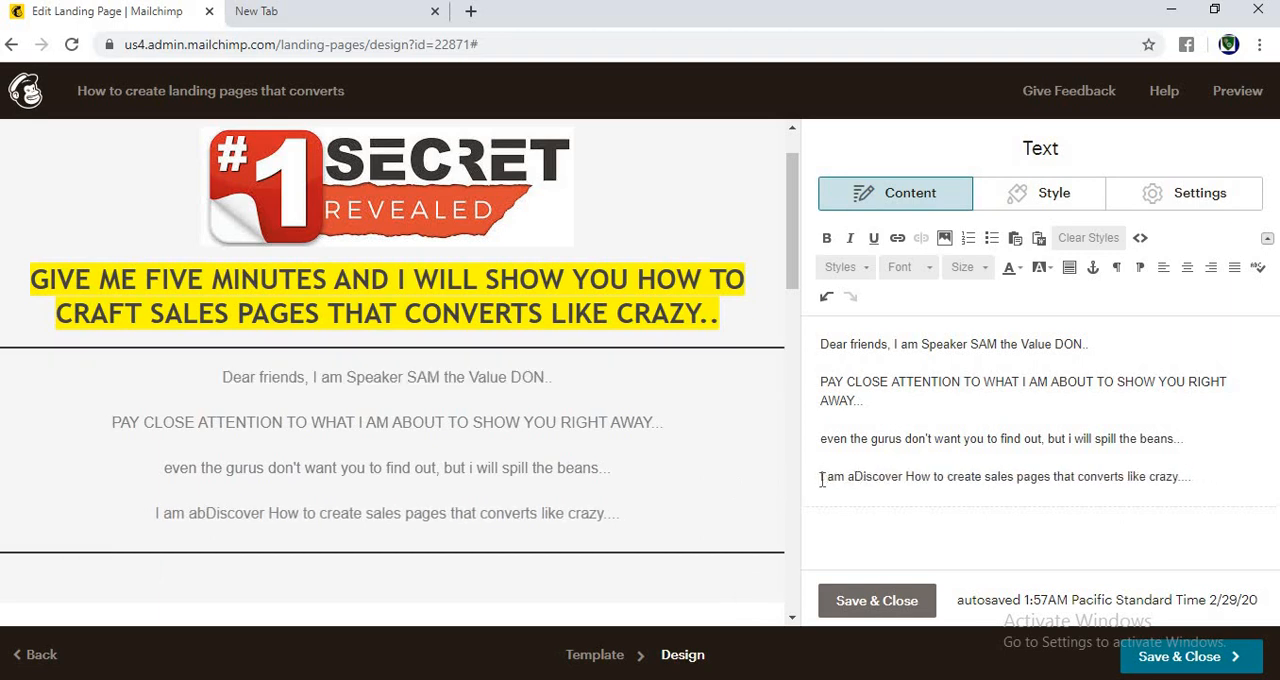
key(BackSpace)
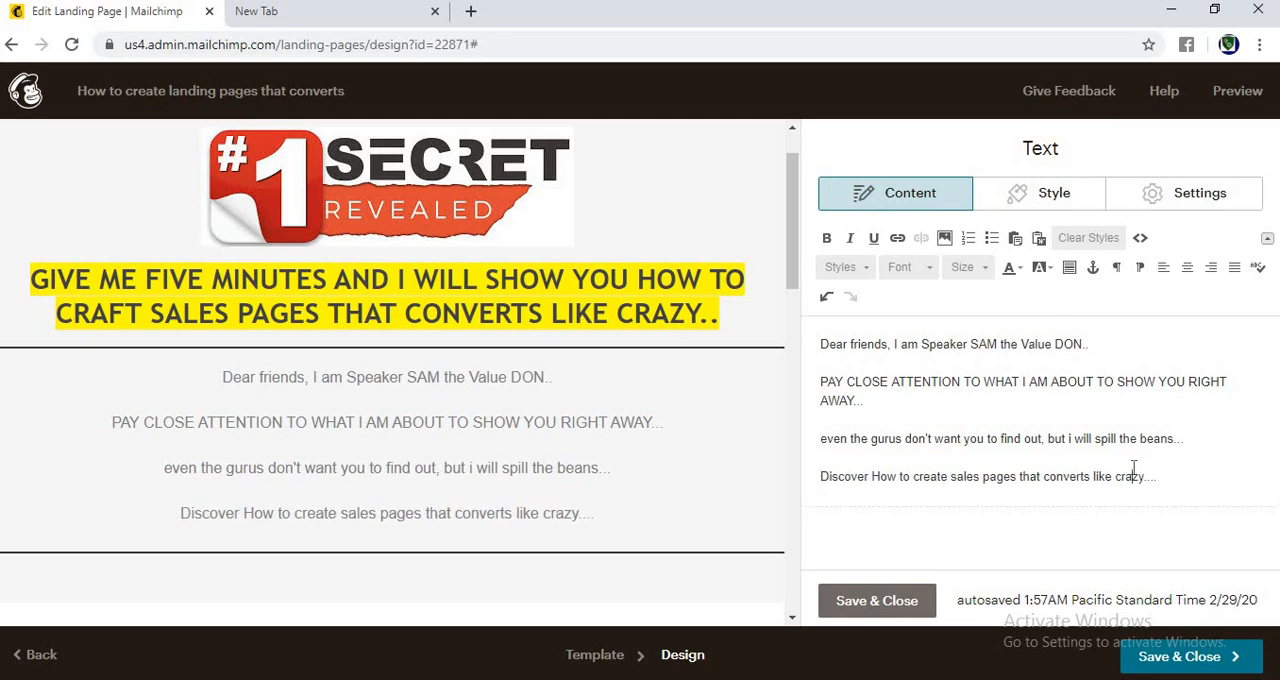
Step: Format all the introductory text as left-aligned Arial at size 18, and save and close the text block
key(ctrl+a)
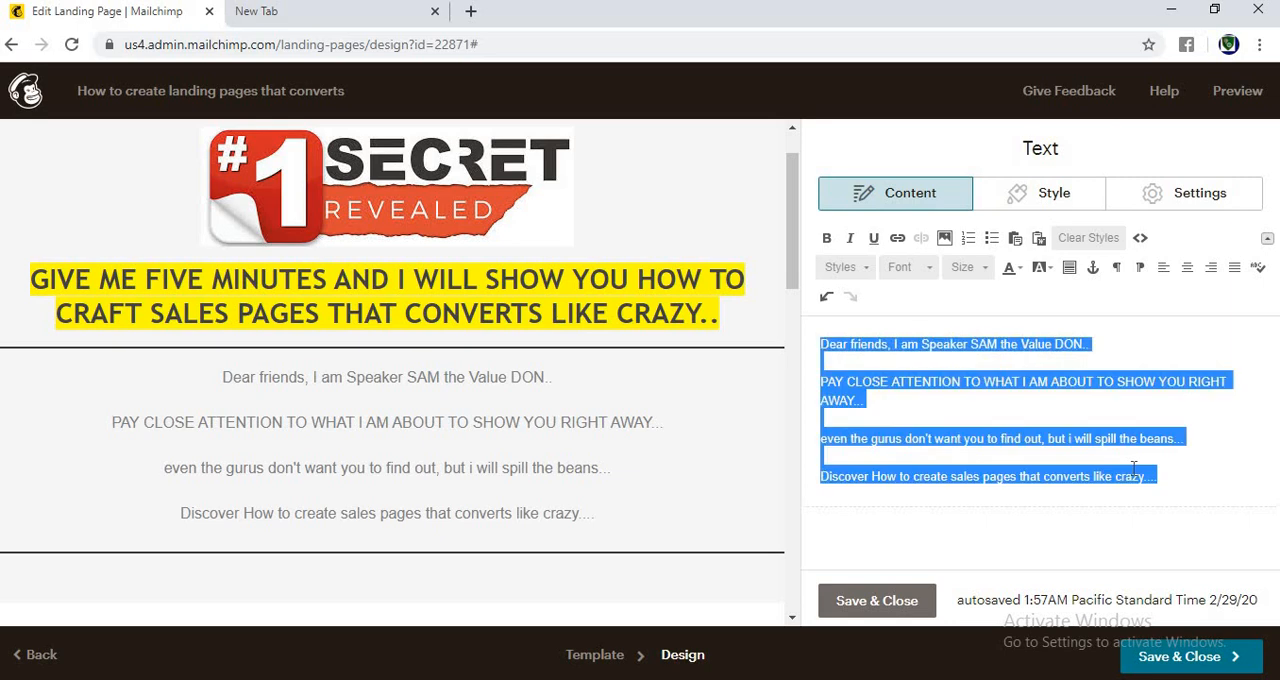
click(1161, 277)
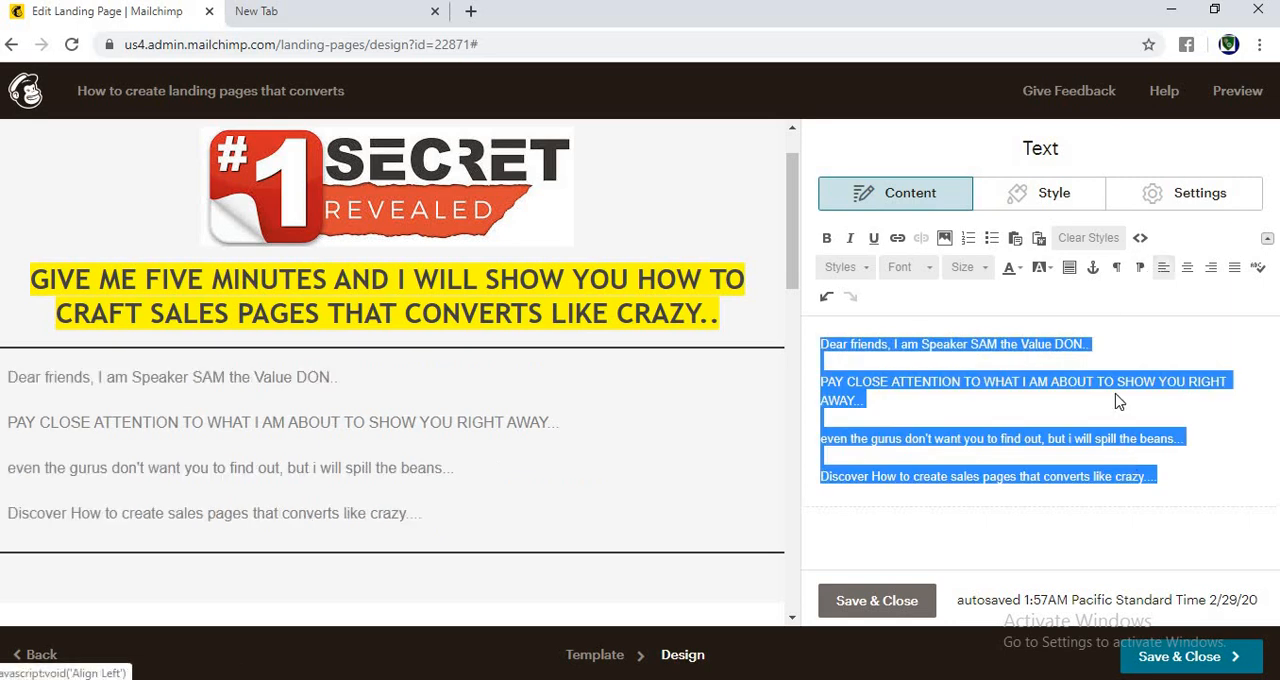
click(928, 268)
click(918, 320)
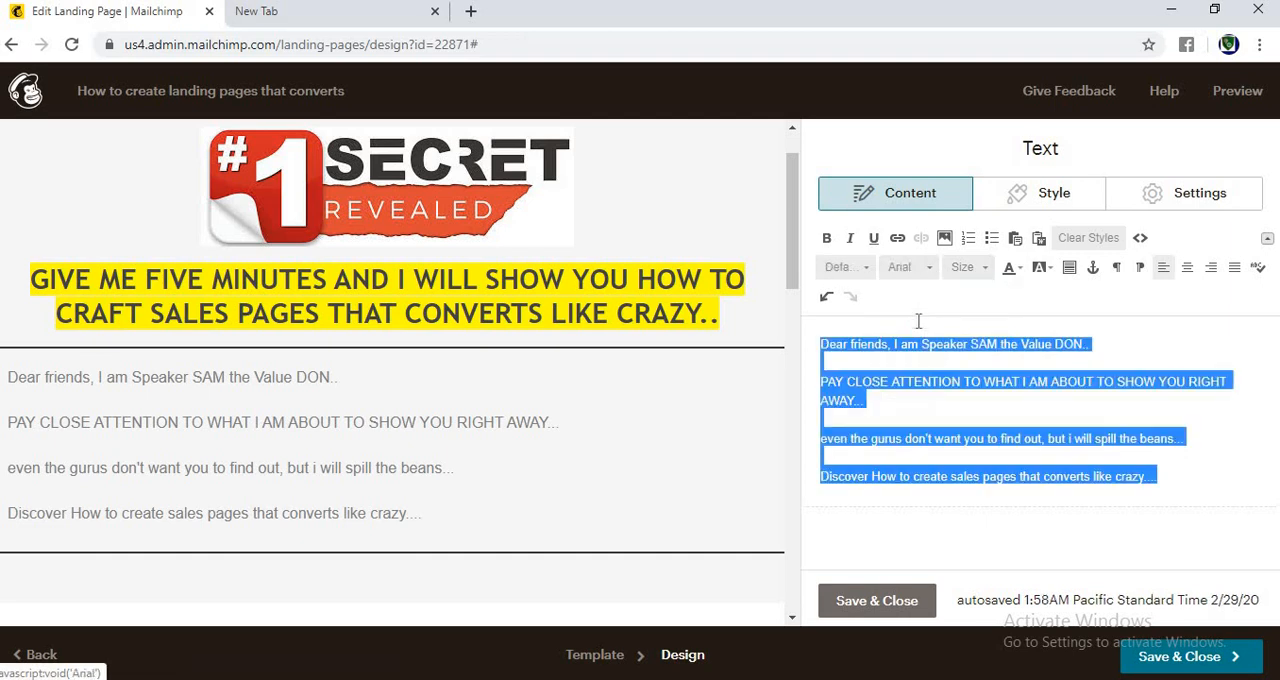
click(966, 267)
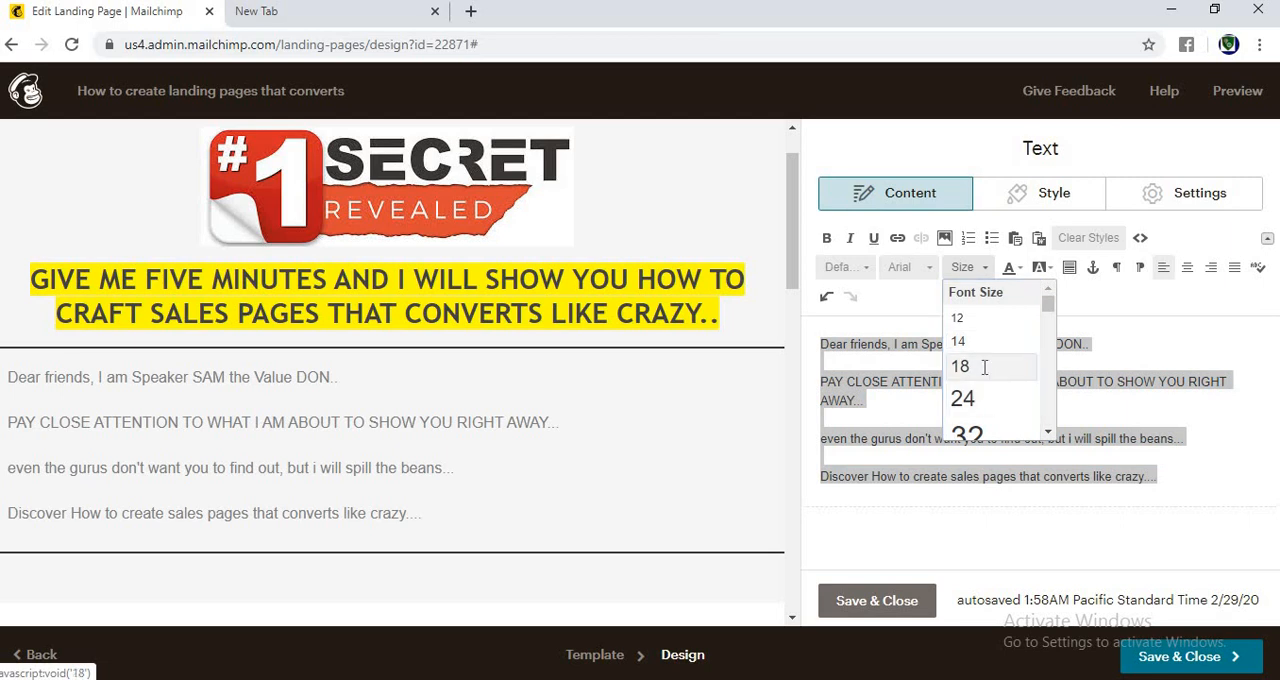
click(962, 366)
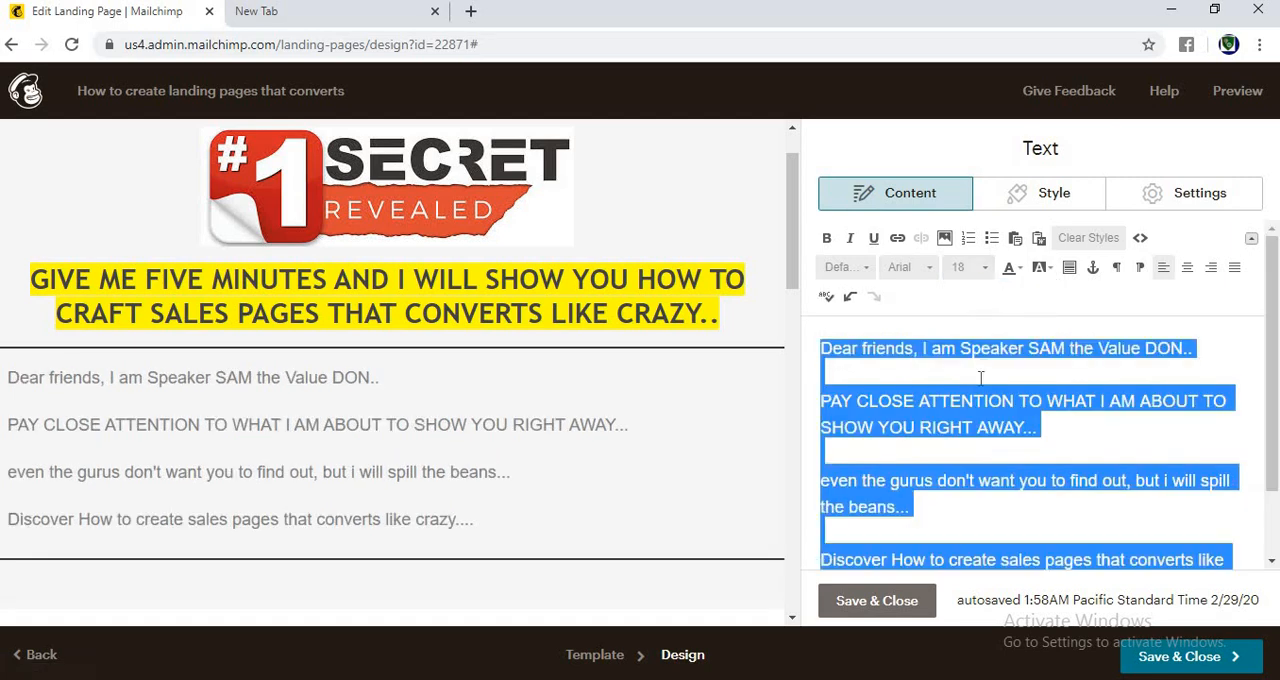
click(900, 603)
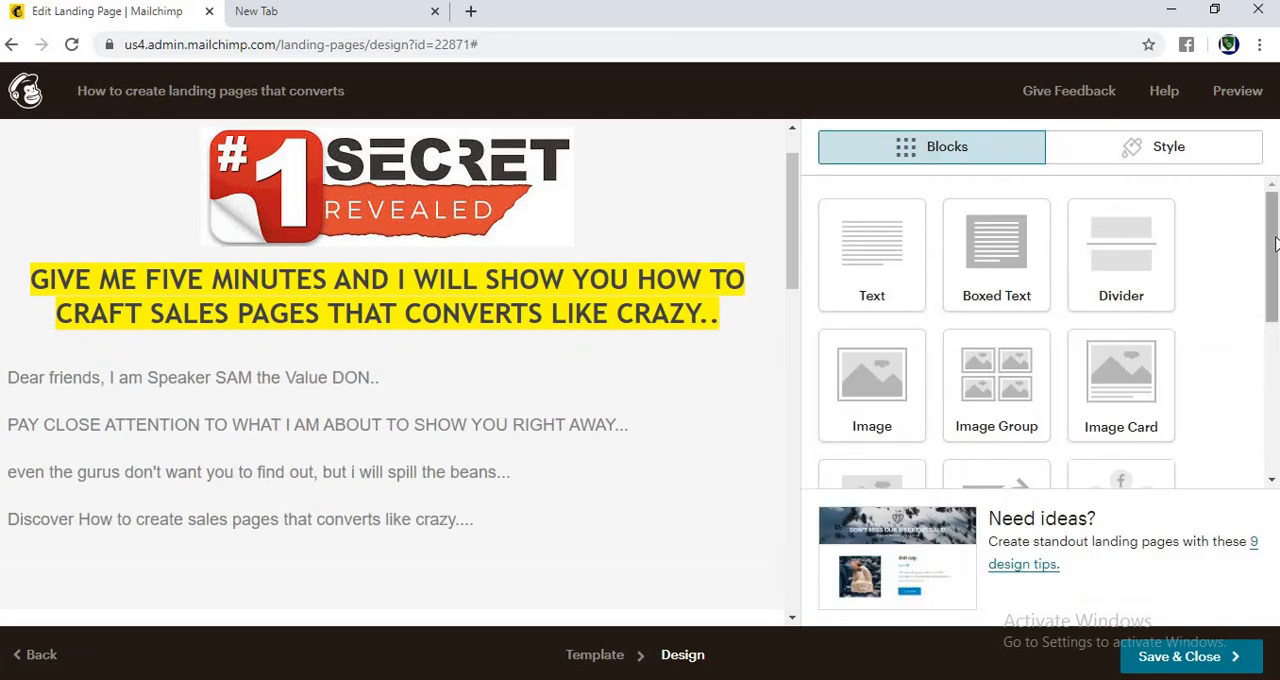
Step: Change the color of all the introductory text to black, and save and close the text block
scroll(1275, 270, down, 1)
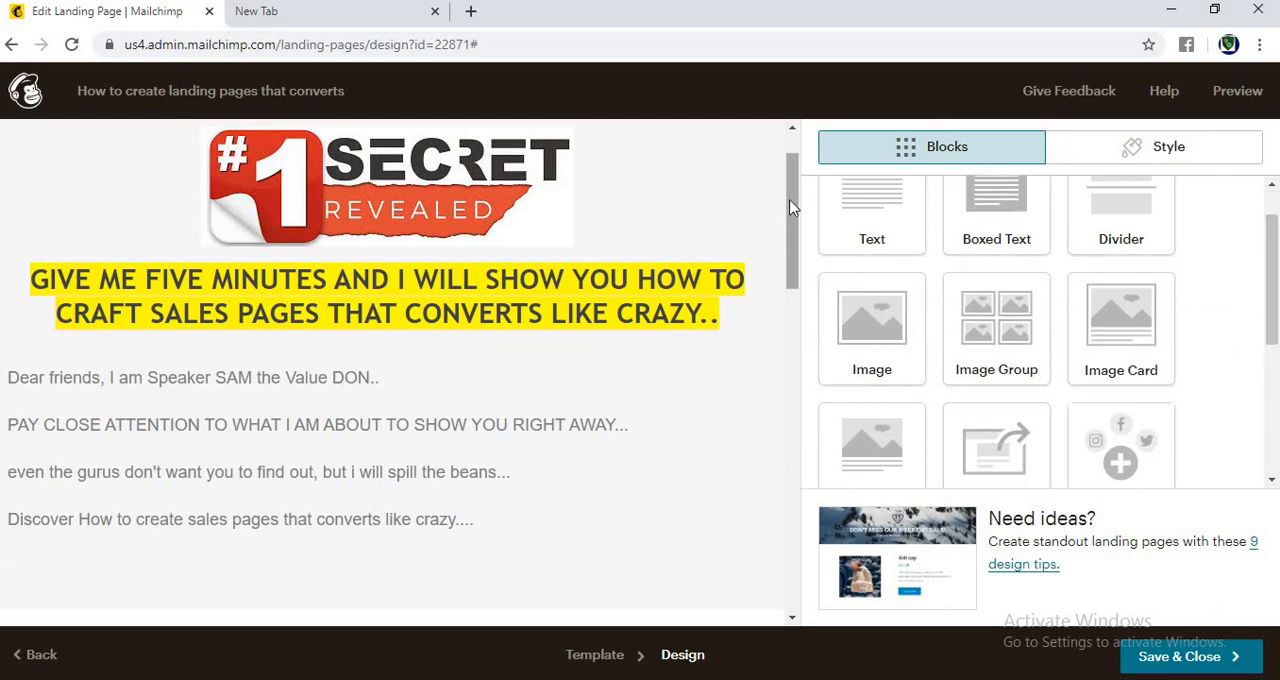
scroll(796, 205, down, 1)
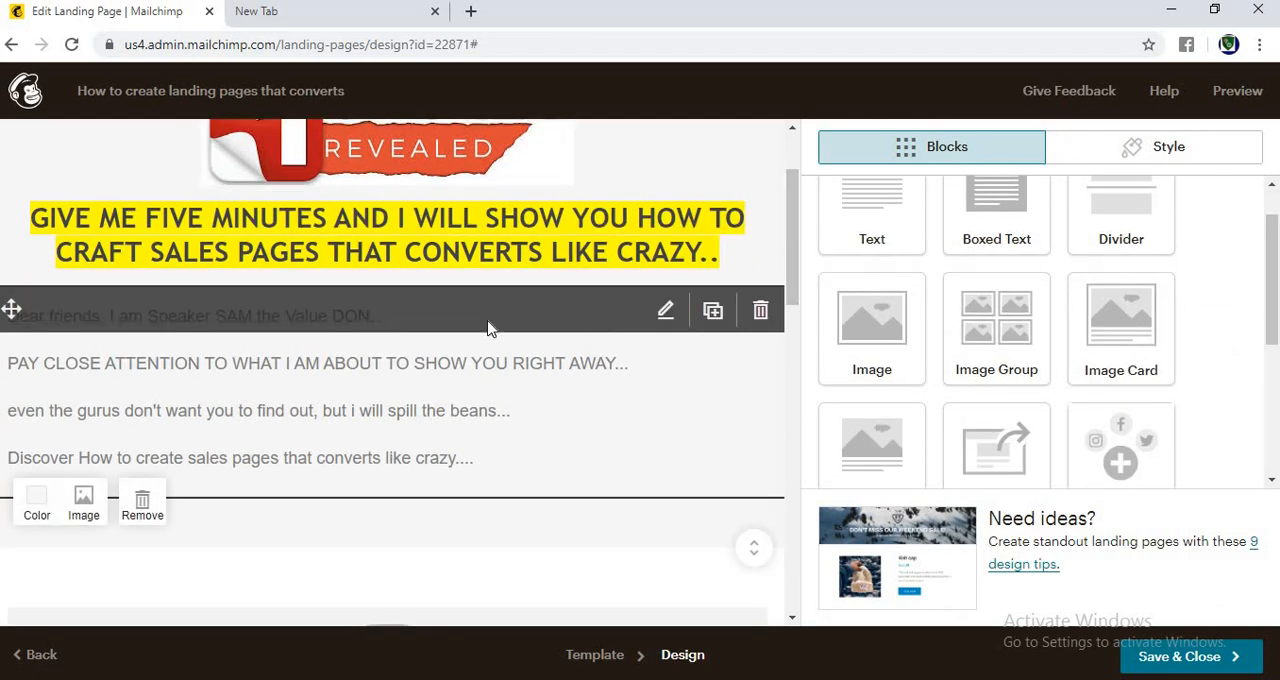
click(666, 312)
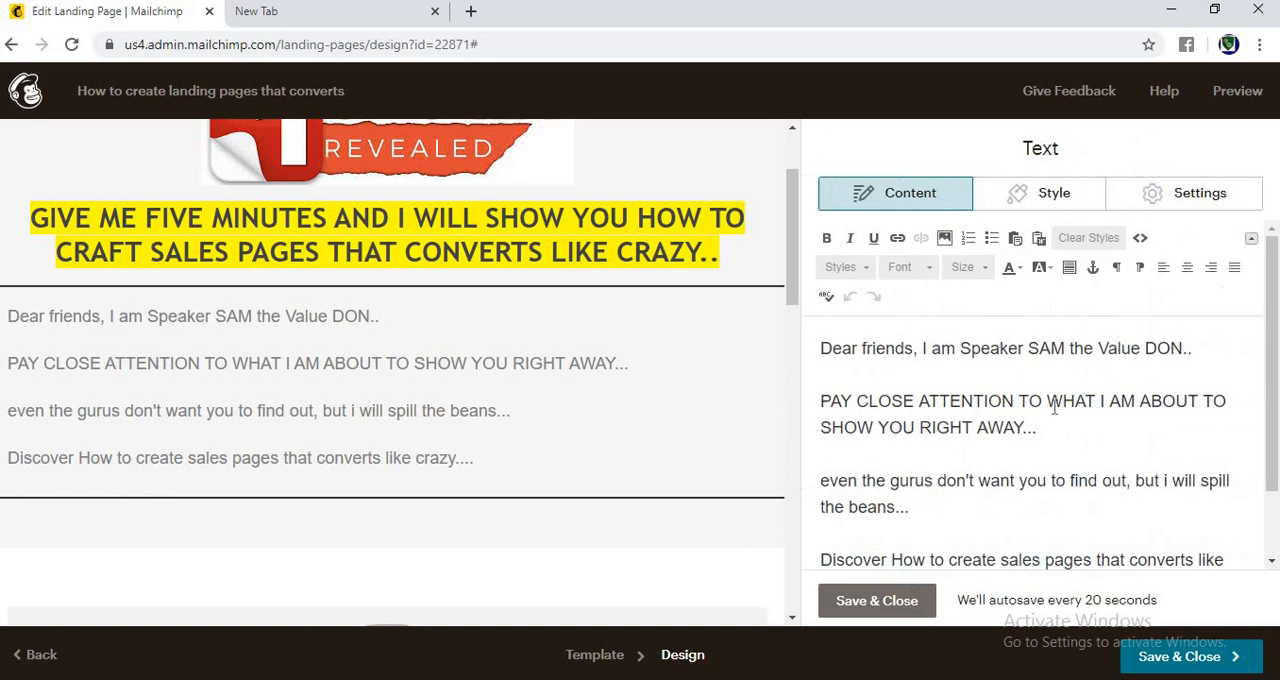
key(ctrl+a)
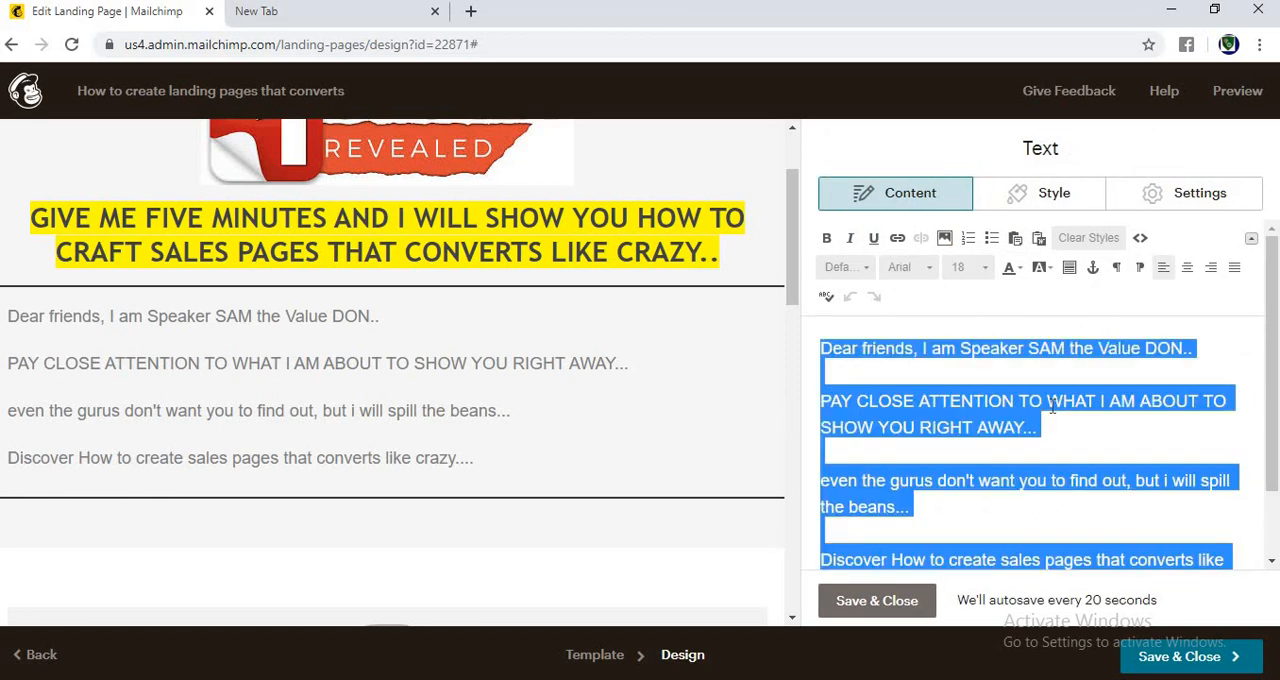
click(1012, 272)
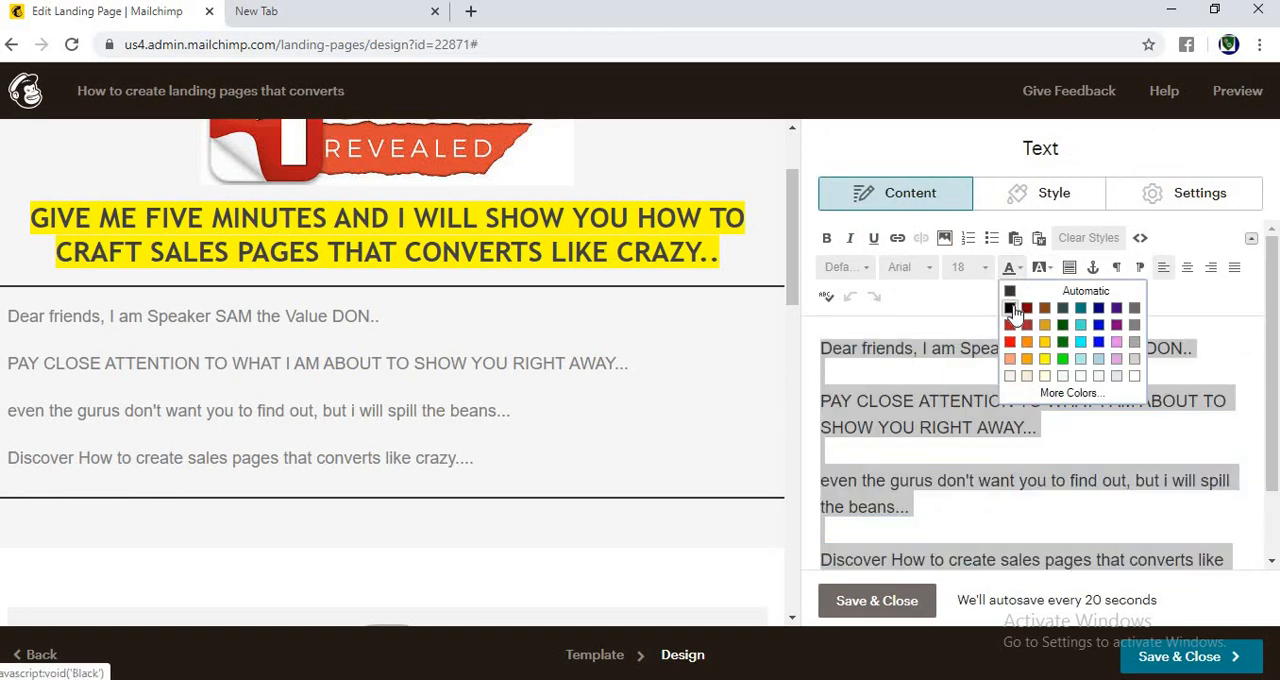
click(1015, 313)
click(890, 606)
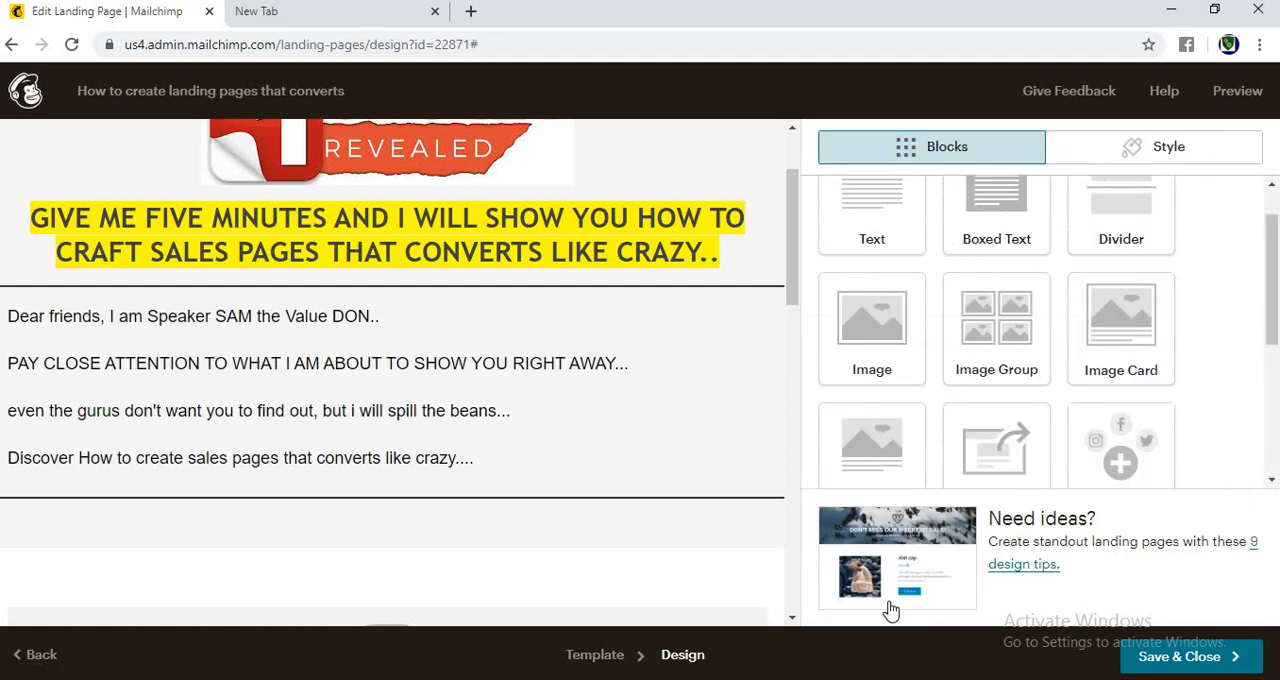
Step: Make the greeting line of the introductory text bold in the Georgia font, and save and close the text block
mouse_move(706, 314)
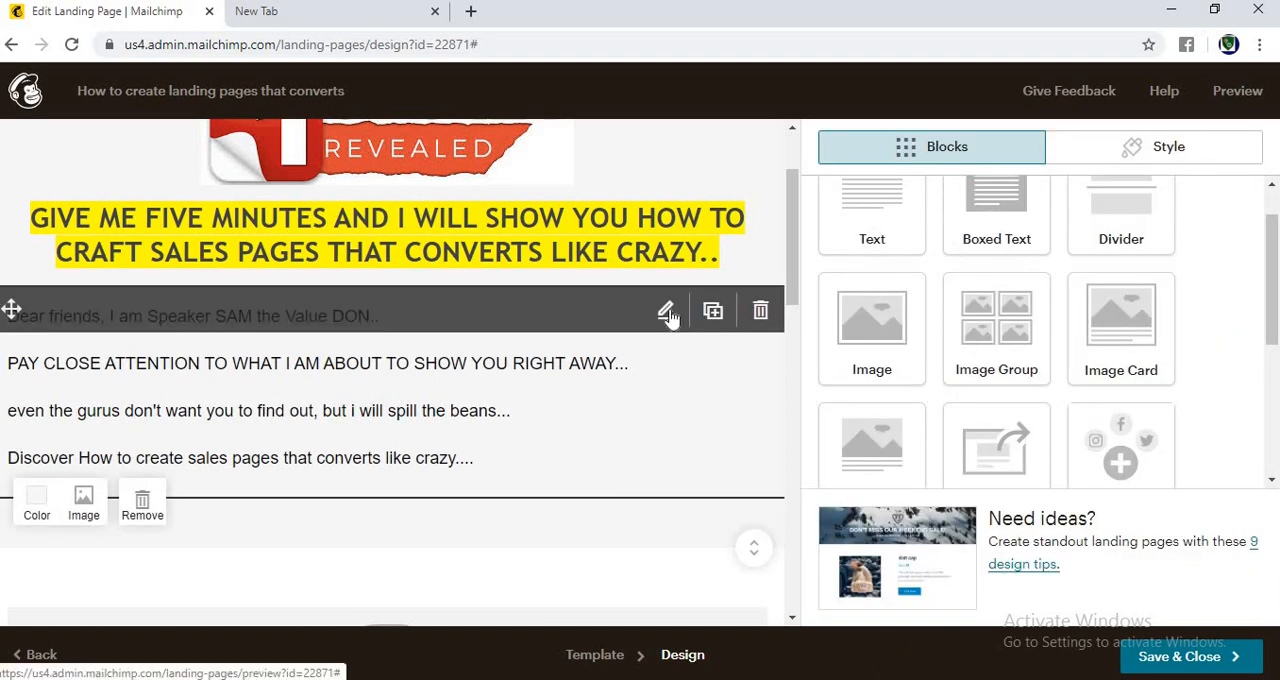
click(668, 314)
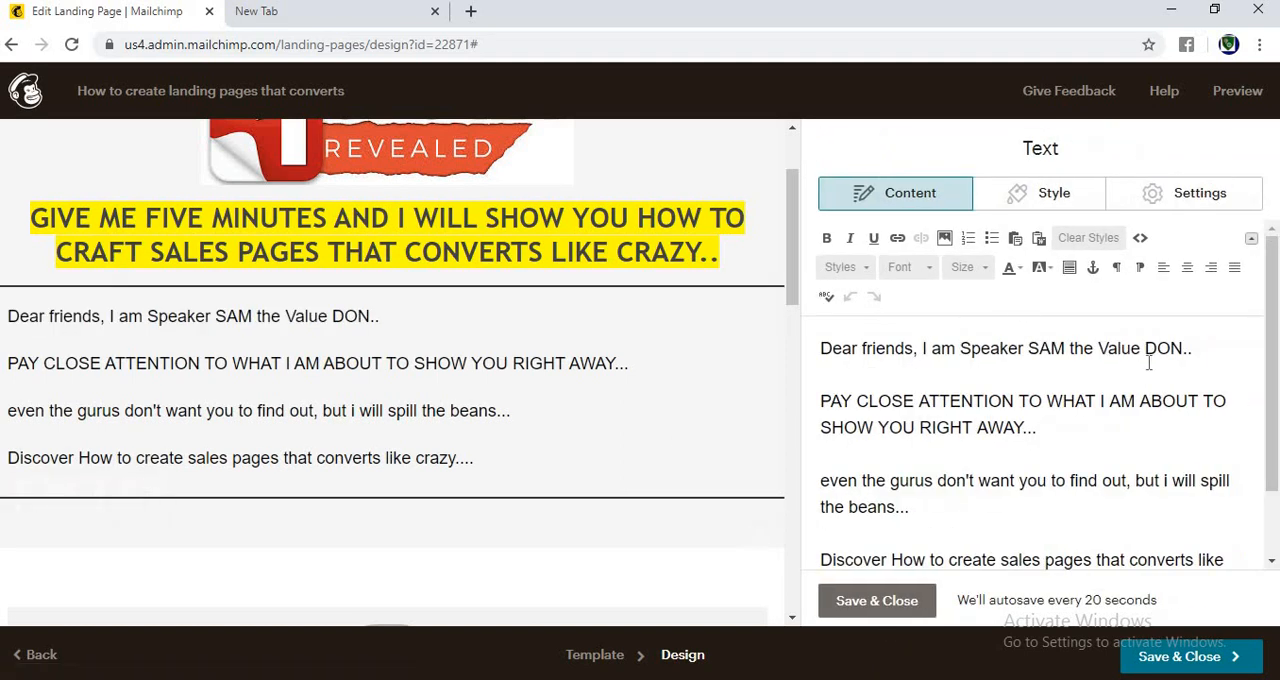
drag(870, 355, 820, 348)
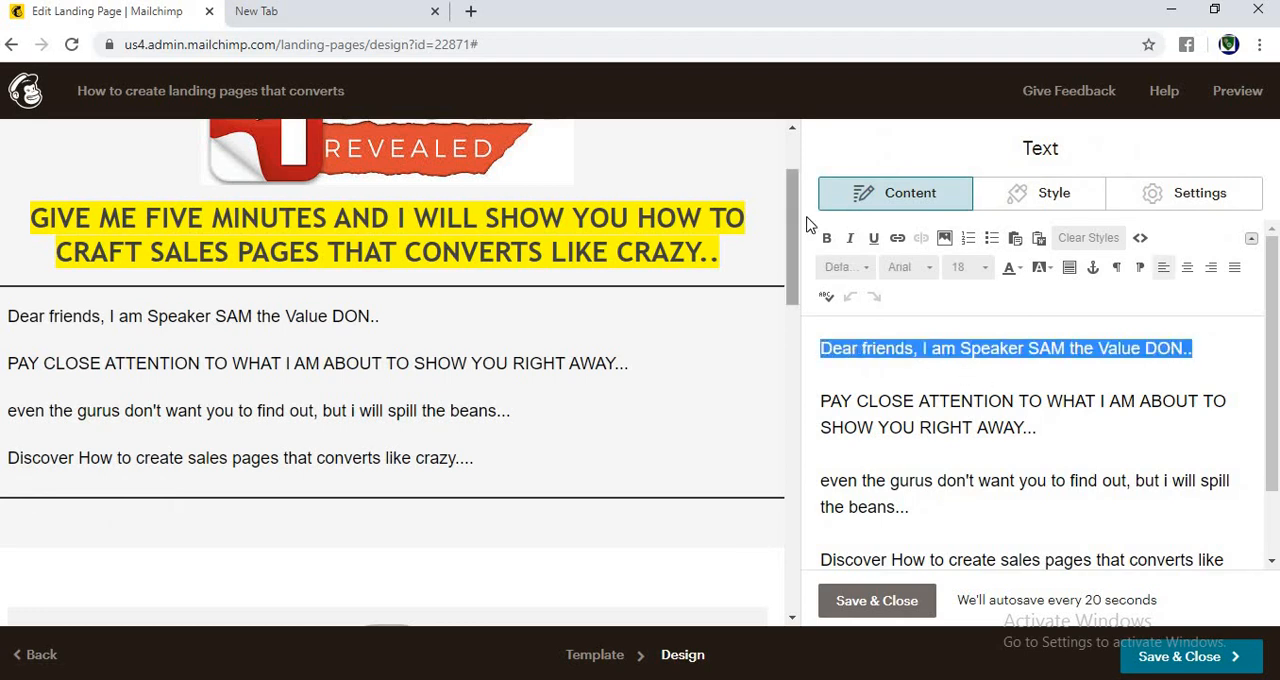
click(846, 242)
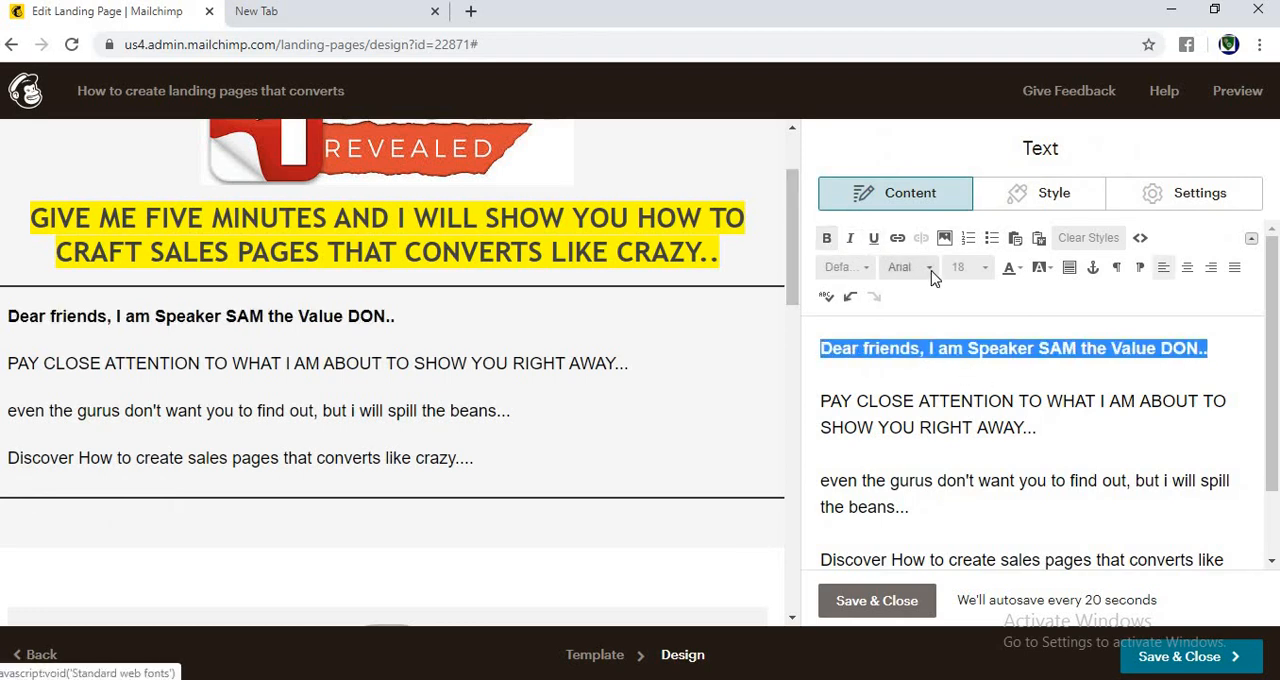
click(928, 270)
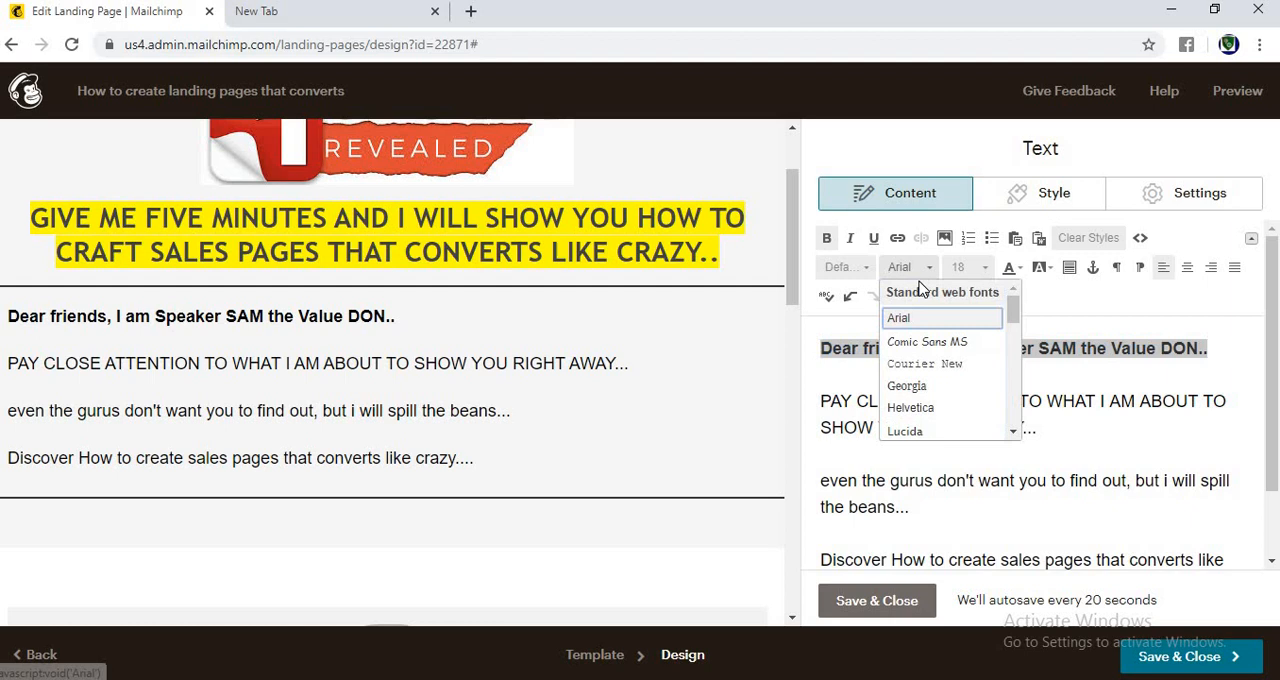
click(912, 387)
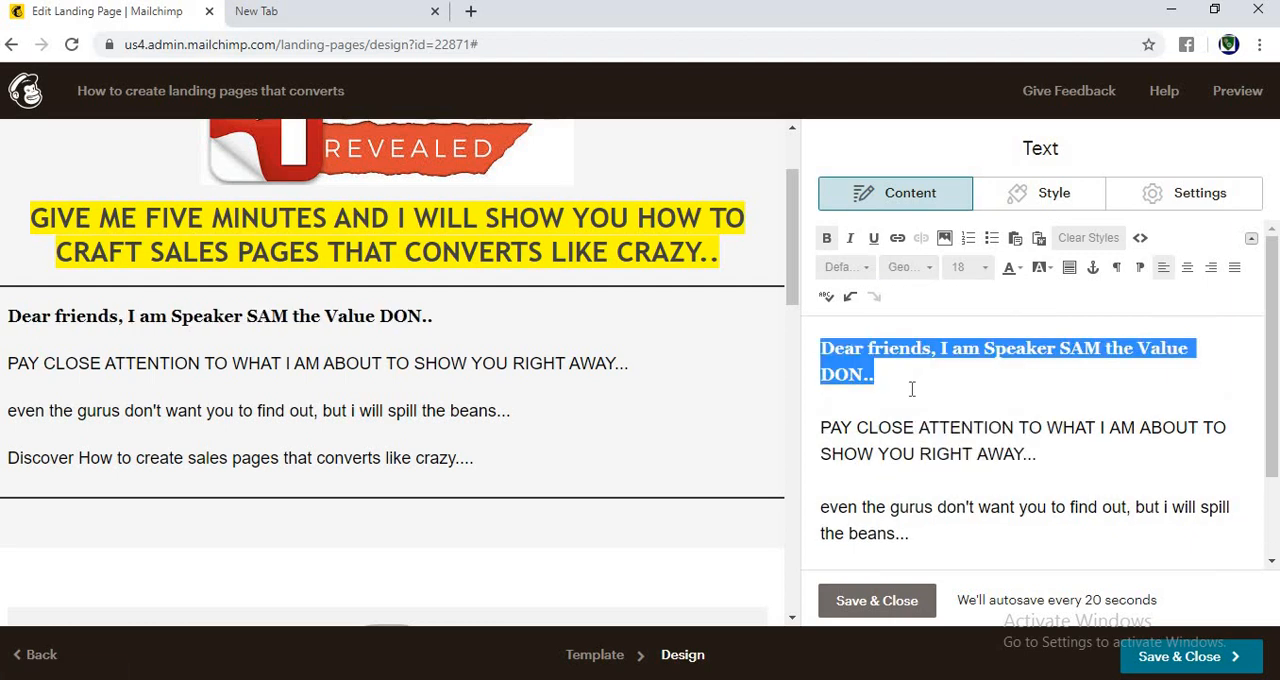
click(912, 389)
scroll(1022, 545, down, 2)
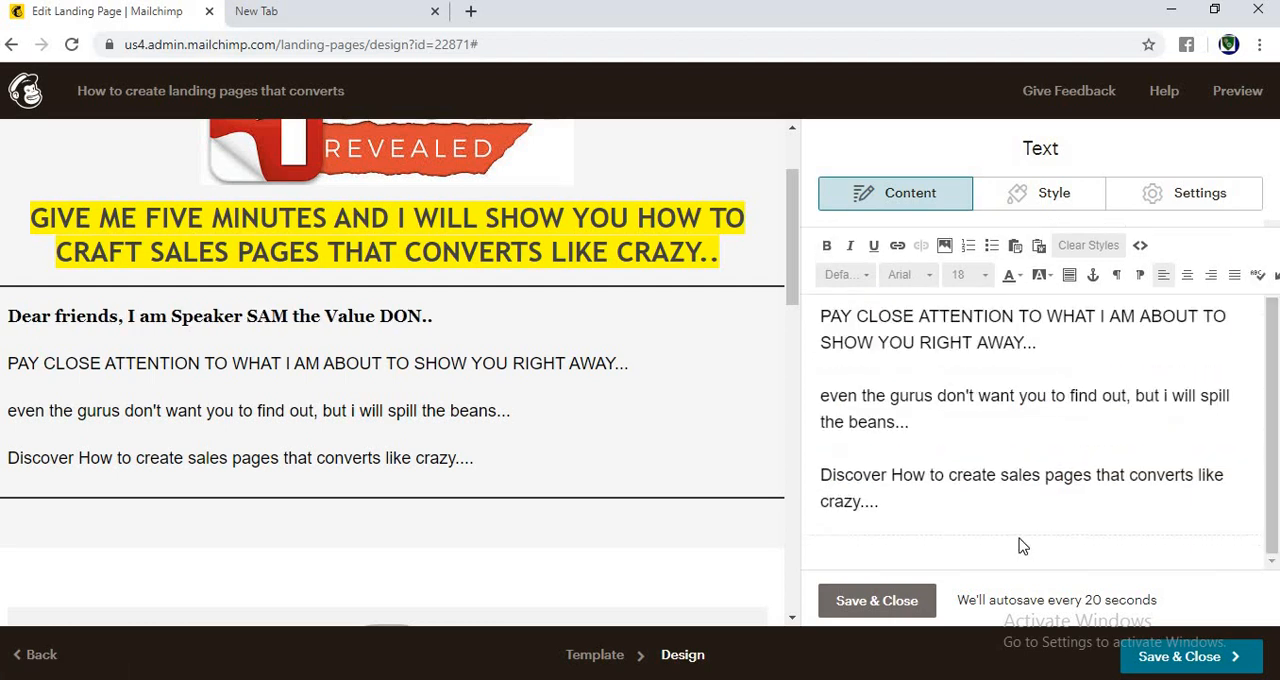
click(876, 601)
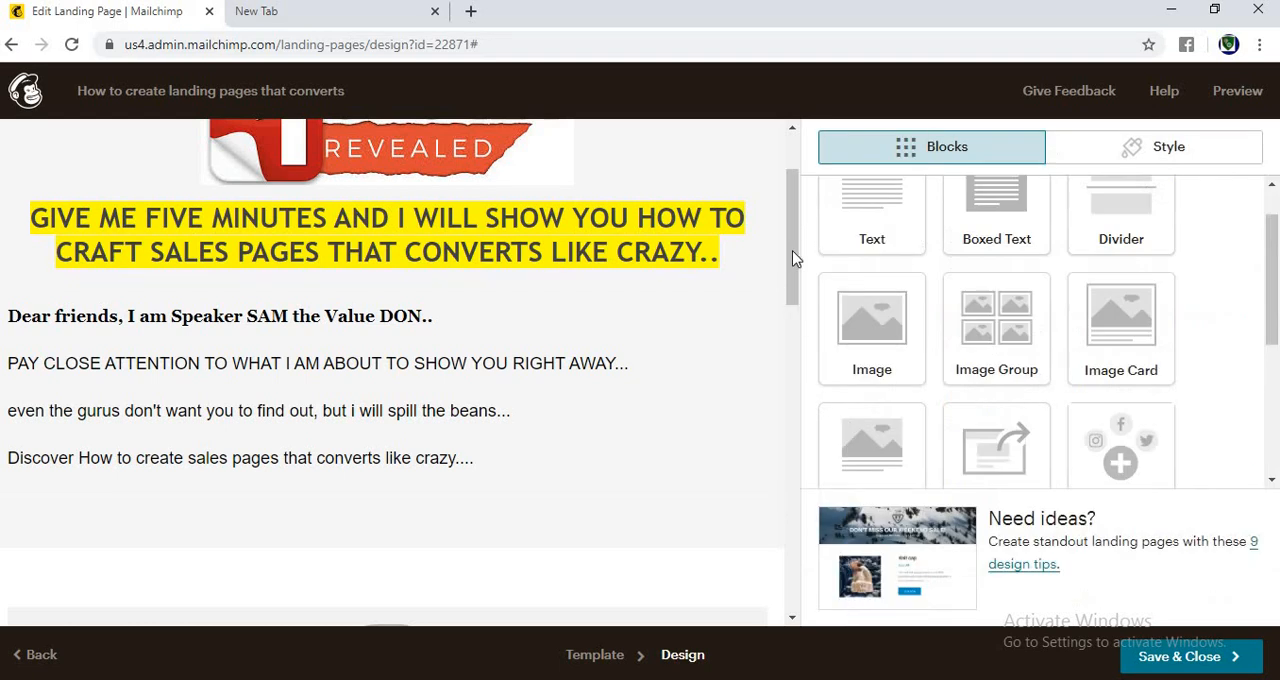
Step: Look through the available content blocks and the page area below the introductory text
scroll(790, 260, down, 1)
scroll(790, 277, down, 2)
scroll(790, 277, up, 2)
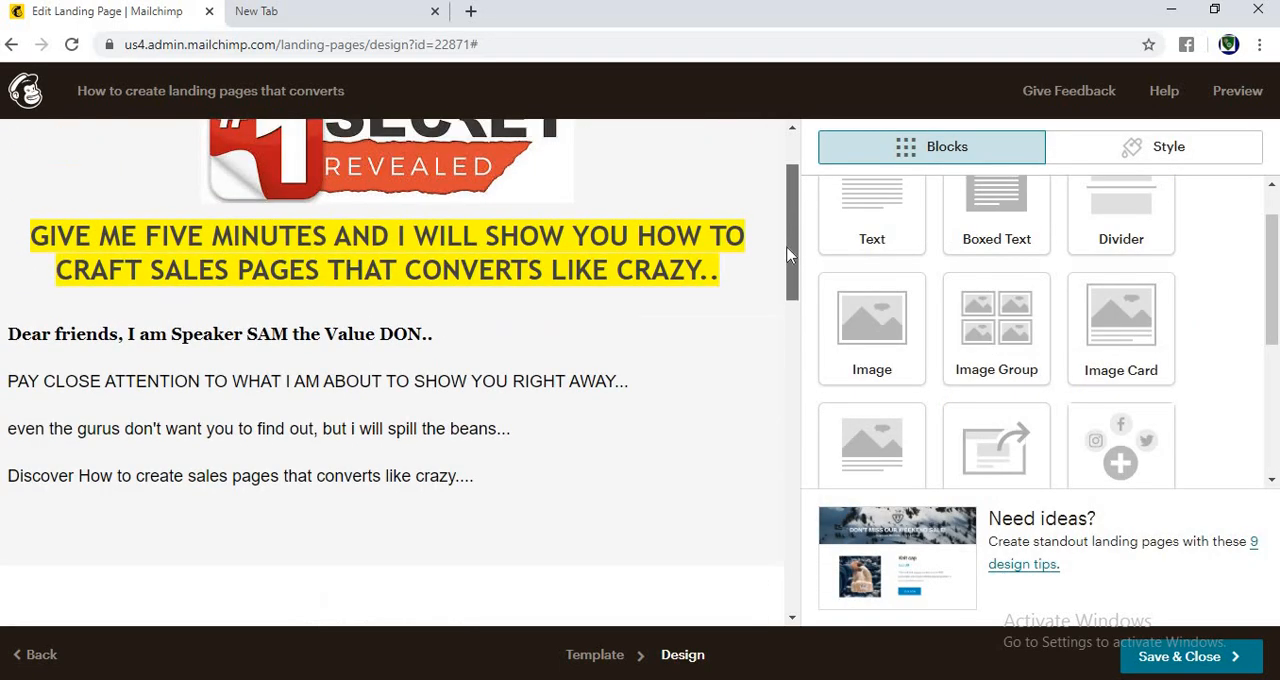
scroll(790, 277, down, 1)
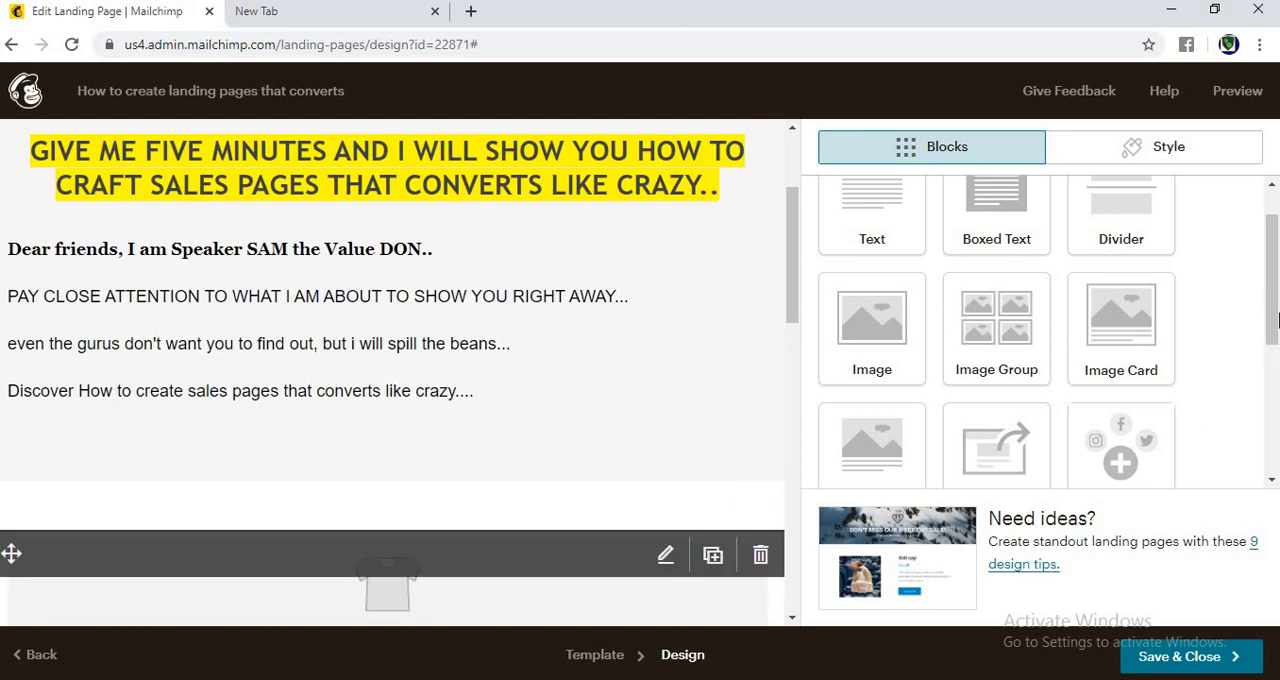
scroll(1275, 347, down, 2)
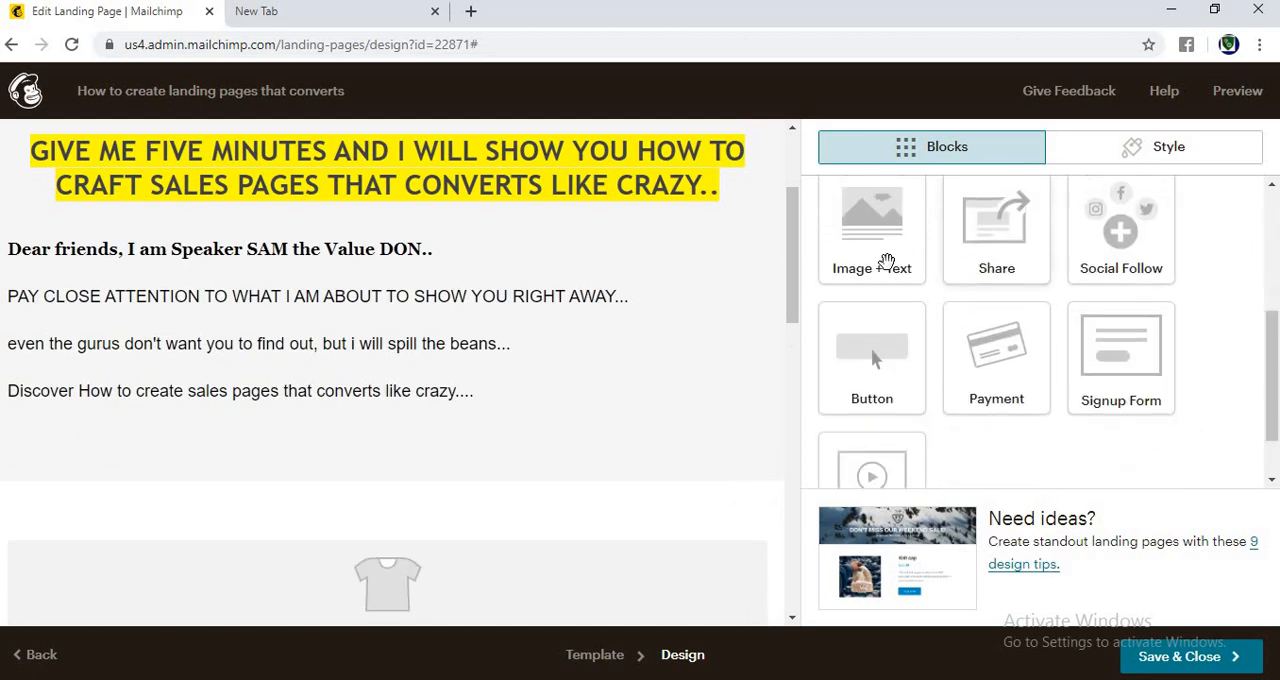
mouse_move(794, 250)
mouse_down()
mouse_move(771, 331)
mouse_move(775, 226)
mouse_move(777, 262)
mouse_up()
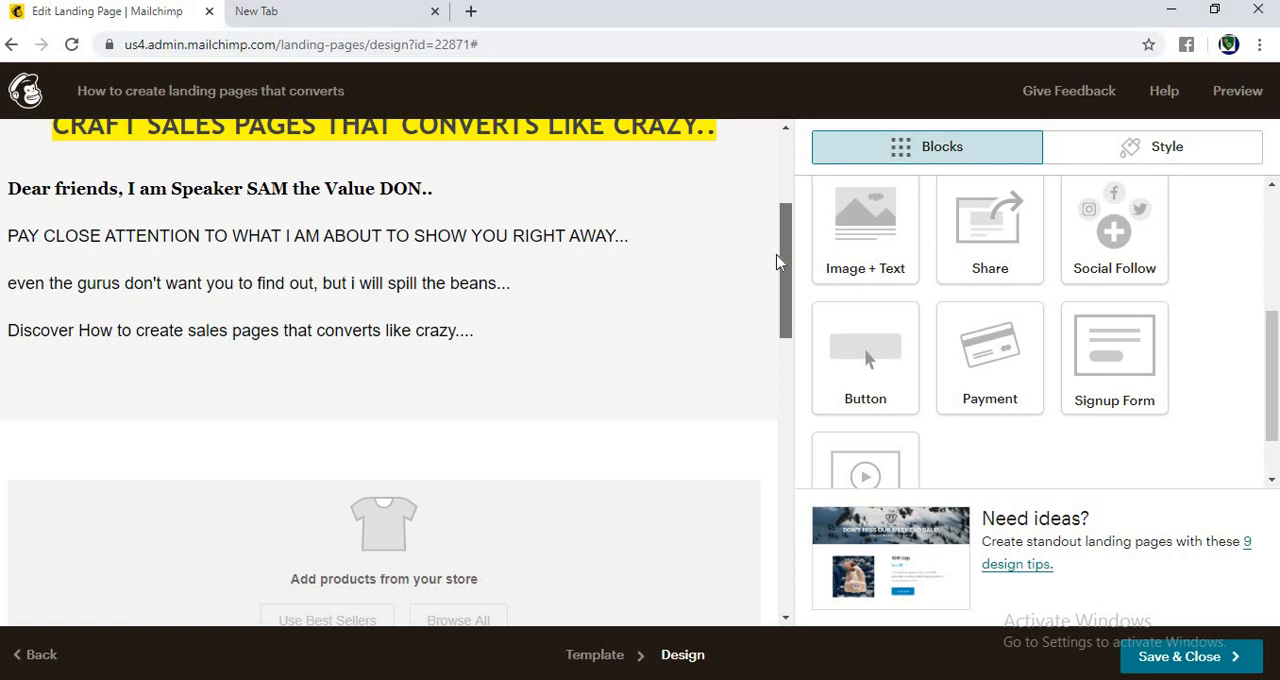
drag(778, 262, 778, 284)
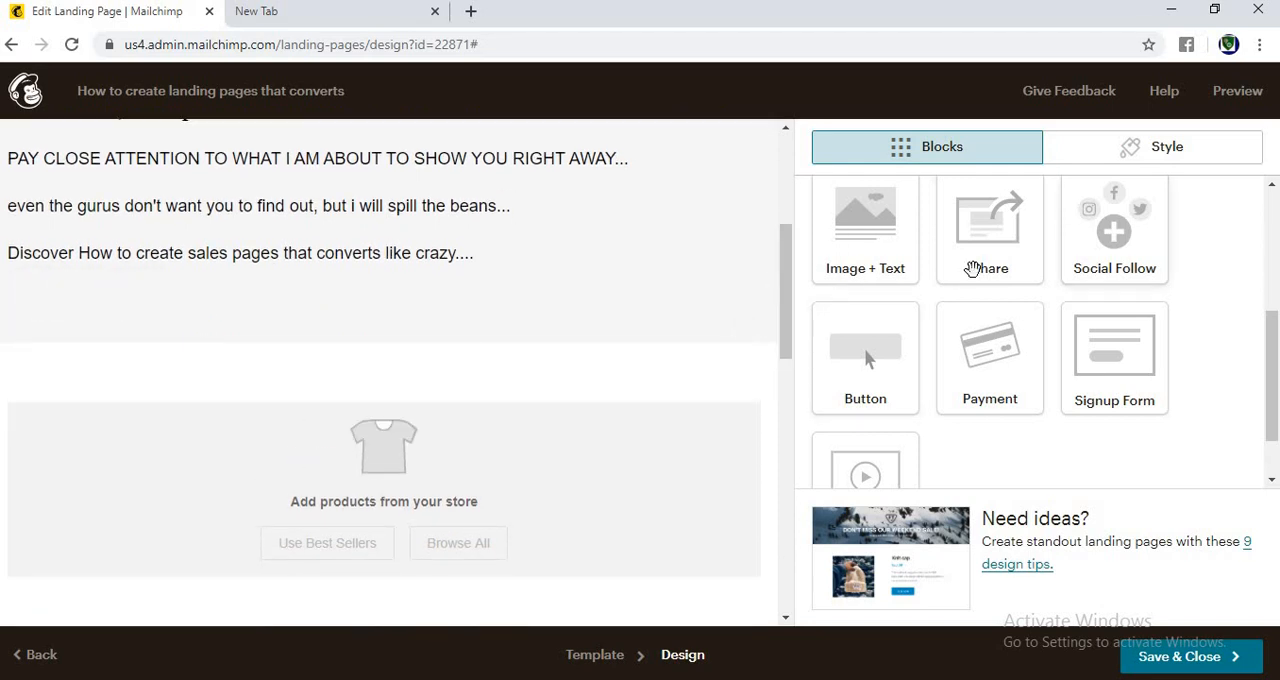
scroll(1277, 408, down, 2)
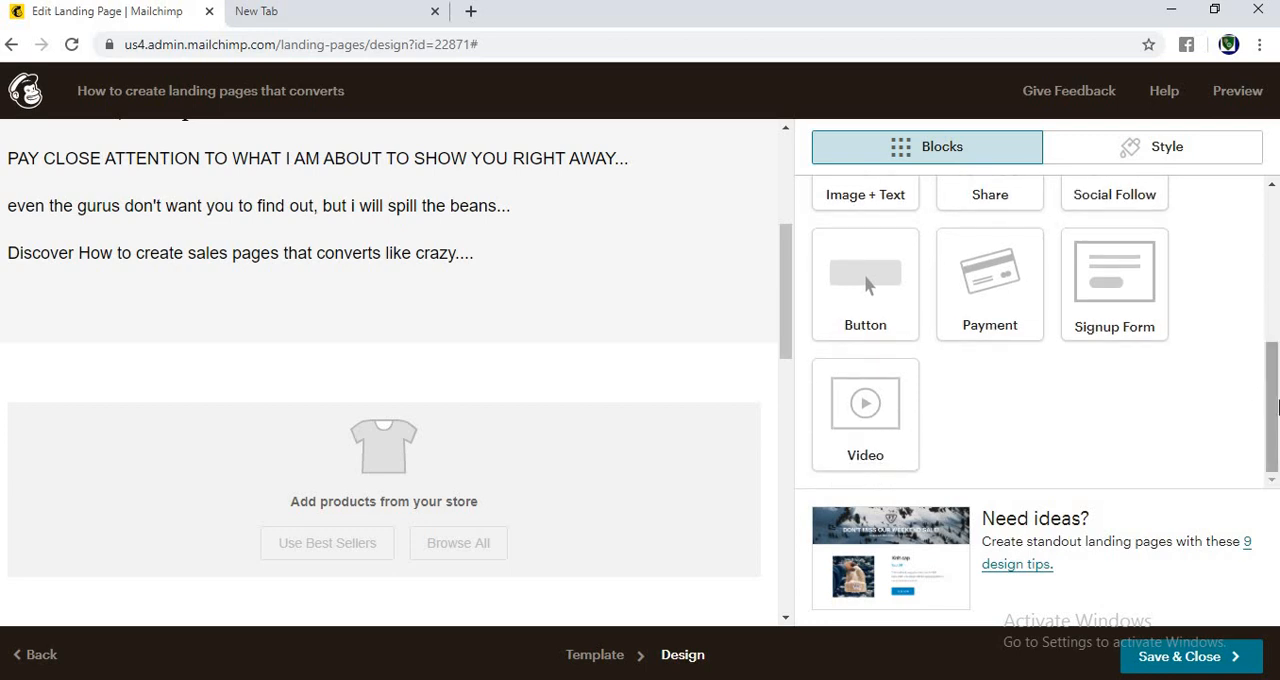
scroll(1265, 318, up, 2)
drag(1265, 318, 1265, 303)
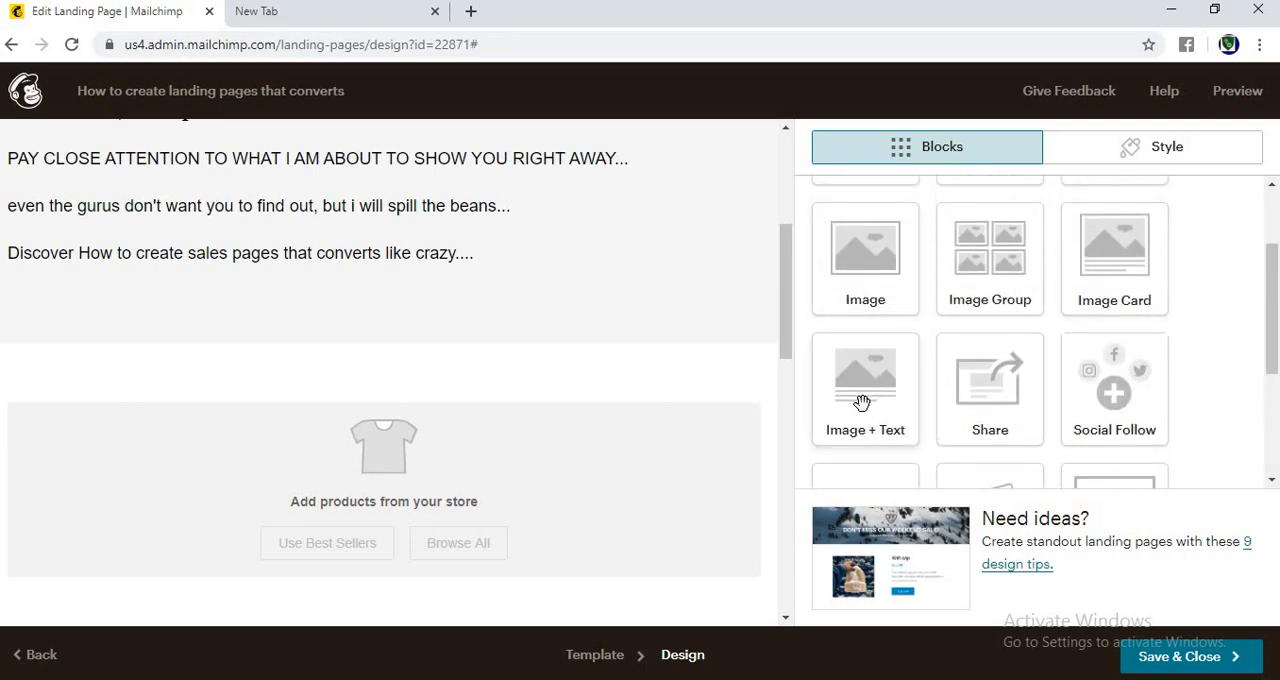
scroll(1270, 290, up, 2)
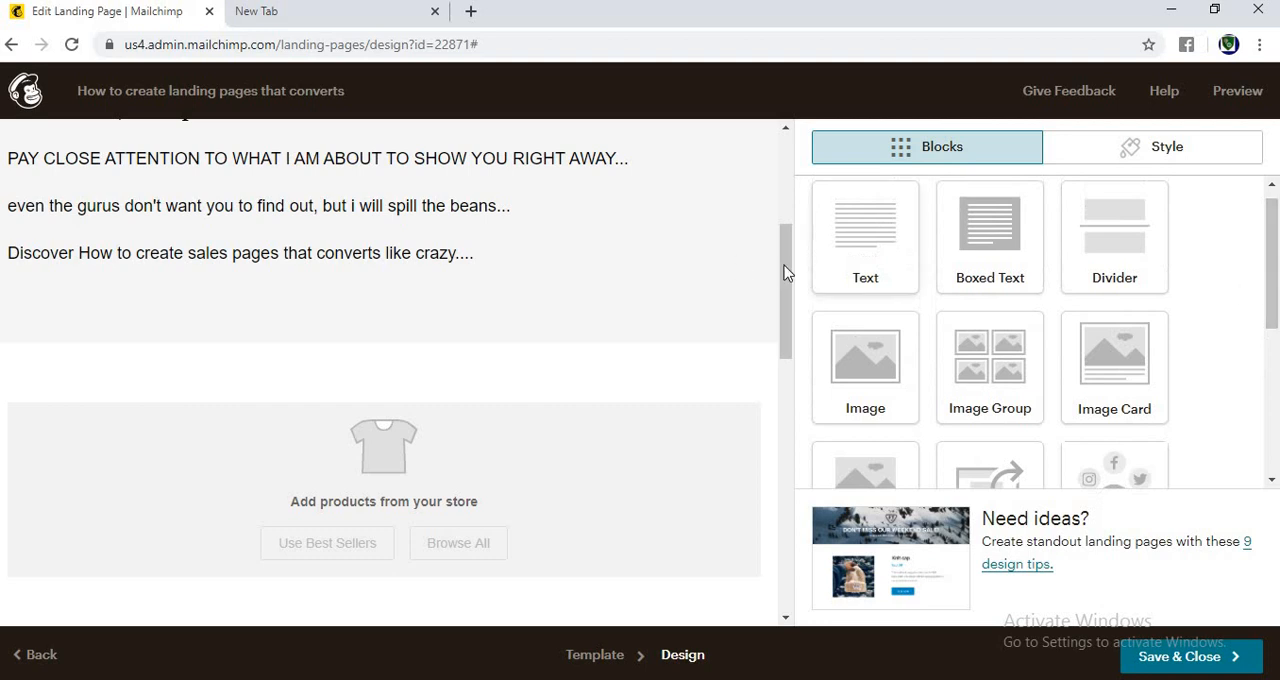
Step: Add a text block below the introductory text and replace its placeholder with "INTRODUCING MY LATEST COURSE"
drag(350, 371, 439, 338)
click(659, 316)
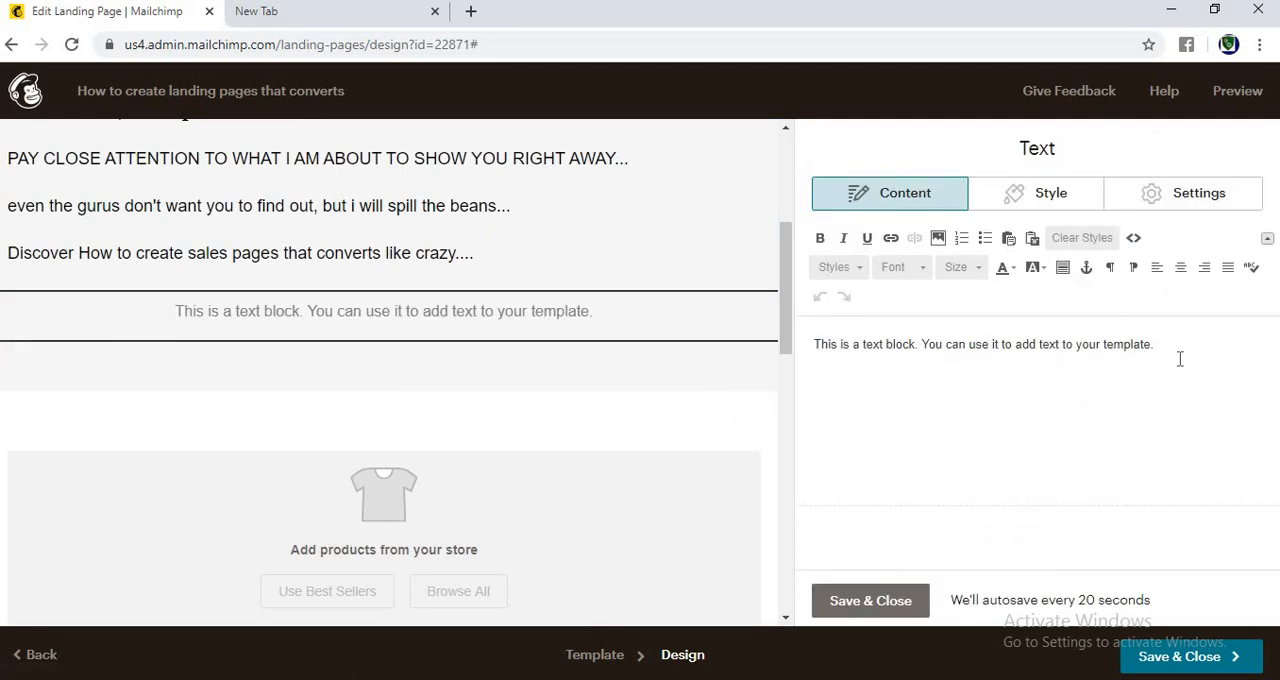
key(ctrl+a)
key(BackSpace)
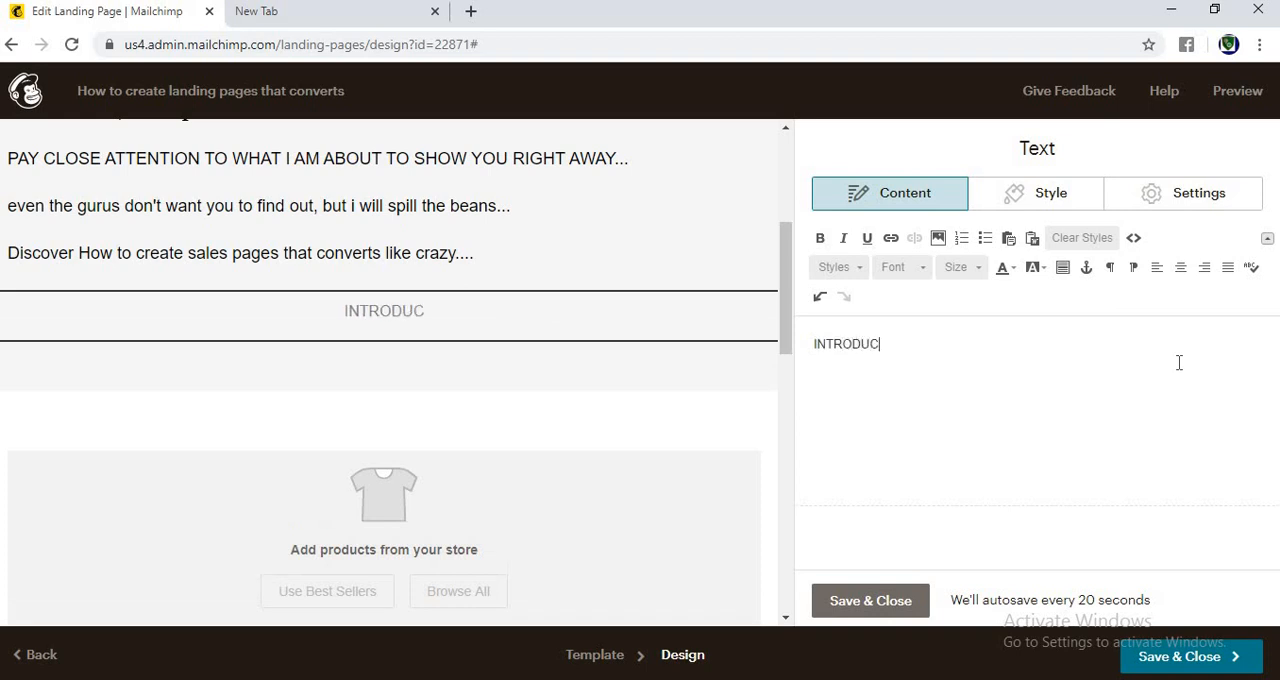
text(INTRODUCING)
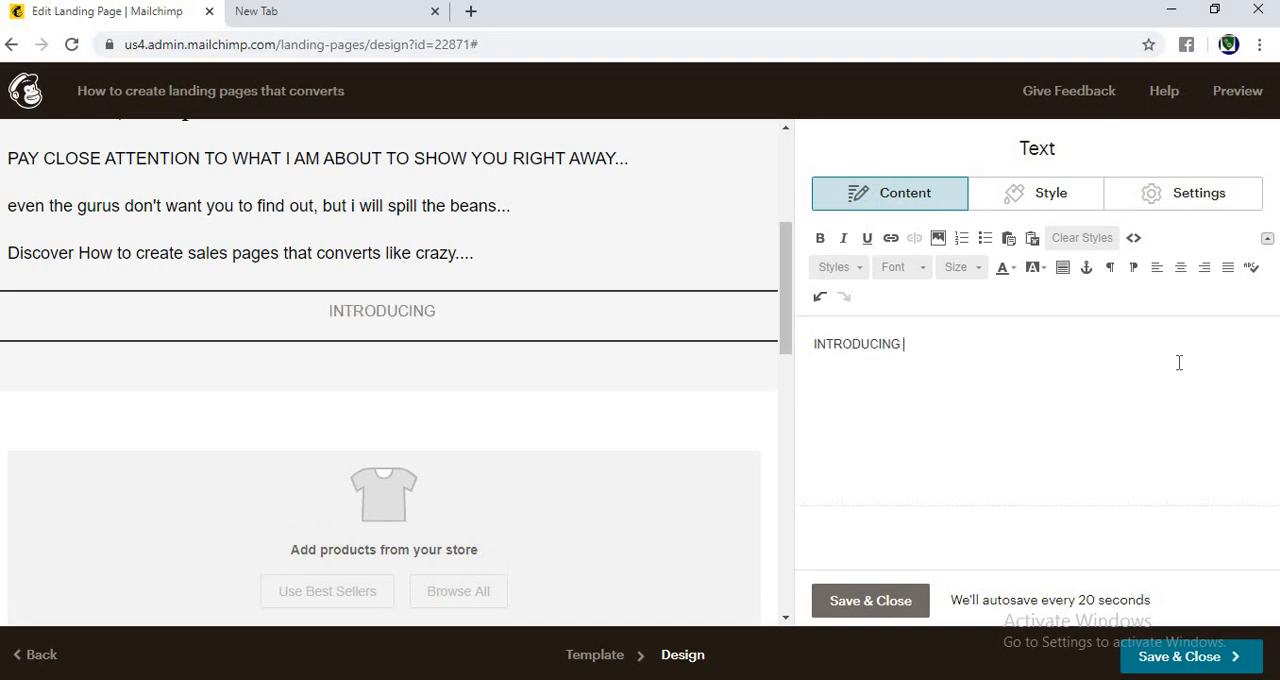
text( MY LATEST )
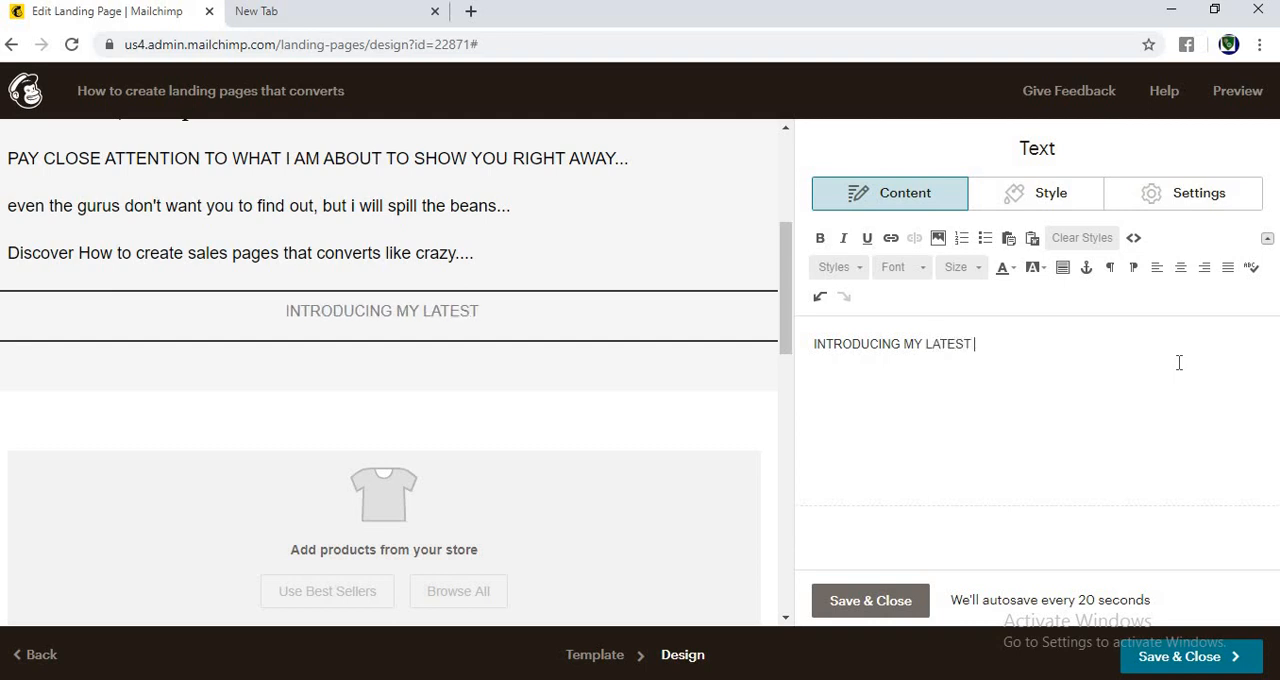
text(COURSE)
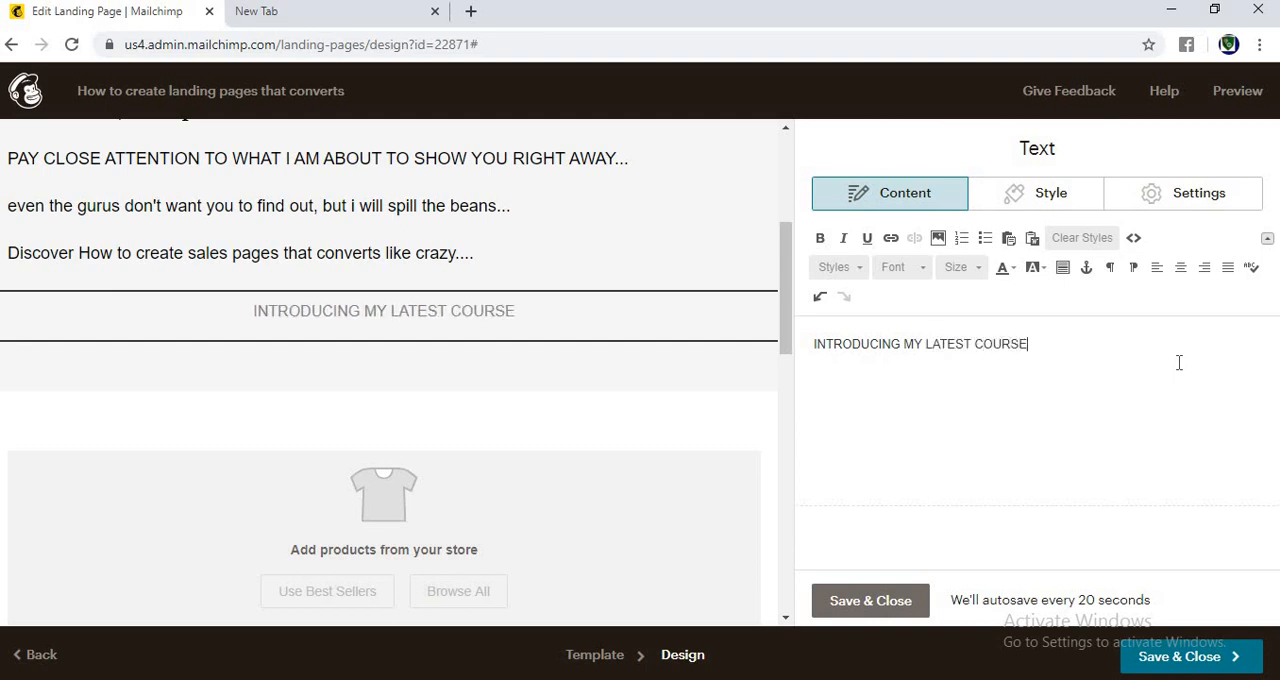
Step: Format the "INTRODUCING MY LATEST COURSE" line as centered Georgia text at size 32
key(ctrl+a)
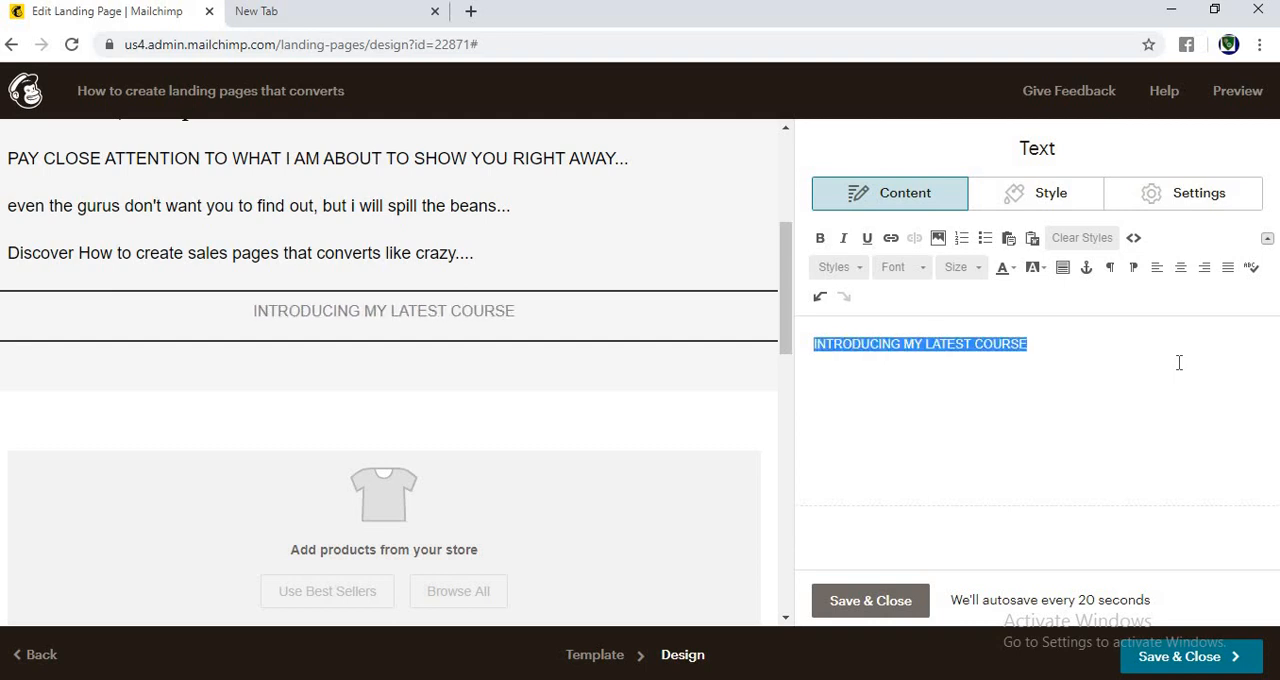
click(1180, 267)
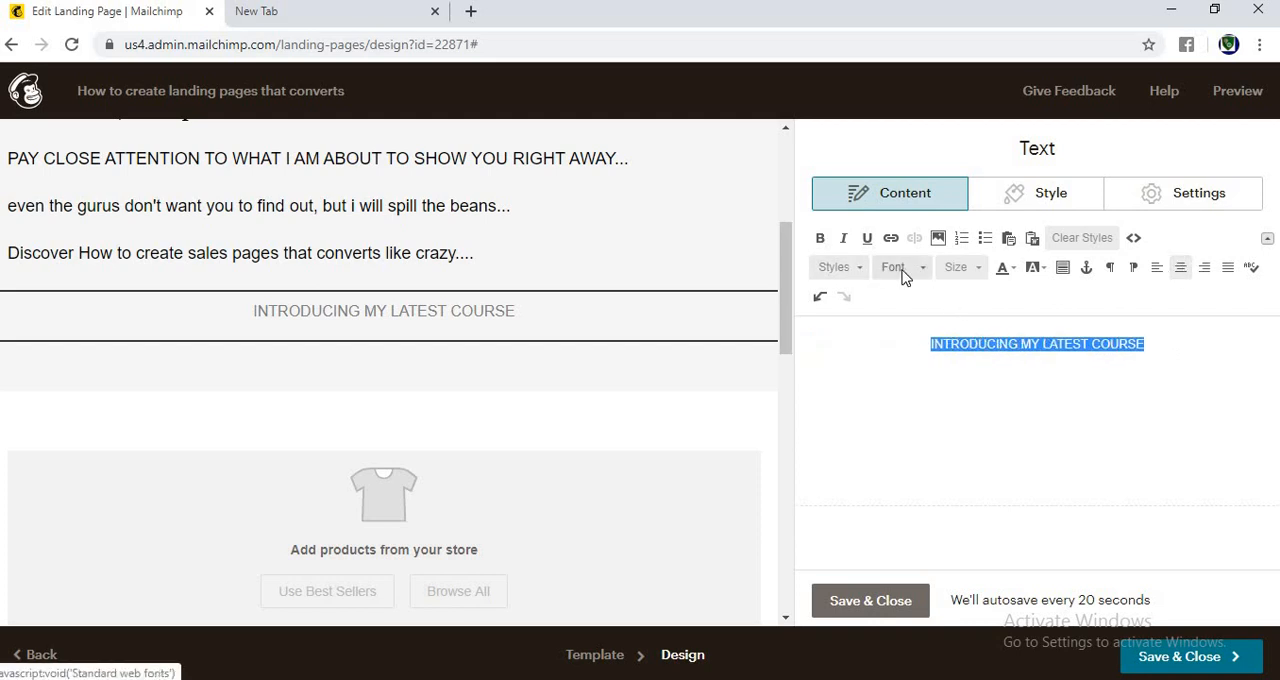
click(921, 268)
click(930, 268)
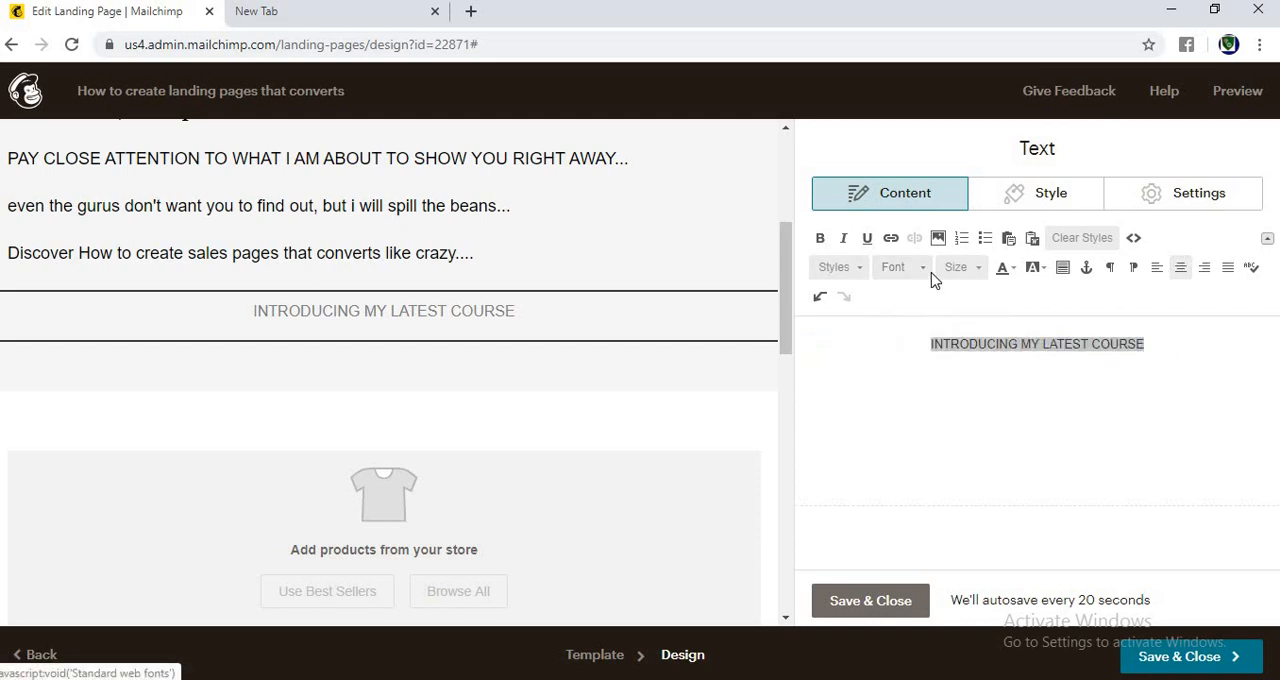
click(921, 268)
click(908, 386)
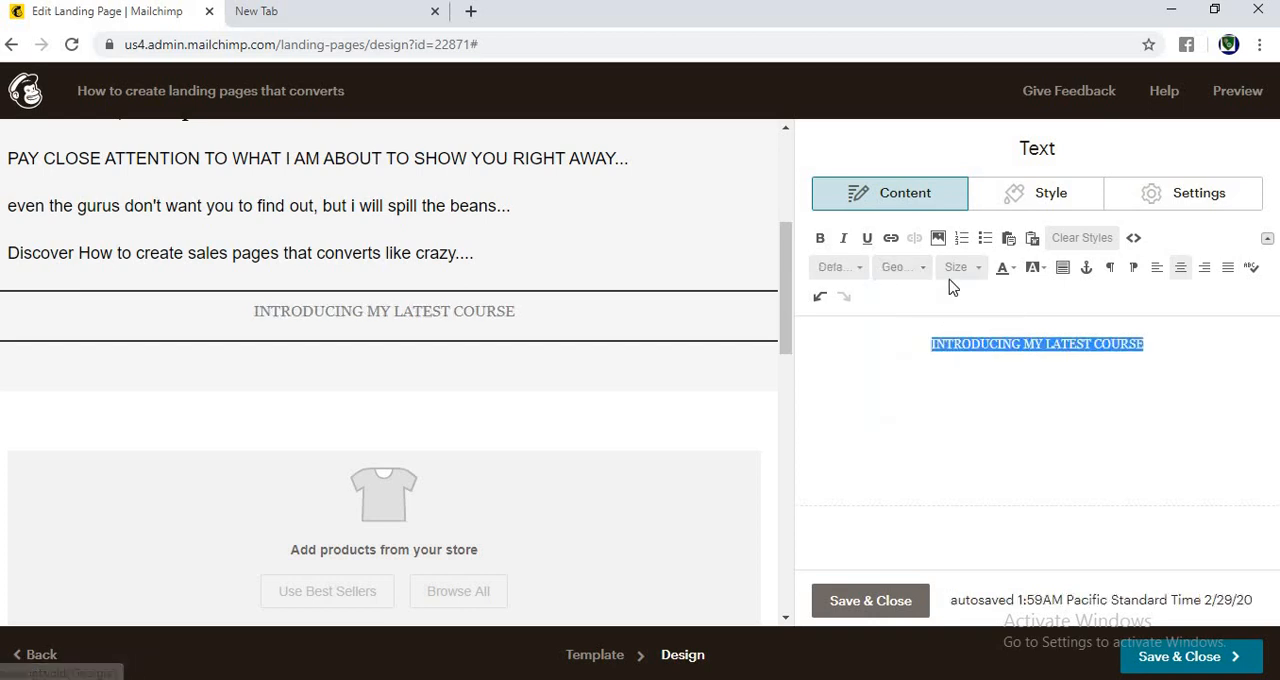
click(975, 279)
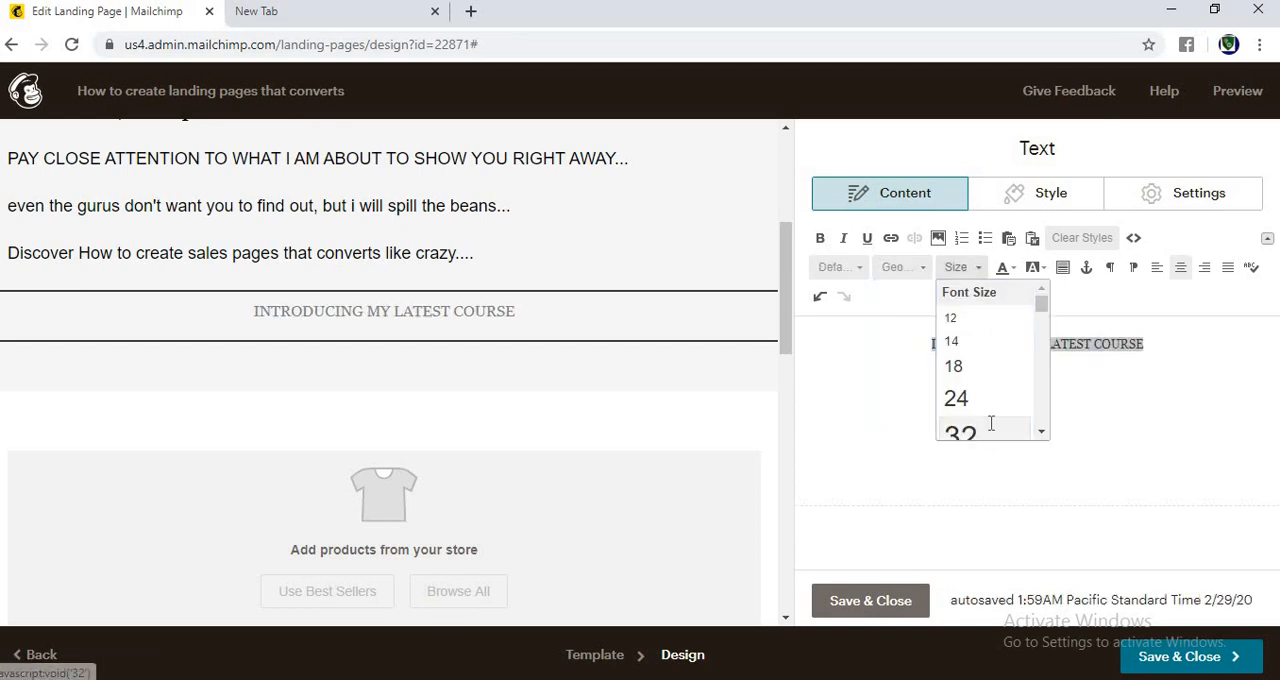
click(989, 428)
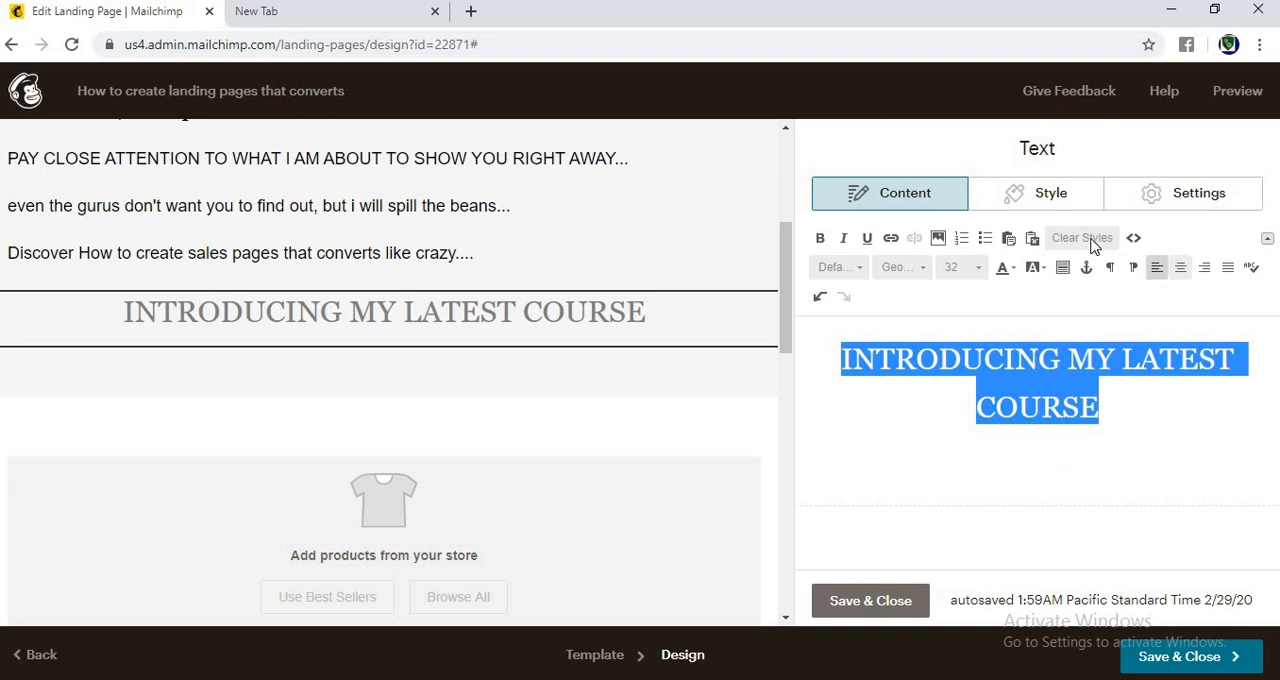
Step: Set the text color of the "INTRODUCING MY LATEST COURSE" block to dark red #af2323
click(1156, 208)
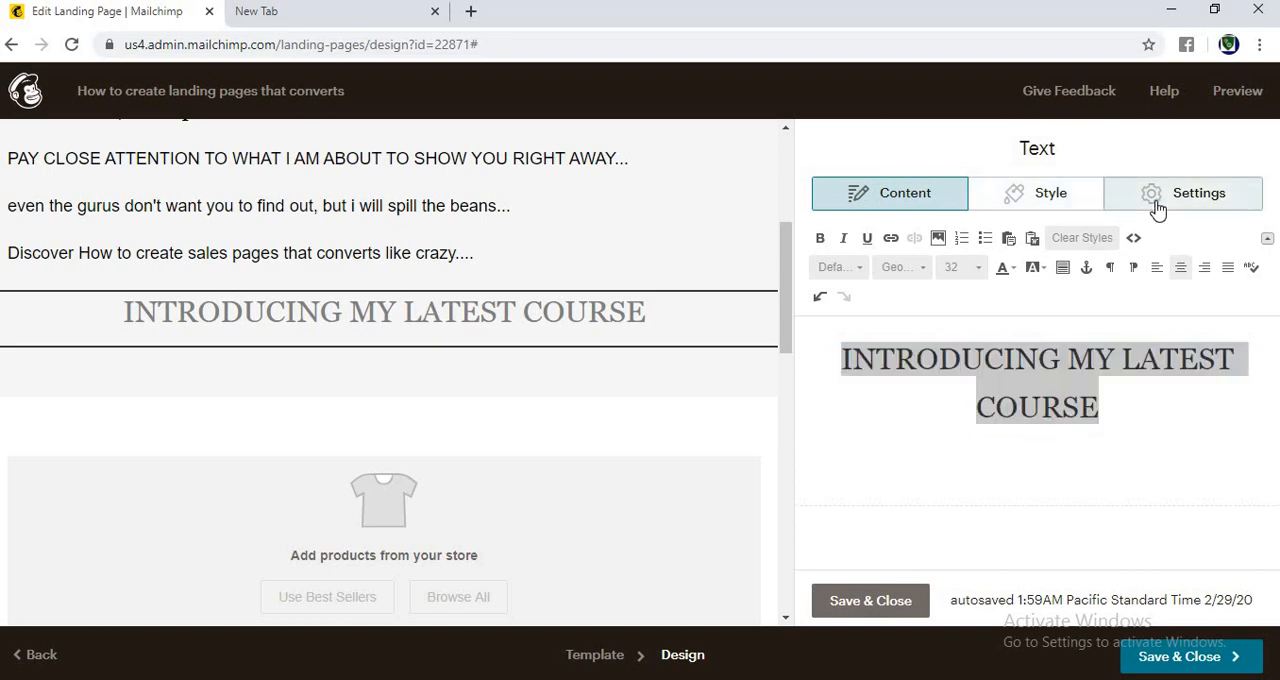
click(1034, 207)
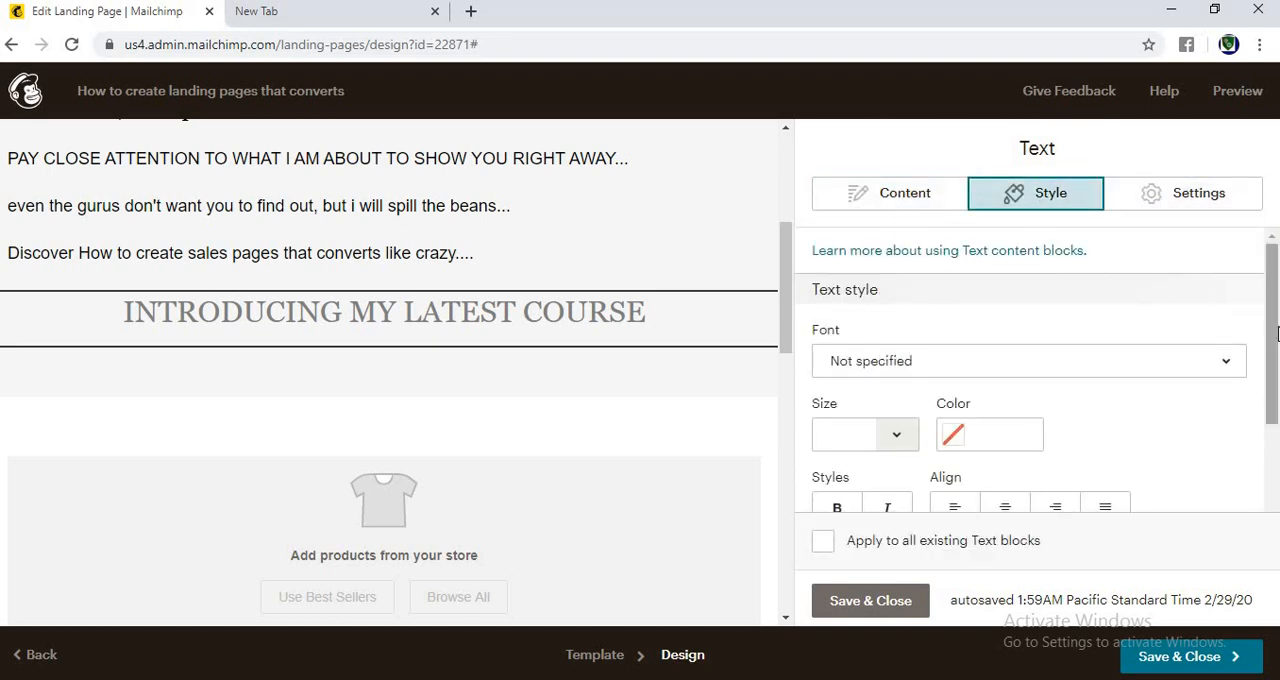
drag(1270, 376, 1275, 421)
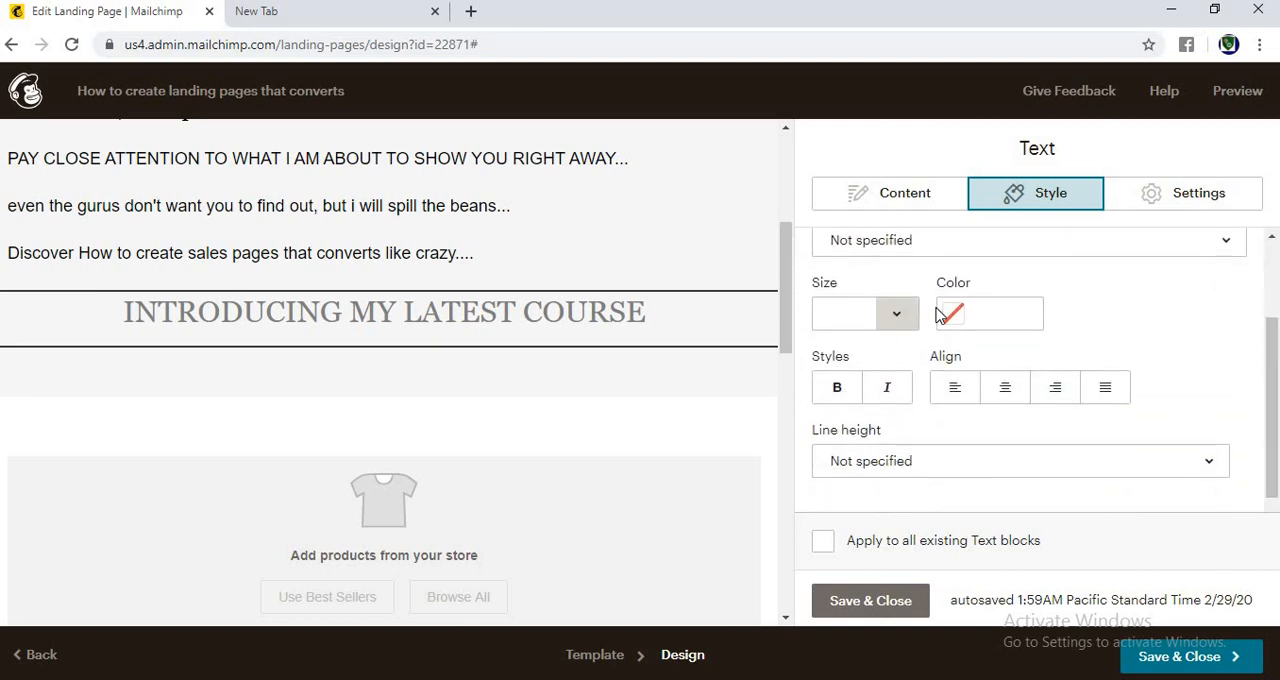
click(965, 318)
click(993, 323)
click(1062, 356)
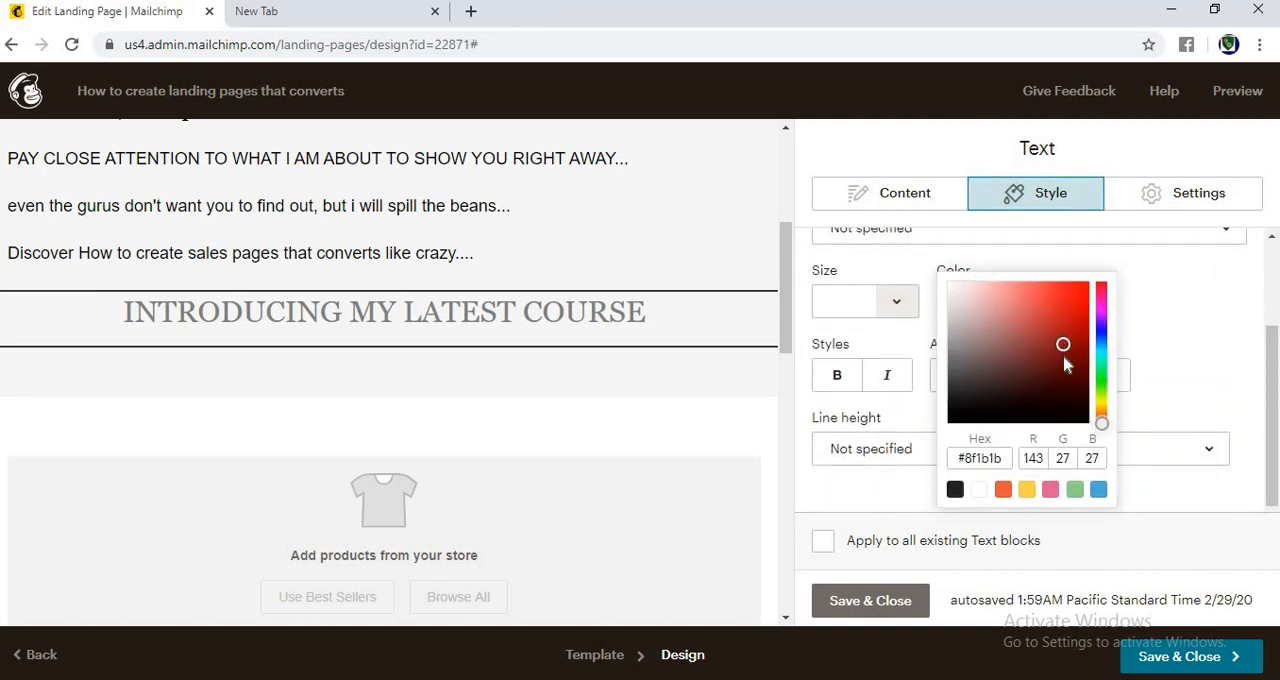
drag(1062, 341, 1061, 327)
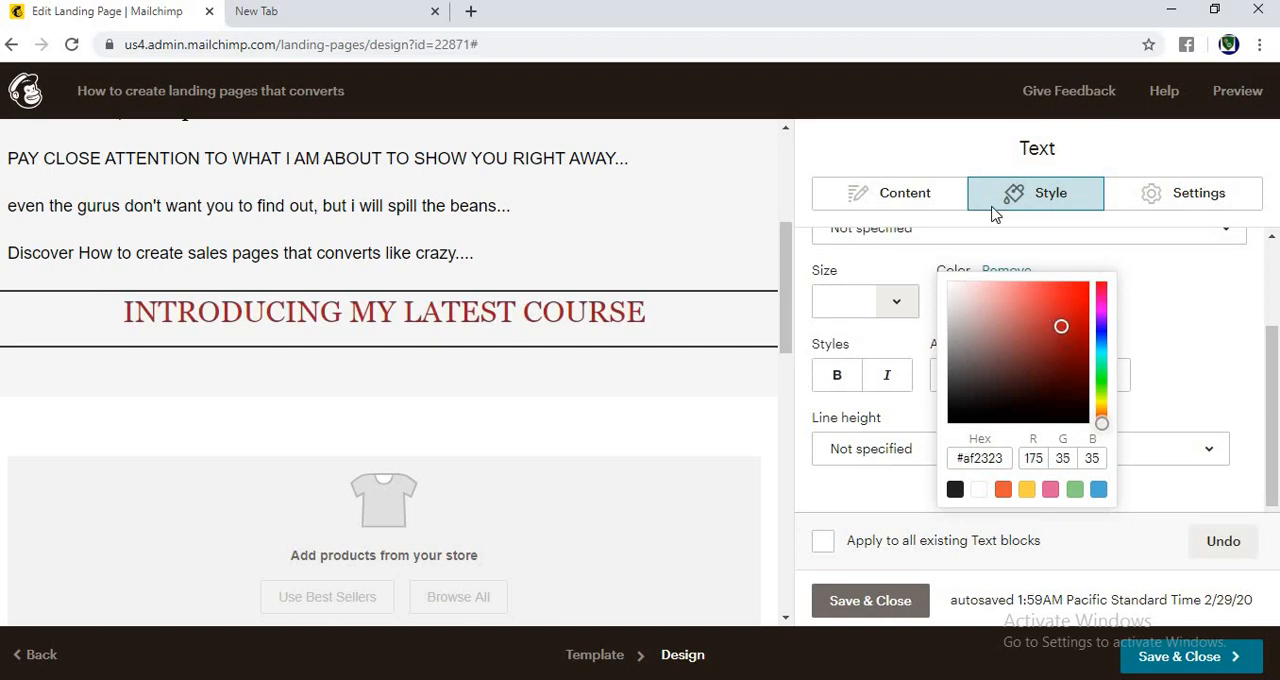
Step: Highlight the "INTRODUCING MY LATEST COURSE" line with a yellow background, and save and close the text block
click(912, 196)
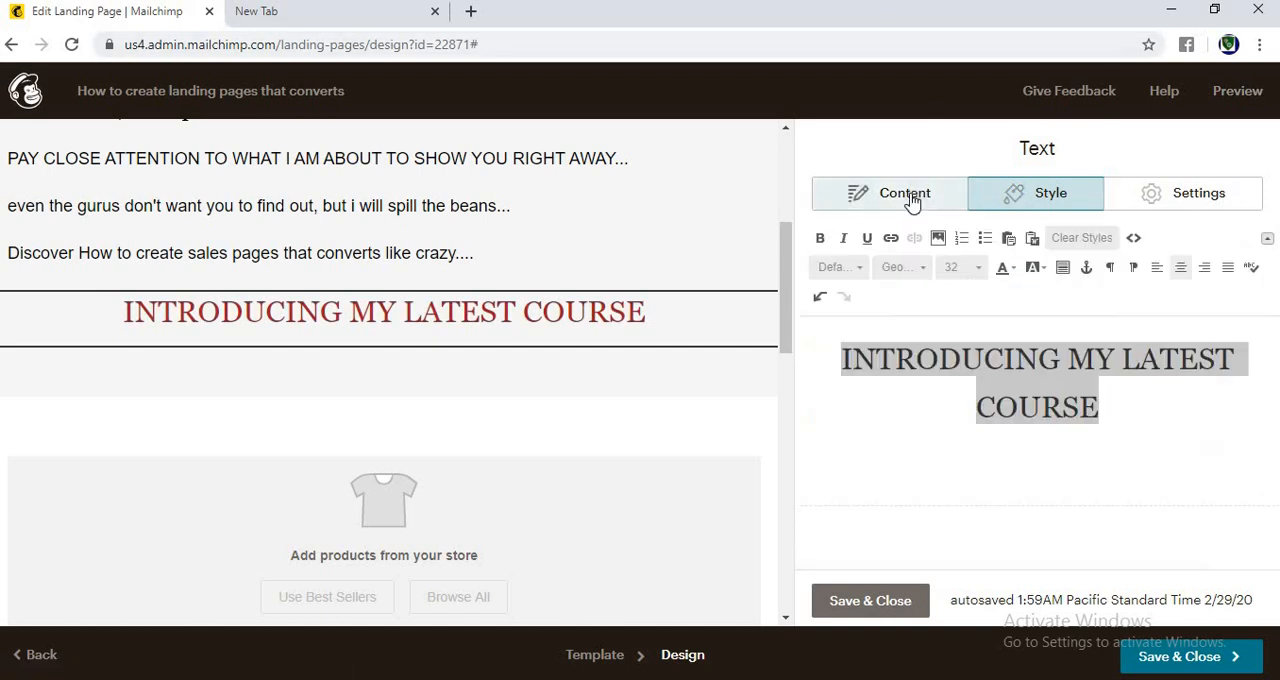
click(1036, 267)
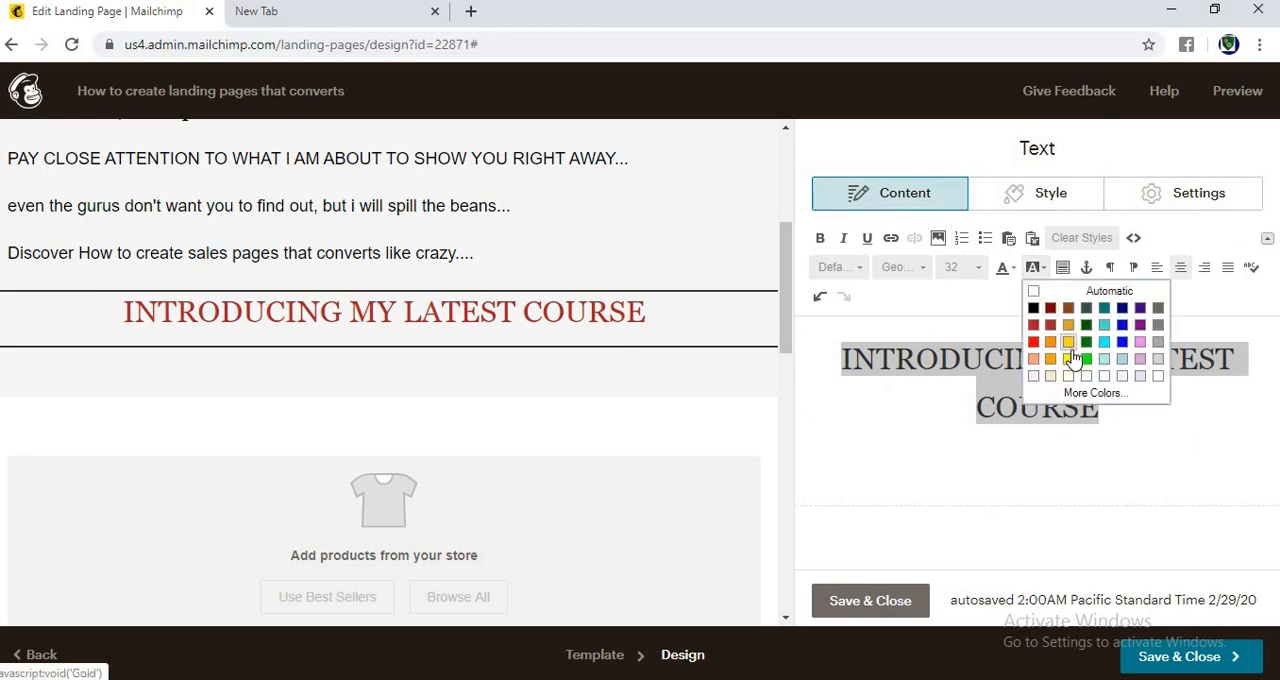
click(1068, 359)
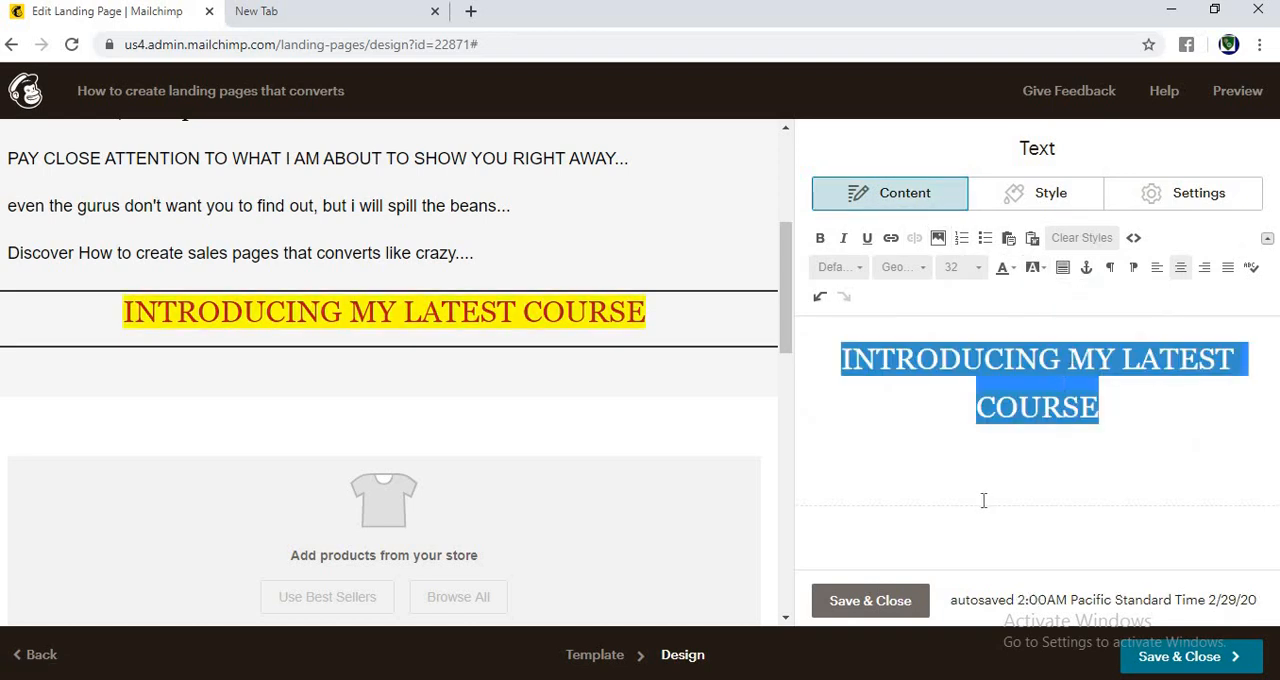
mouse_move(787, 304)
mouse_down()
mouse_move(787, 272)
mouse_move(787, 288)
mouse_up()
click(870, 600)
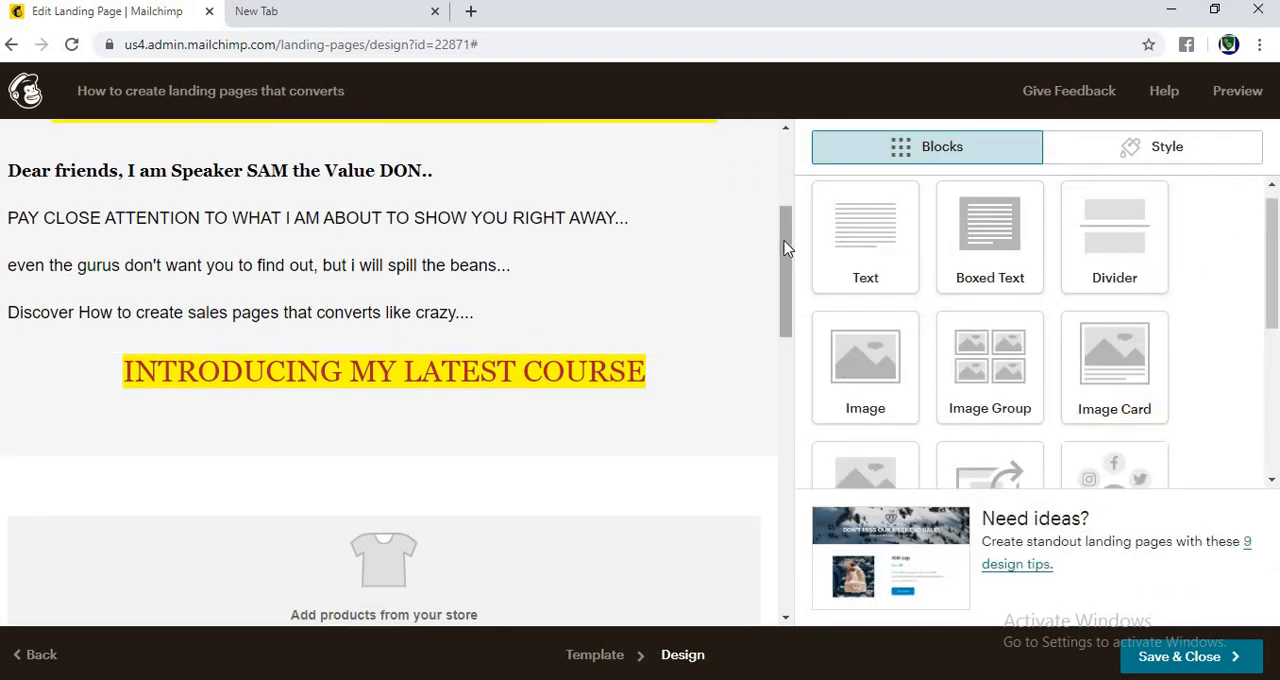
Step: Review the settings of the divider above the logo, the logo image block and the introductory text block
drag(786, 243, 786, 178)
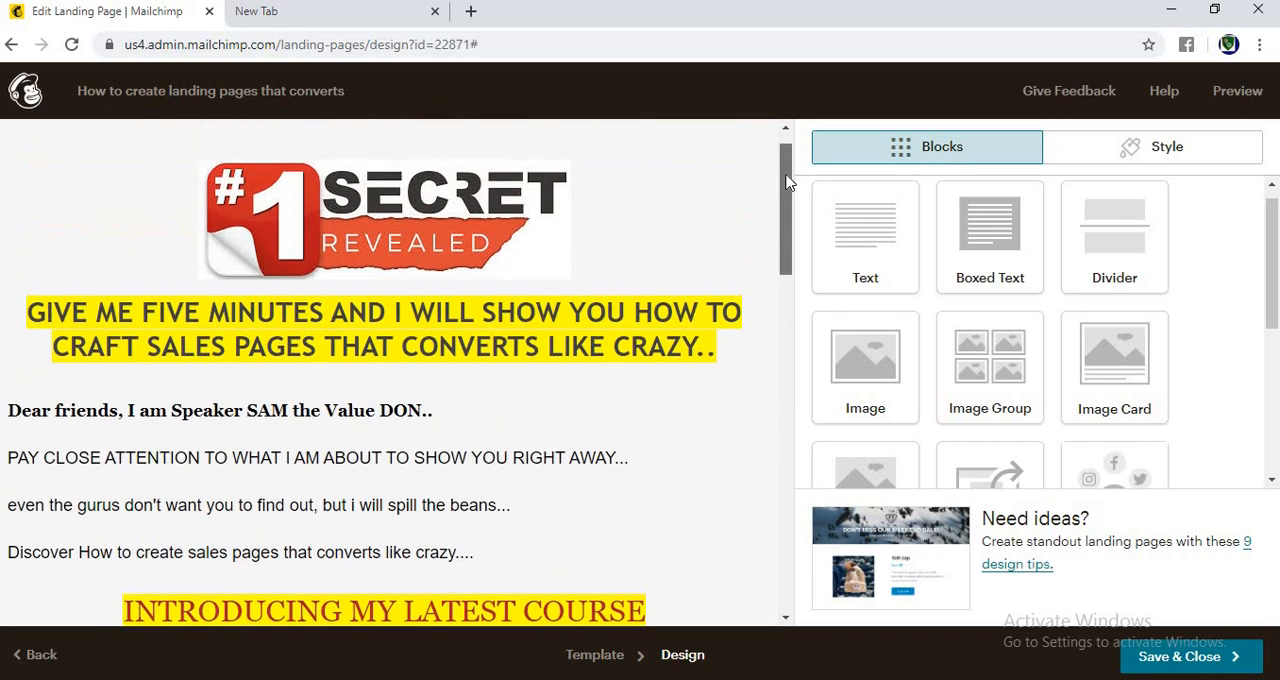
mouse_move(712, 205)
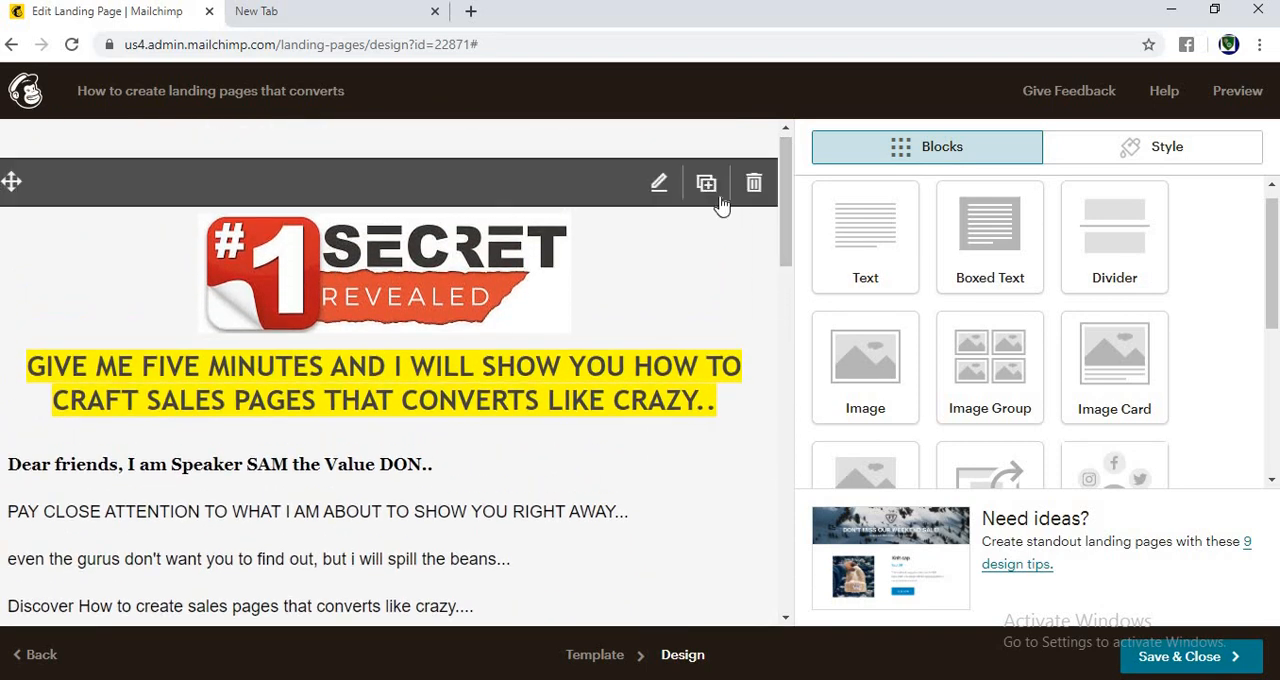
click(657, 190)
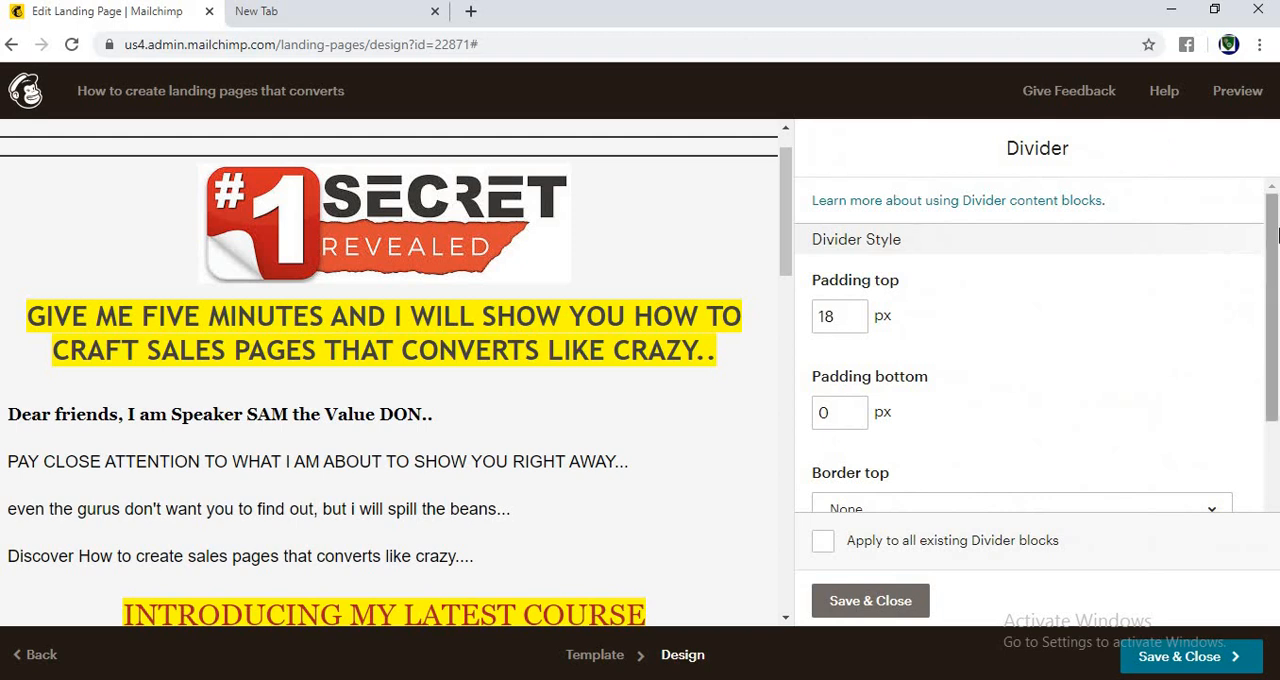
drag(1274, 233, 1274, 320)
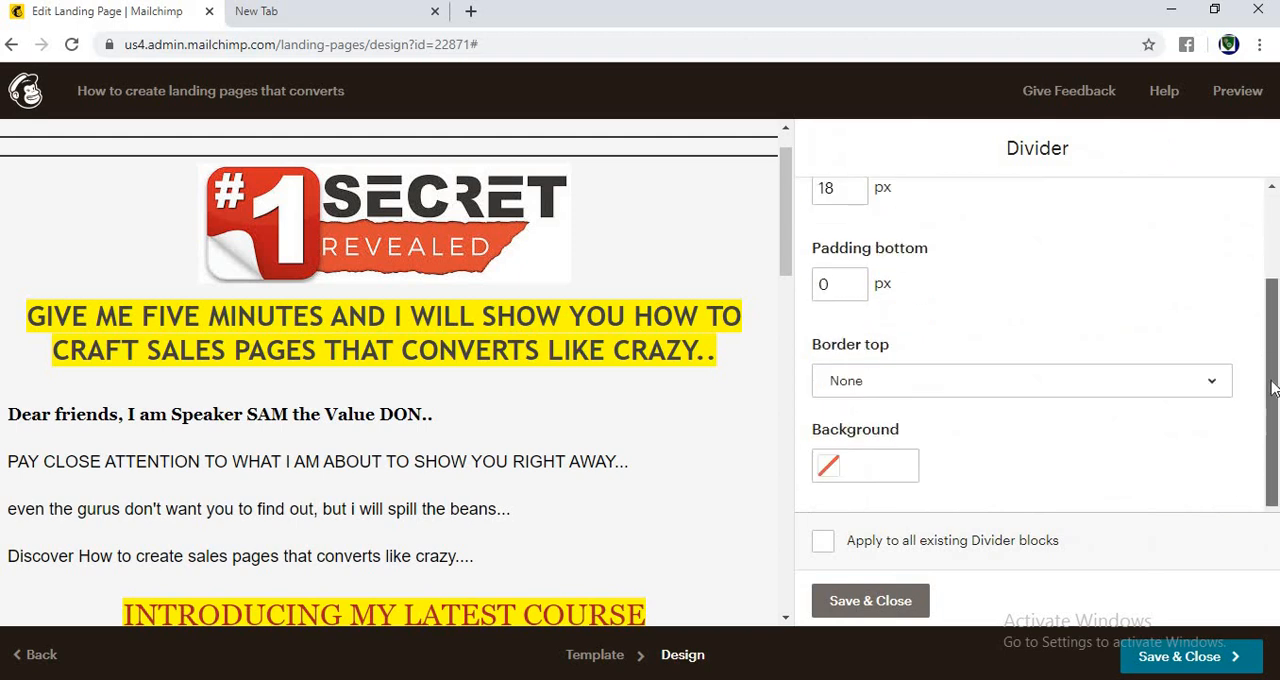
click(700, 228)
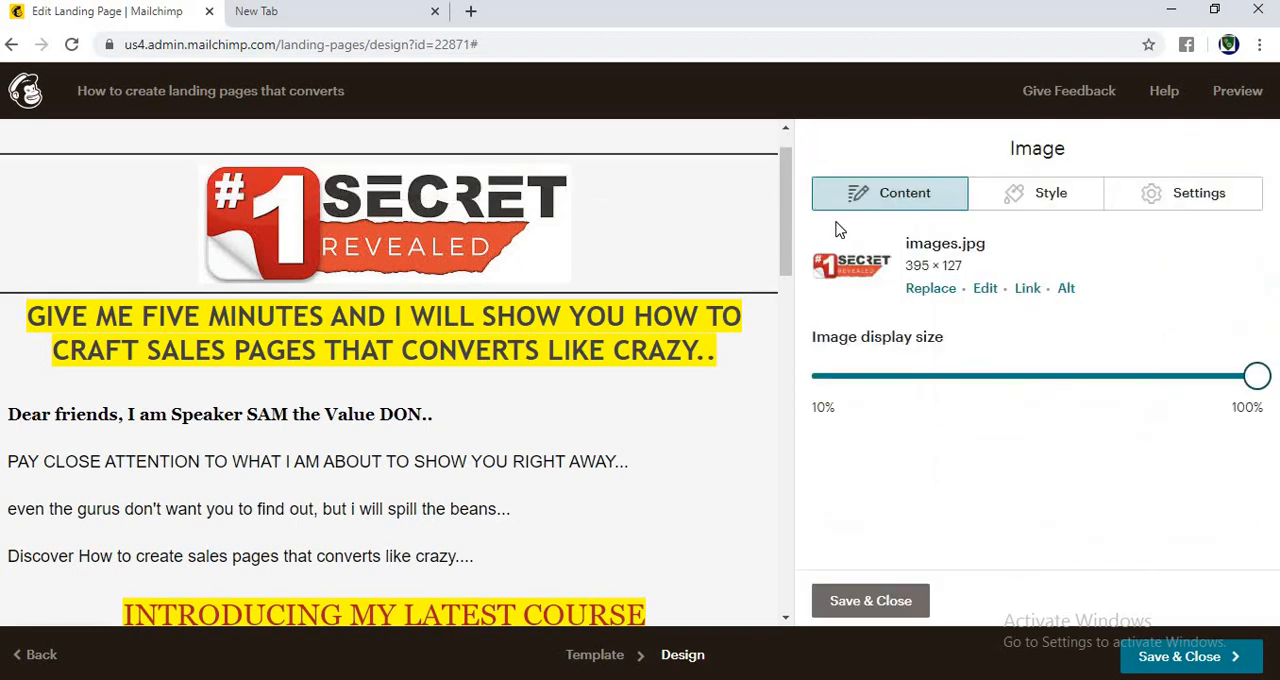
mouse_move(691, 571)
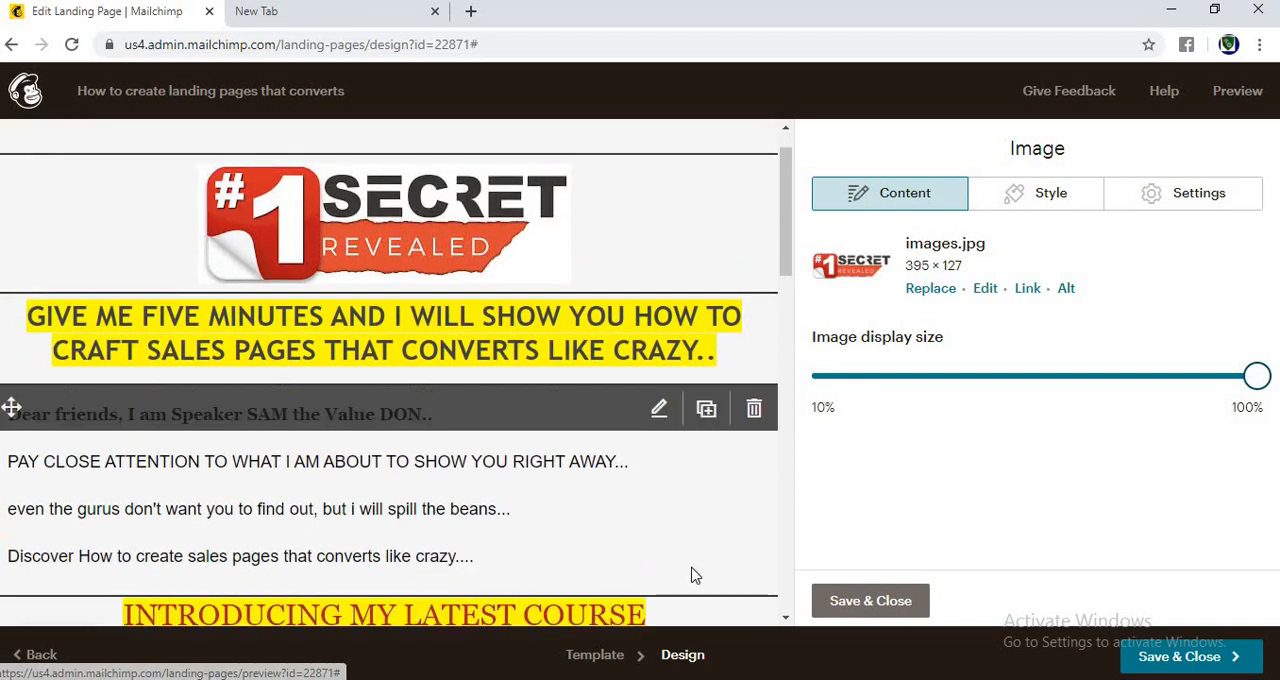
click(686, 547)
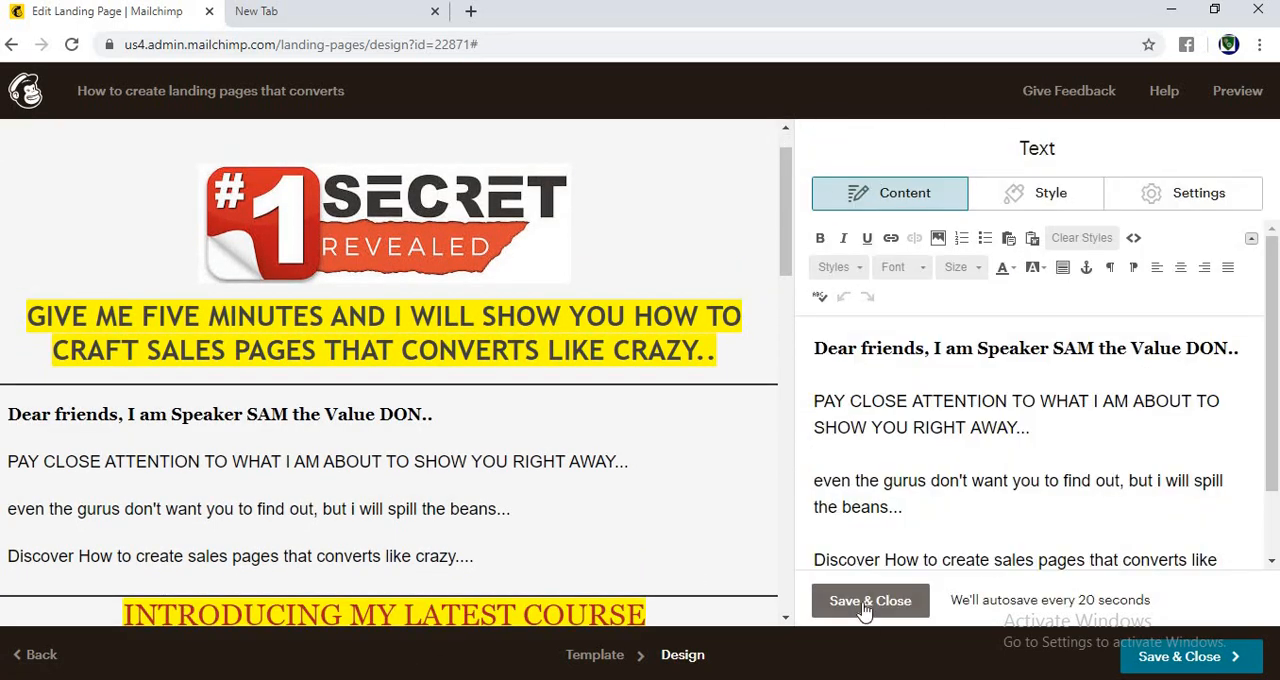
click(868, 601)
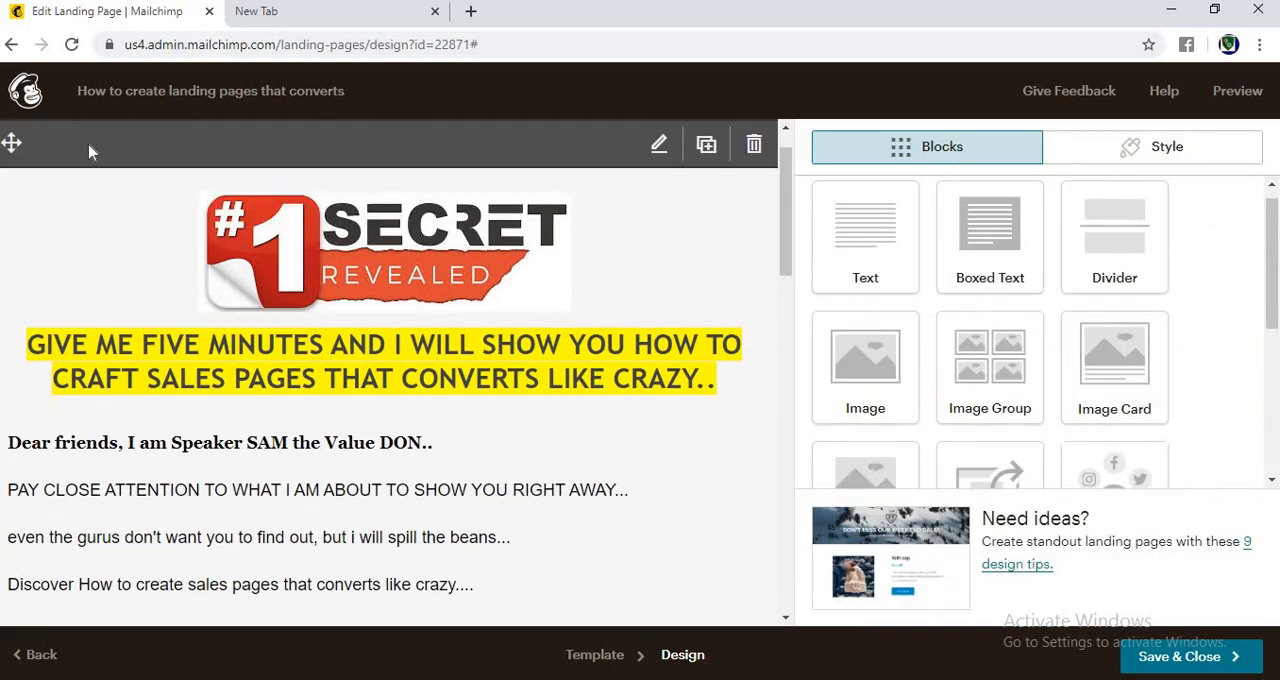
Step: Give the divider above the logo the yellow background color #ffd249, and save and close the block
click(89, 151)
scroll(651, 309, down, 1)
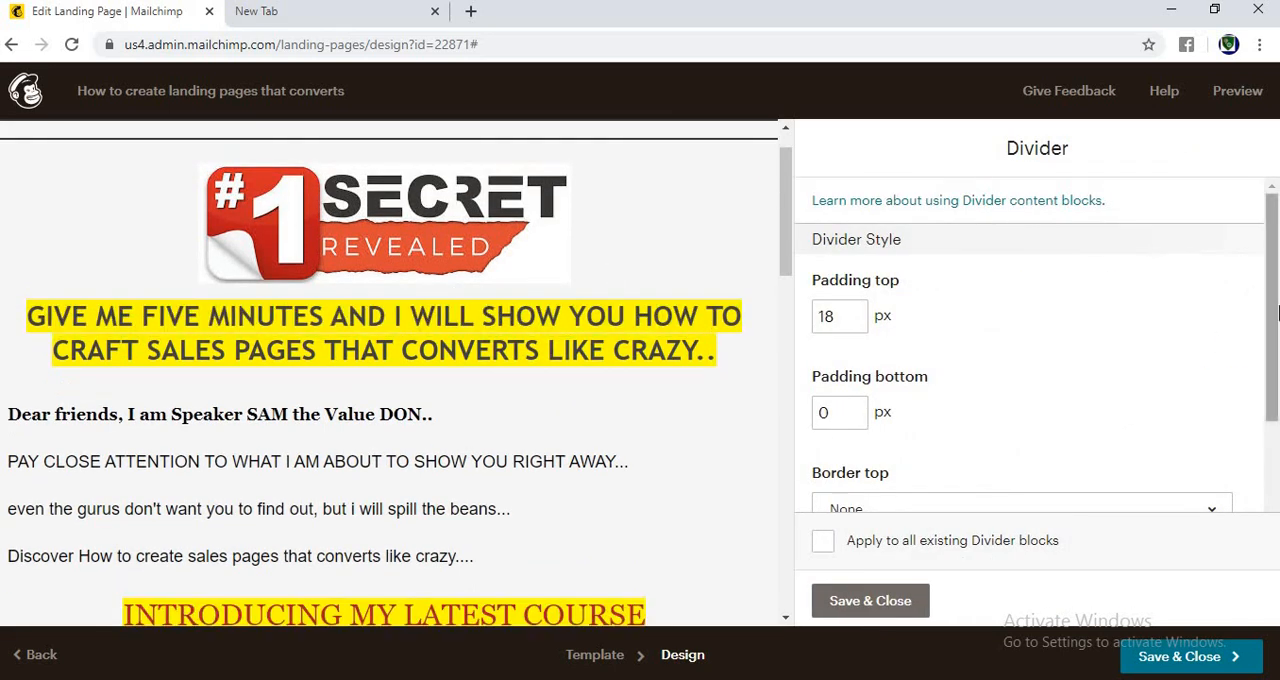
scroll(1277, 313, down, 2)
click(884, 465)
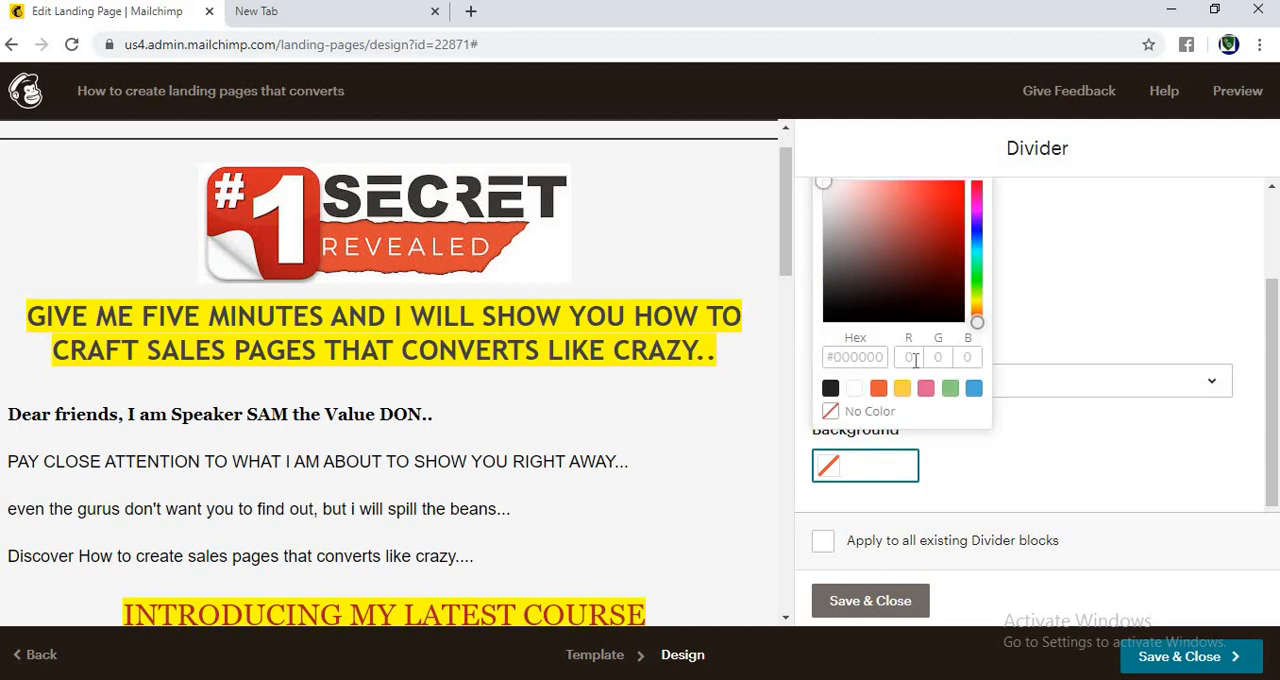
click(878, 390)
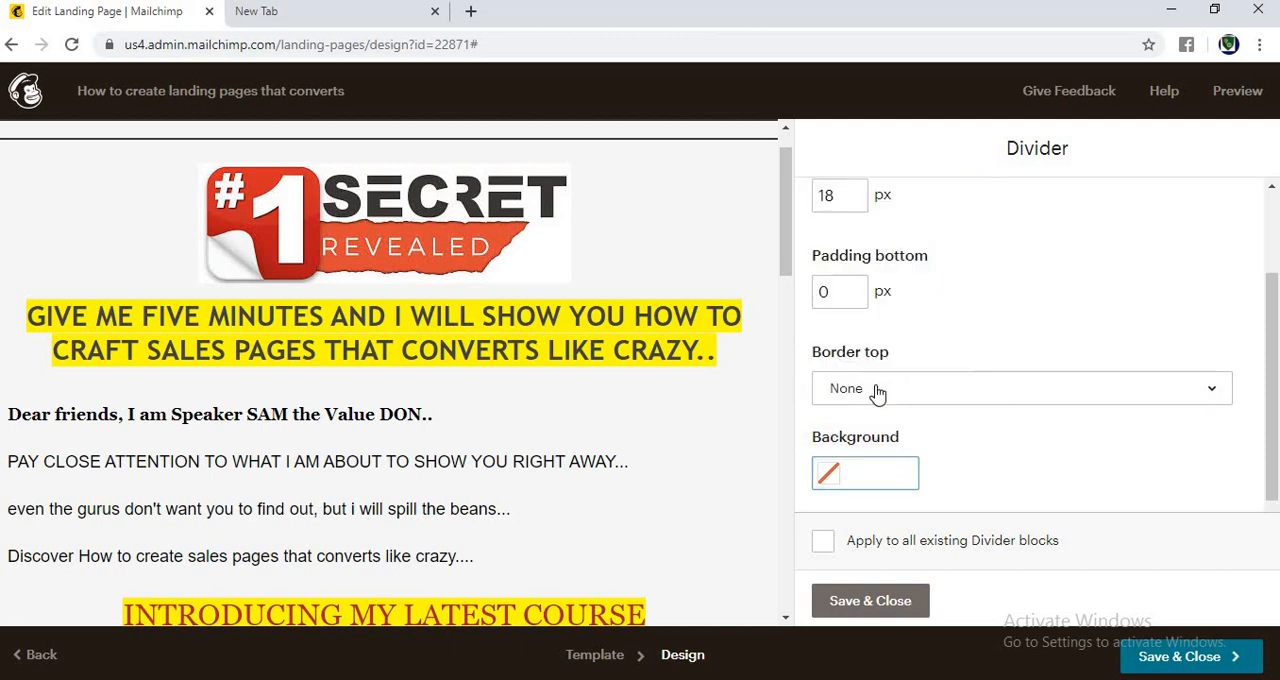
click(886, 478)
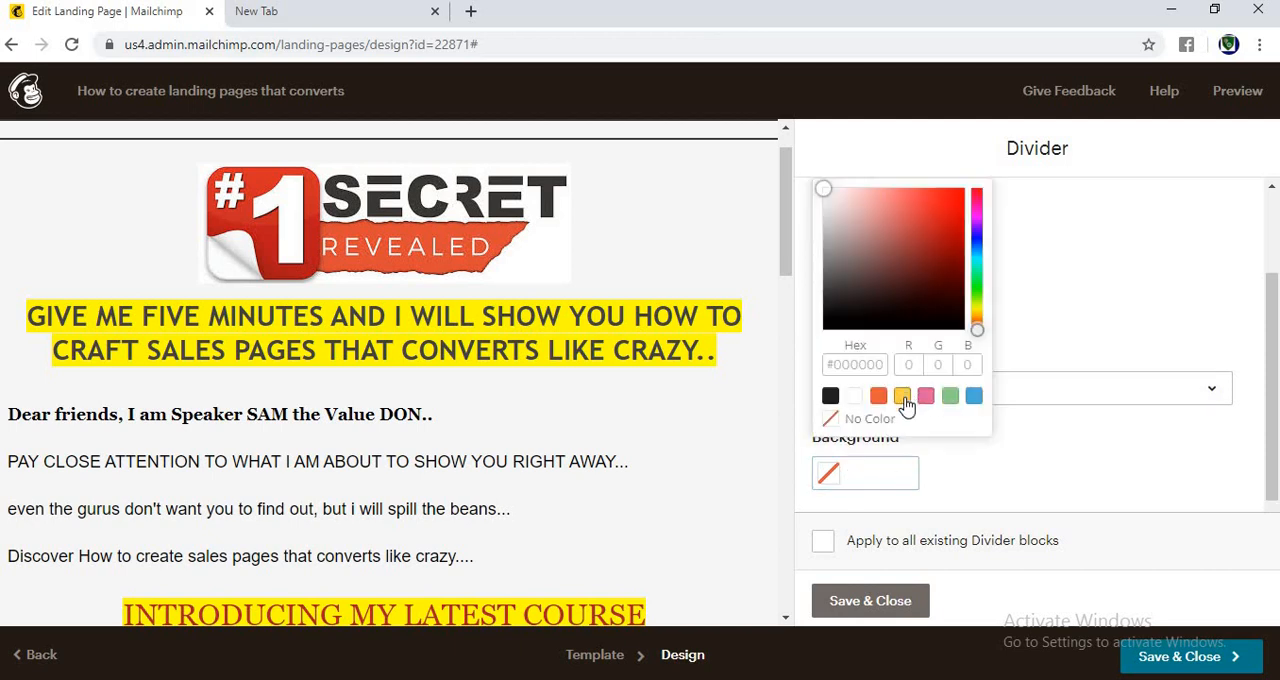
click(903, 397)
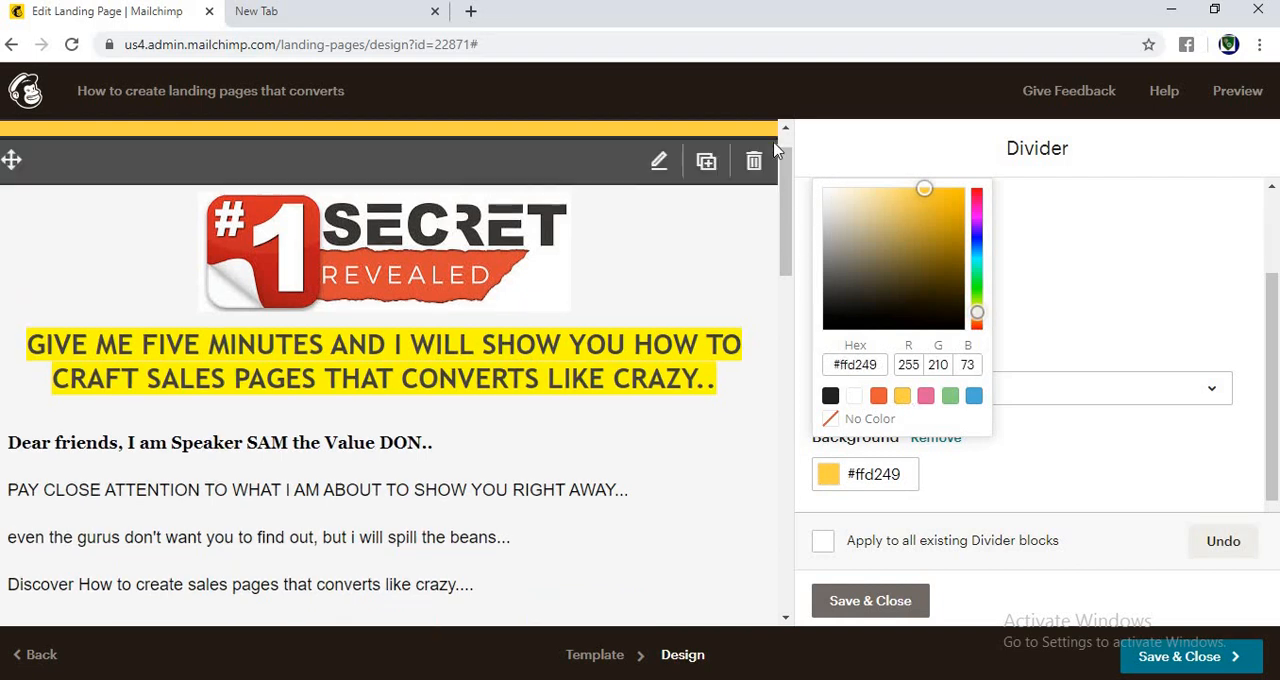
click(700, 263)
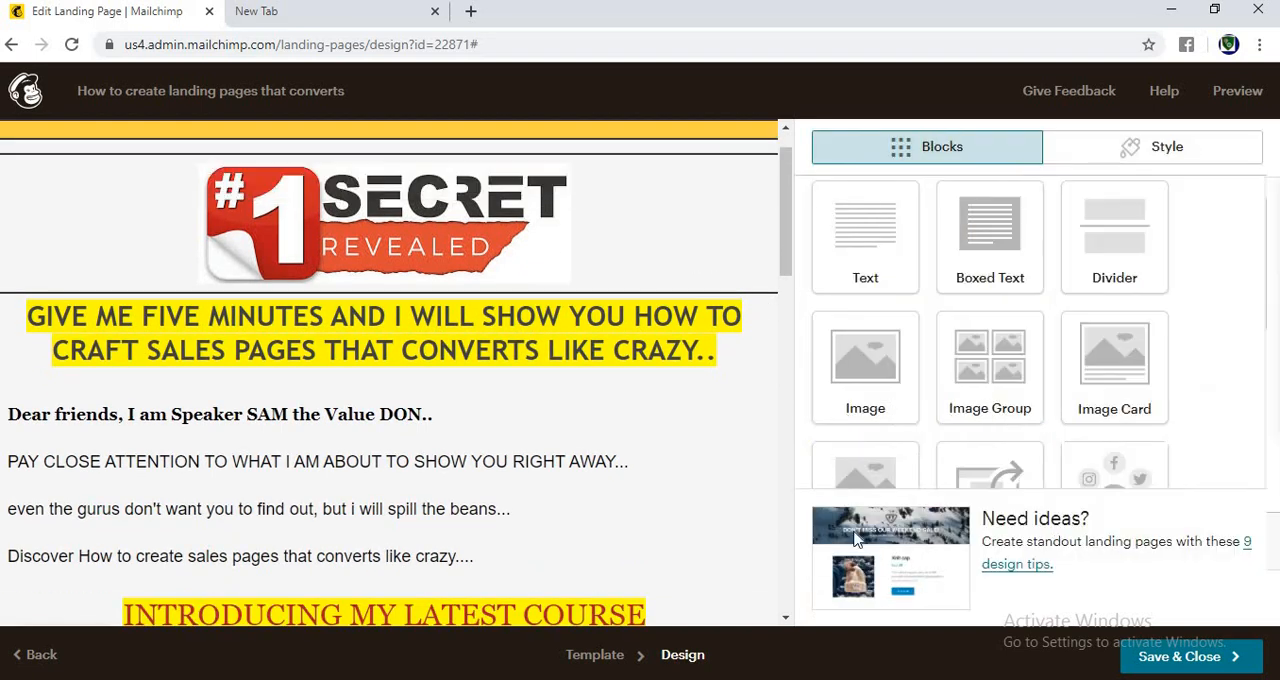
click(715, 543)
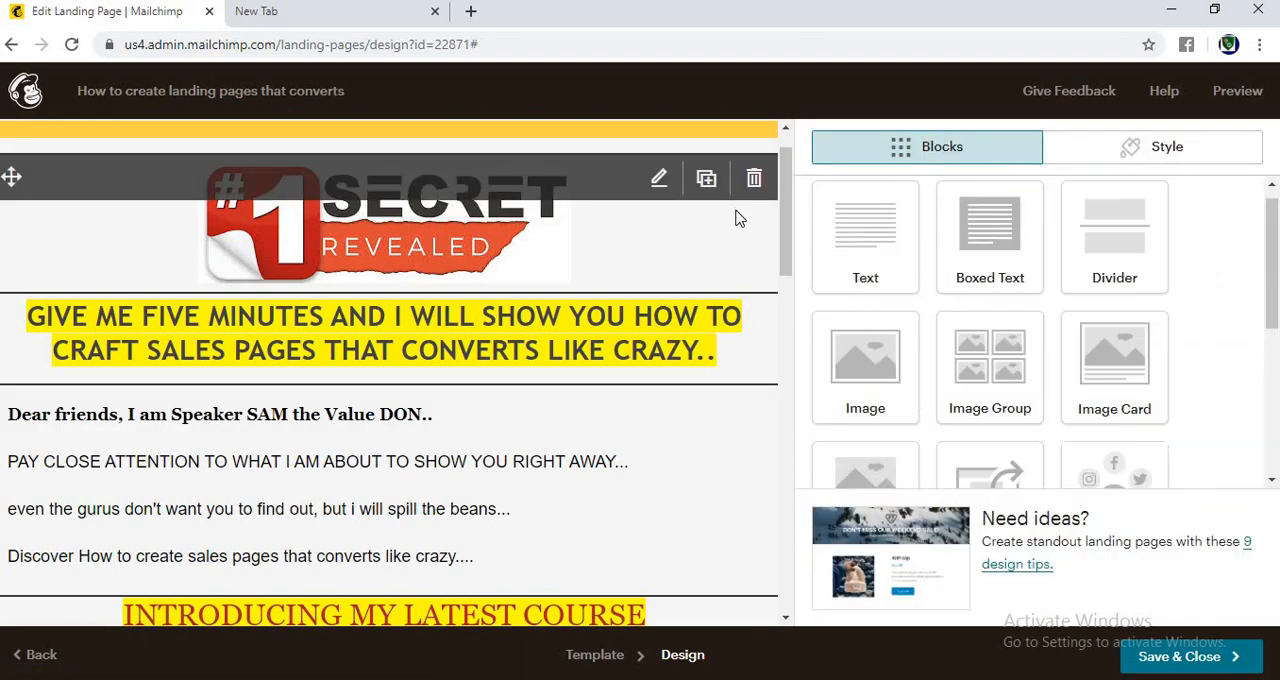
click(738, 216)
click(870, 601)
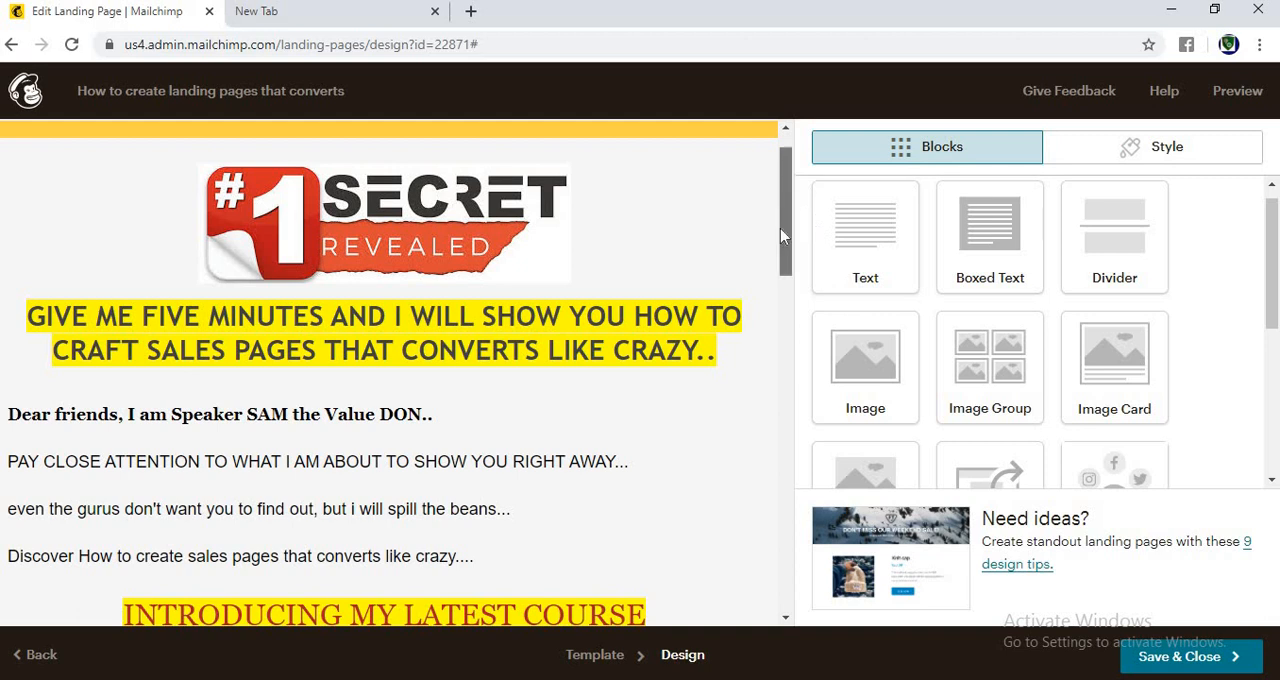
Step: Delete the store products block below the course heading and the divider that follows it
drag(780, 235, 758, 356)
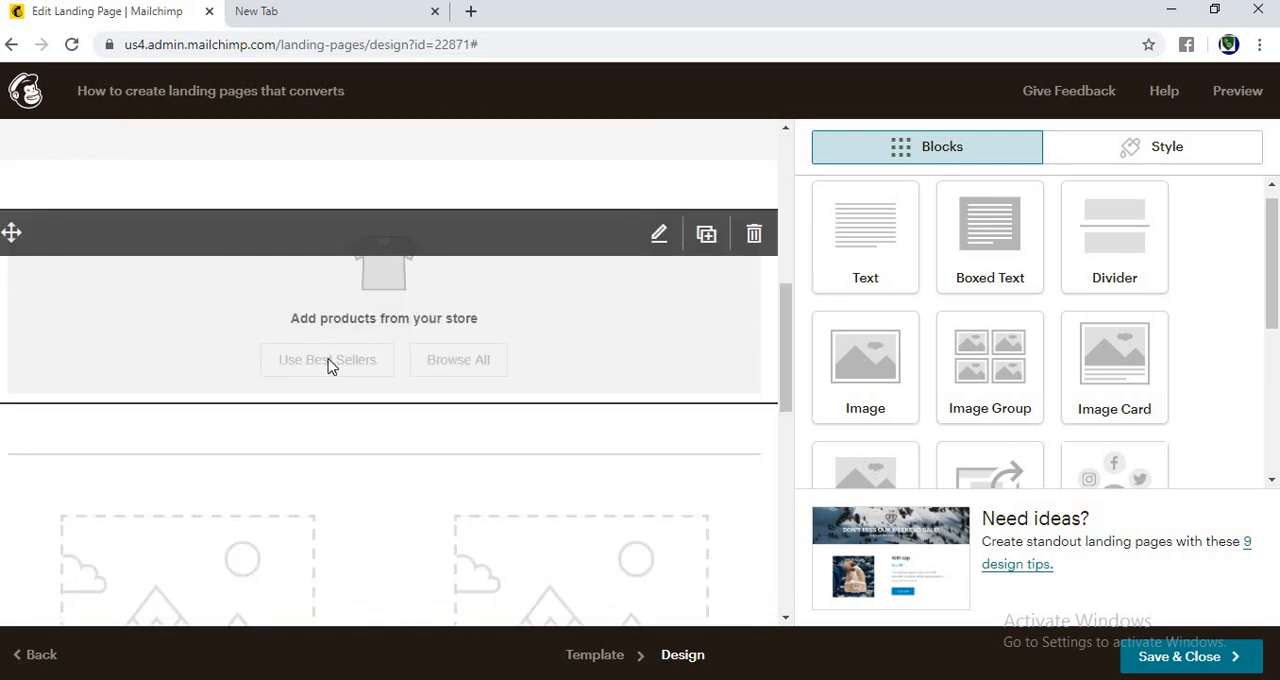
click(750, 238)
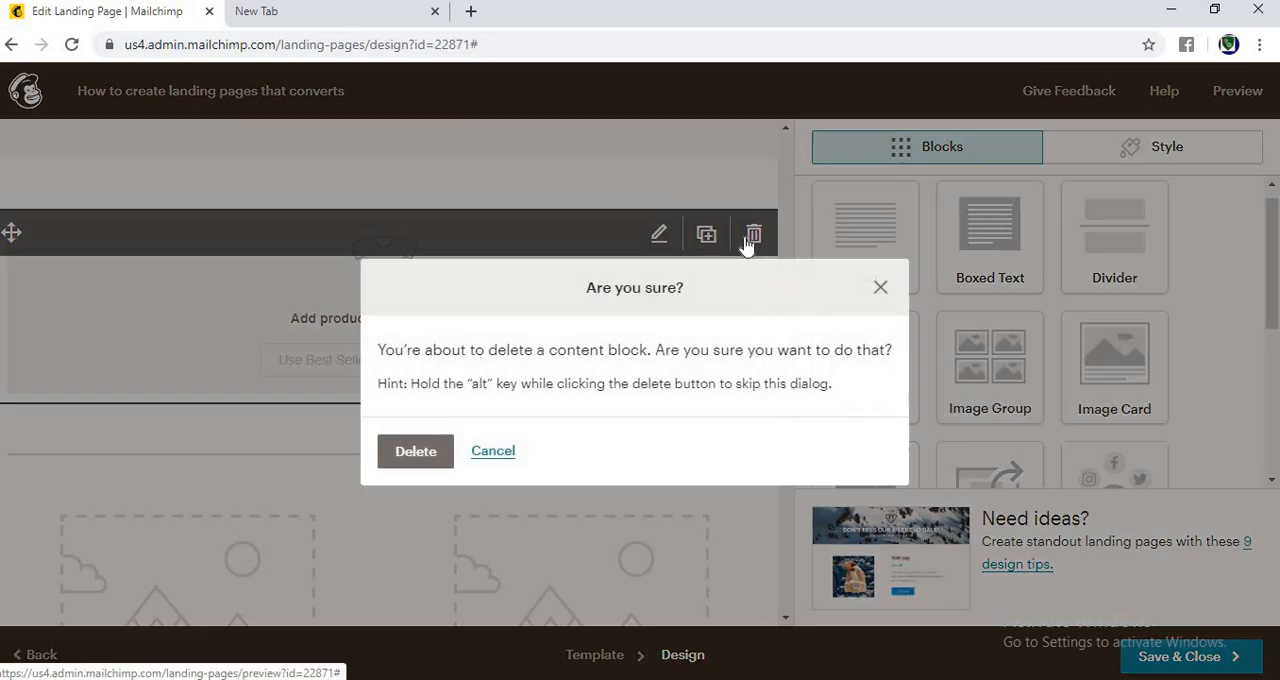
click(406, 452)
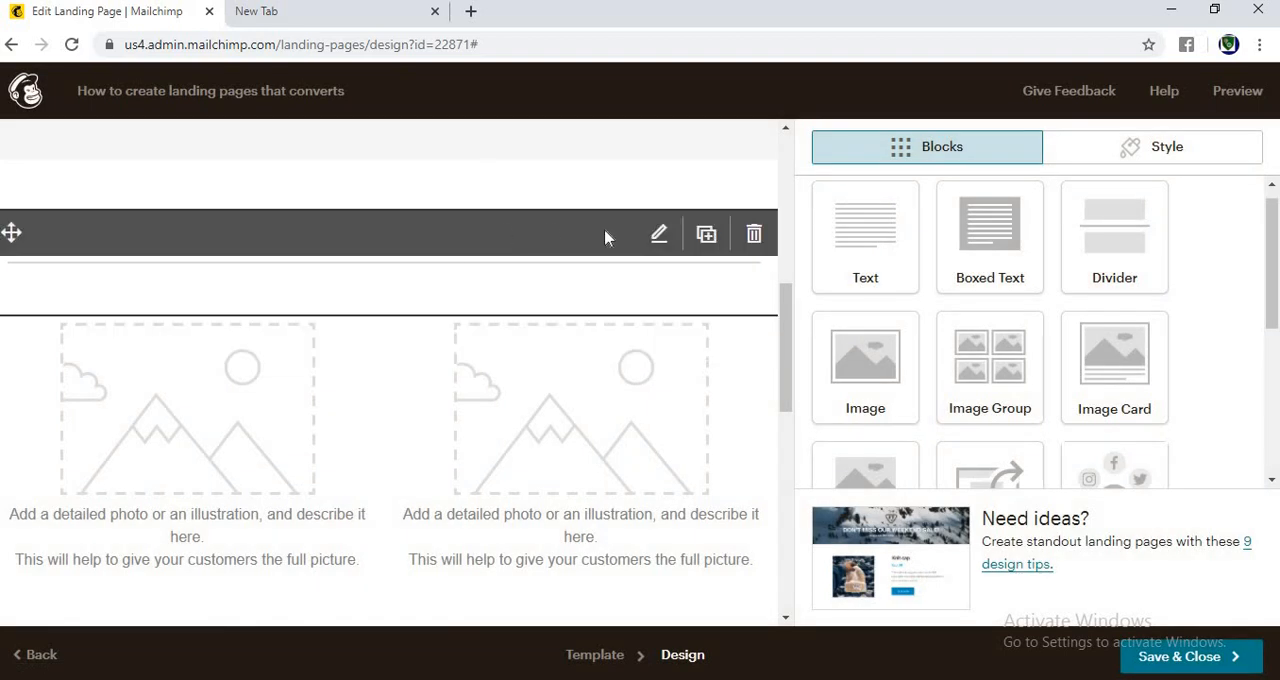
click(604, 238)
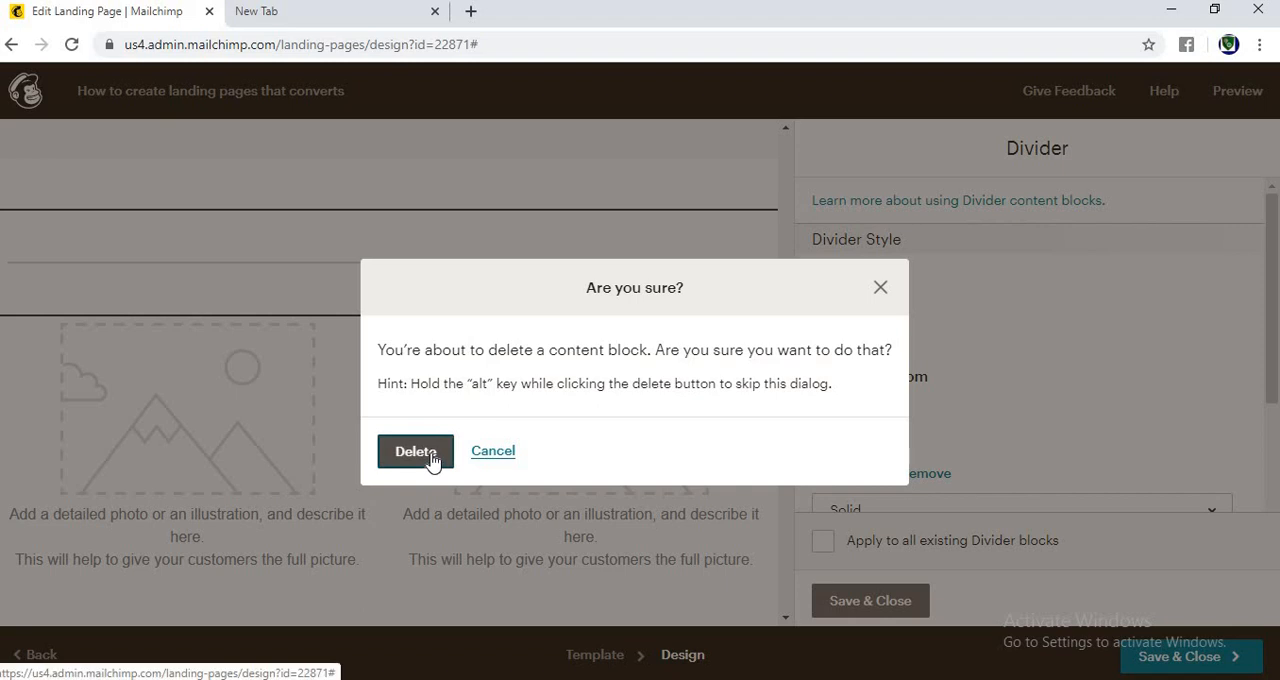
click(415, 451)
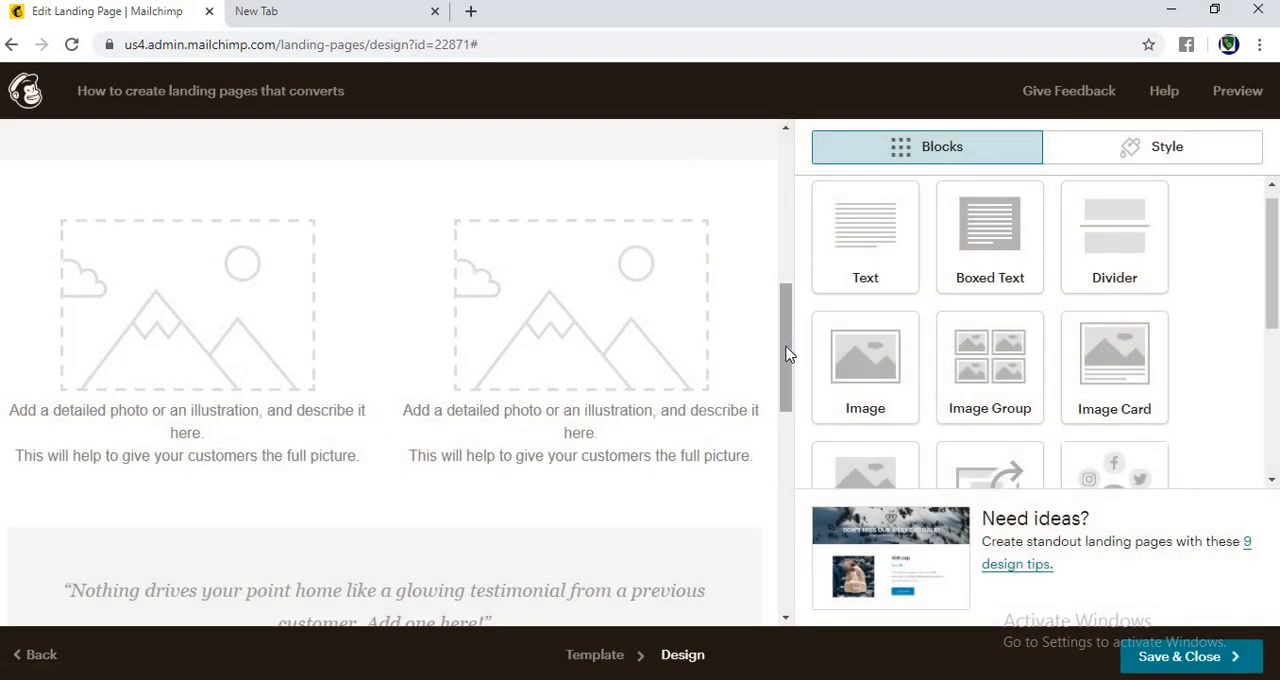
Step: Add an image block below the "INTRODUCING MY LATEST COURSE" heading with the "Sales Page That Converts Like Crazy" cover image, and save and close it
drag(786, 357, 783, 309)
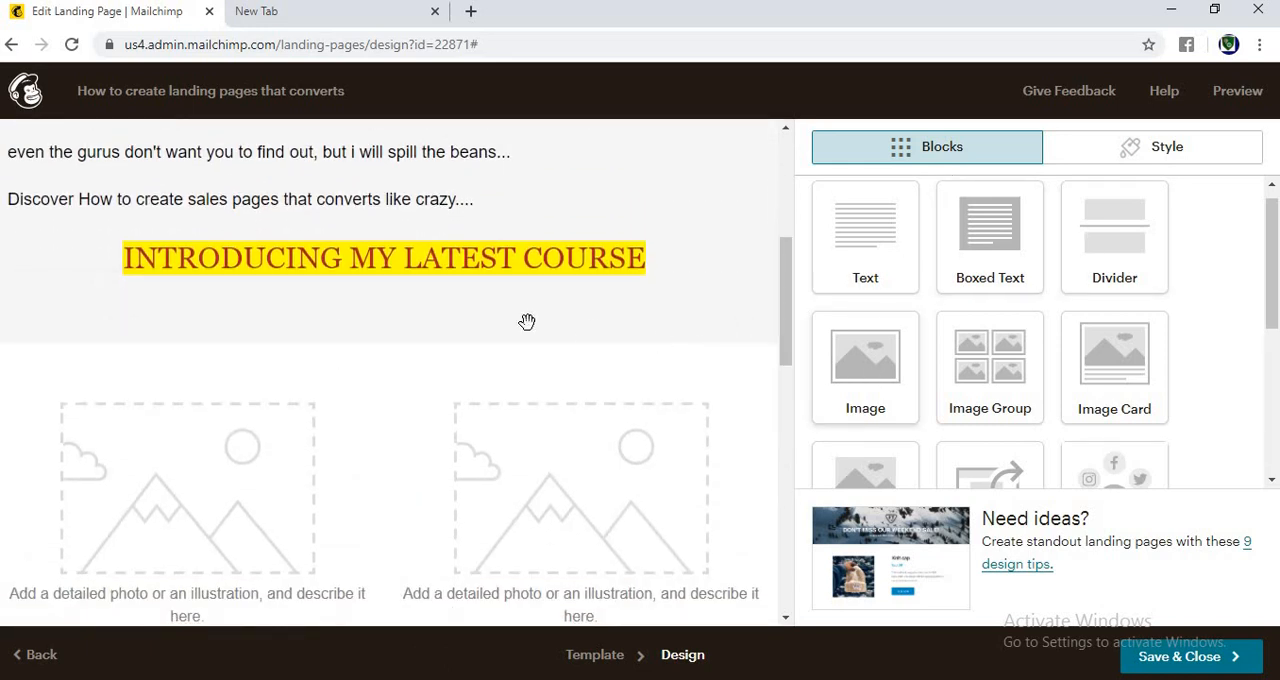
drag(359, 336, 363, 311)
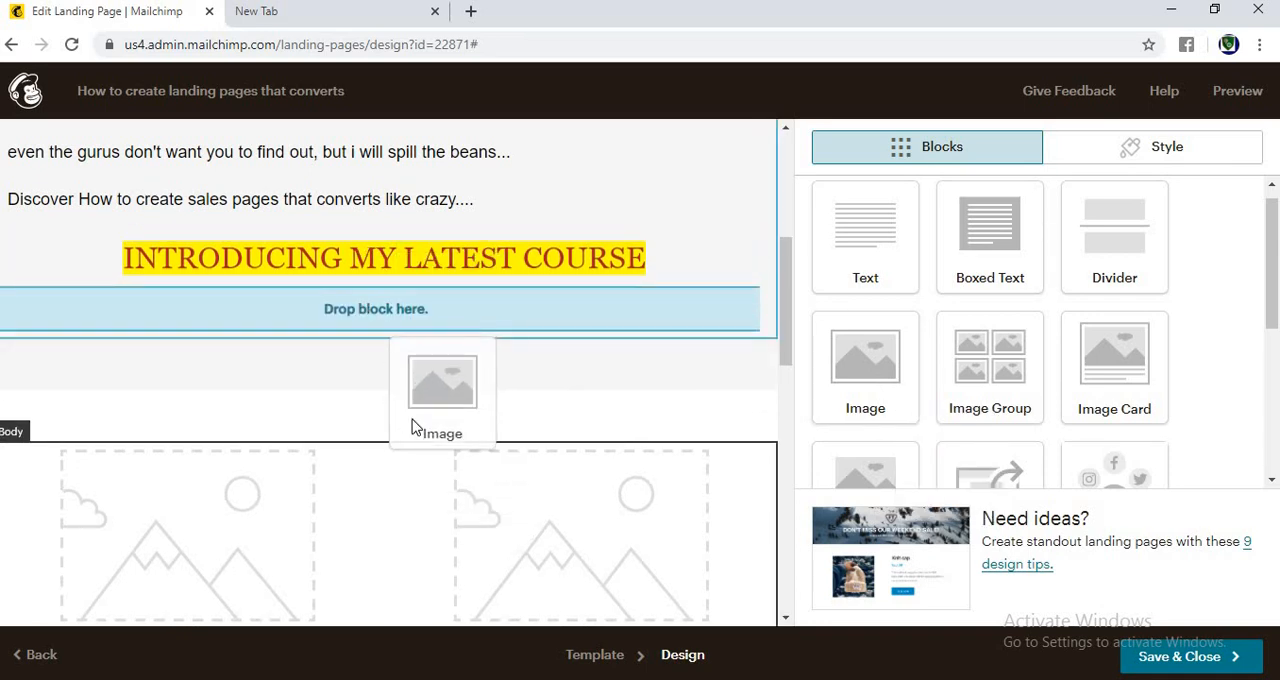
drag(415, 427, 409, 424)
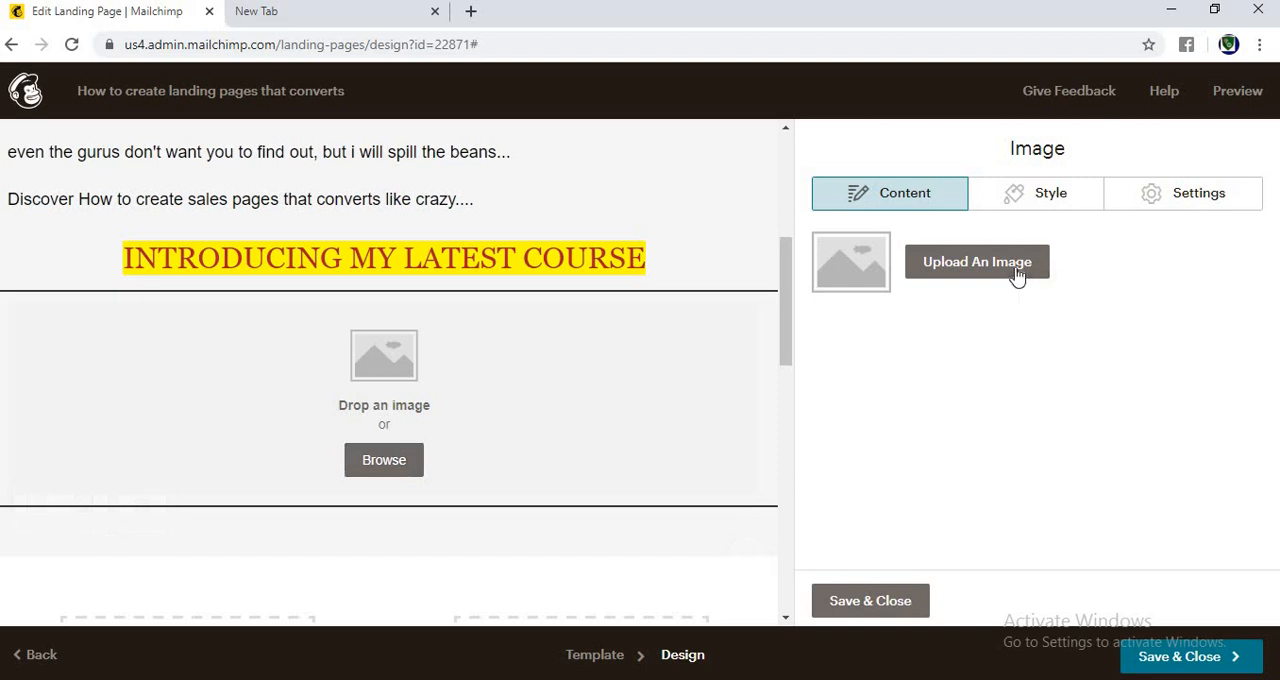
click(1016, 276)
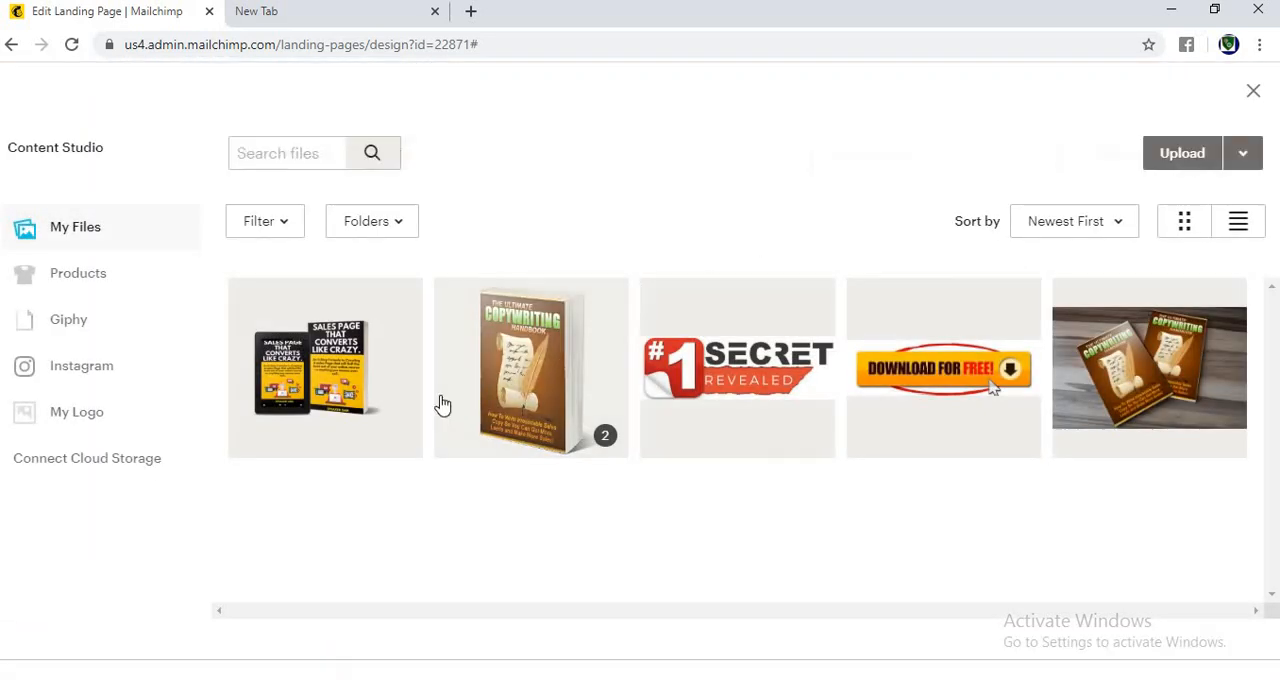
click(340, 380)
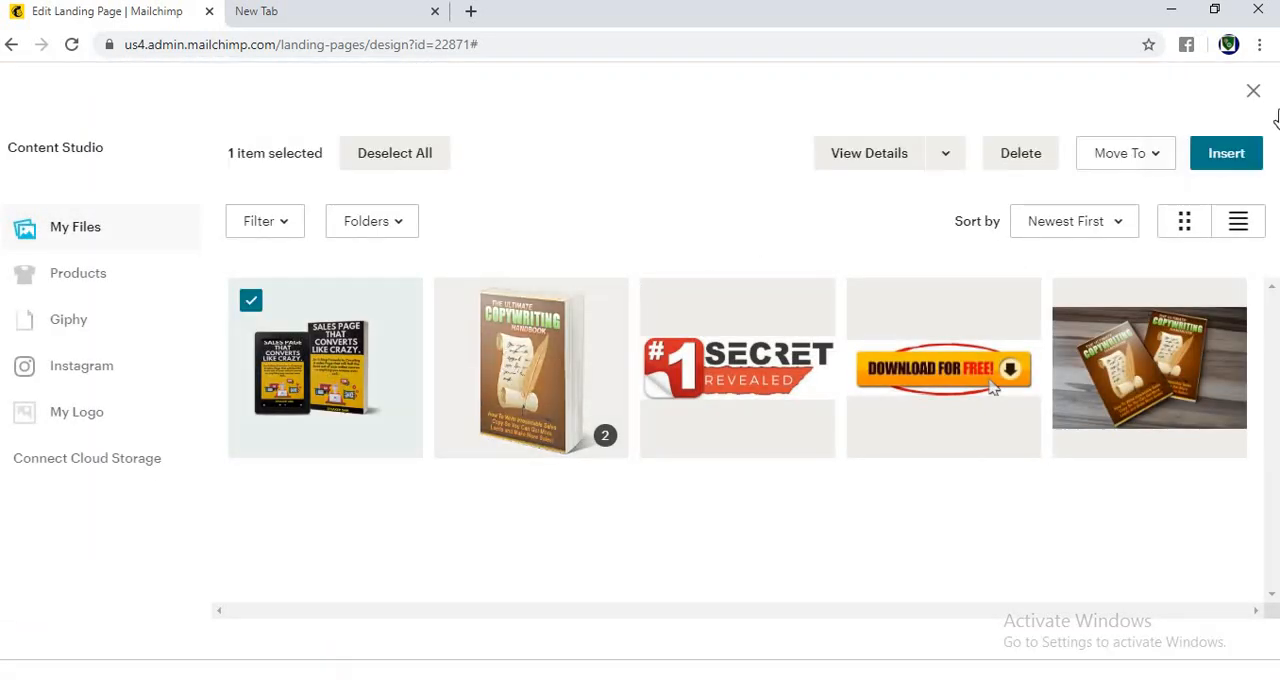
click(1228, 155)
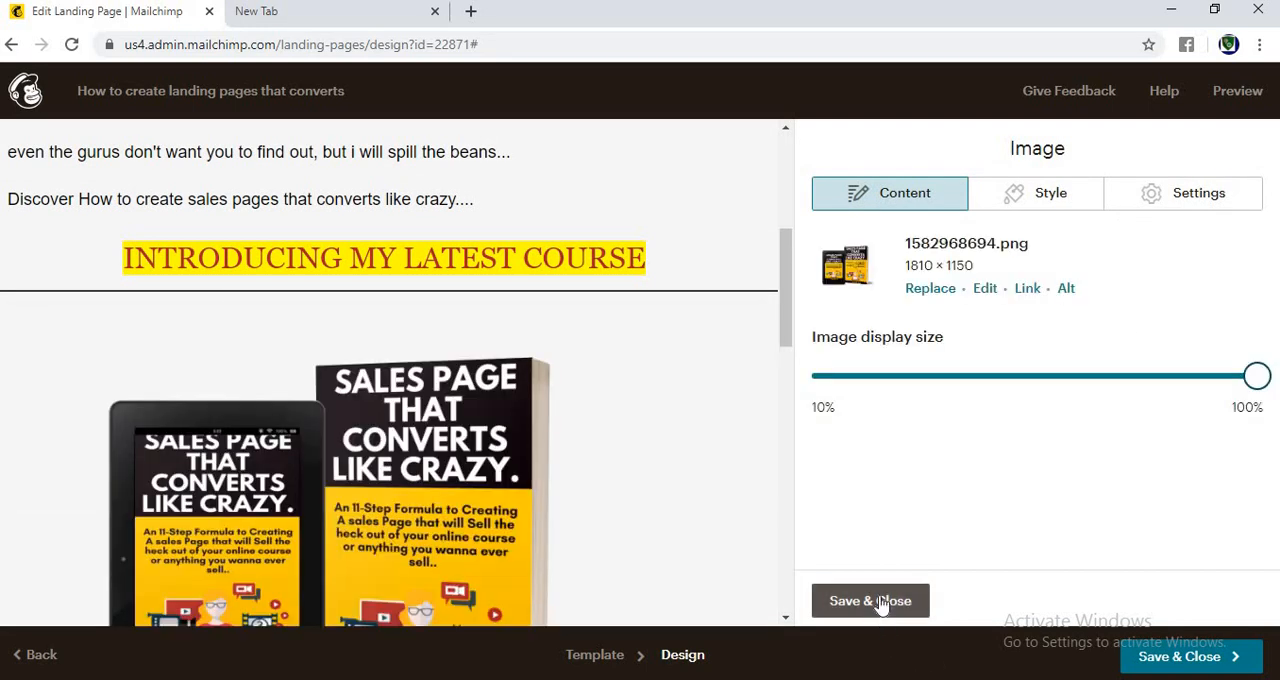
click(886, 603)
Step: Add a button block below the course cover image
scroll(1278, 352, down, 2)
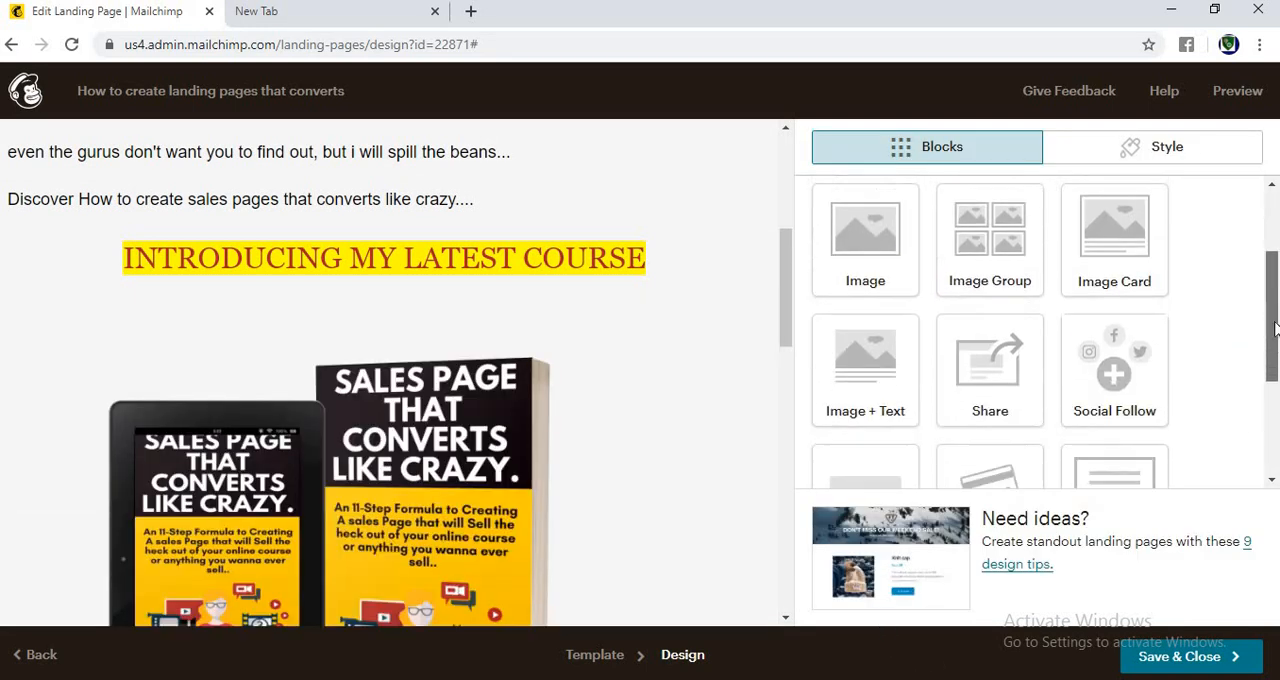
drag(785, 297, 760, 417)
scroll(864, 389, down, 2)
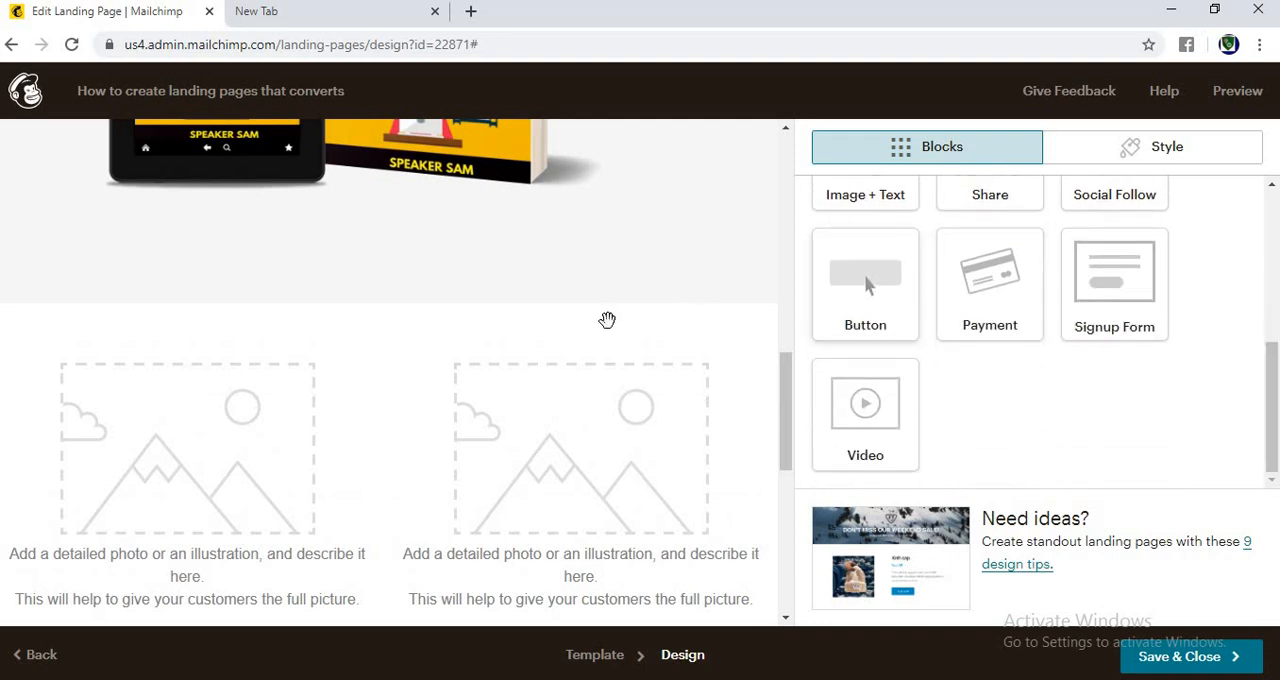
drag(607, 320, 329, 247)
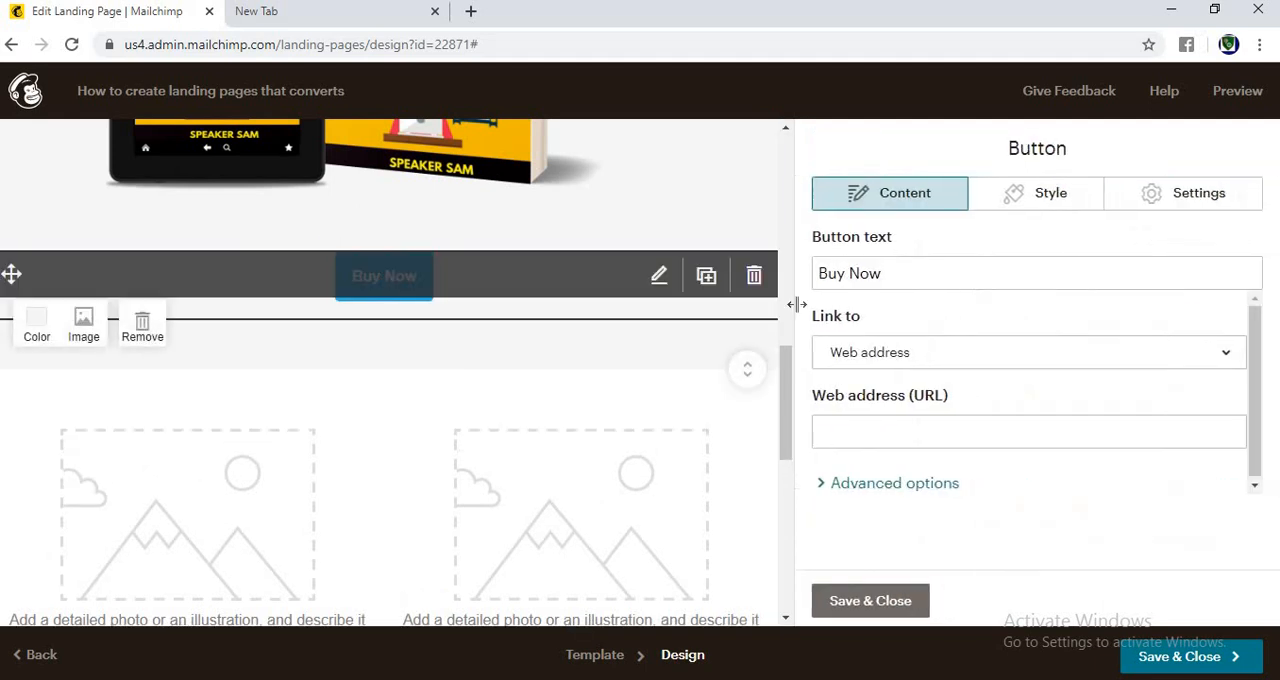
Step: Set the new button's text to "CLICK HERE TO BUY NOW."
click(906, 280)
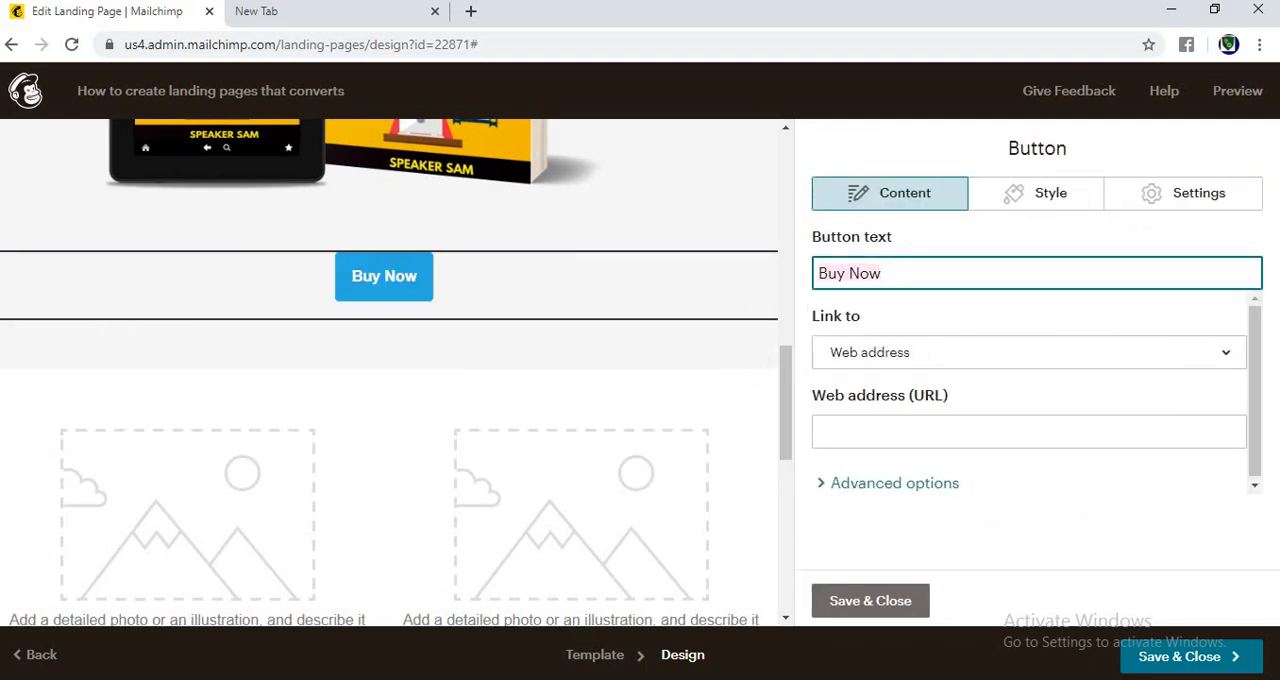
key(ctrl+a)
key(BackSpace)
text(CLI)
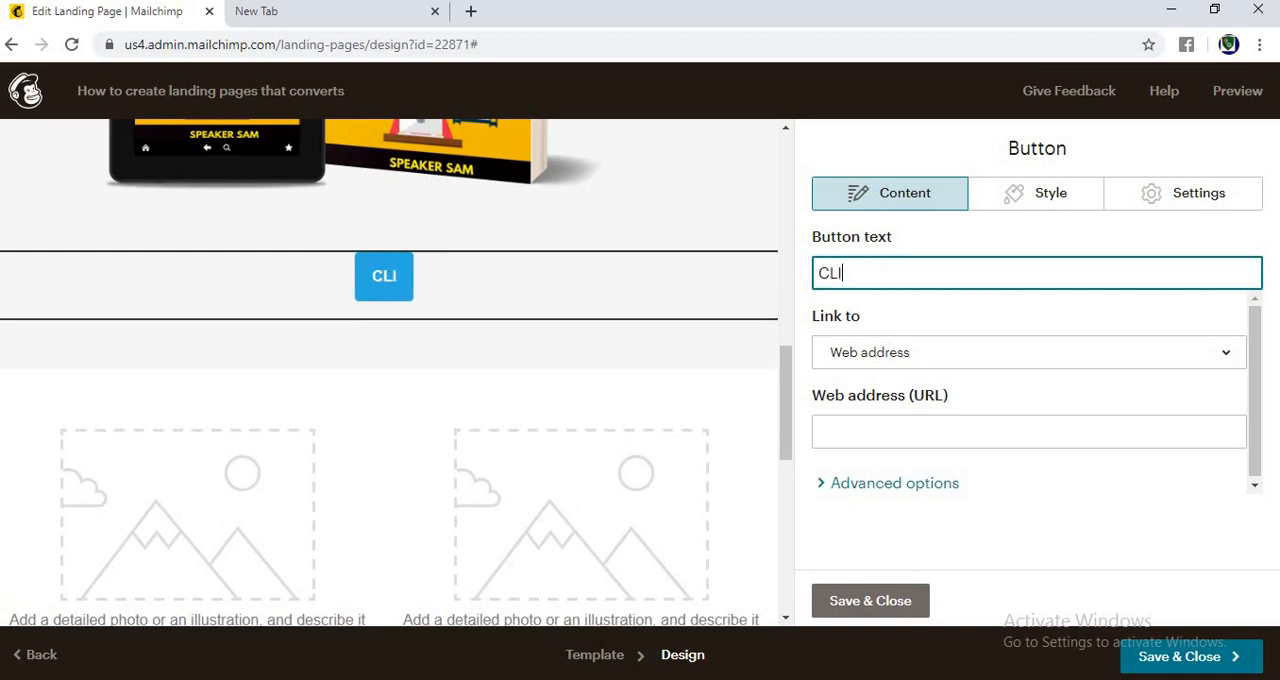
text(CK HER)
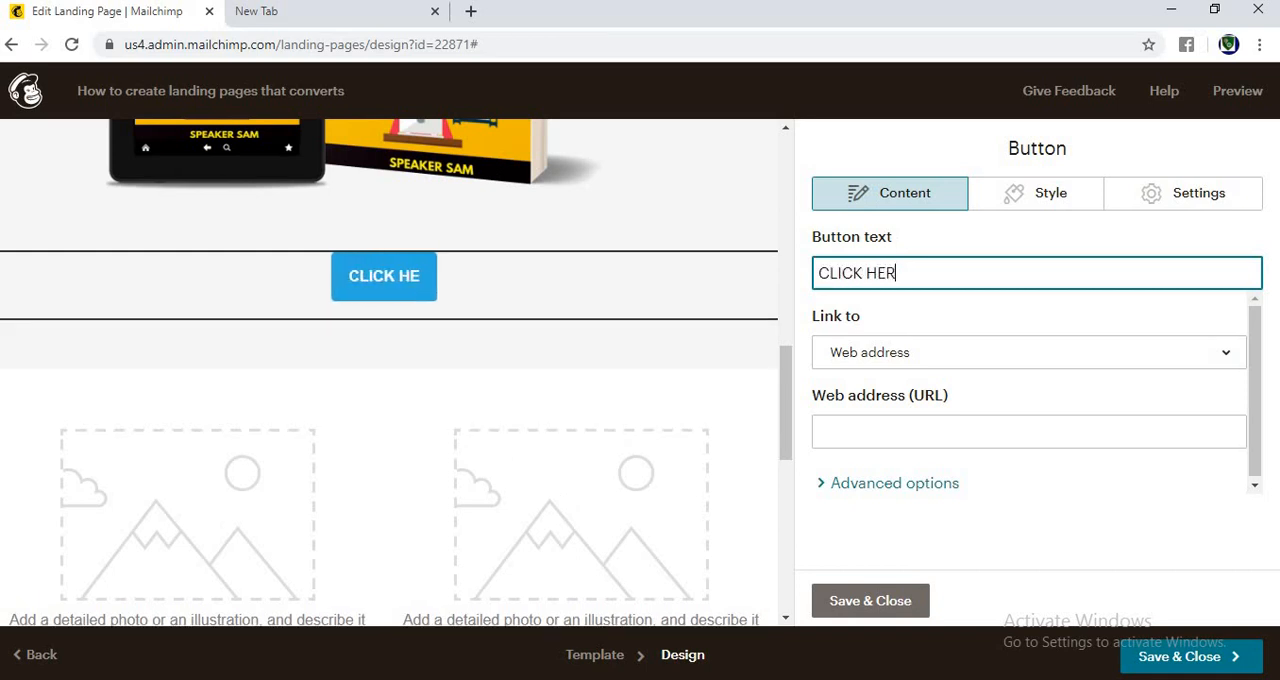
text(E TO B)
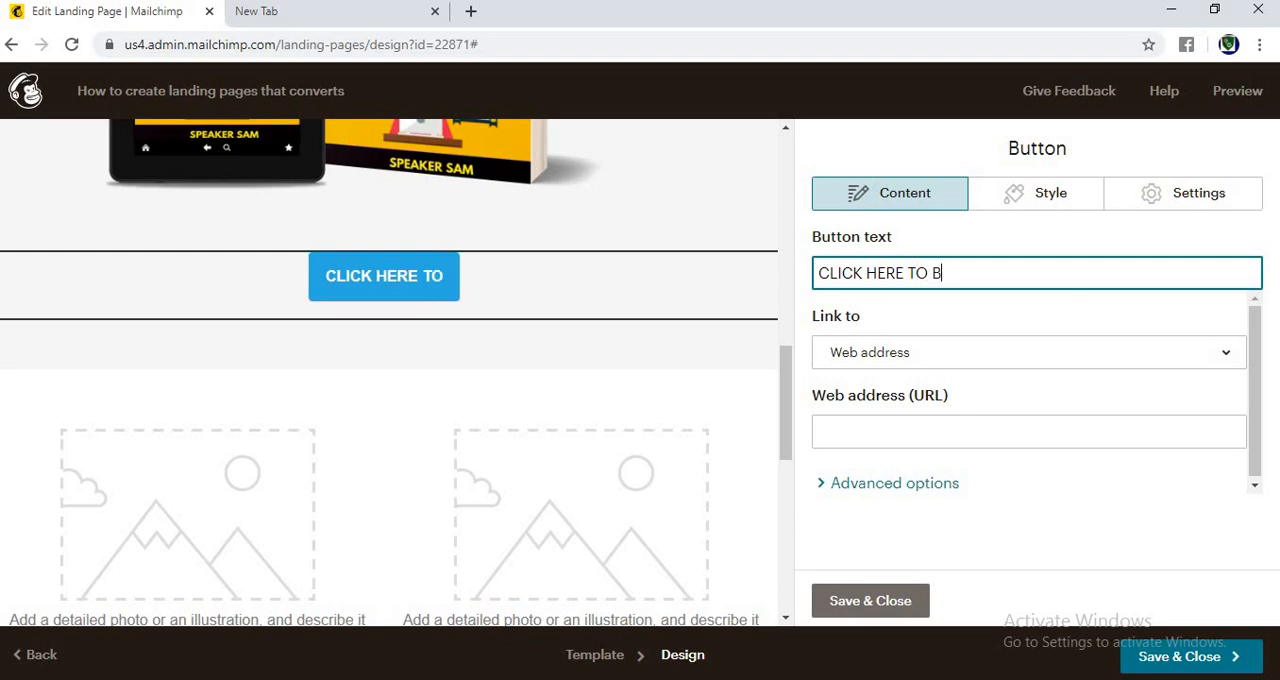
text(UY NOW)
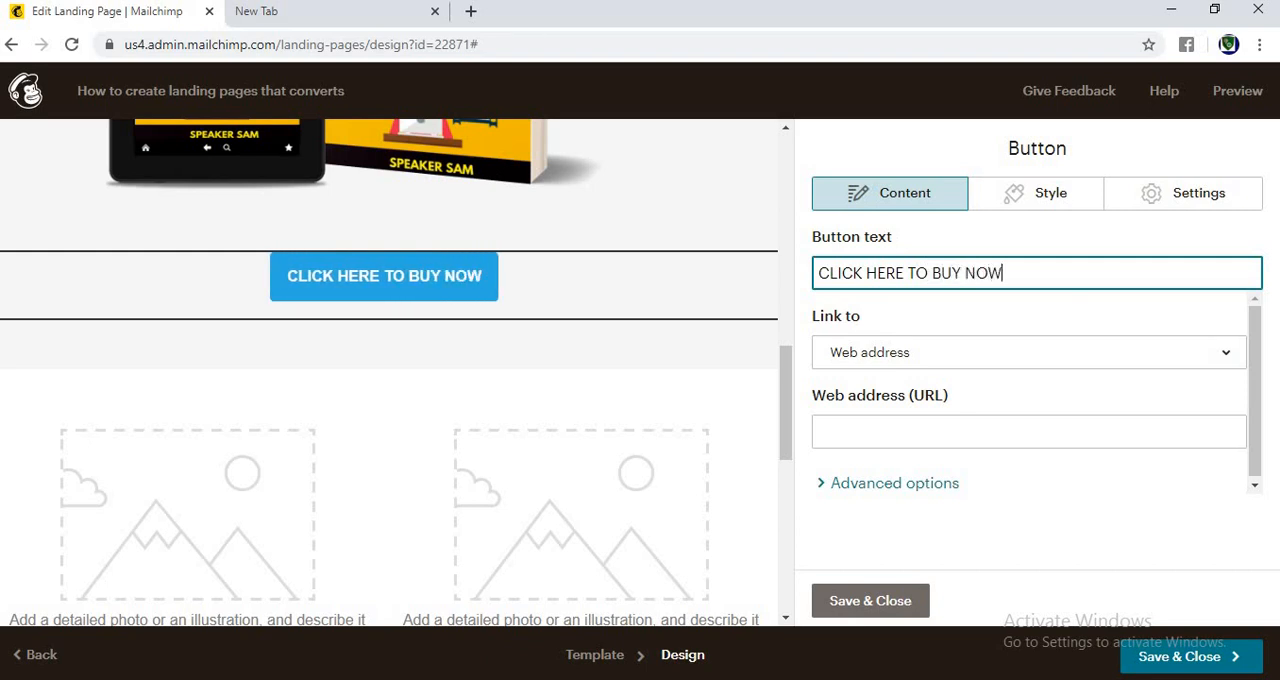
text(.)
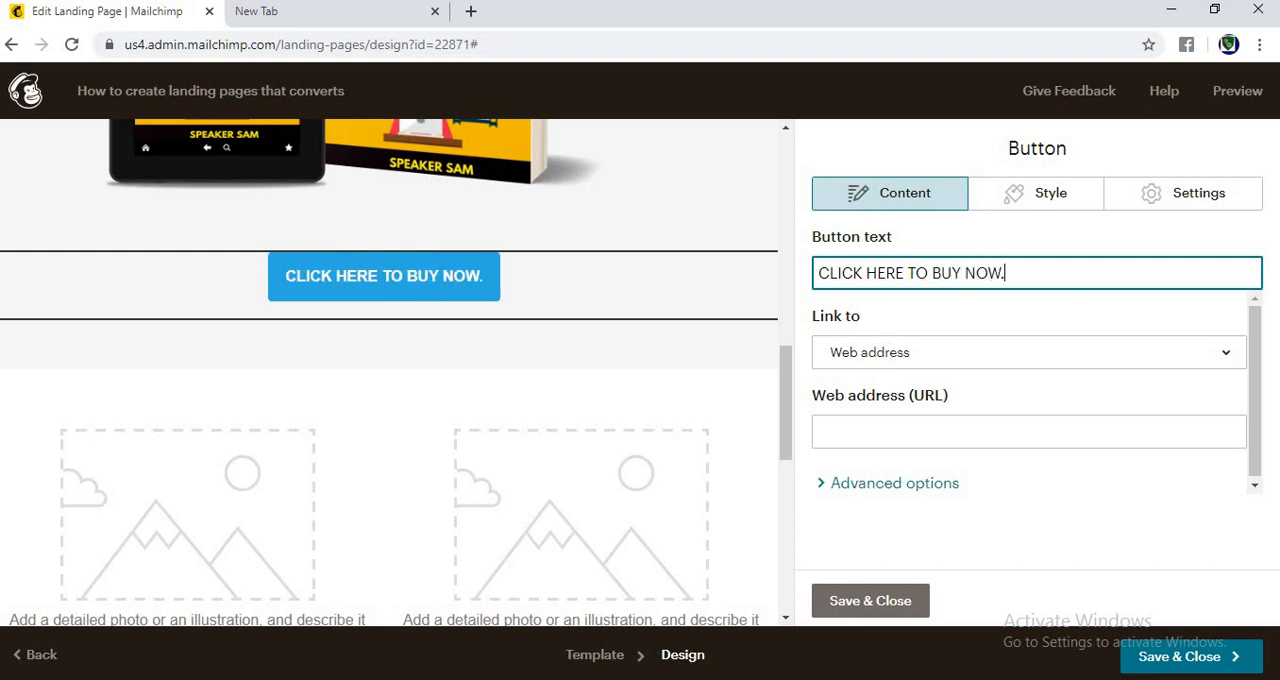
Step: Review the web address field and the available link types for the button
click(907, 440)
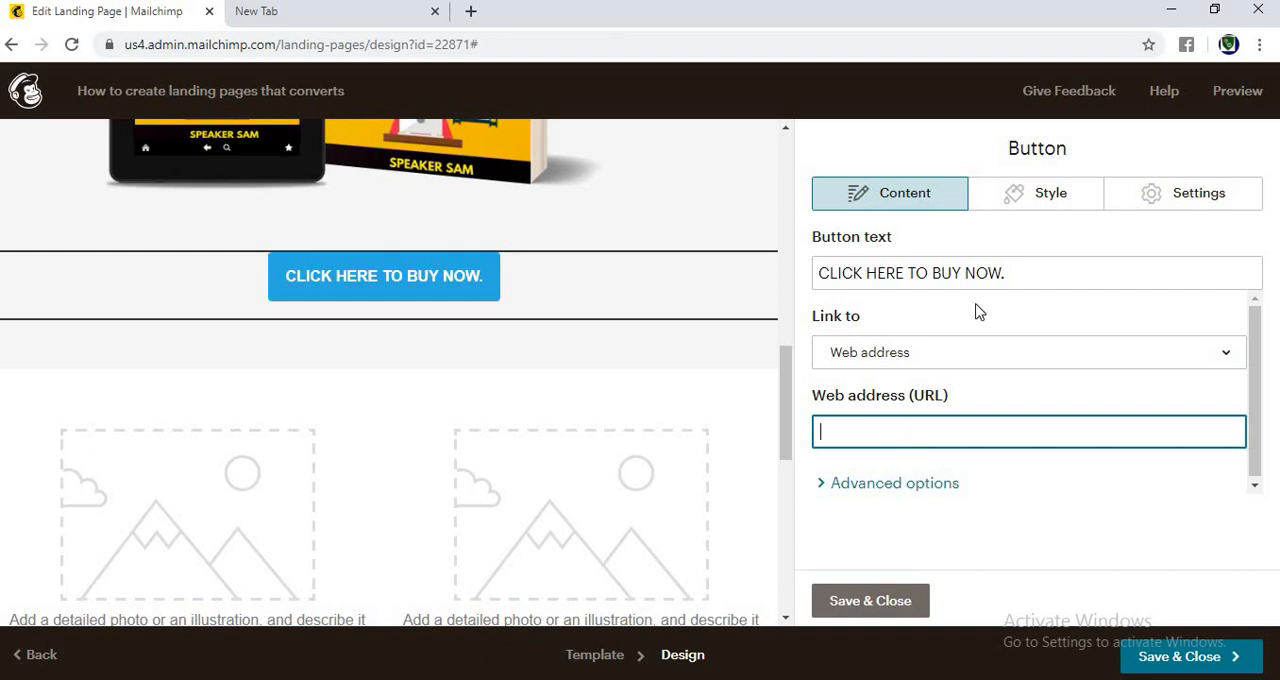
click(967, 362)
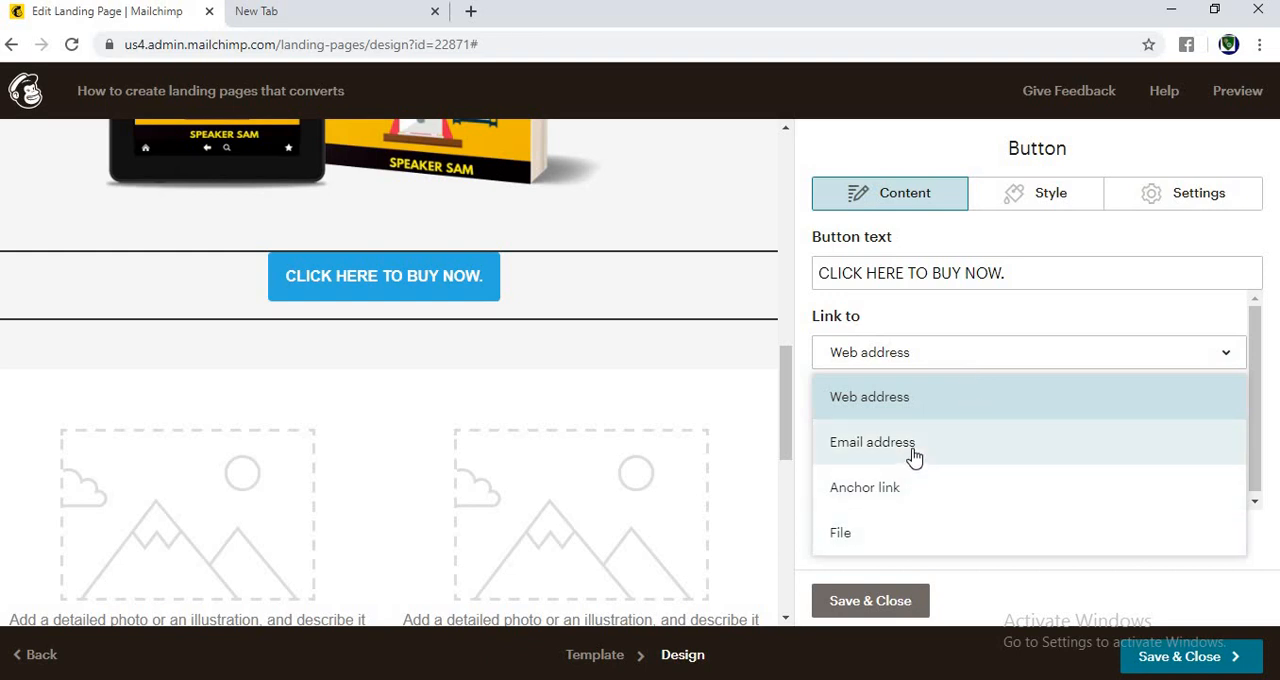
click(1012, 322)
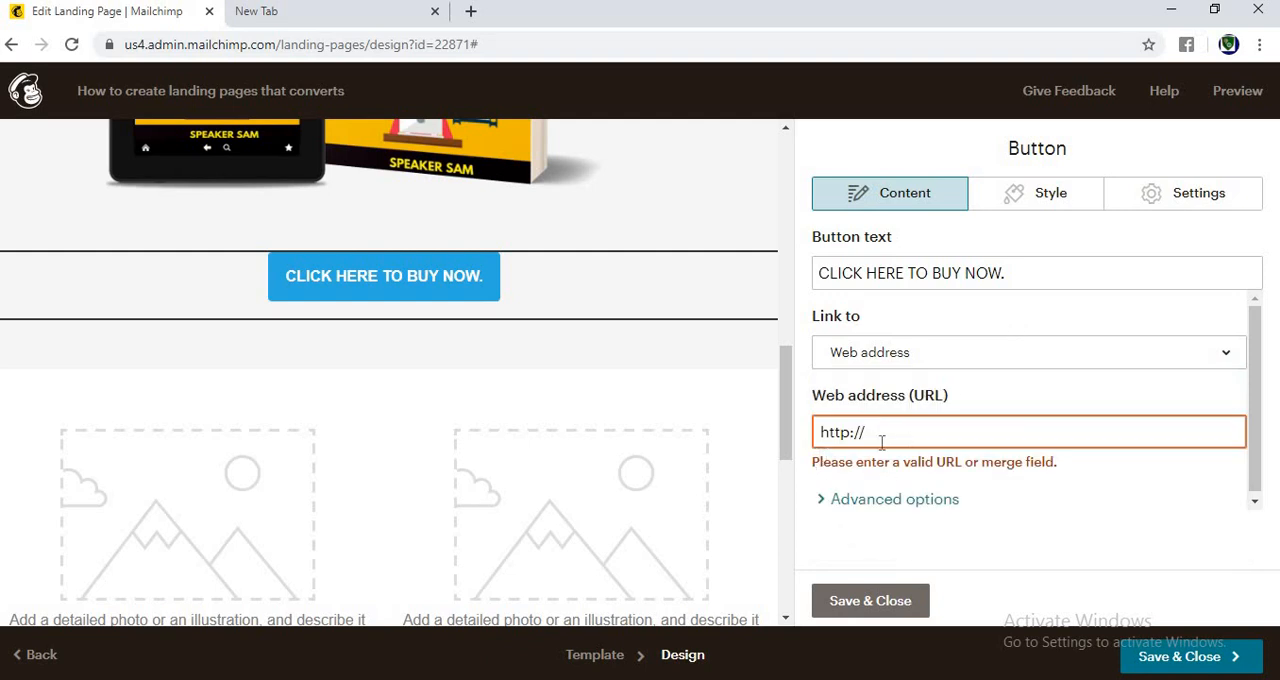
Step: Give the button the pinkish-red background color #dd2962
click(1046, 200)
drag(1275, 310, 1276, 398)
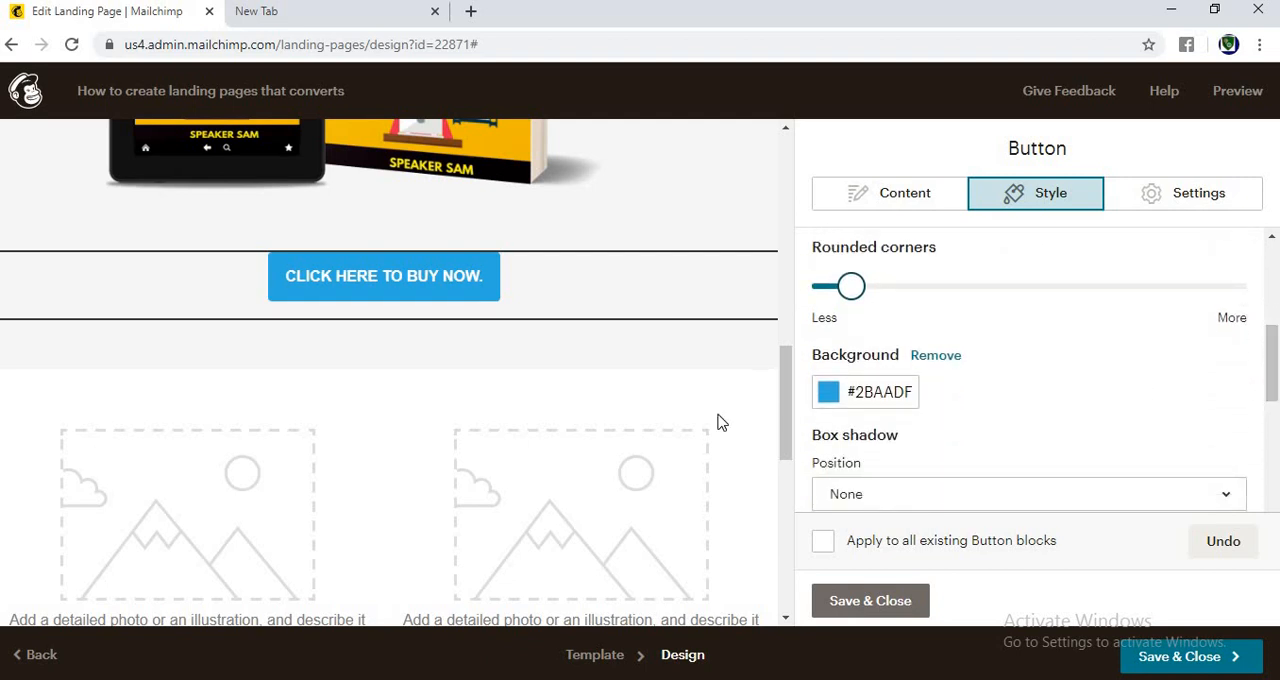
click(828, 395)
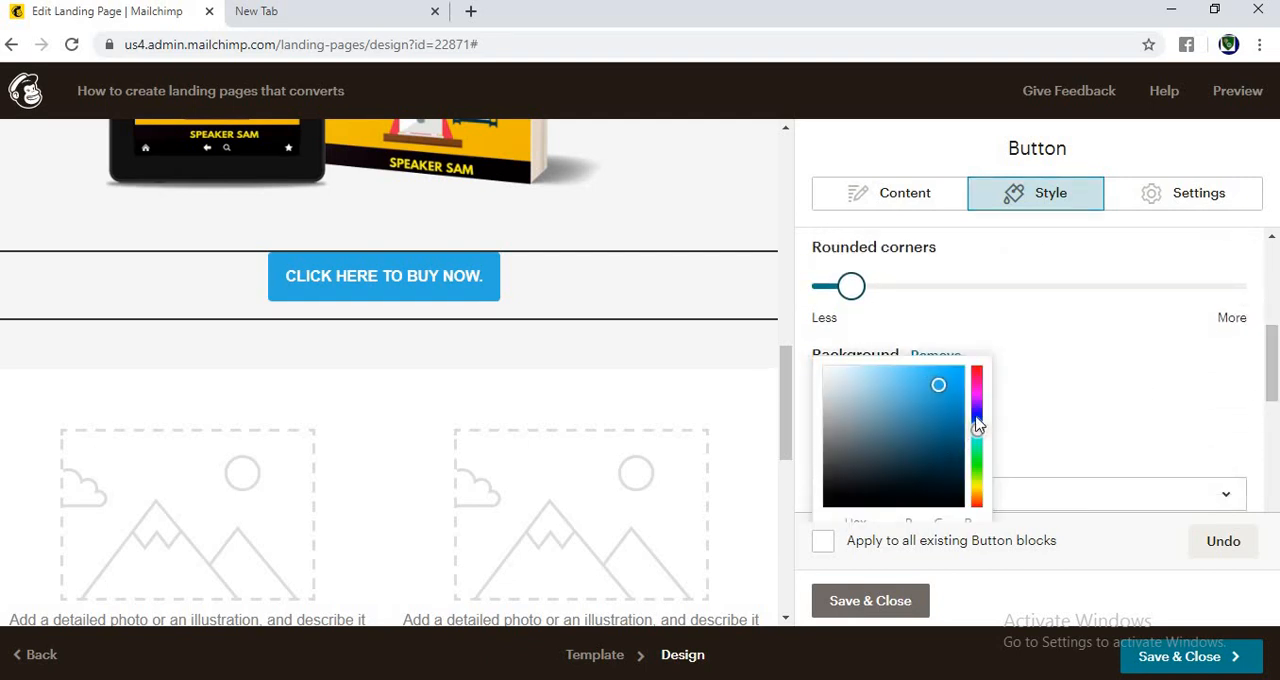
click(979, 380)
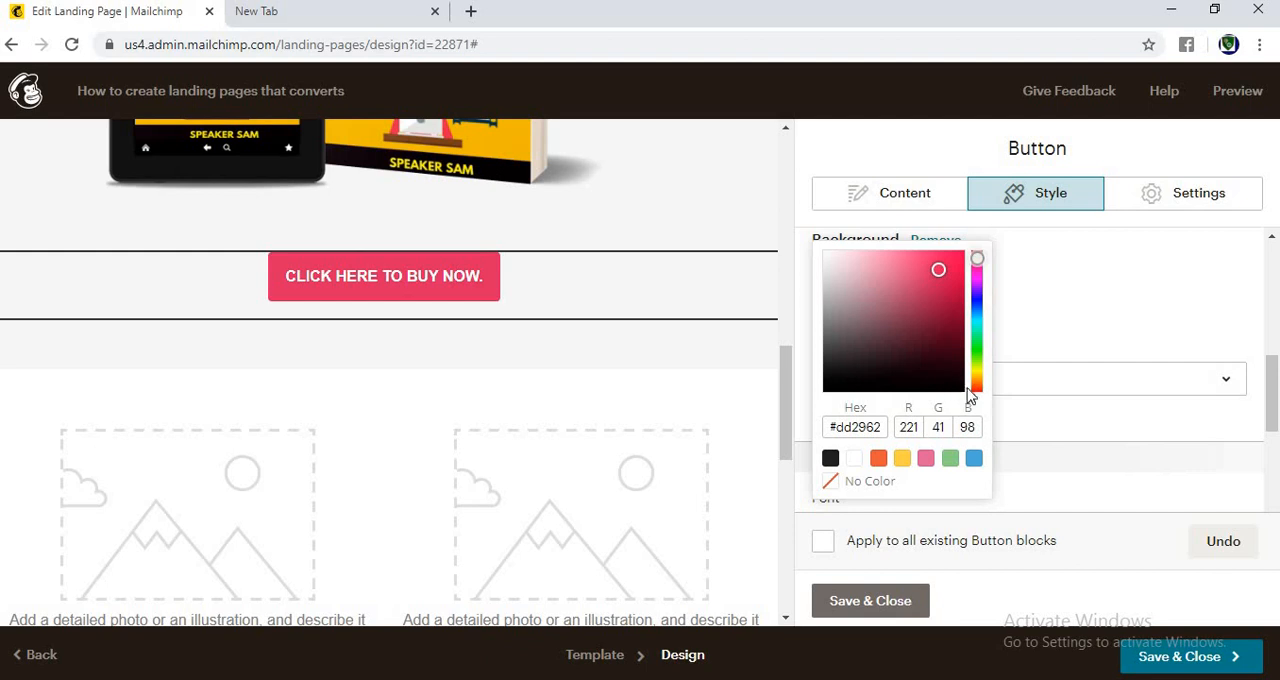
click(1063, 302)
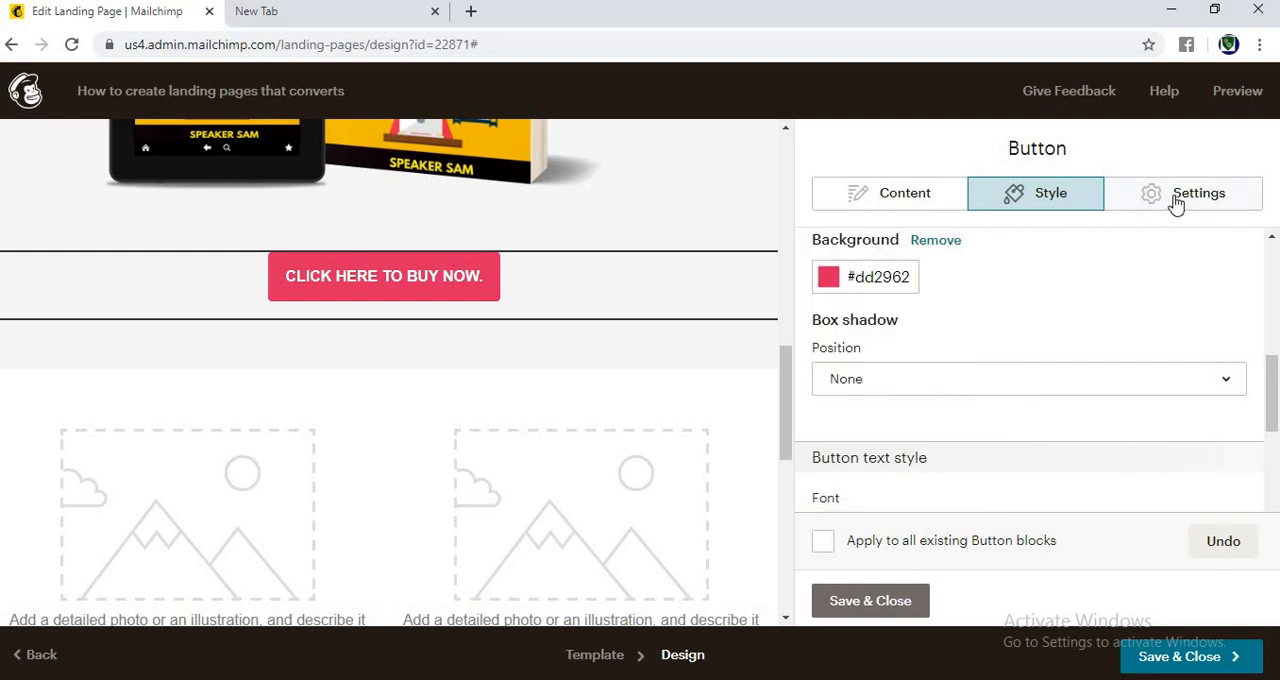
Step: Review the button block's settings and expand the advanced options of its link
click(1170, 200)
click(927, 205)
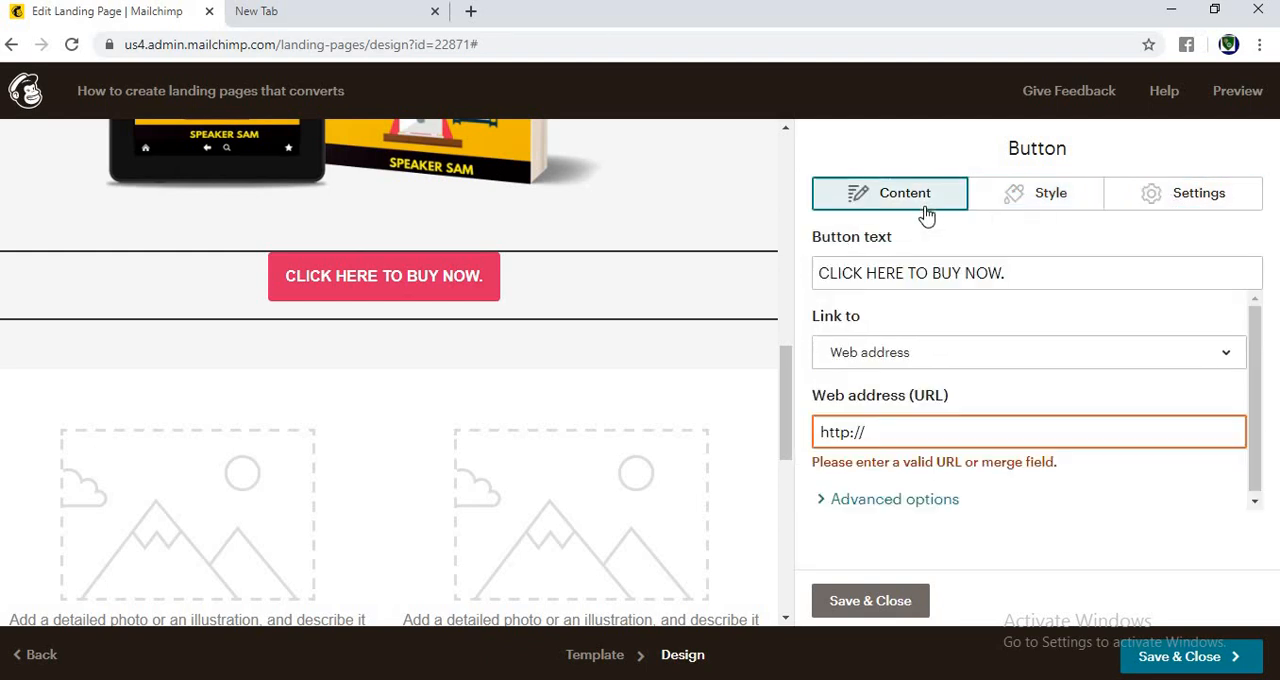
drag(1249, 345, 1250, 293)
click(829, 505)
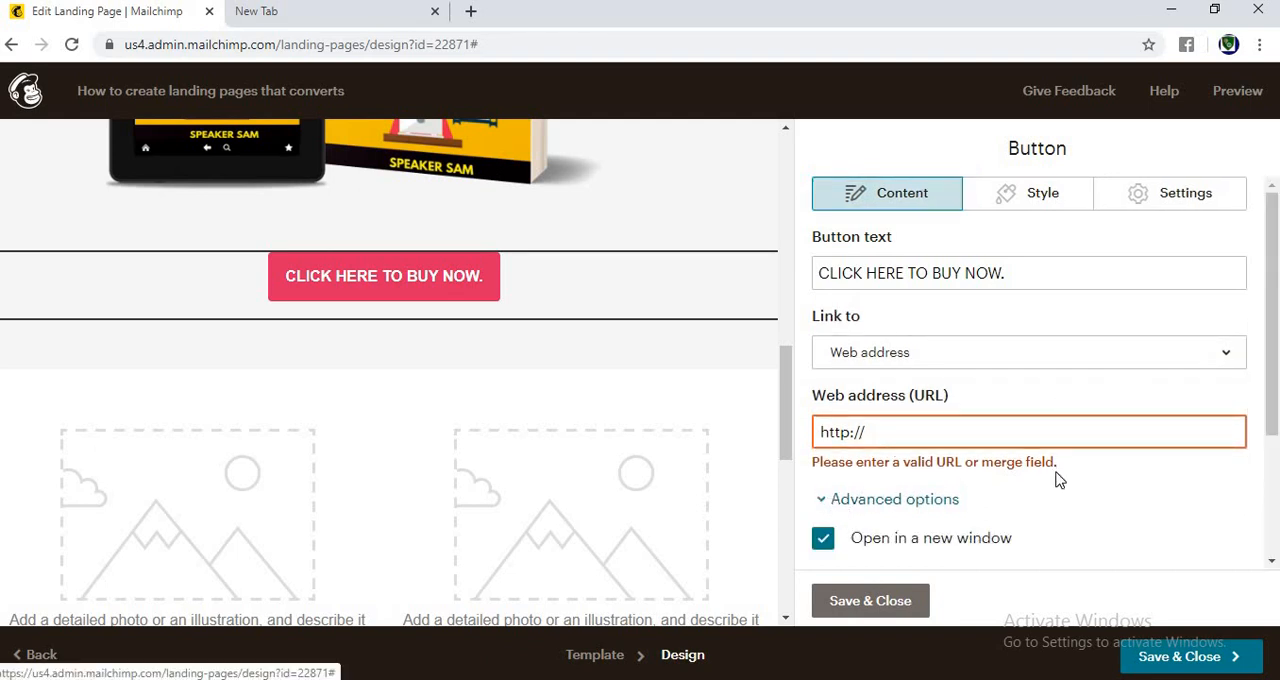
Step: Set the button text to the Lucida font at 48px, and save and close the block
click(1032, 202)
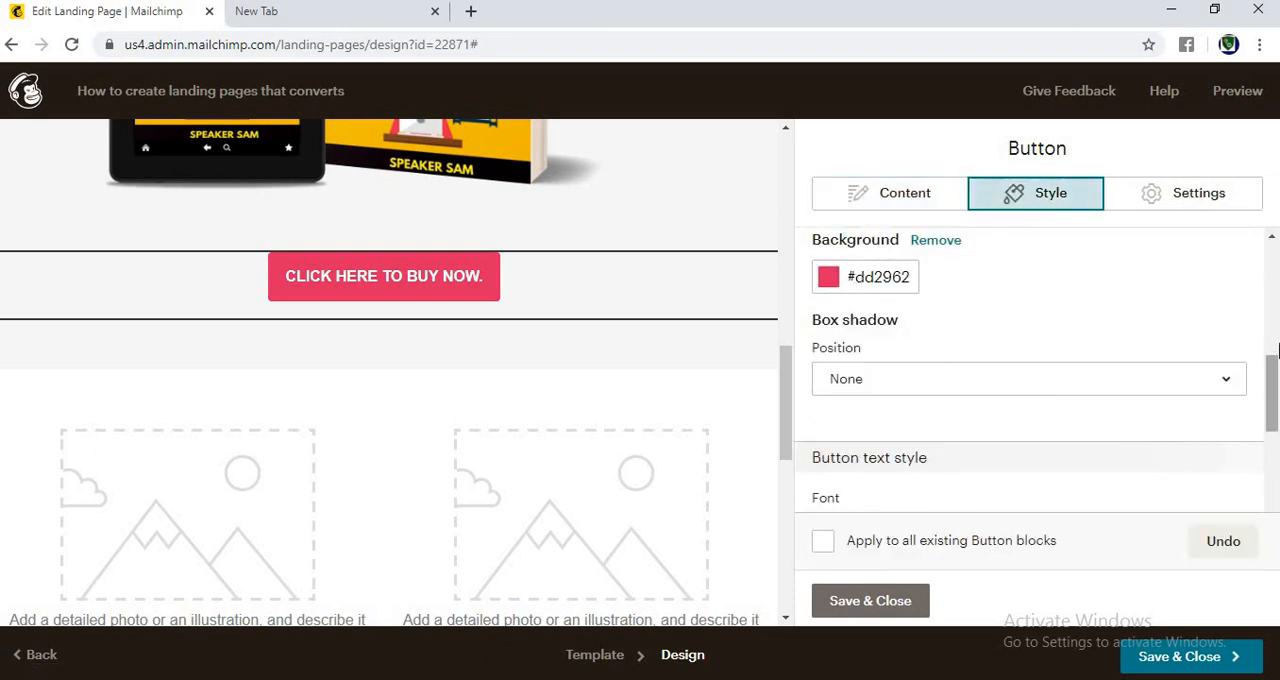
scroll(1128, 392, down, 1)
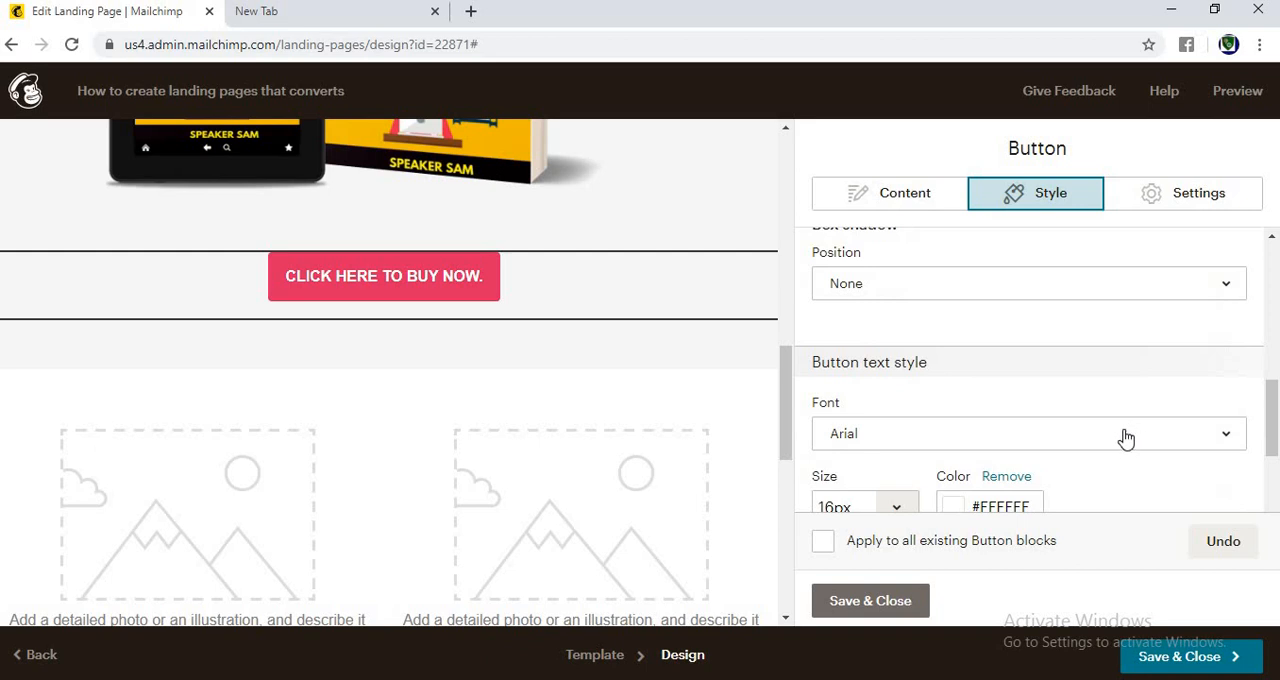
click(1058, 440)
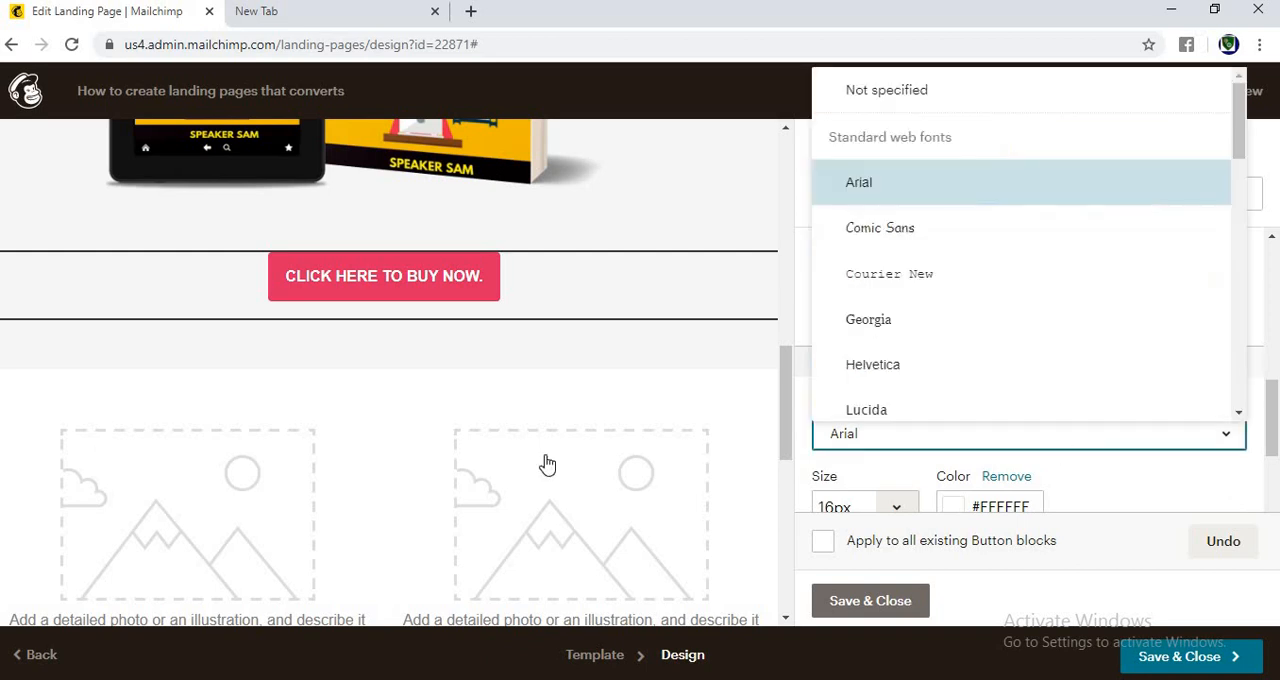
click(899, 411)
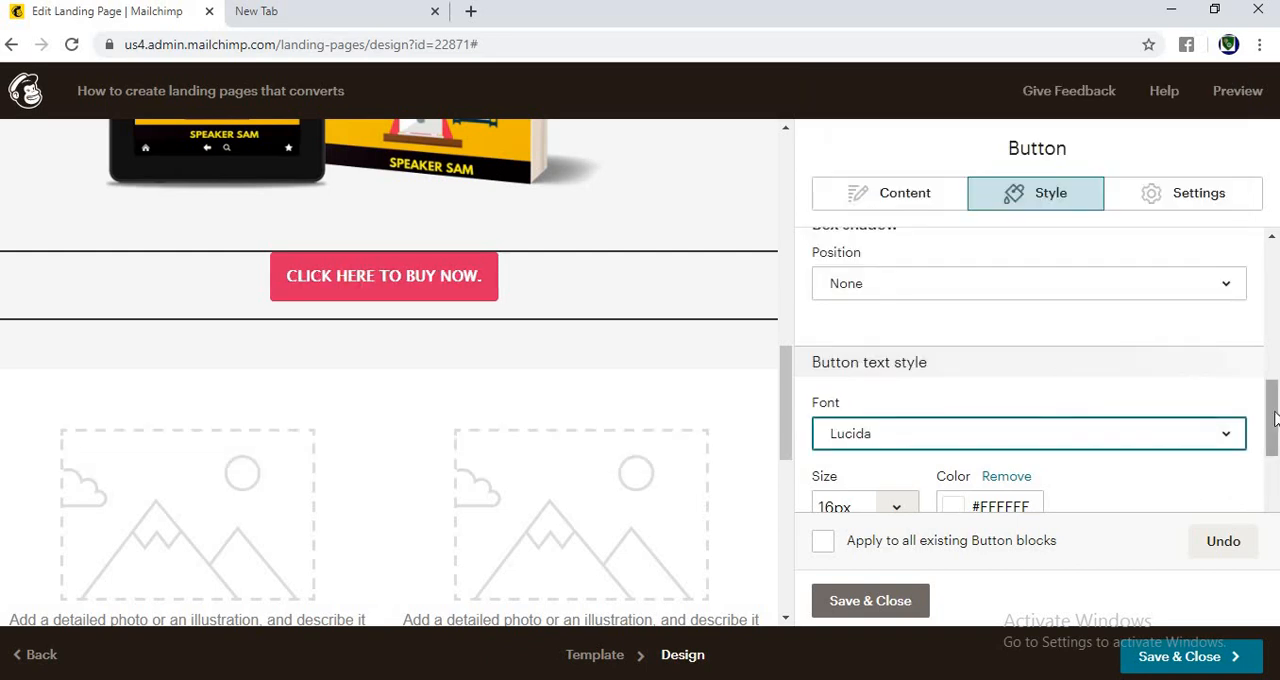
scroll(1115, 425, down, 2)
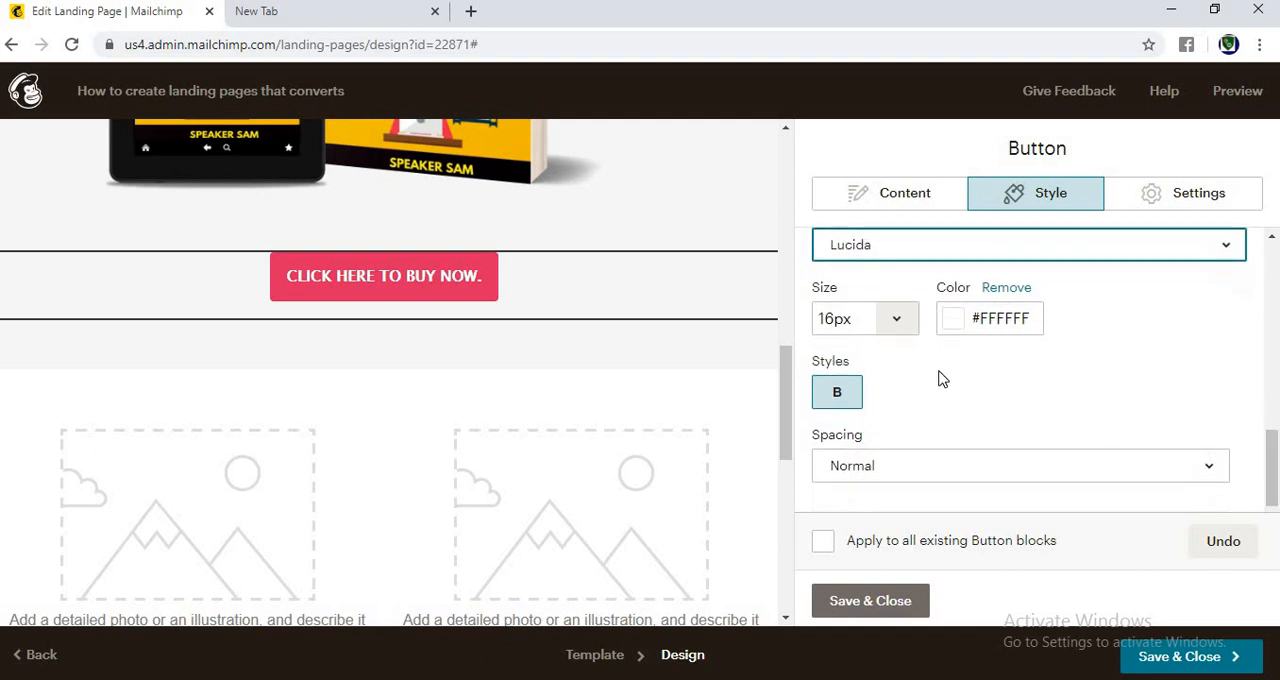
click(897, 322)
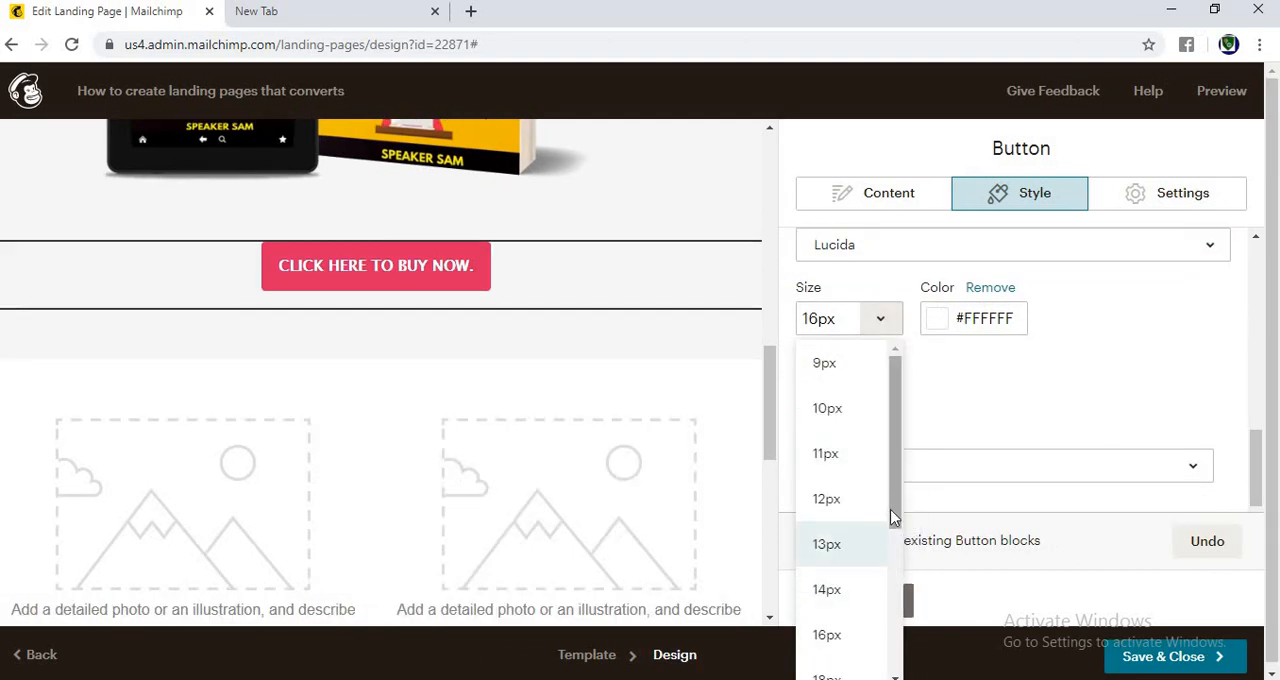
scroll(885, 612, down, 3)
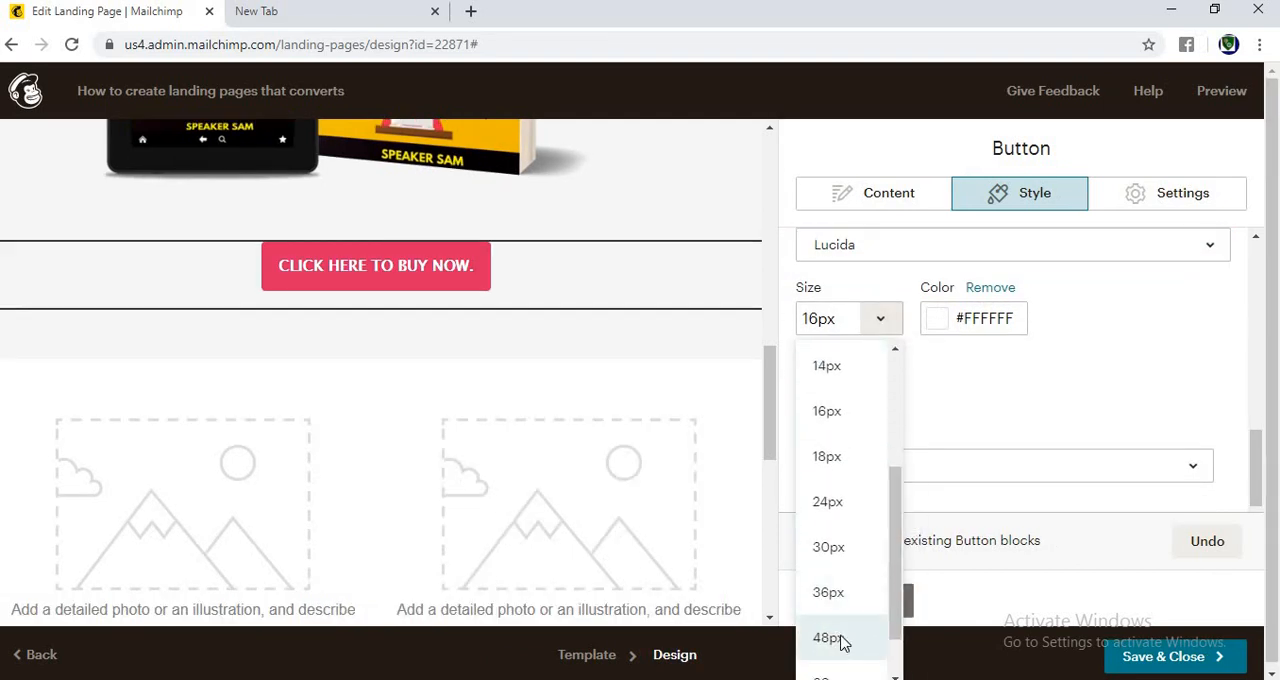
click(839, 638)
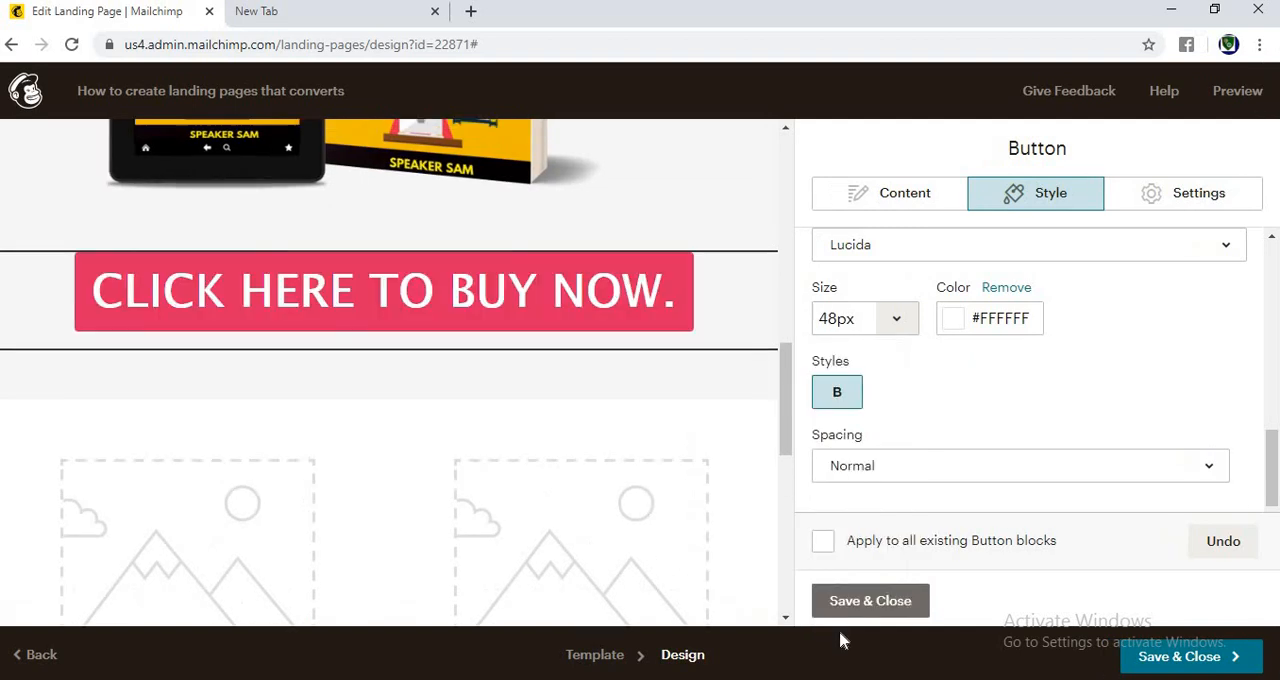
click(892, 602)
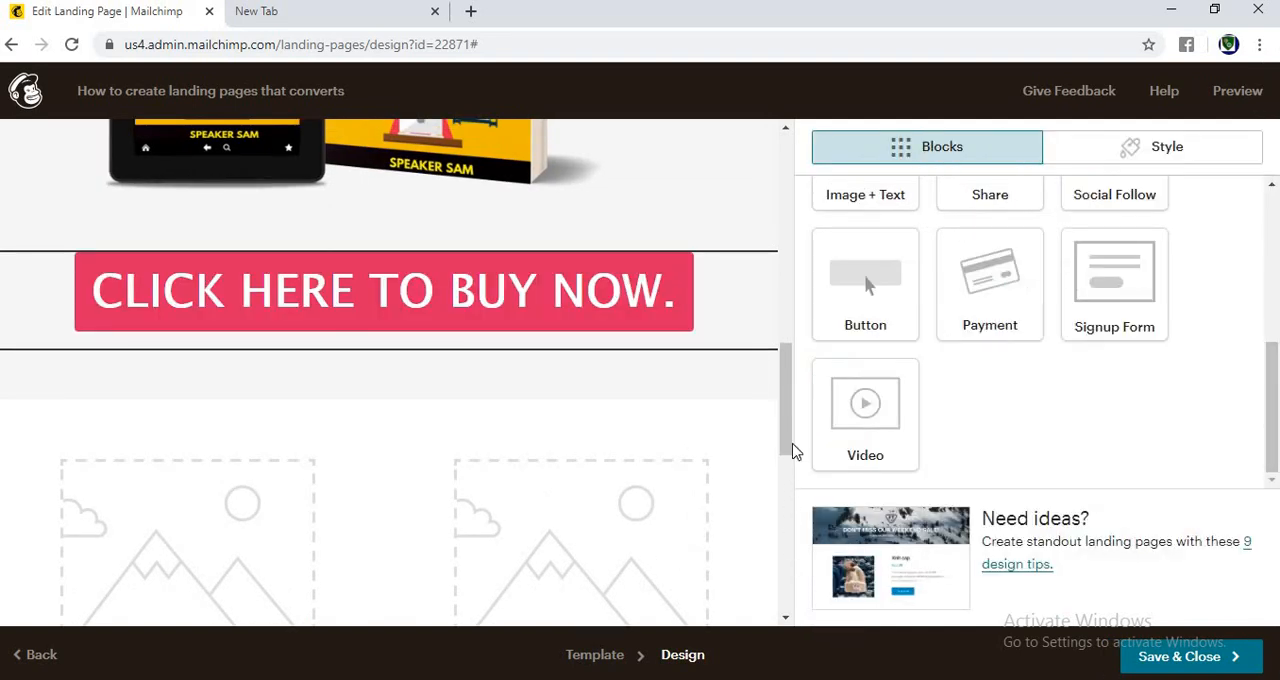
drag(793, 422, 781, 284)
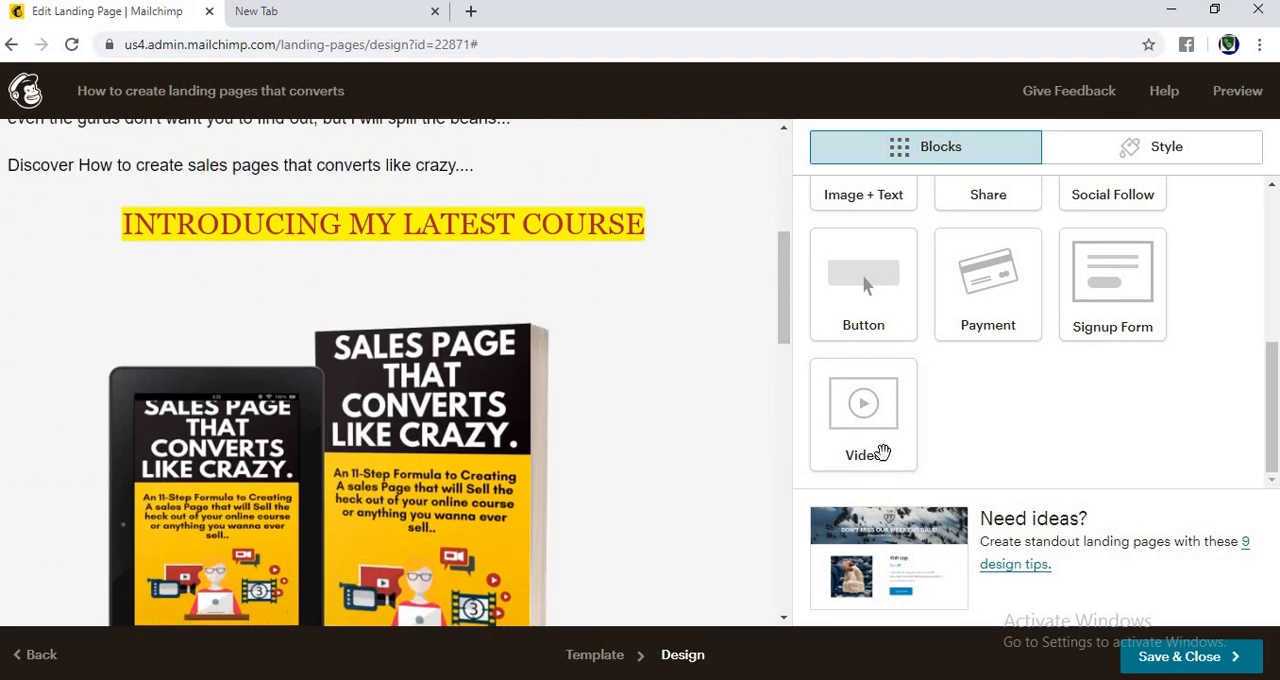
drag(1276, 443, 1277, 437)
drag(778, 329, 738, 577)
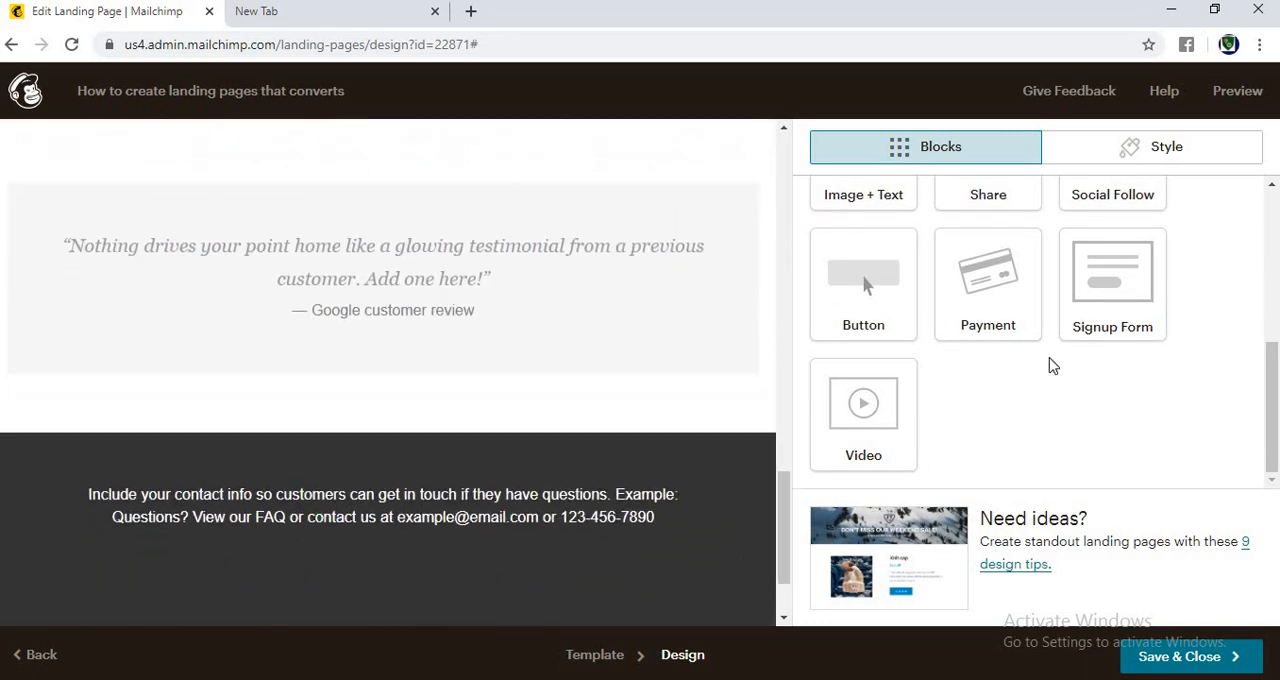
Step: Add a signup form block below the testimonial with first name, last name, address, phone number and birthday fields enabled
drag(1141, 300, 519, 357)
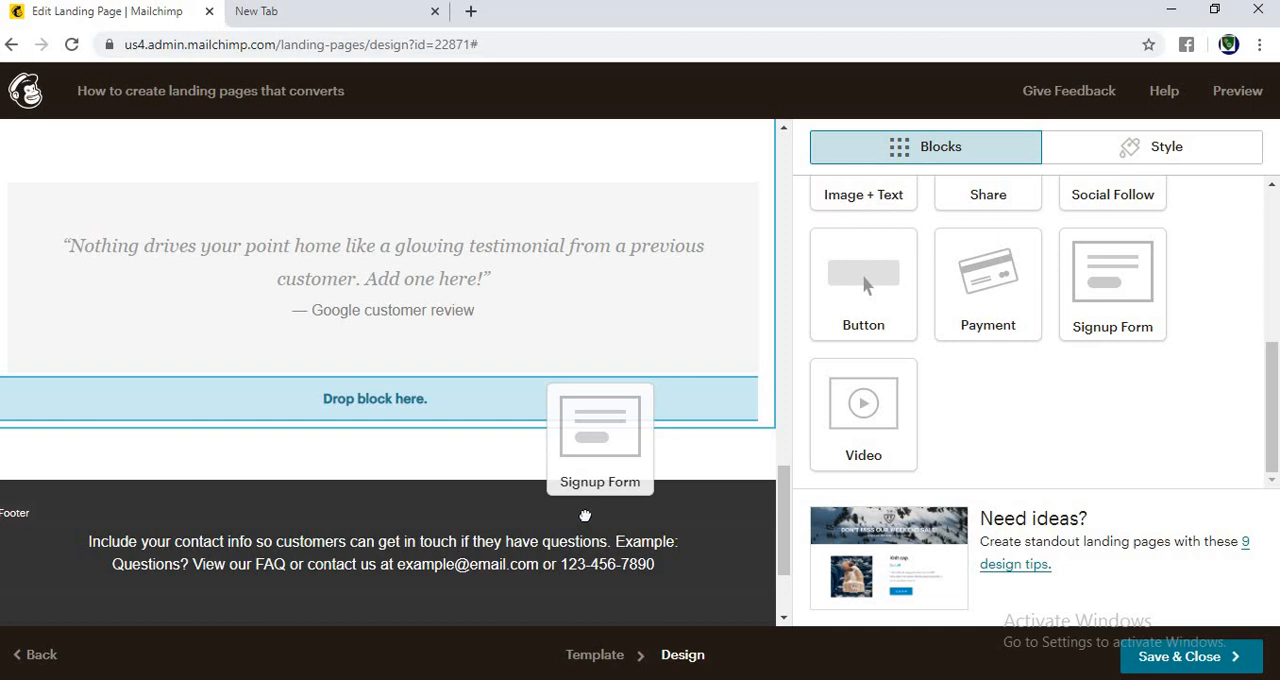
drag(578, 503, 579, 506)
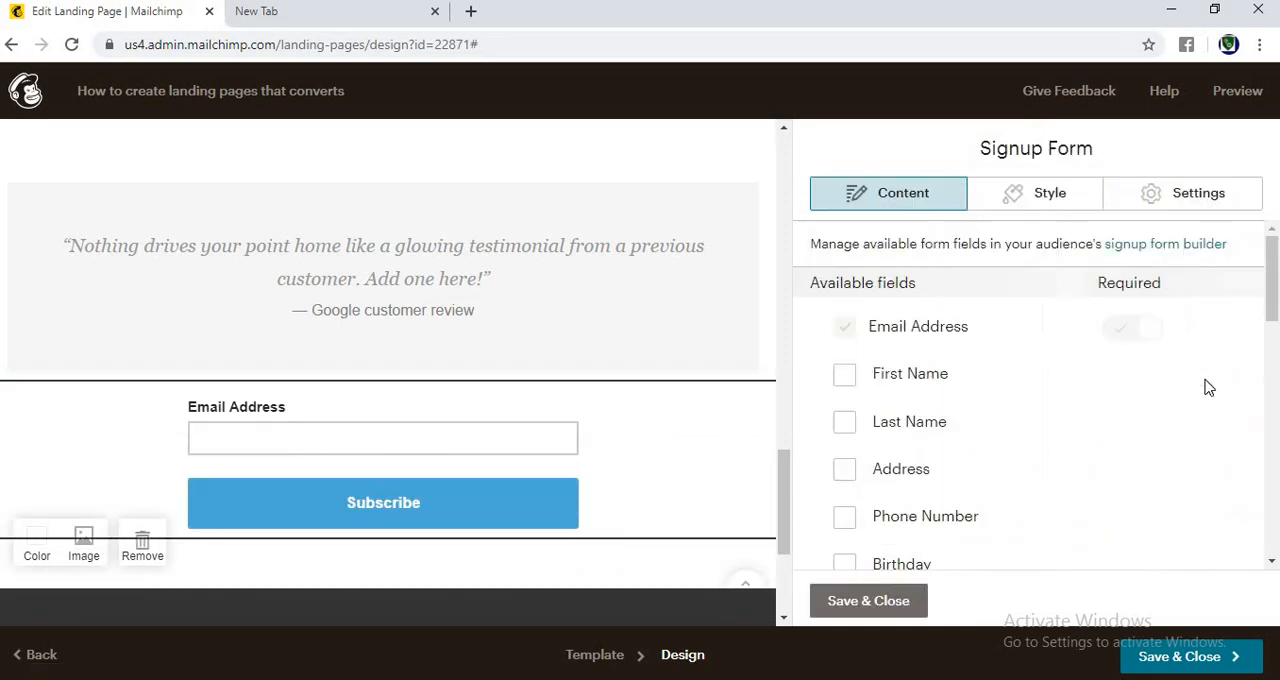
click(843, 380)
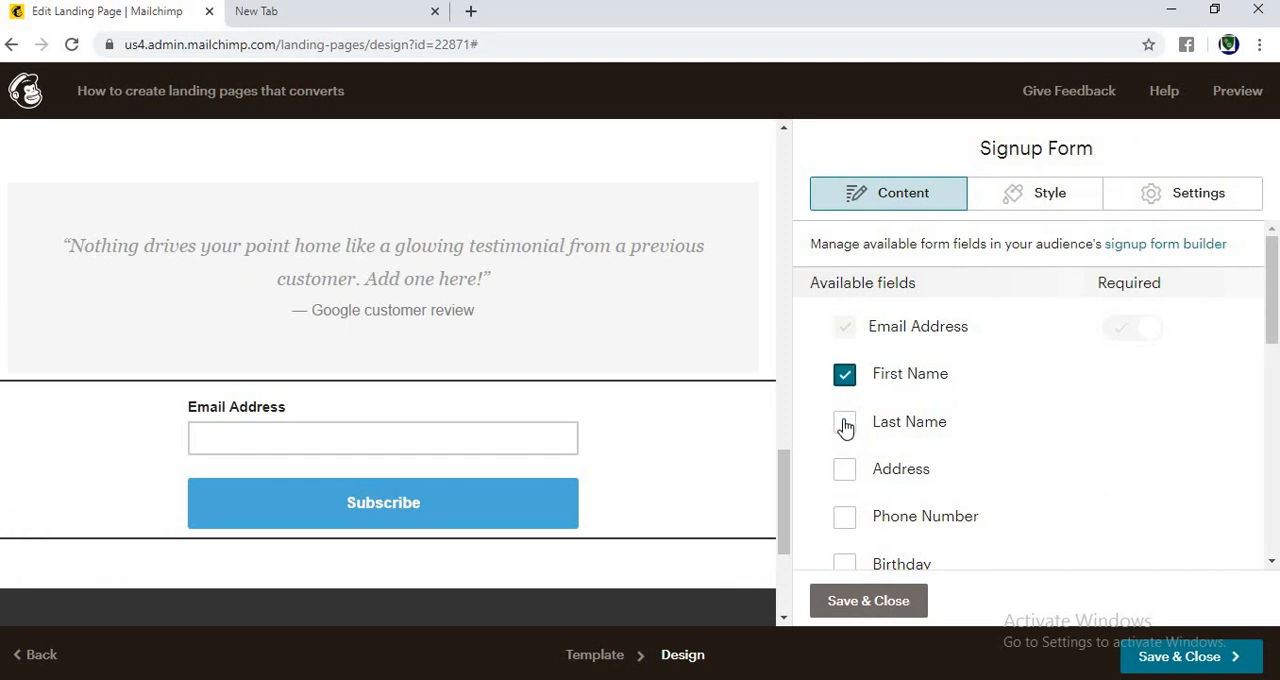
click(845, 427)
click(852, 478)
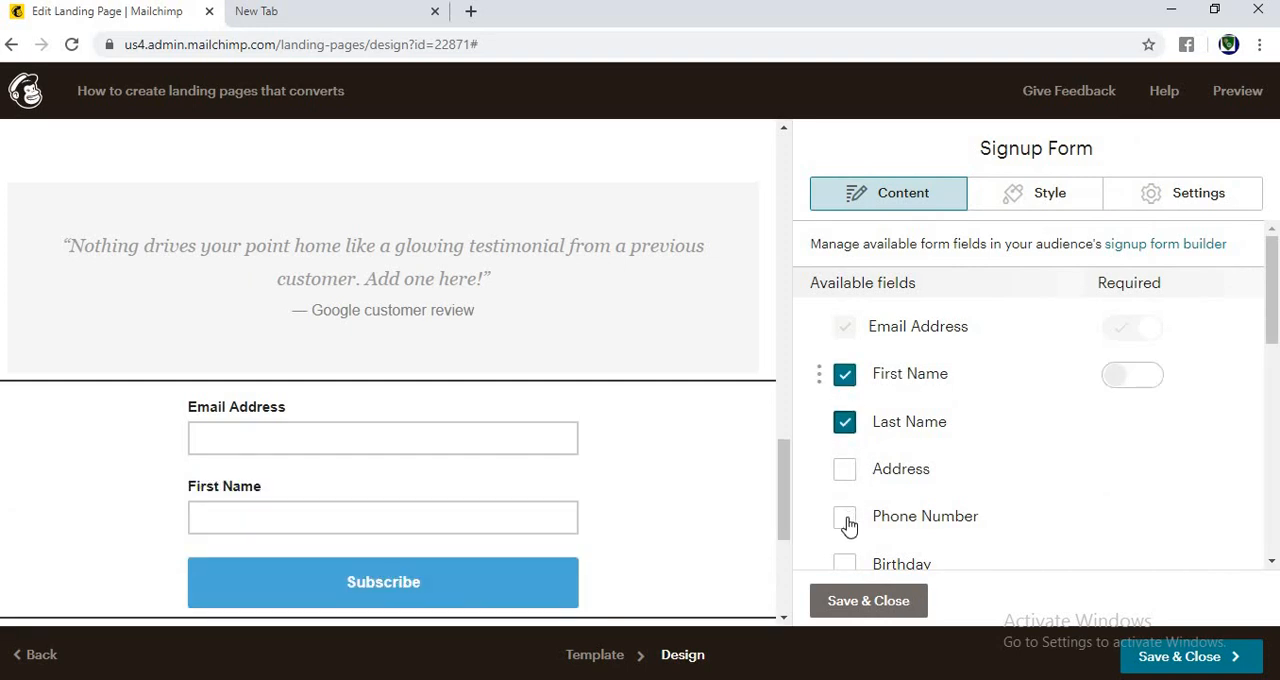
click(847, 521)
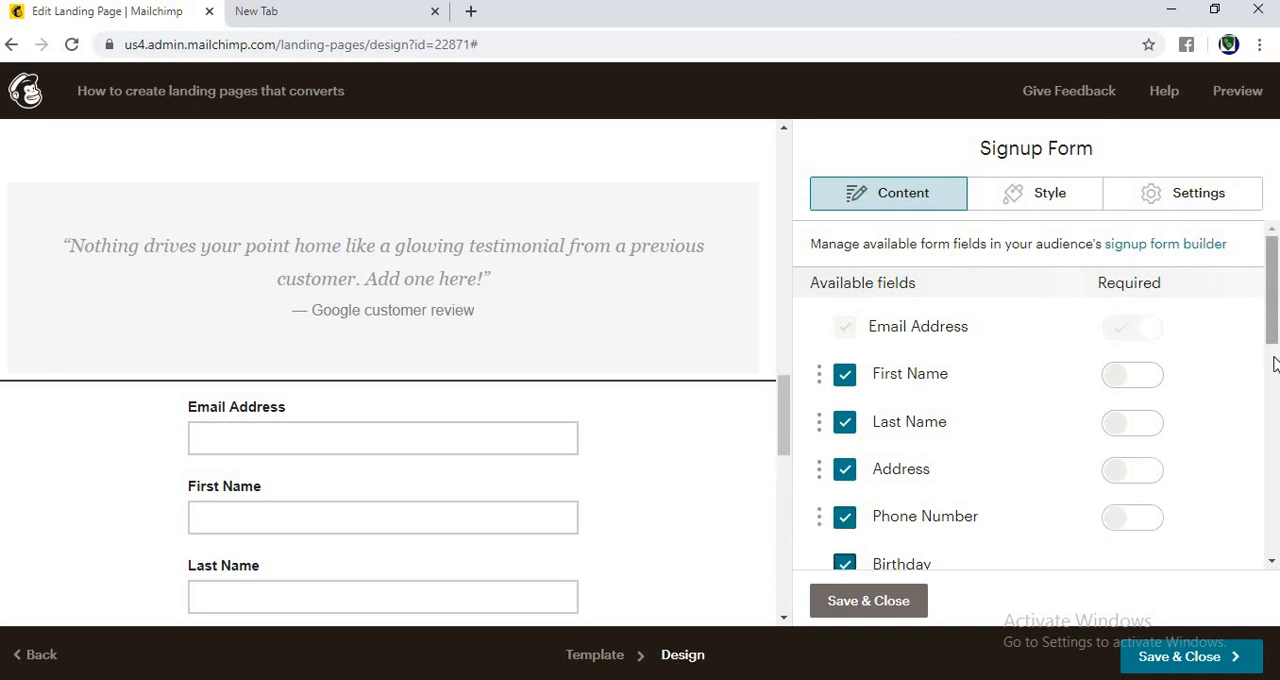
Step: Review the signup form's button text and the options for where visitors are sent after submitting
click(1271, 395)
drag(1271, 400, 1260, 423)
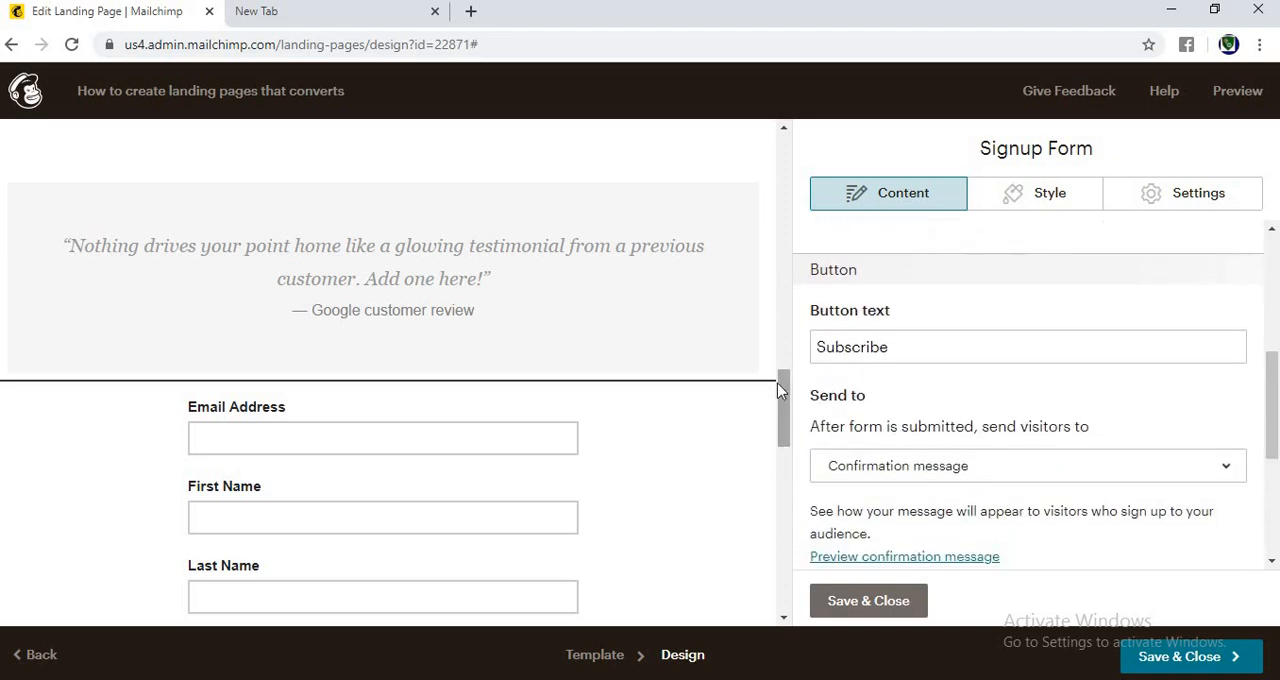
drag(781, 408, 789, 518)
click(923, 485)
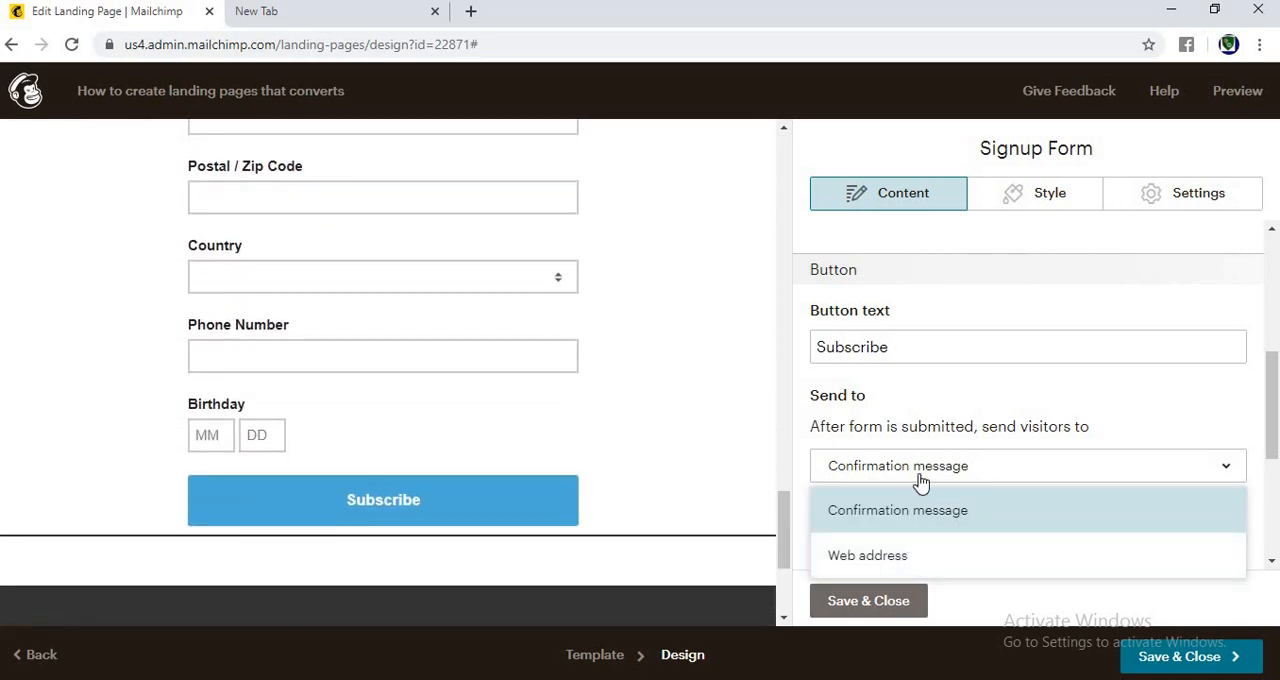
click(1066, 401)
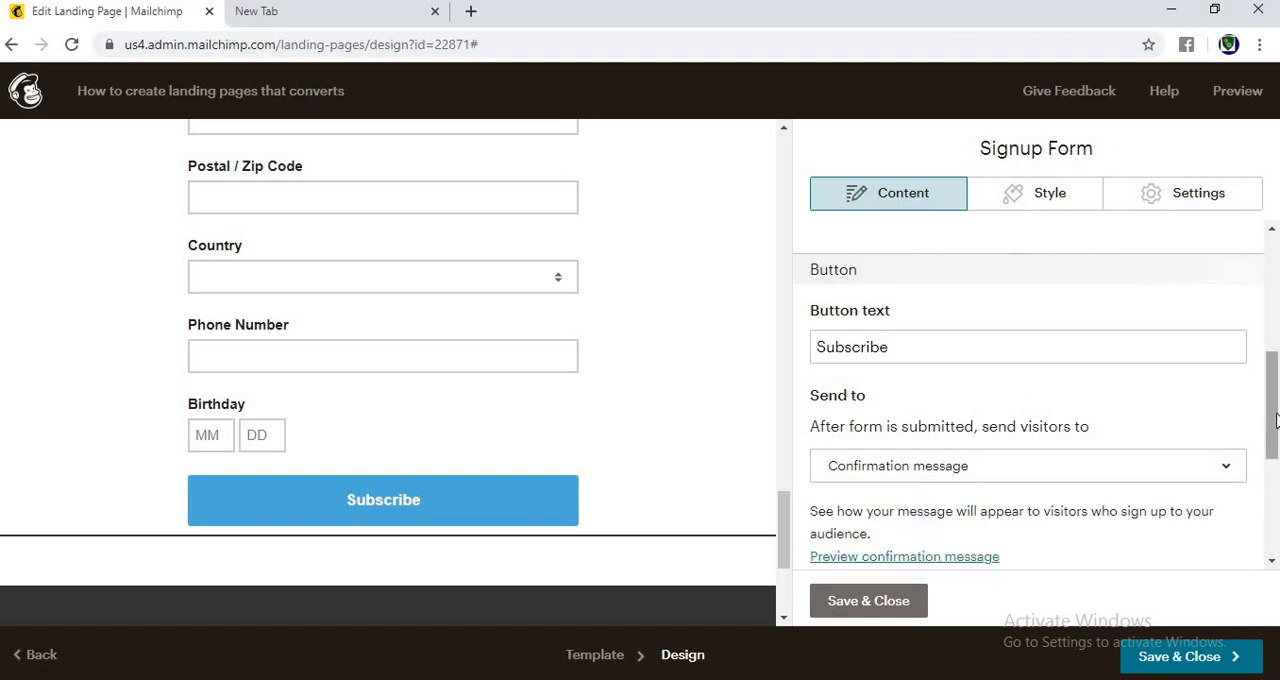
Step: Replace the form's confirmation message with "Thank you for giving details, click here to call me"
drag(1271, 443, 1273, 470)
scroll(1273, 470, down, 3)
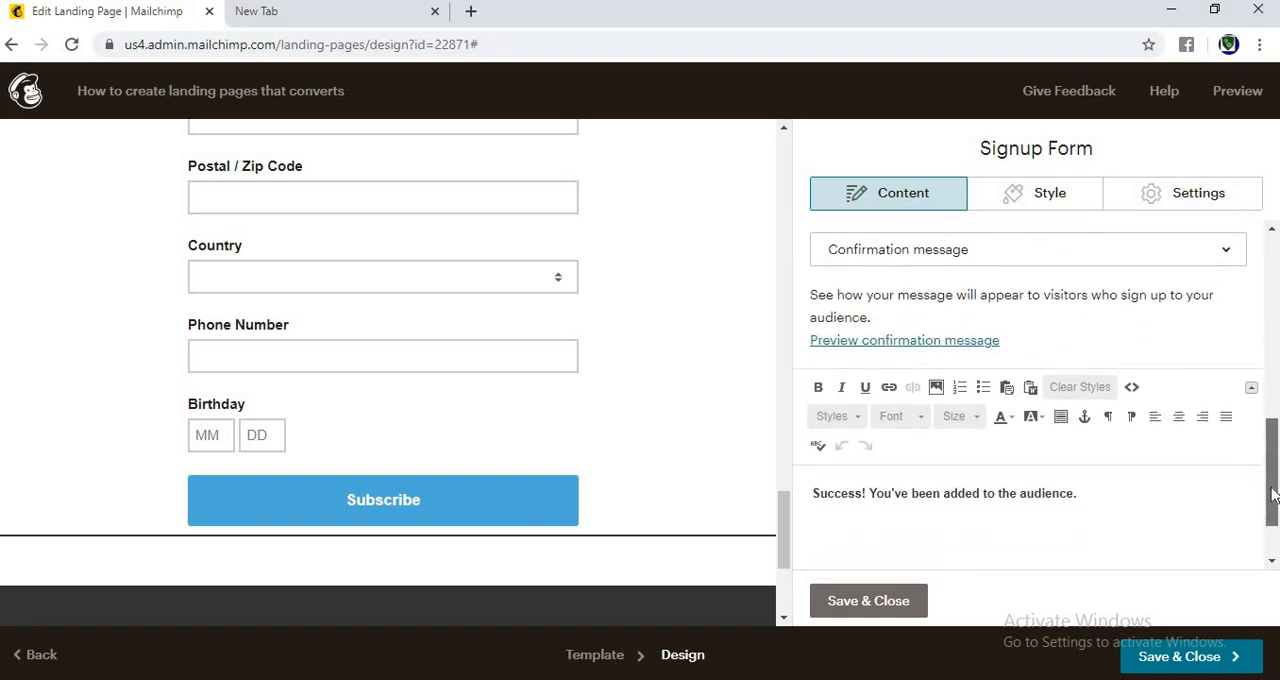
click(1111, 489)
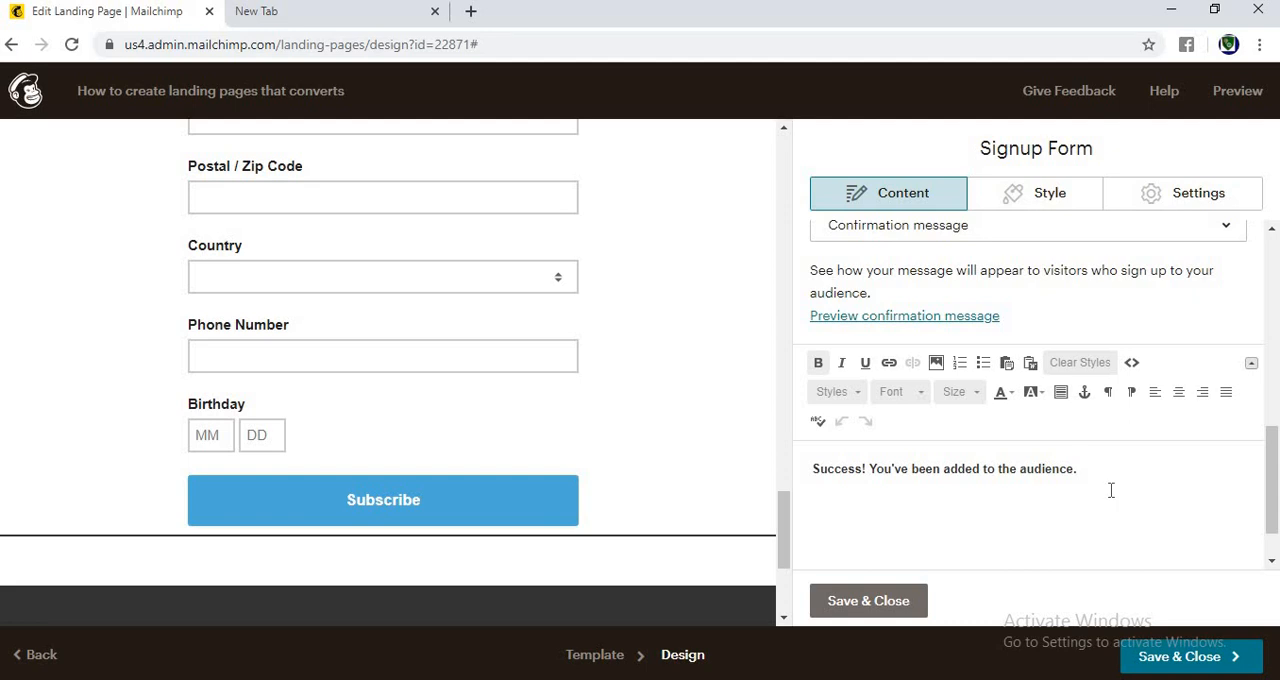
key(ctrl+a)
key(BackSpace)
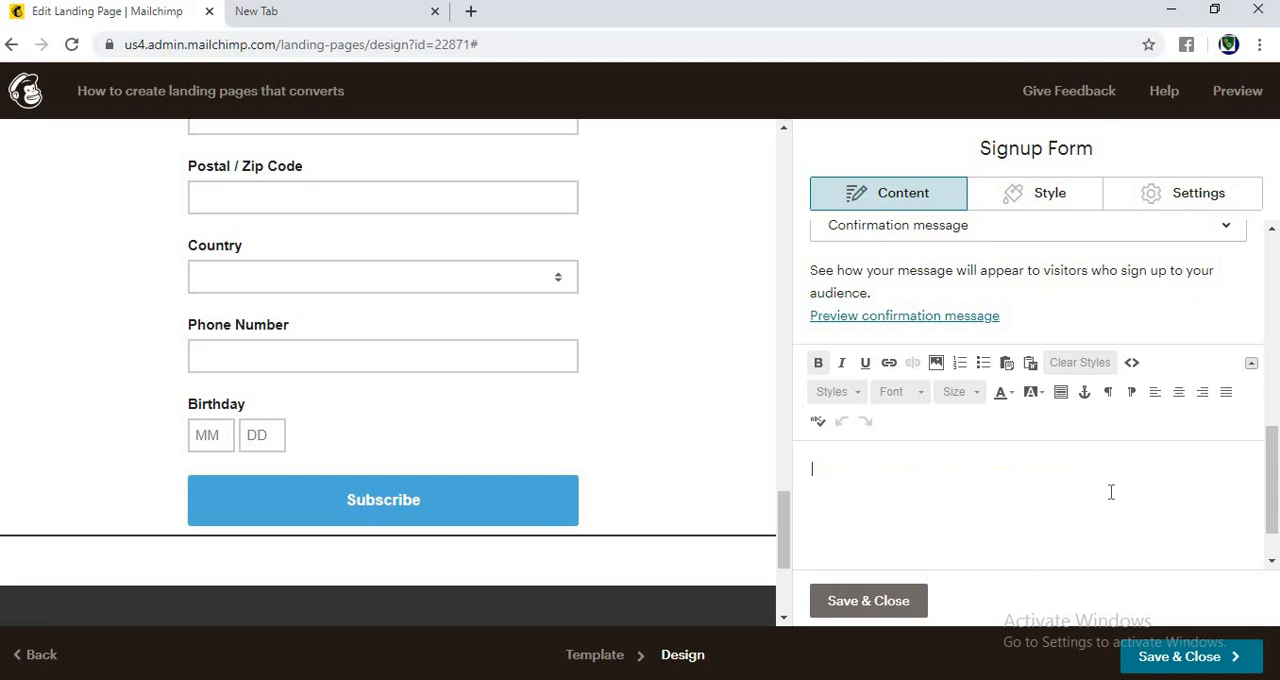
text(Thnk)
text(ank you for givin)
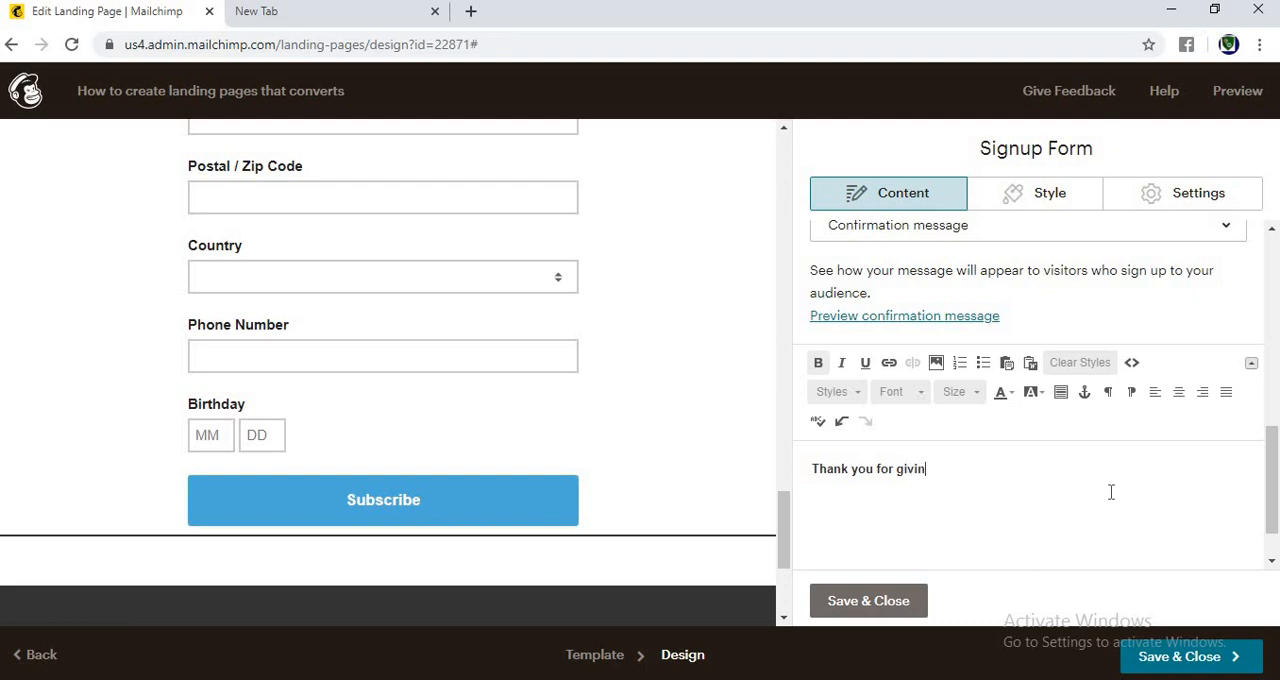
text(g details, click her t )
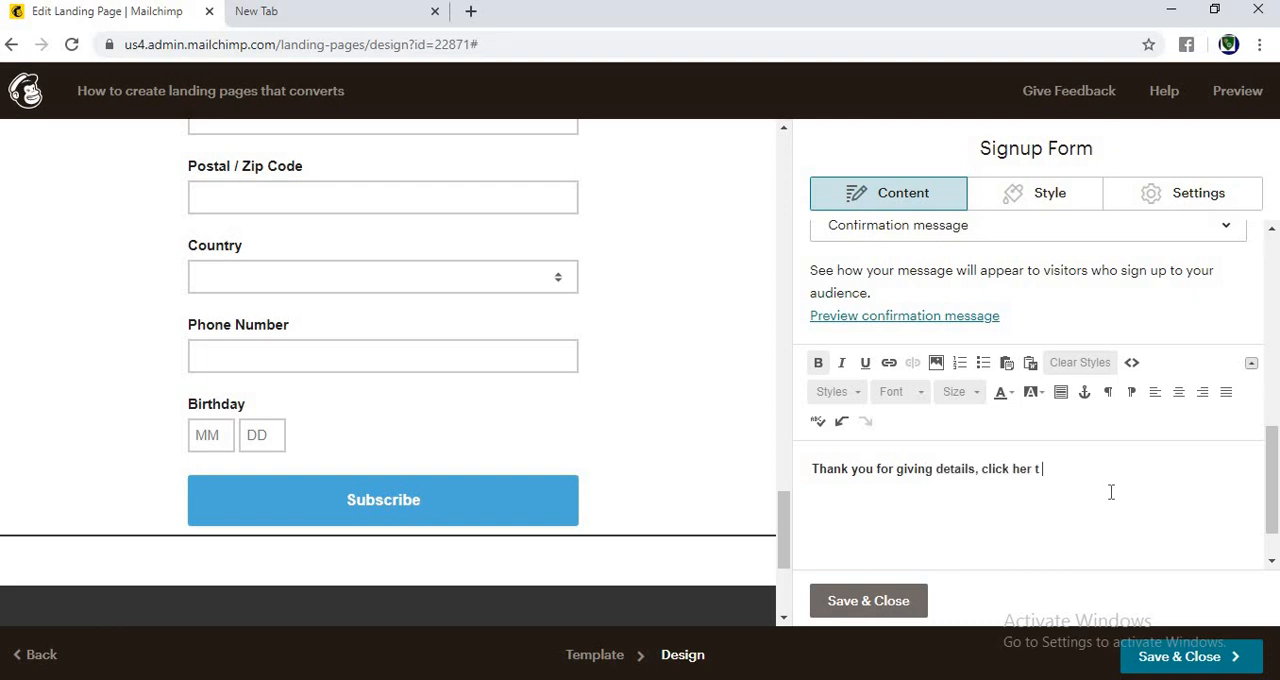
text(call me)
click(1033, 471)
text(e to)
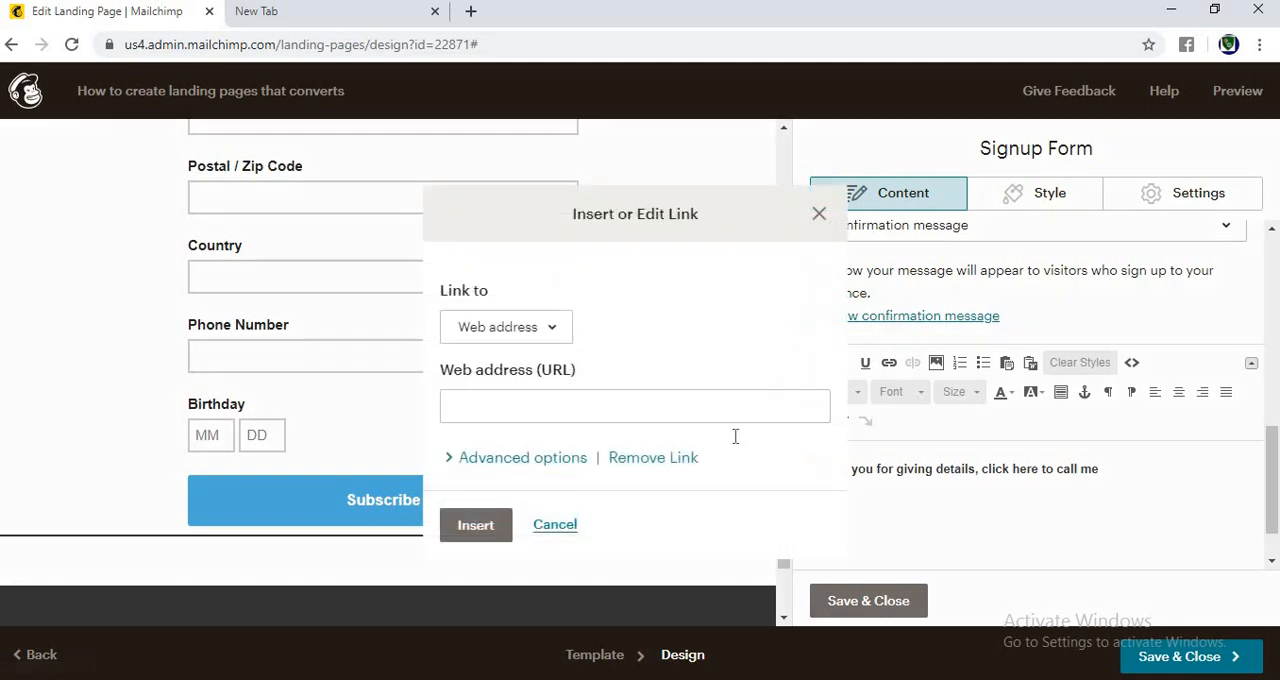
click(521, 406)
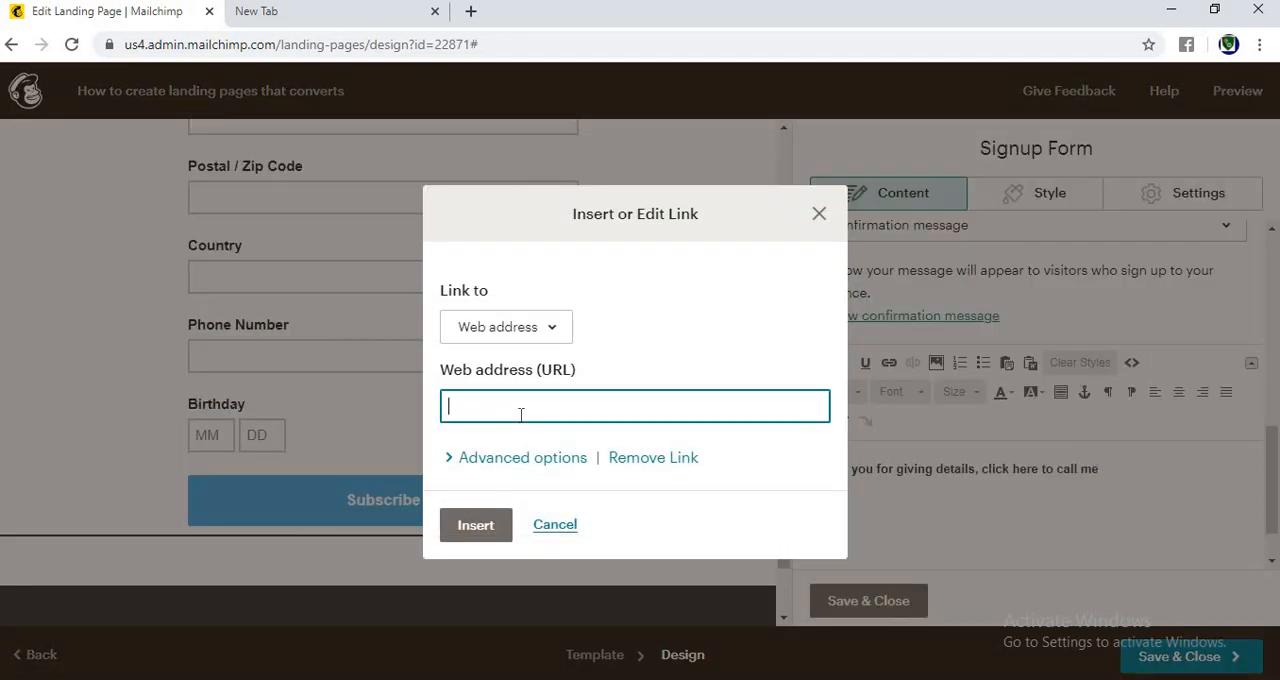
text(oogle.)
key(ctrl+a)
key(BackSpace)
click(452, 533)
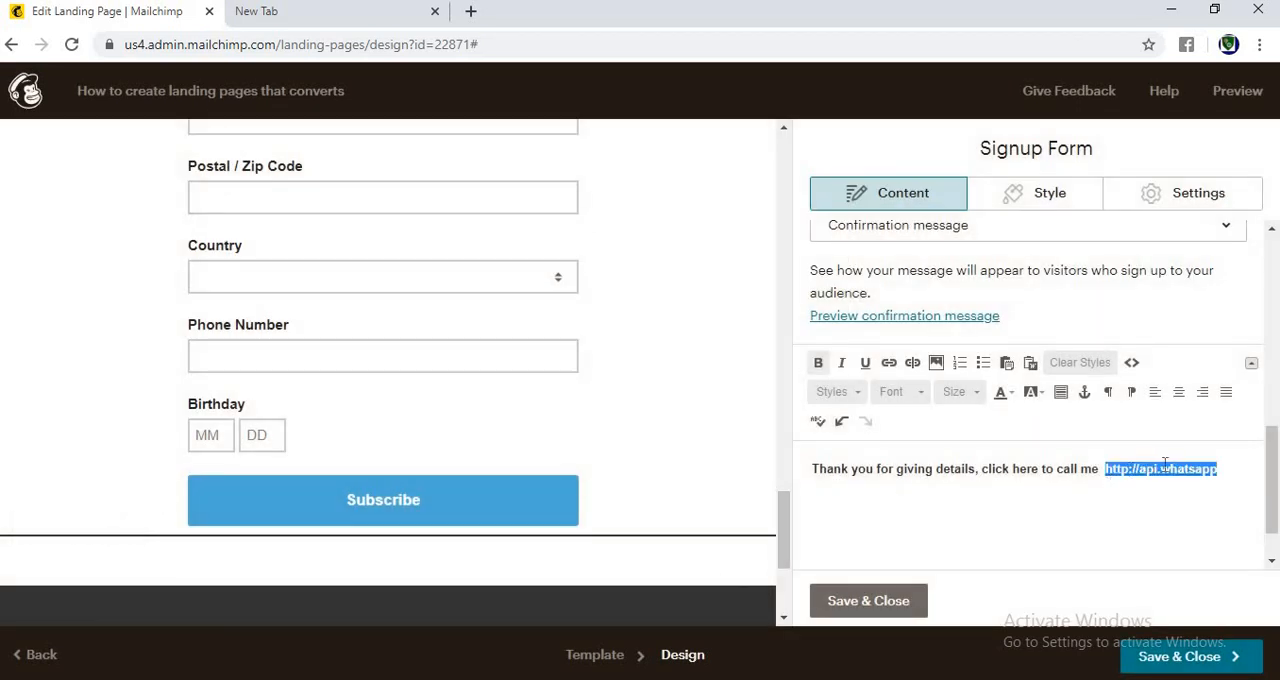
click(1185, 479)
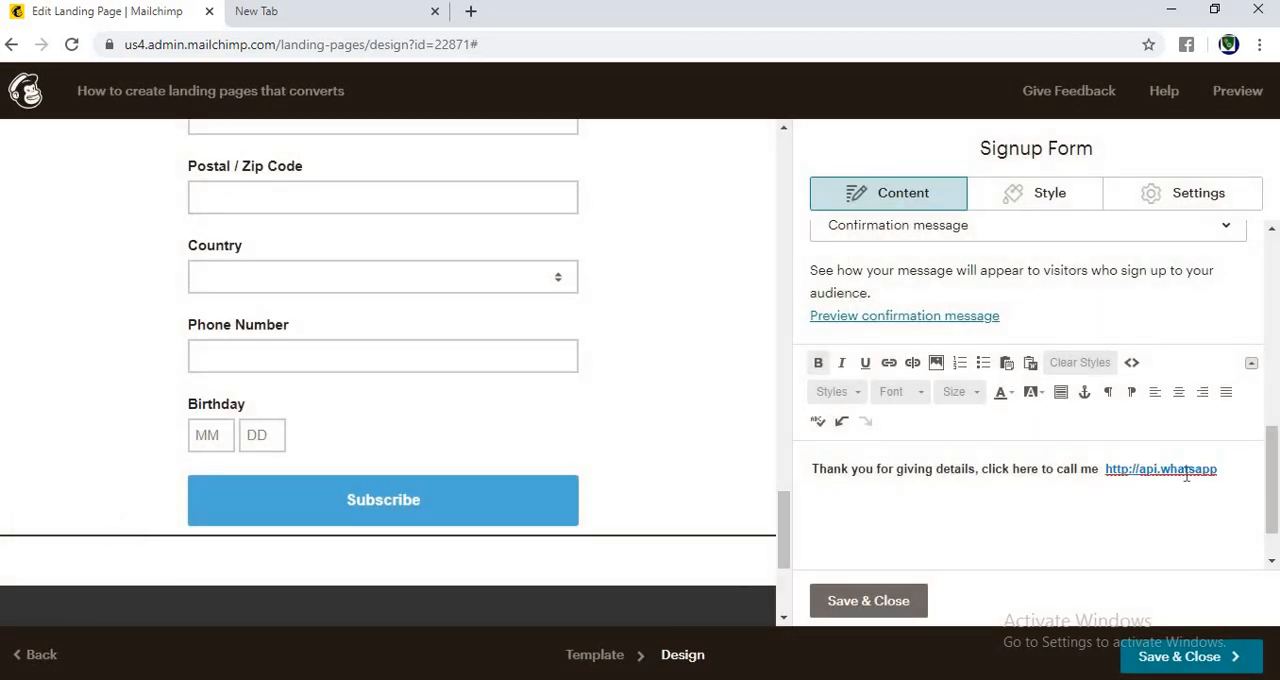
right_click(1187, 476)
click(1113, 531)
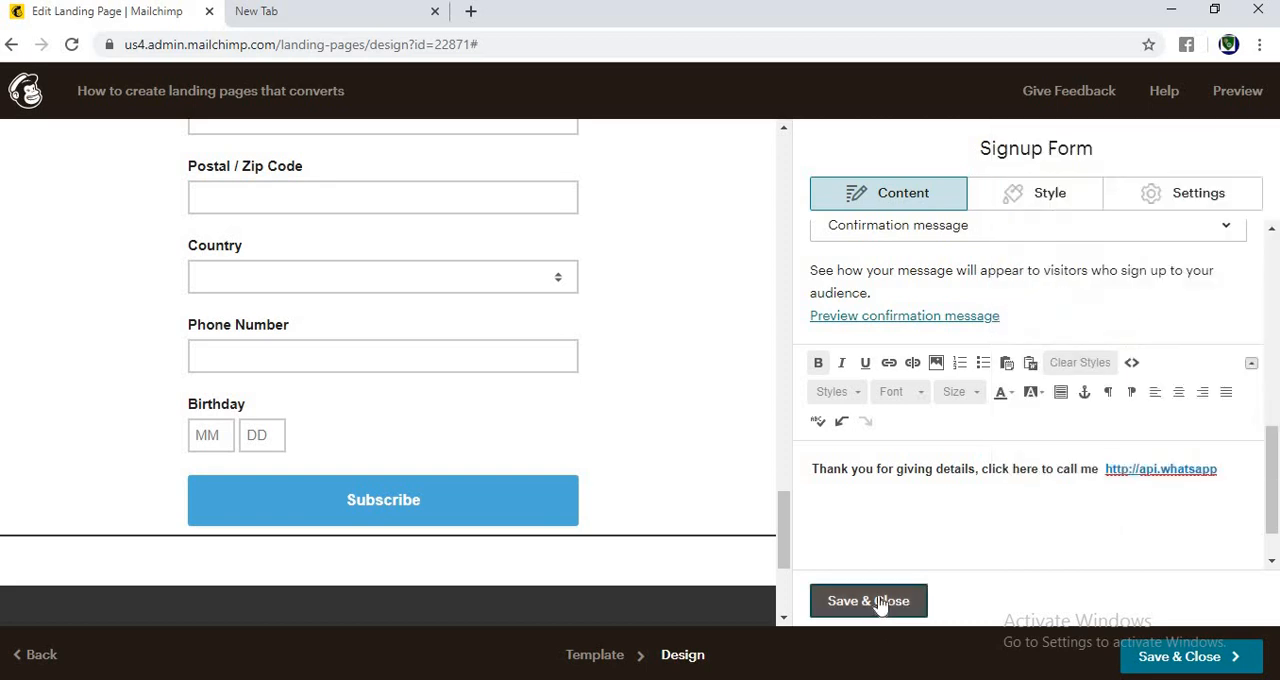
click(880, 604)
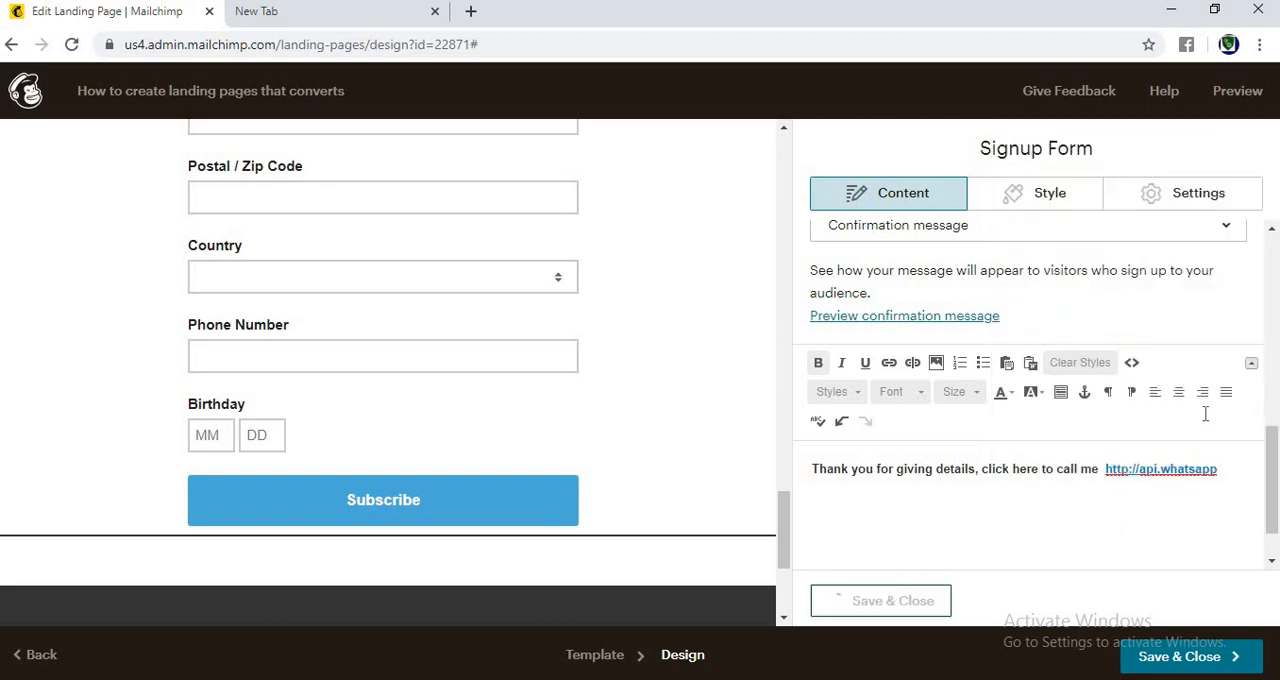
Step: Review the signup form's fields on the page
click(1136, 230)
click(1097, 322)
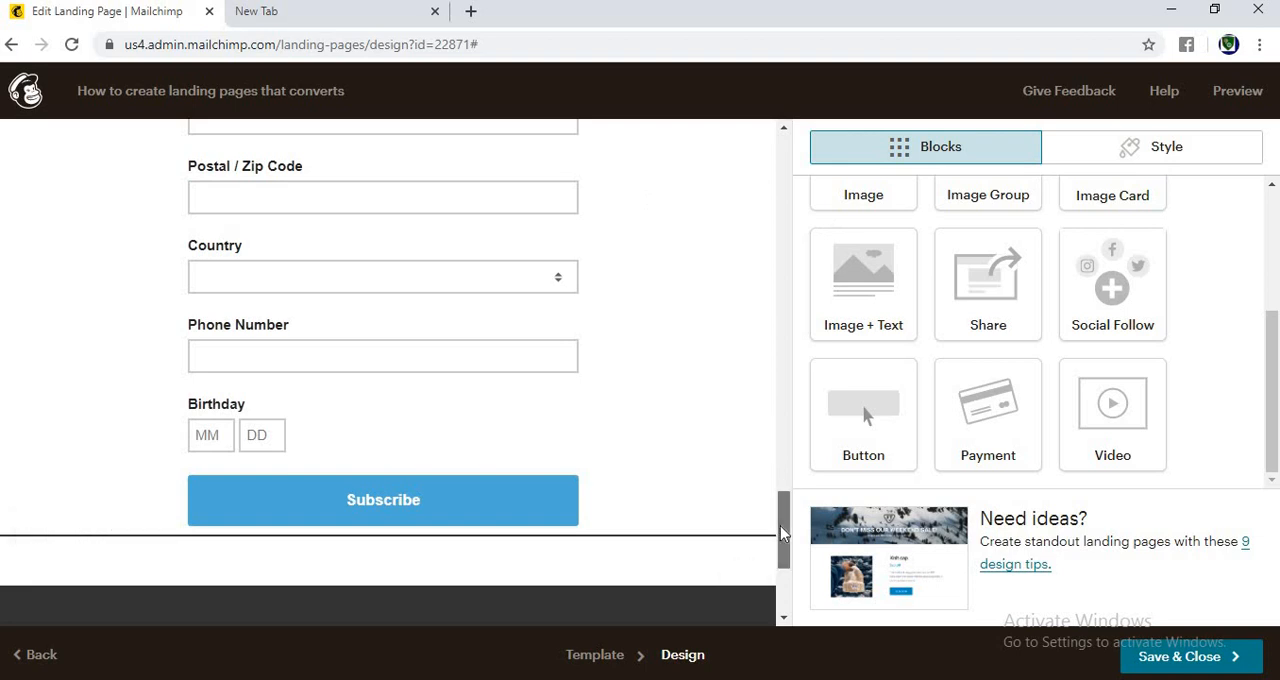
drag(780, 525, 783, 418)
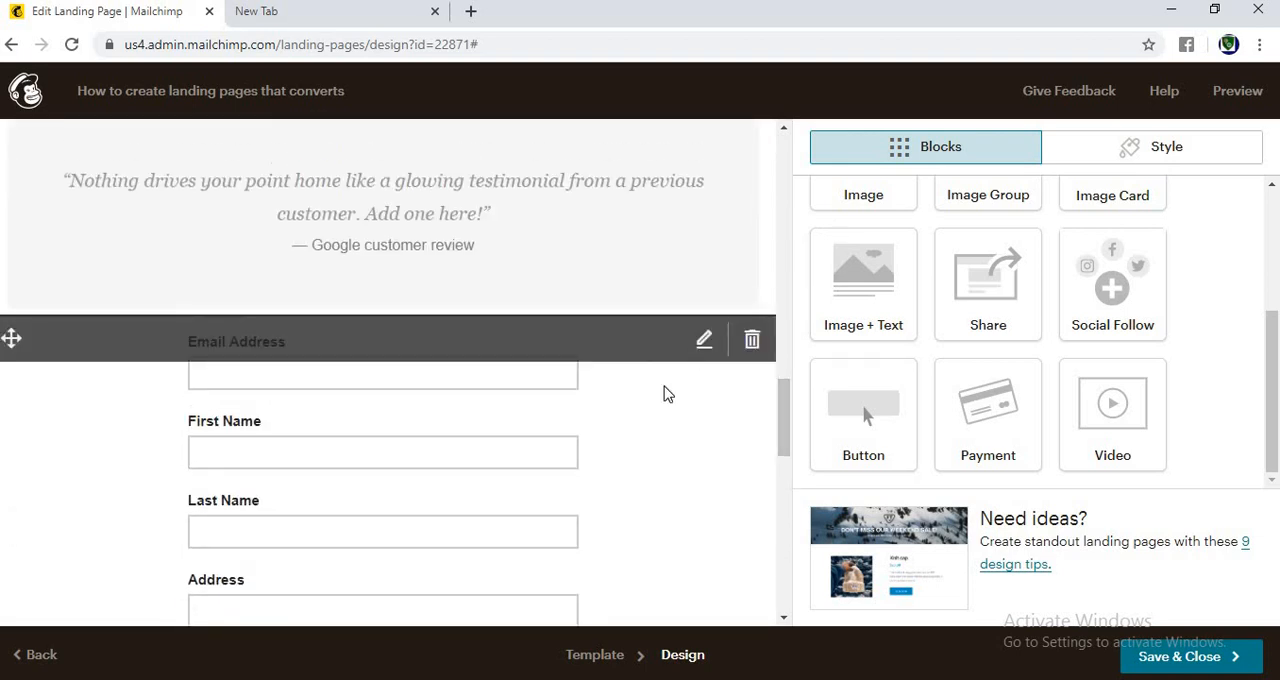
click(524, 458)
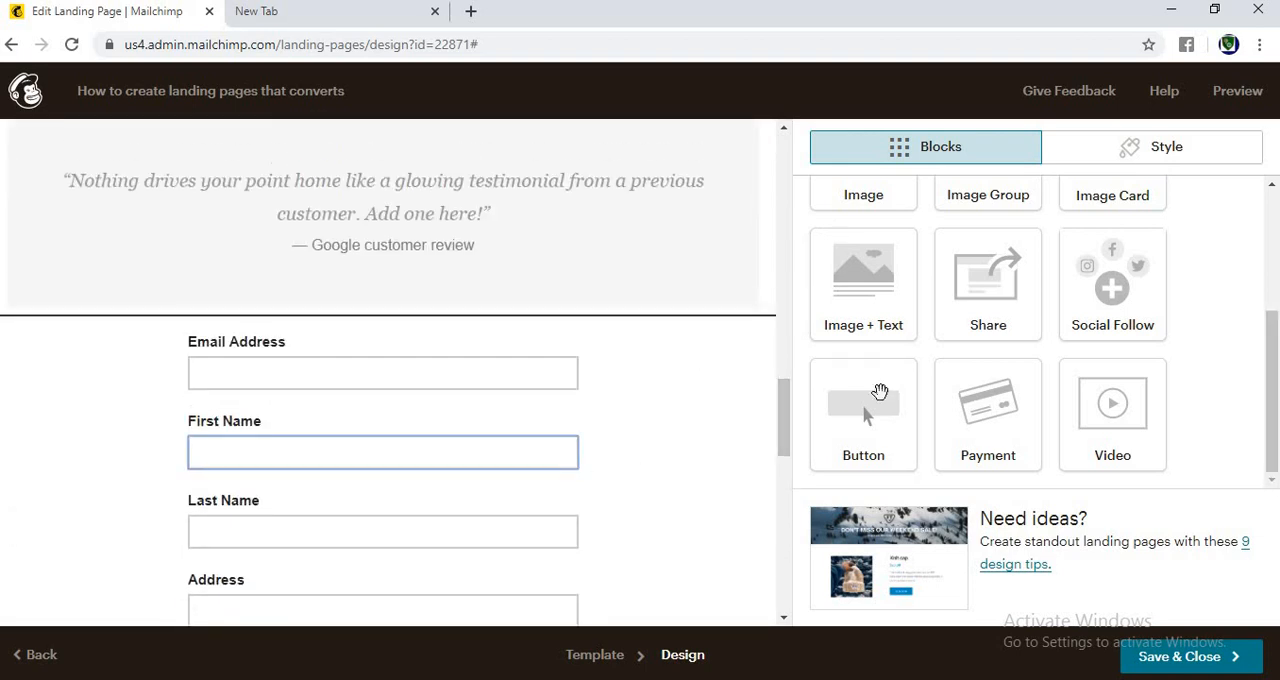
Step: Add a Social Follow block below the signup form with the default Facebook, Twitter and Website links, and save and close it
drag(783, 413, 779, 540)
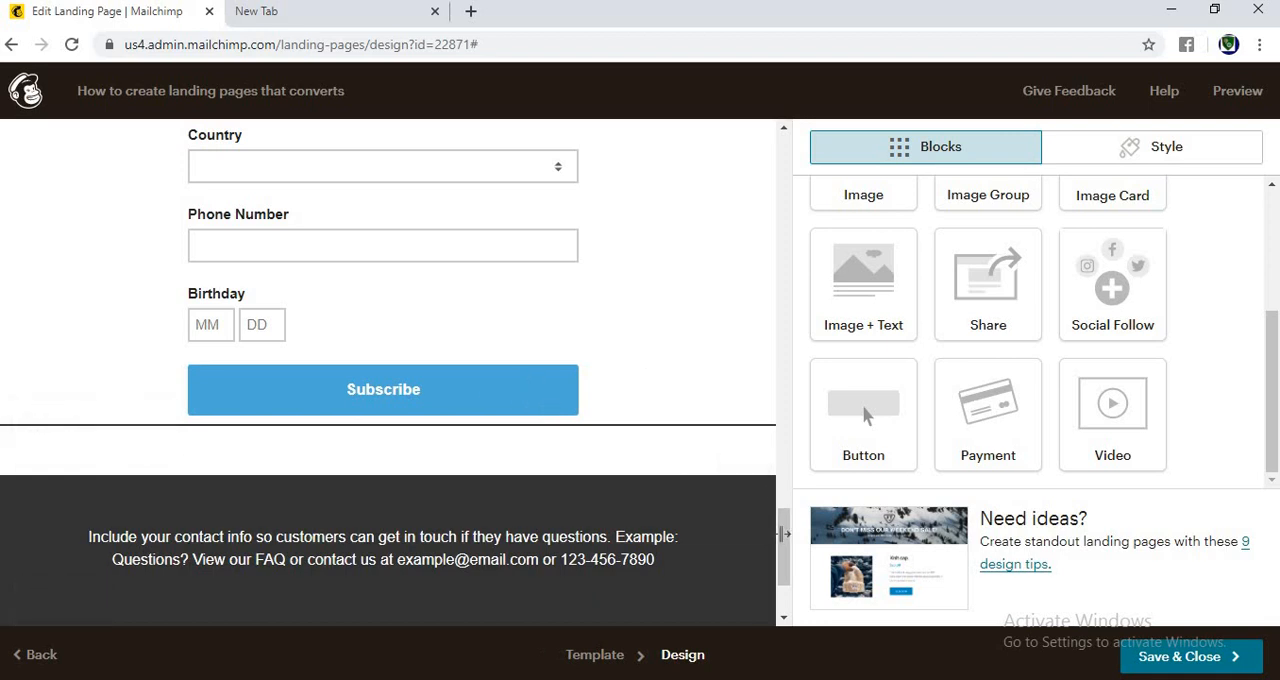
drag(785, 533, 775, 533)
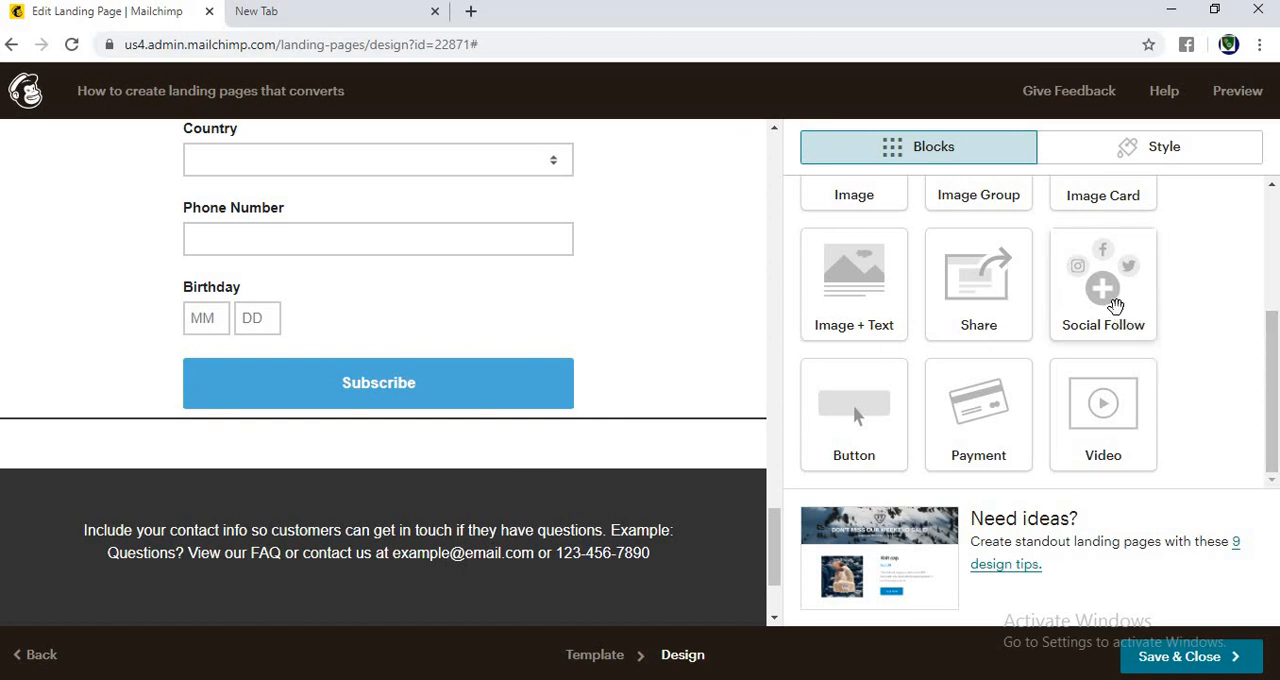
mouse_move(1115, 305)
mouse_down()
mouse_move(1205, 378)
mouse_move(1109, 311)
mouse_up()
drag(501, 449, 605, 478)
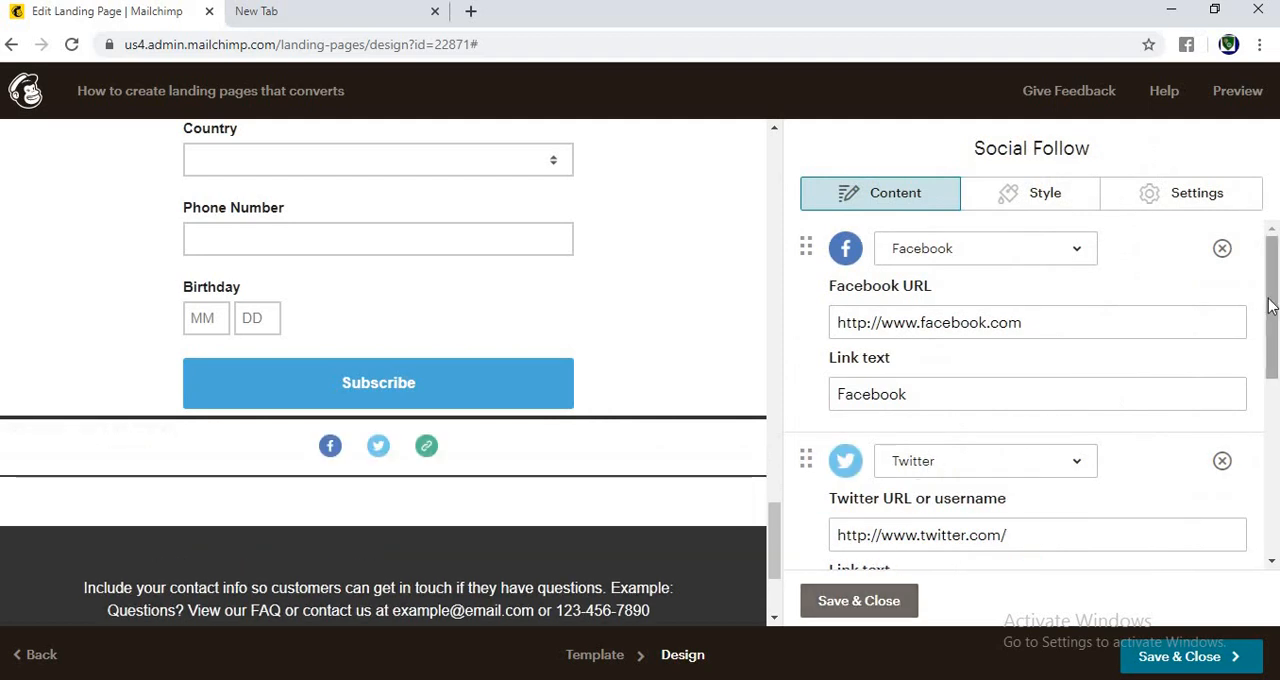
scroll(1270, 290, down, 3)
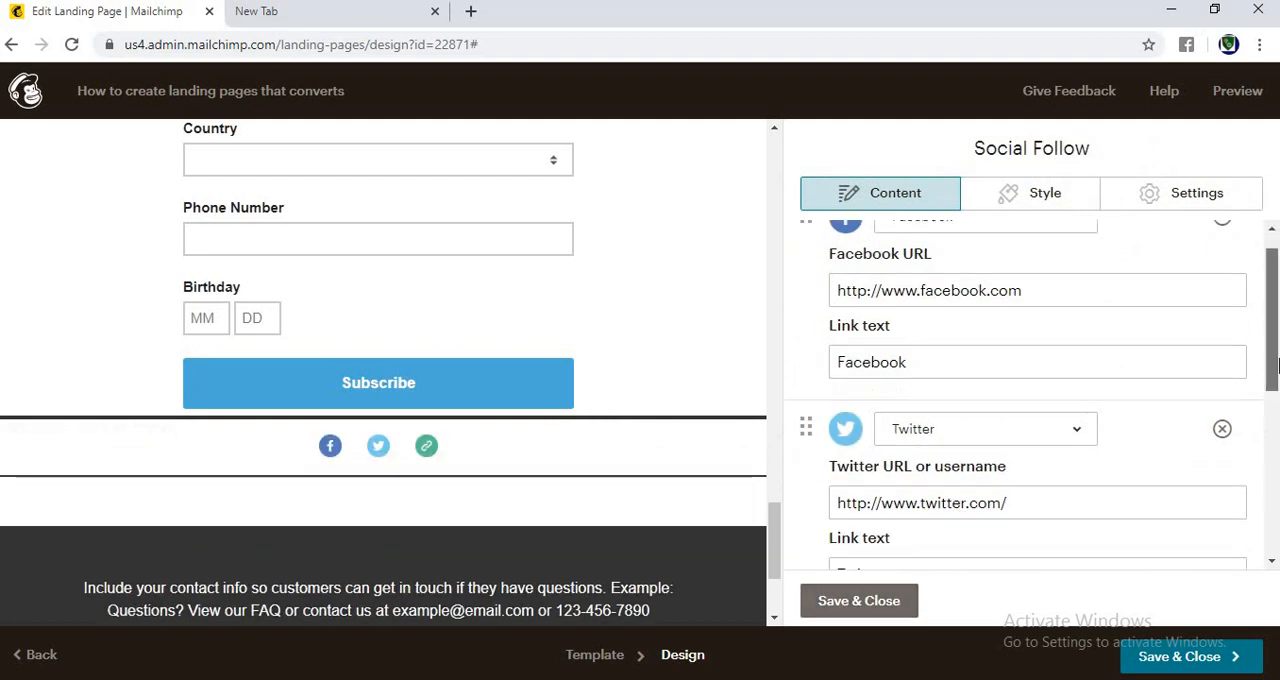
click(894, 604)
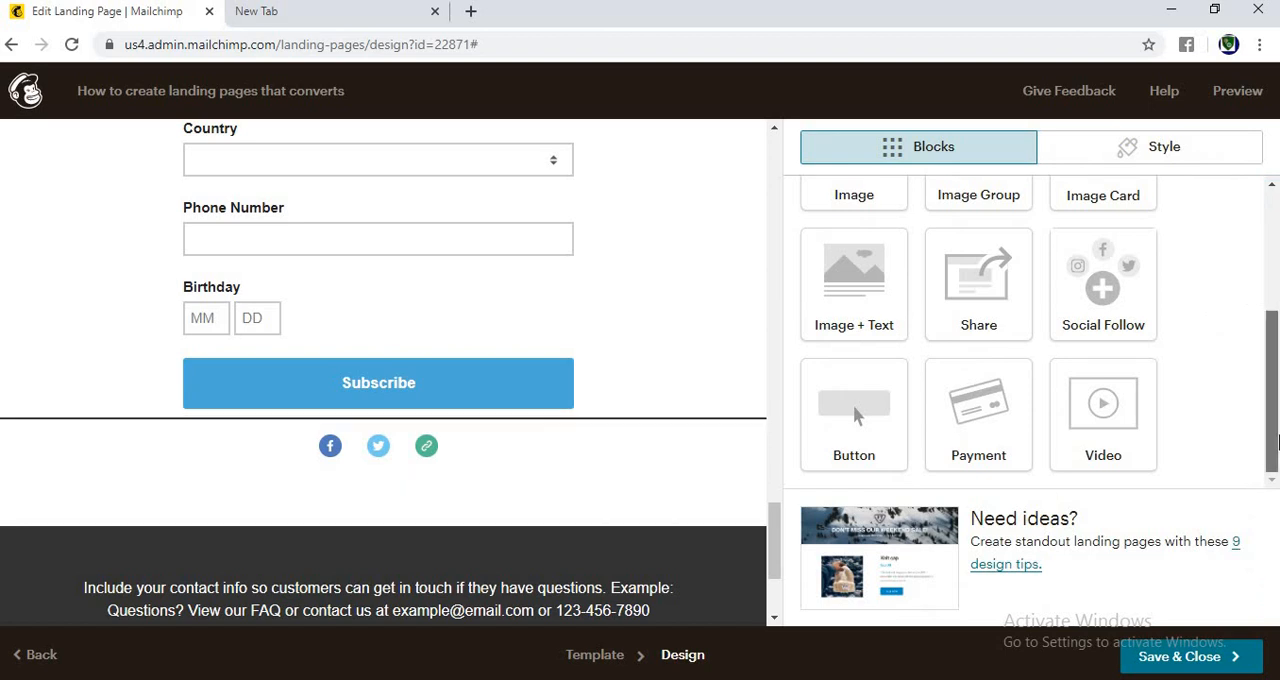
Step: Add a Boxed Text block between the signup form and the social icons with its placeholder text, and save and close it
scroll(1276, 440, up, 3)
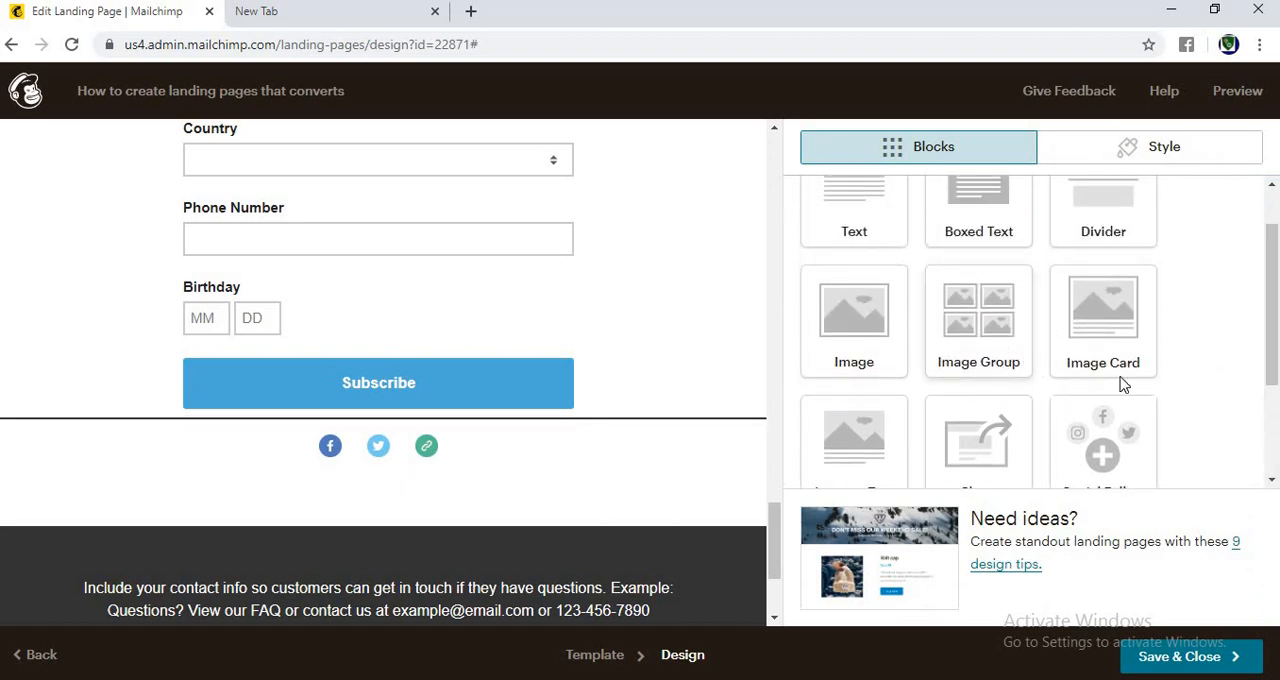
scroll(1278, 355, up, 1)
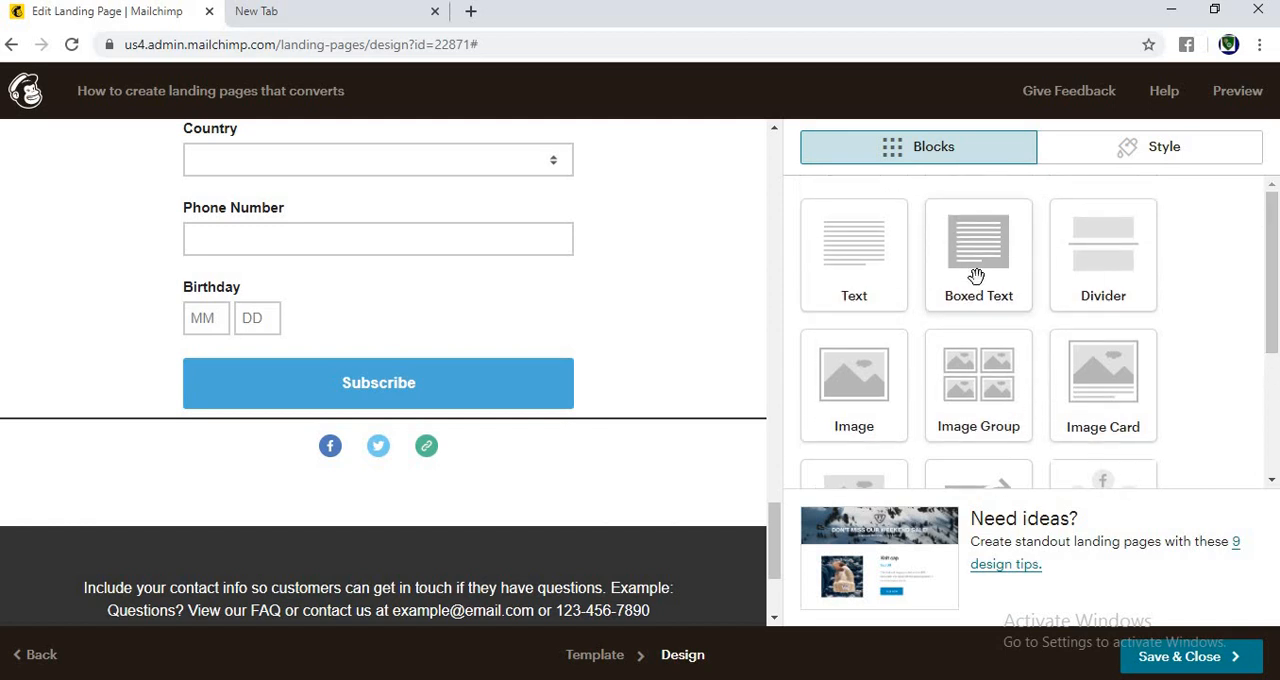
drag(973, 278, 654, 416)
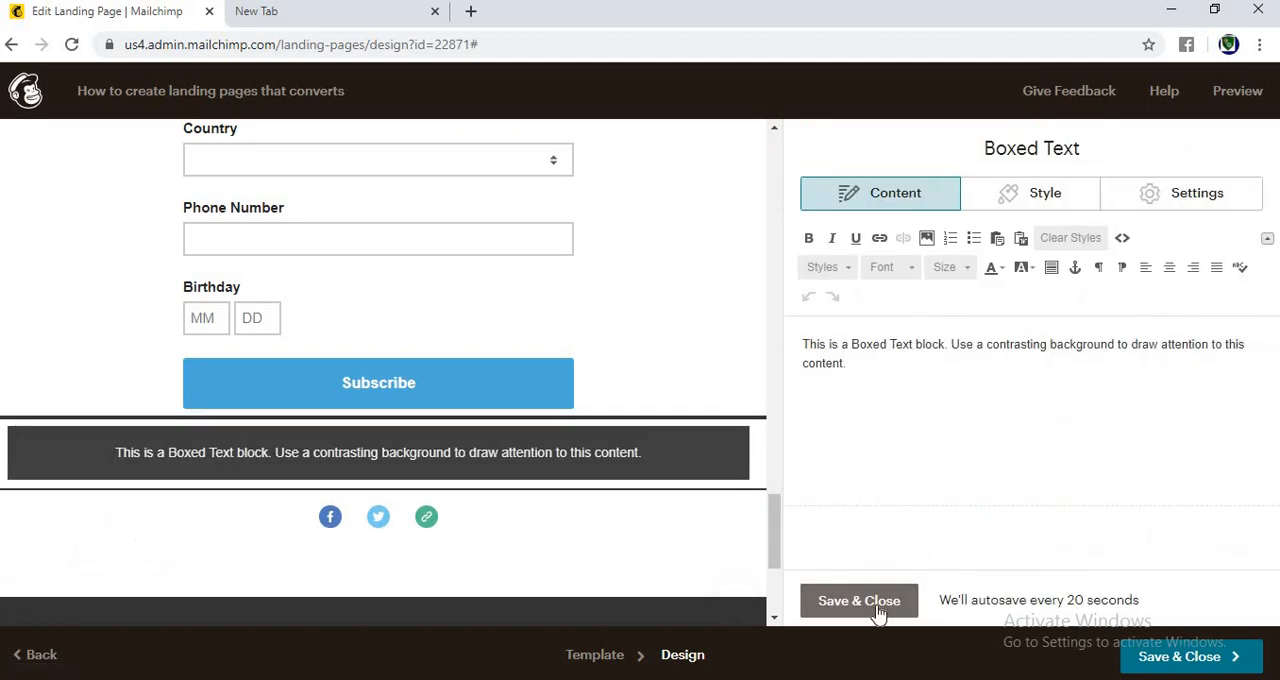
click(872, 606)
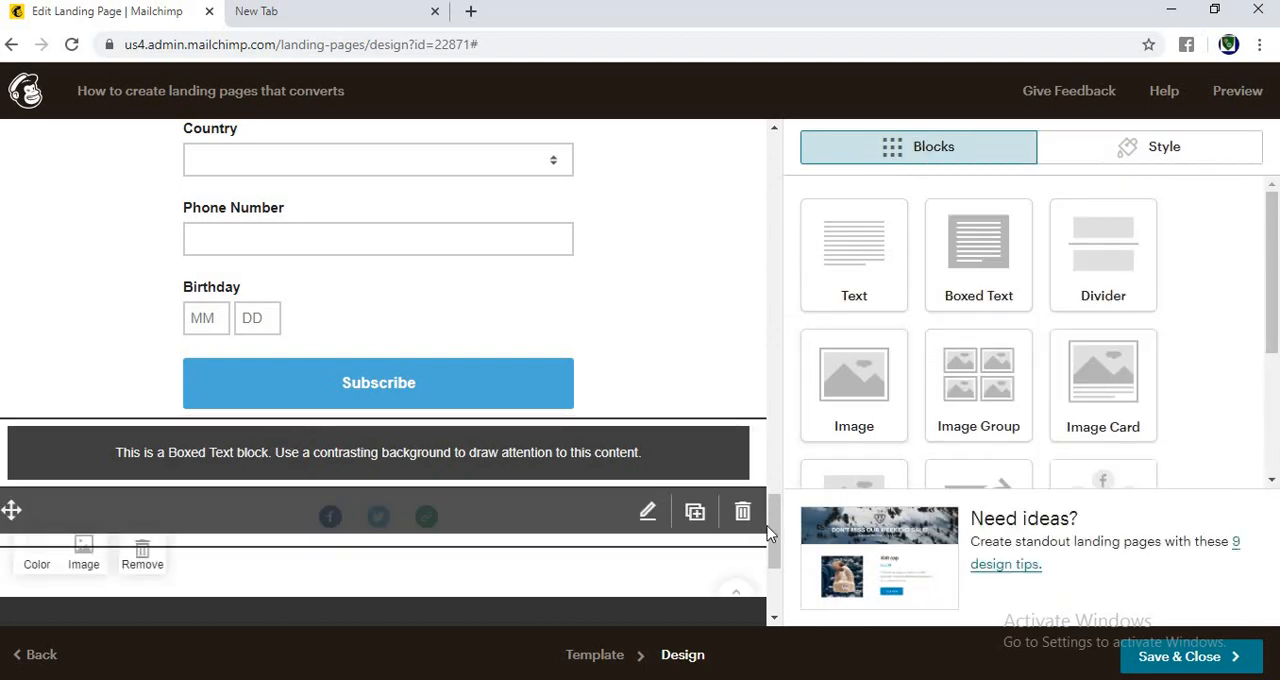
Step: Open the landing page's preview in a new browser tab
drag(773, 522, 780, 163)
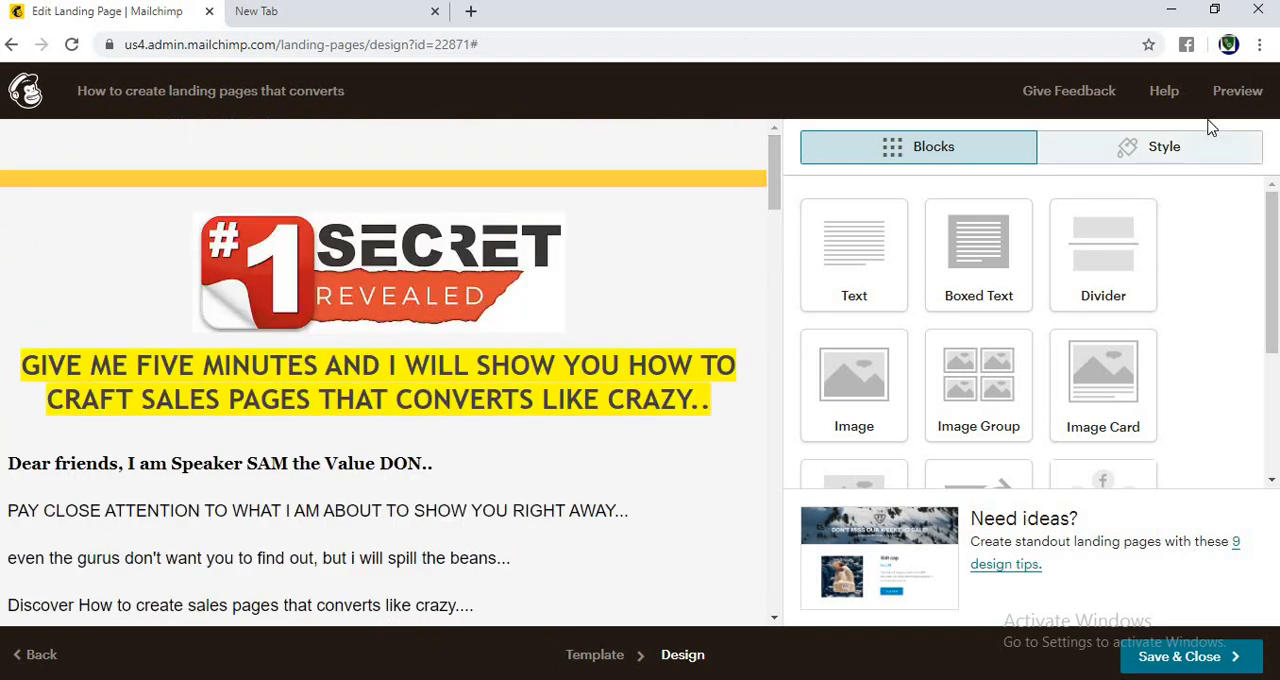
right_click(1228, 88)
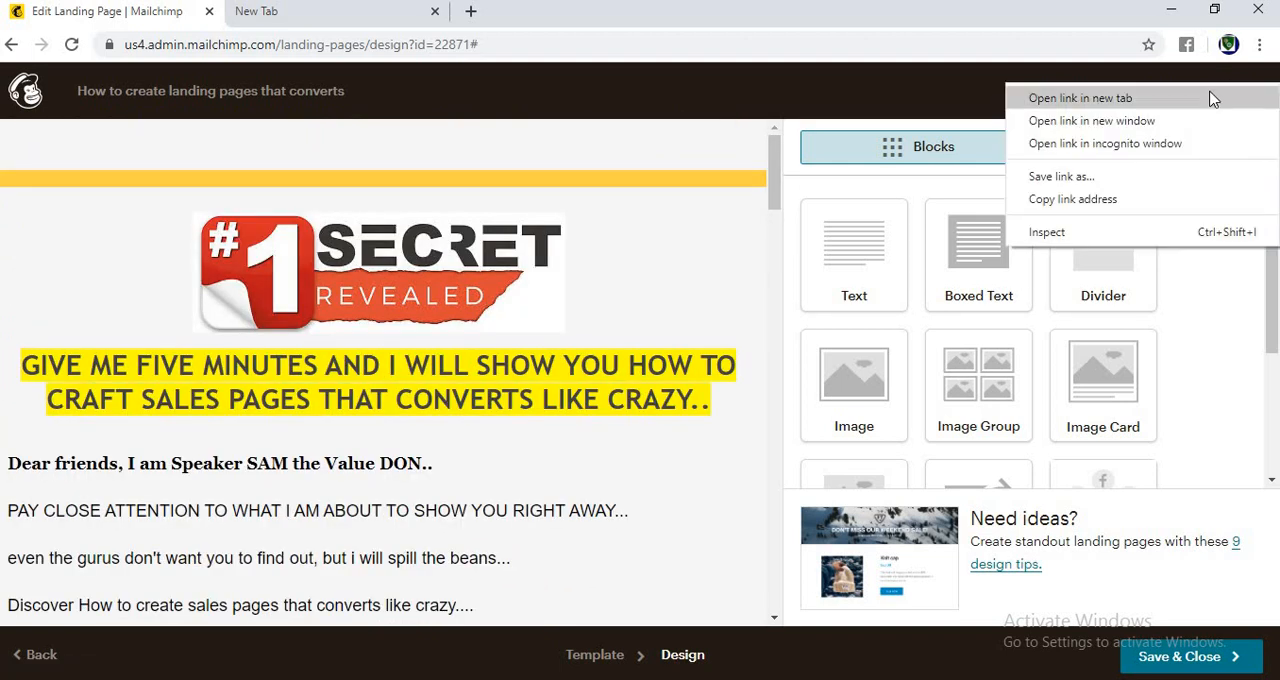
click(1212, 98)
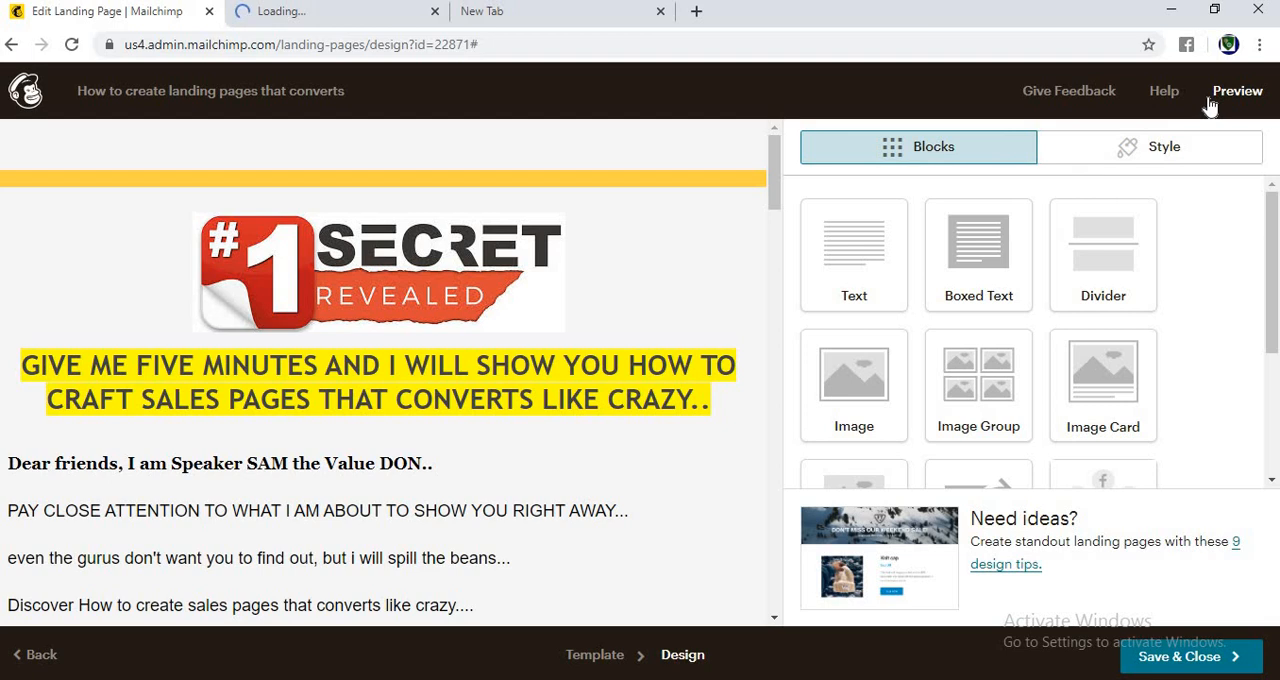
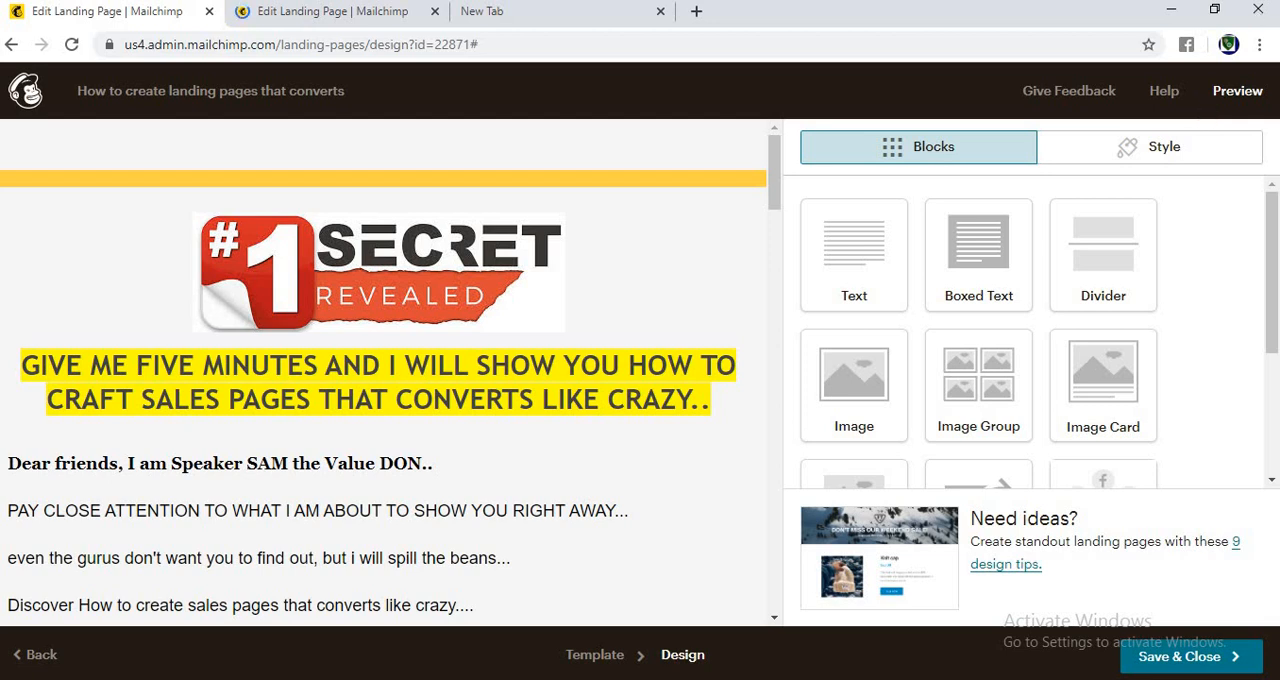
Step: Add a Divider block between the #1 Secret Revealed logo and the yellow-highlighted headline
click(378, 10)
drag(1277, 268, 1276, 271)
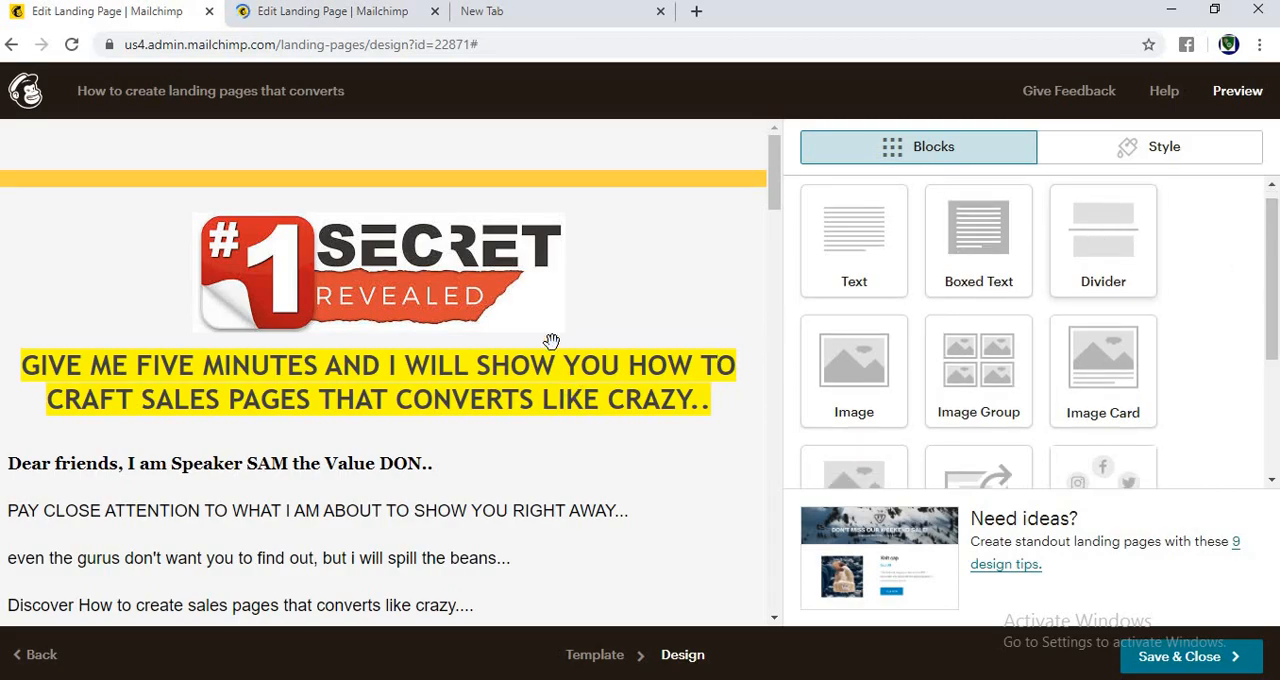
drag(557, 315, 626, 309)
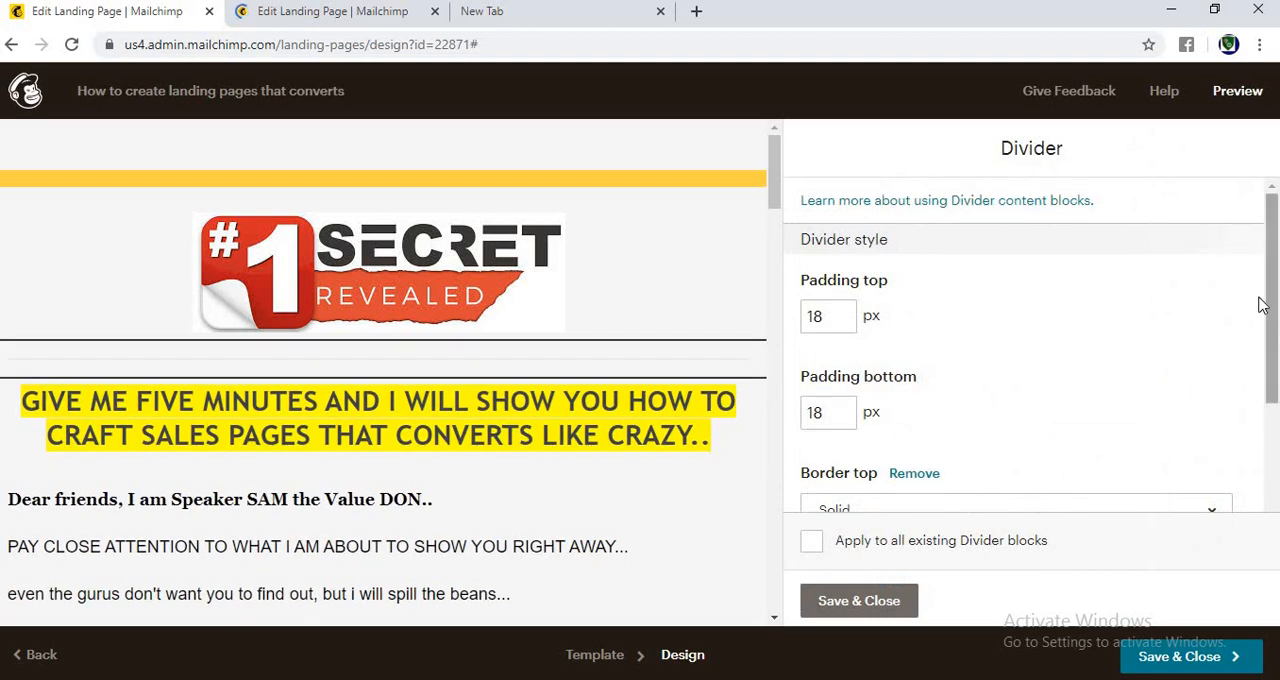
Step: Give the divider a Dotted top border in colour #d84444, and save and close the block
drag(1264, 306, 1276, 434)
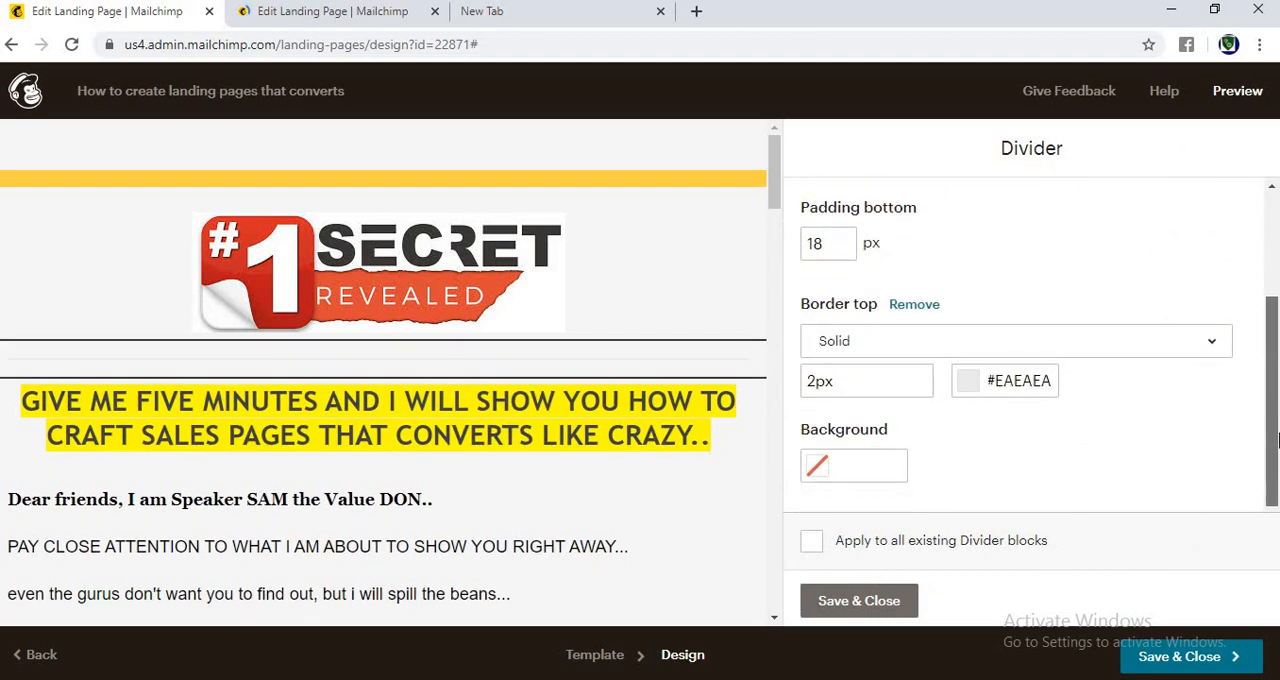
click(986, 345)
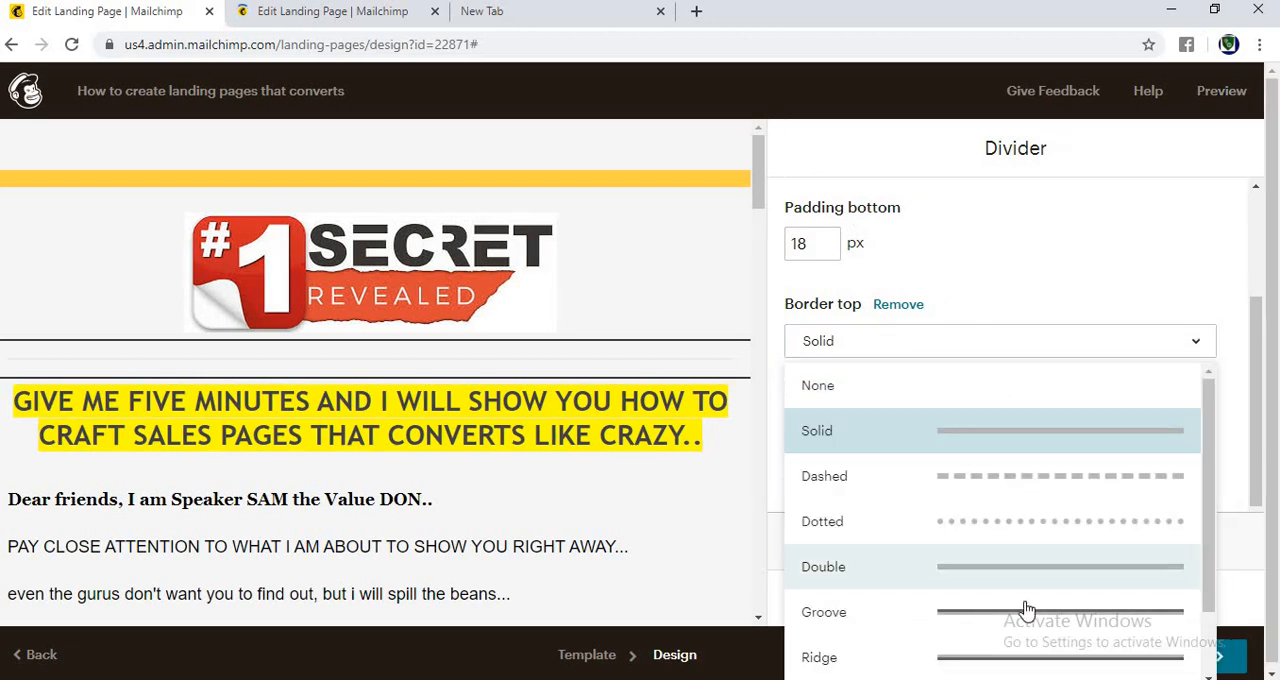
click(1013, 521)
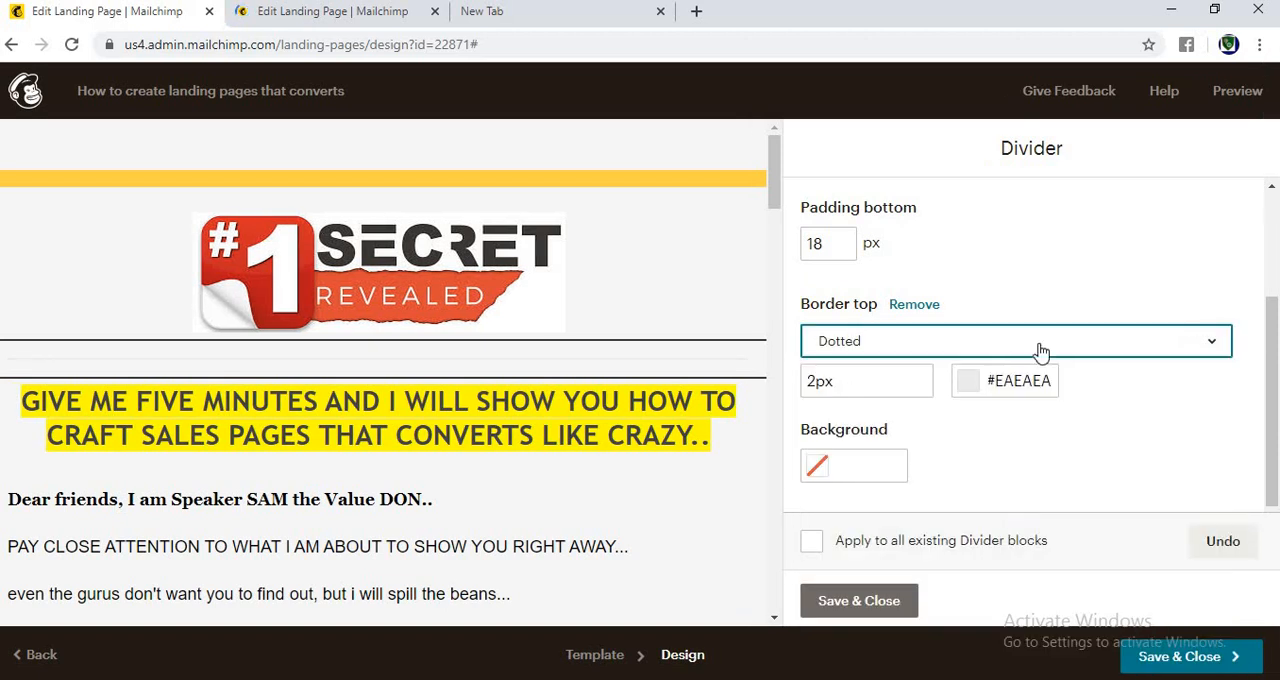
click(968, 382)
click(910, 407)
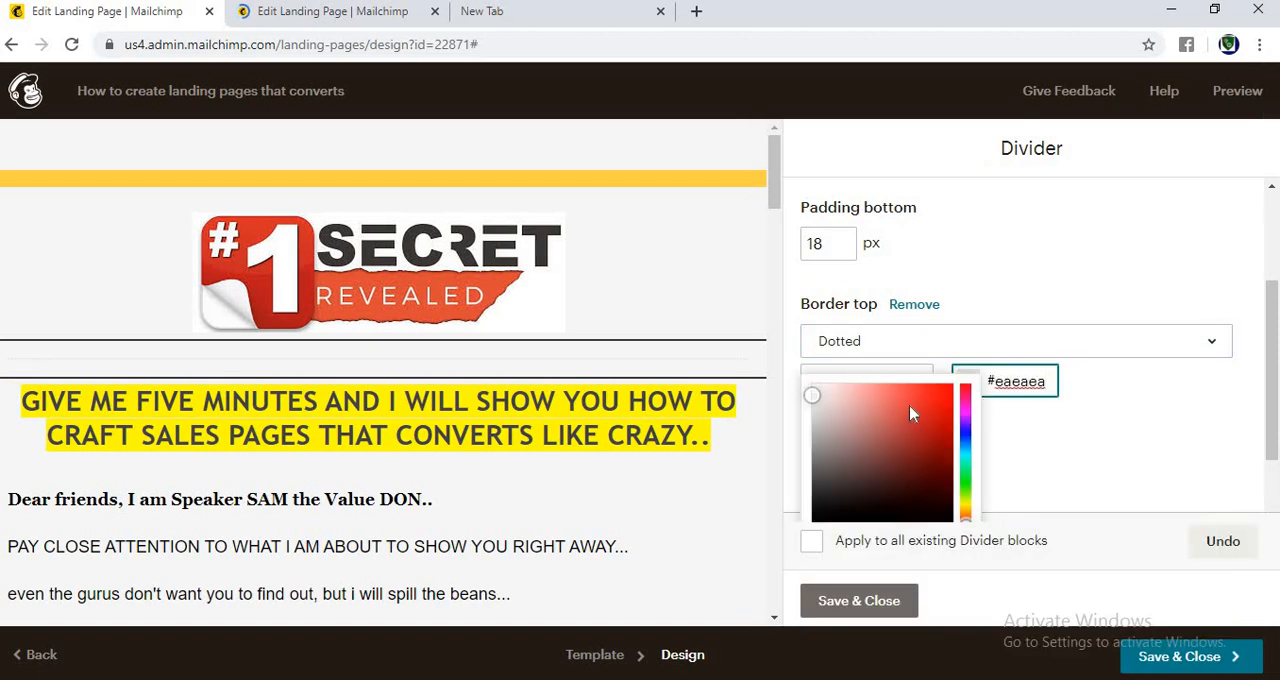
scroll(909, 410, down, 1)
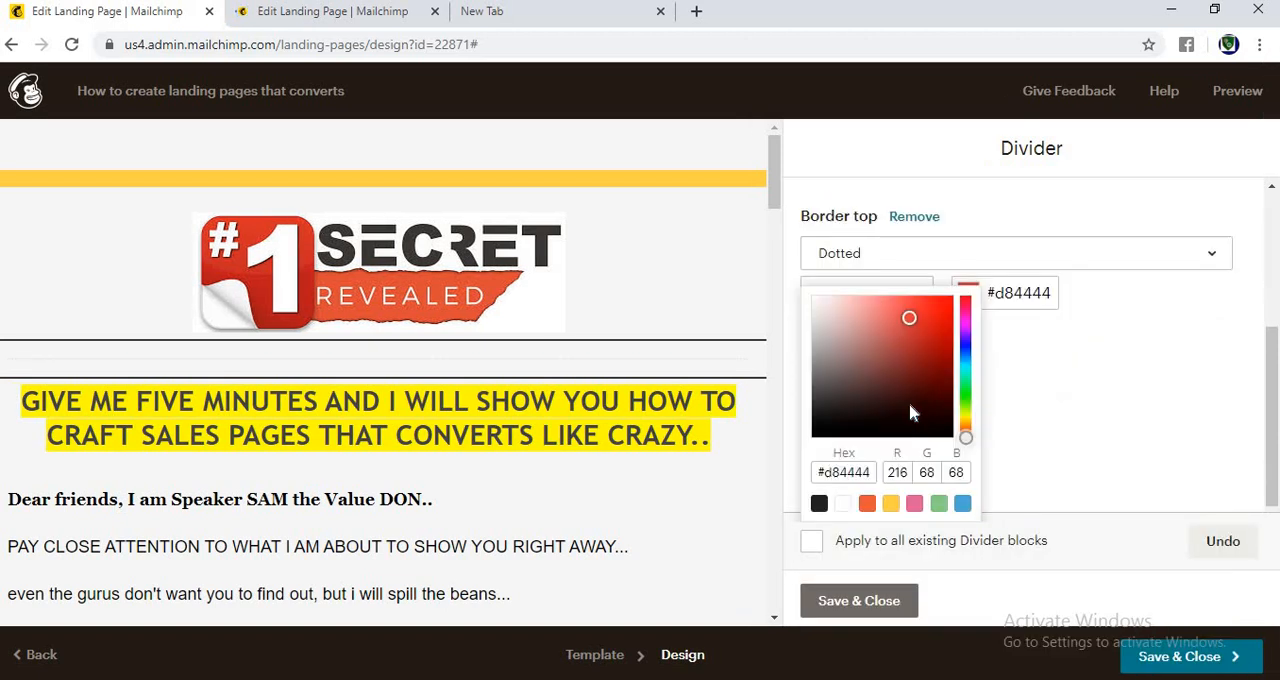
click(867, 601)
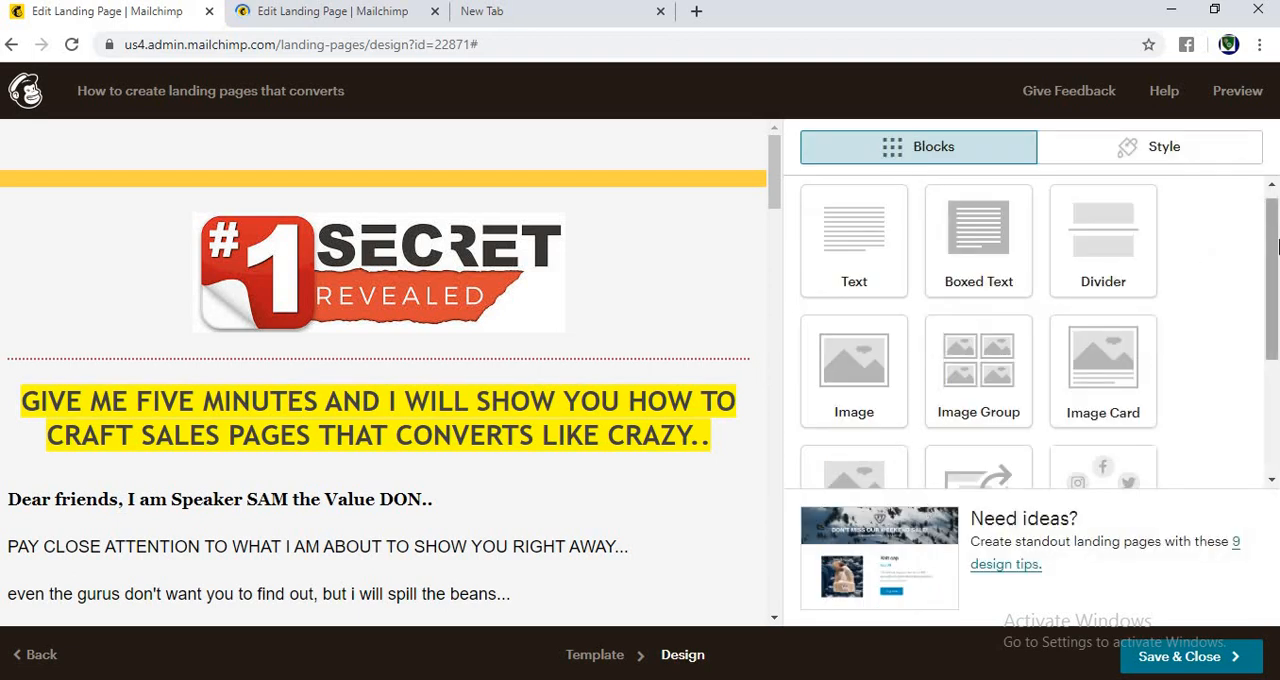
Step: Save and close the landing page design to reach its publishing checklist
mouse_move(1276, 248)
mouse_down()
mouse_move(1276, 377)
mouse_move(1277, 233)
mouse_up()
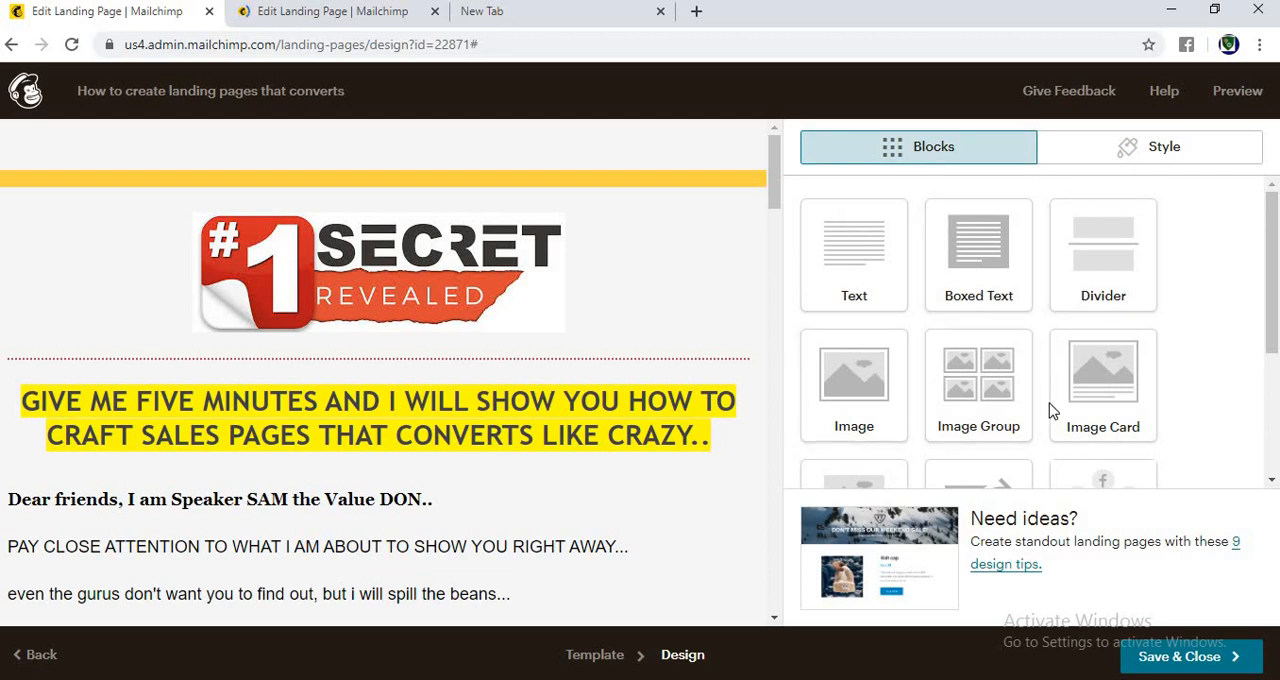
scroll(1278, 392, down, 3)
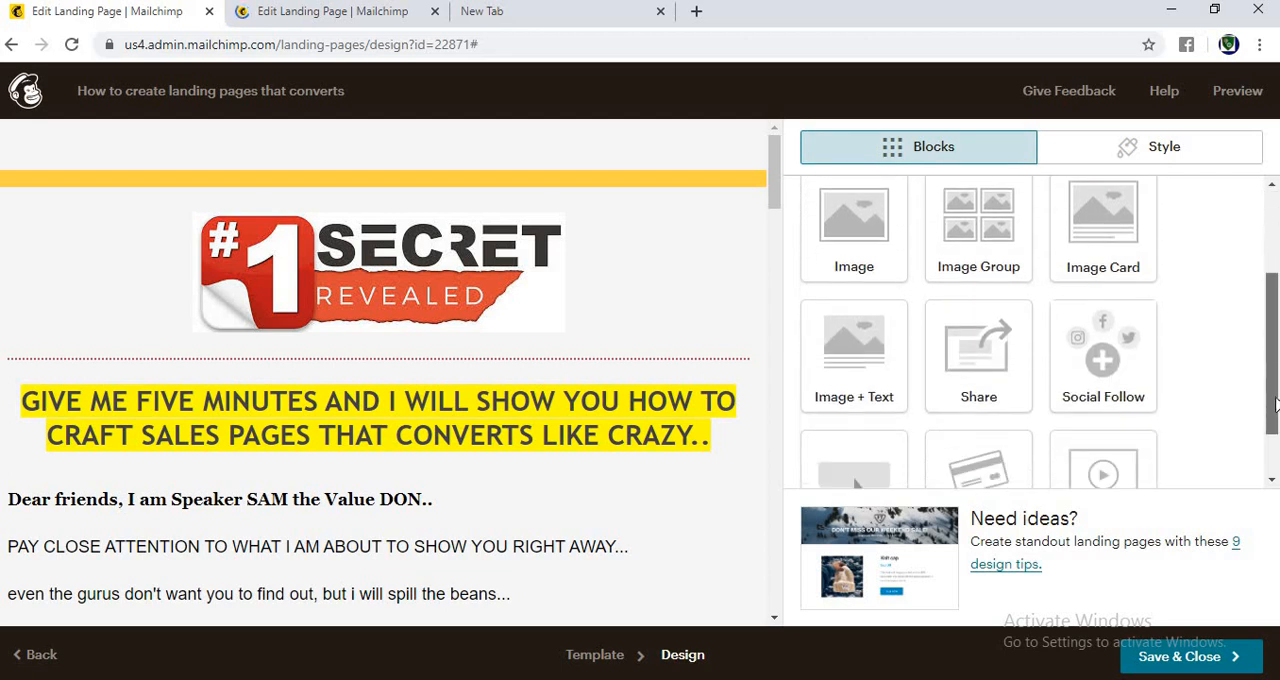
drag(1273, 428, 1272, 440)
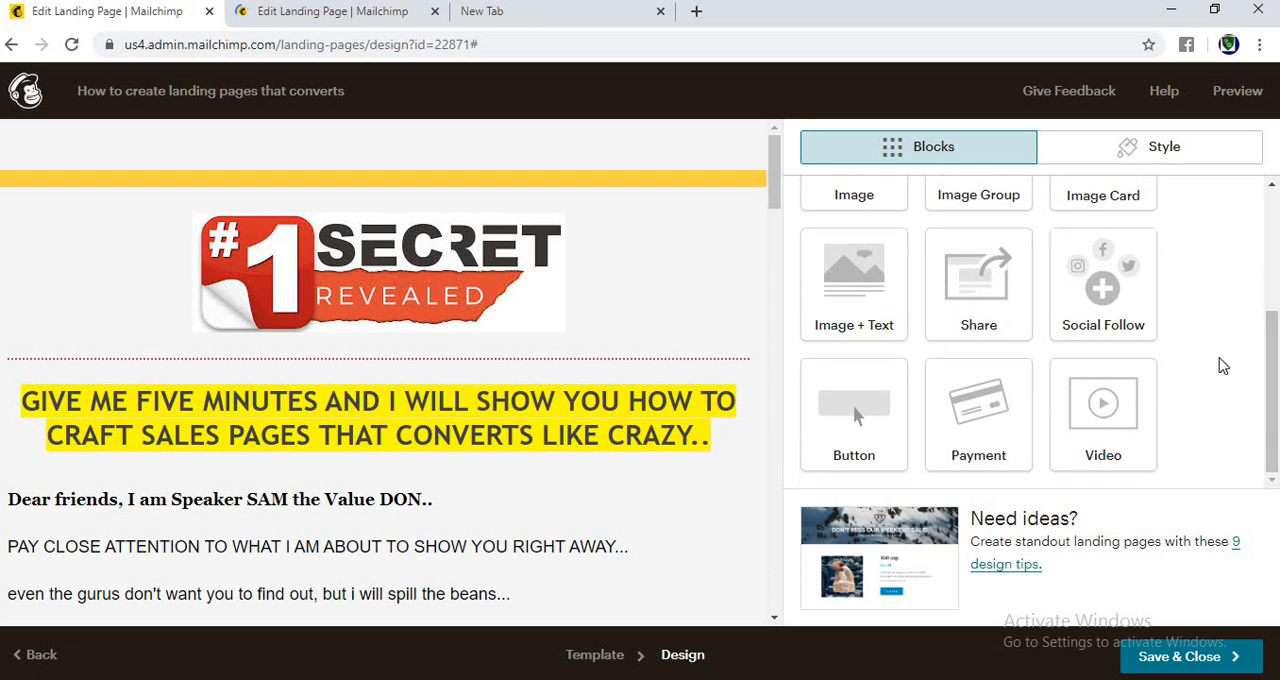
click(1194, 663)
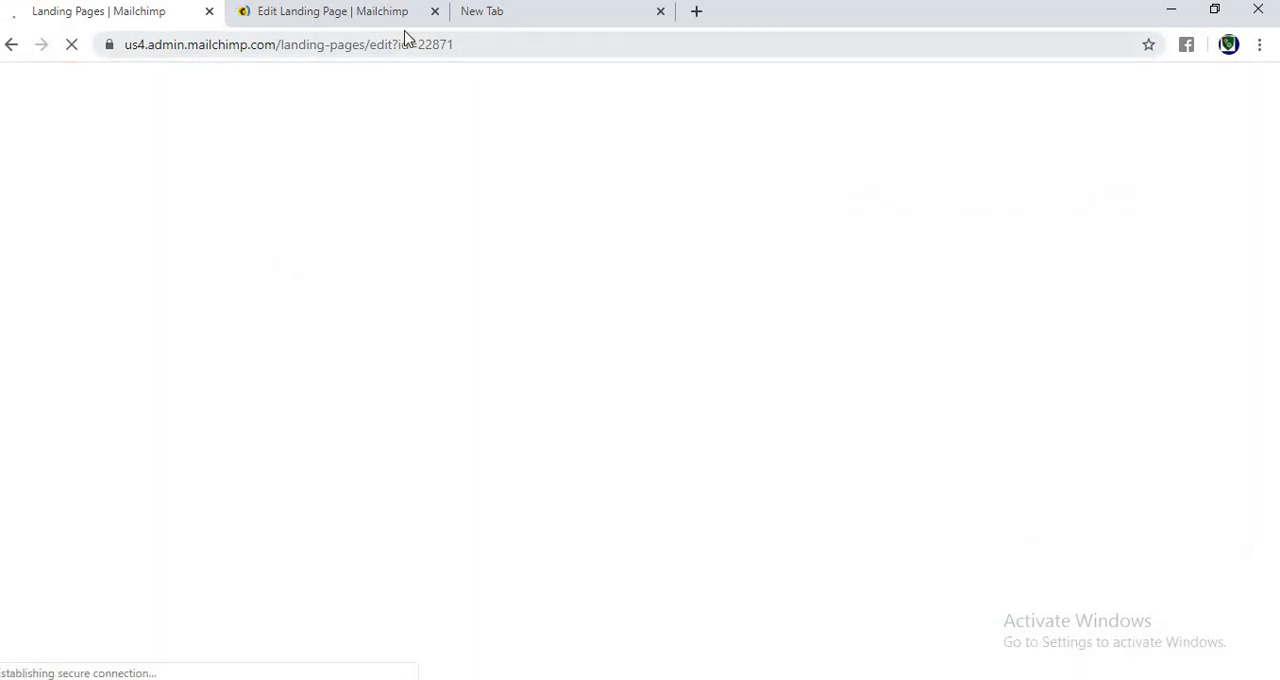
click(398, 14)
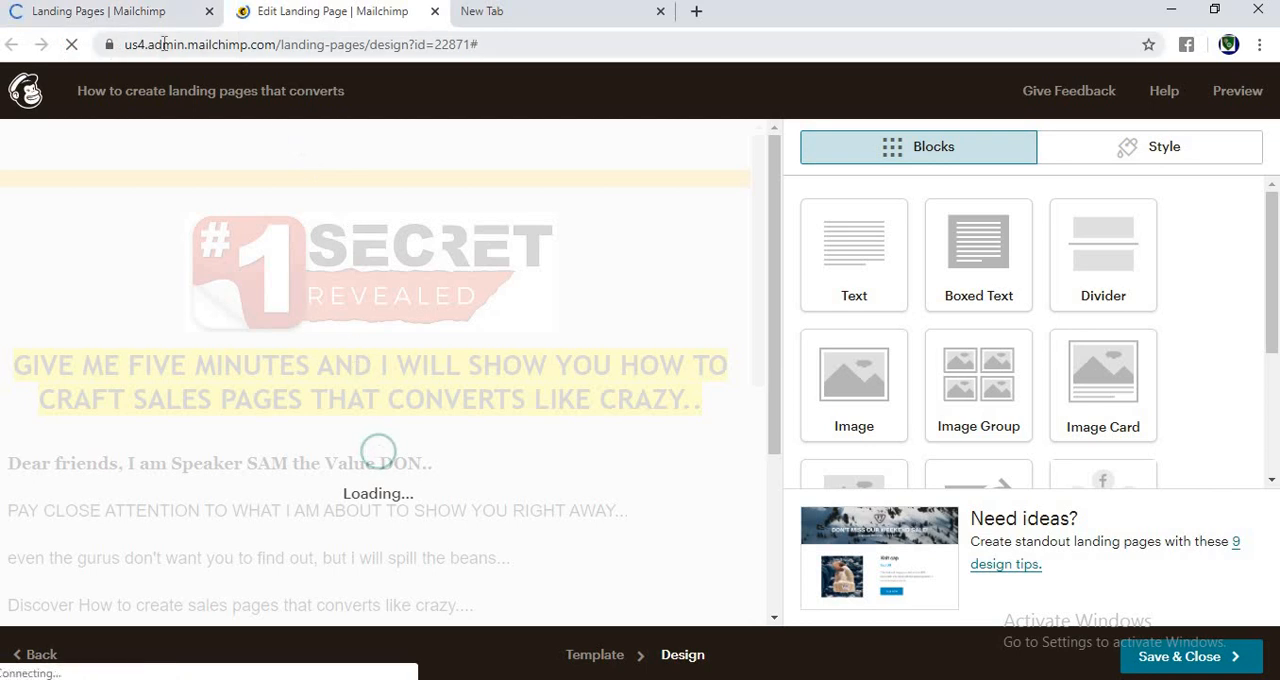
click(167, 18)
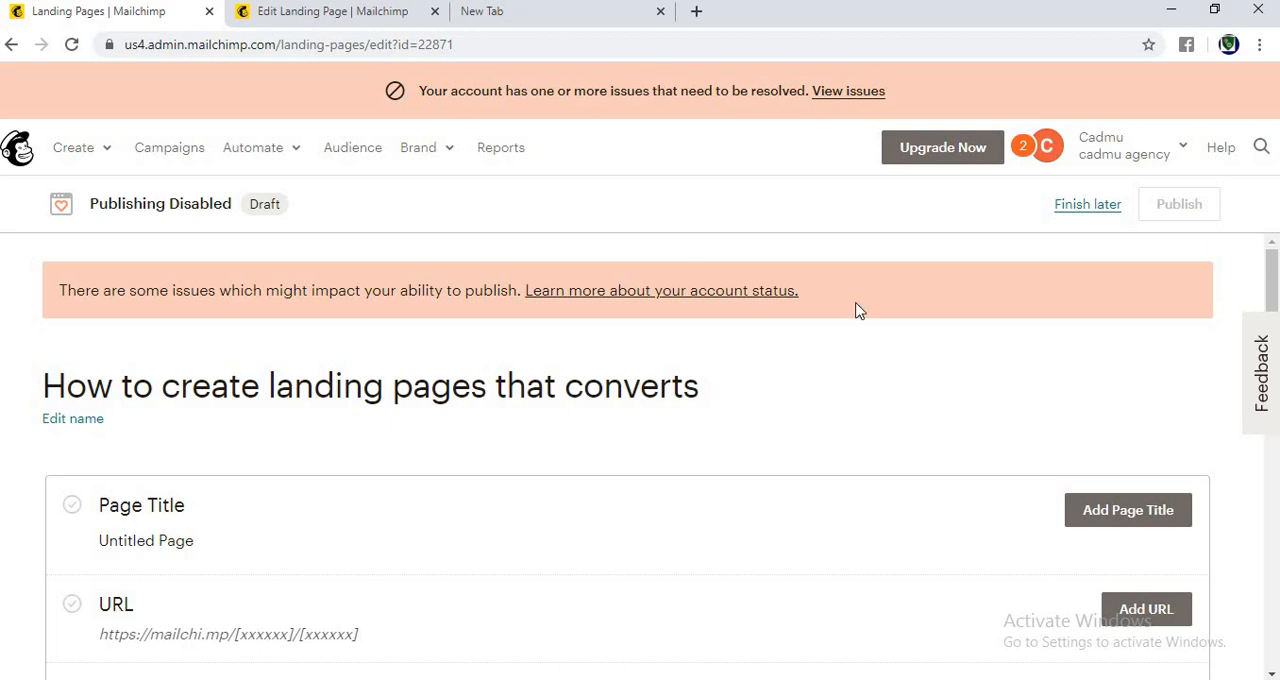
Step: Open the page preview from the Content section and look through its desktop version
drag(1268, 302, 1177, 466)
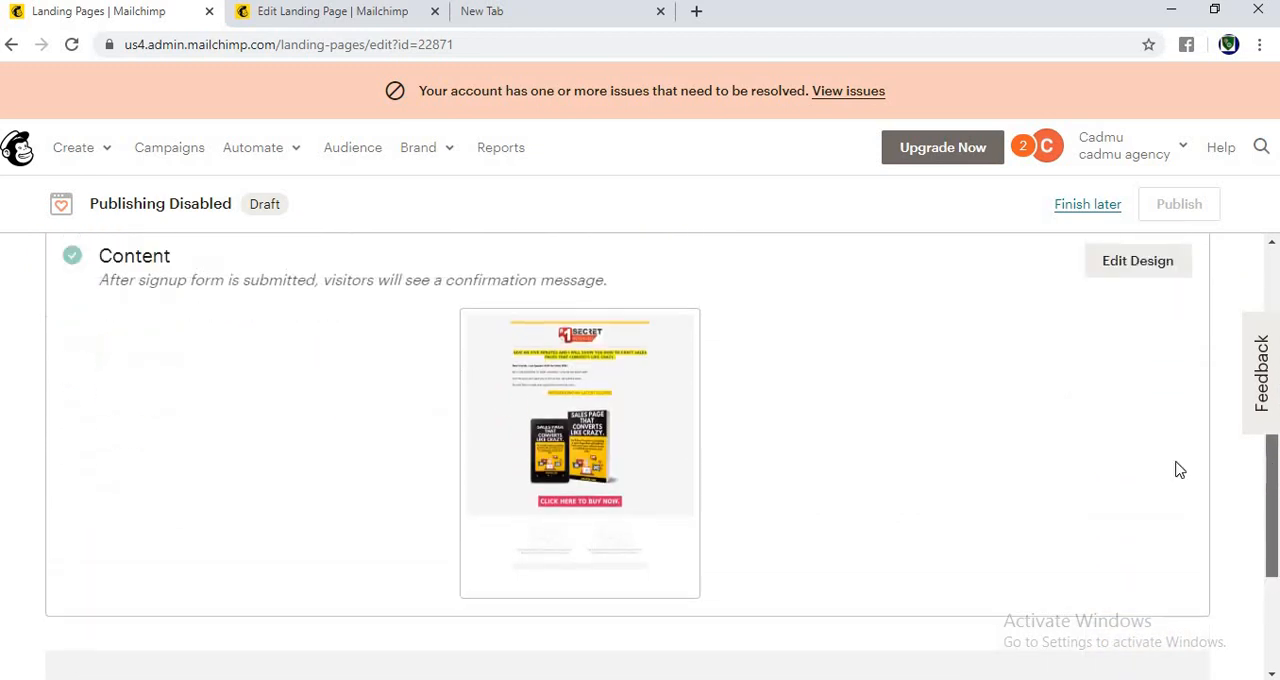
mouse_move(531, 398)
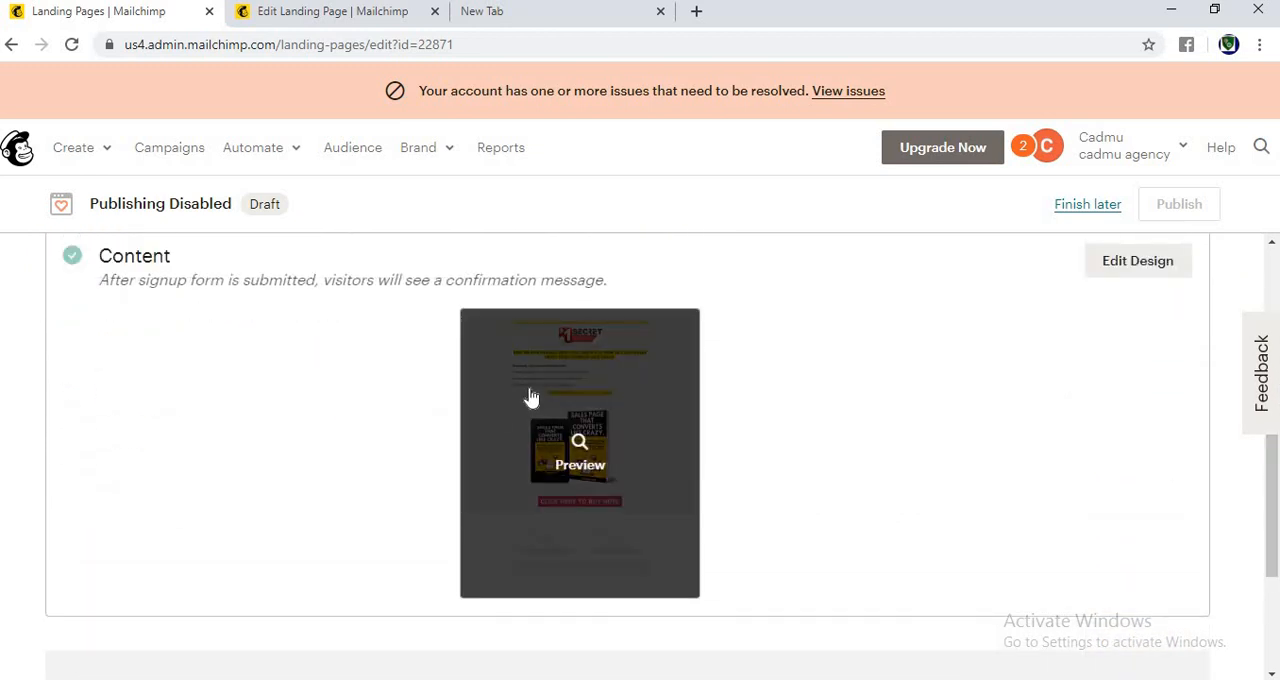
right_click(603, 510)
click(511, 526)
click(511, 527)
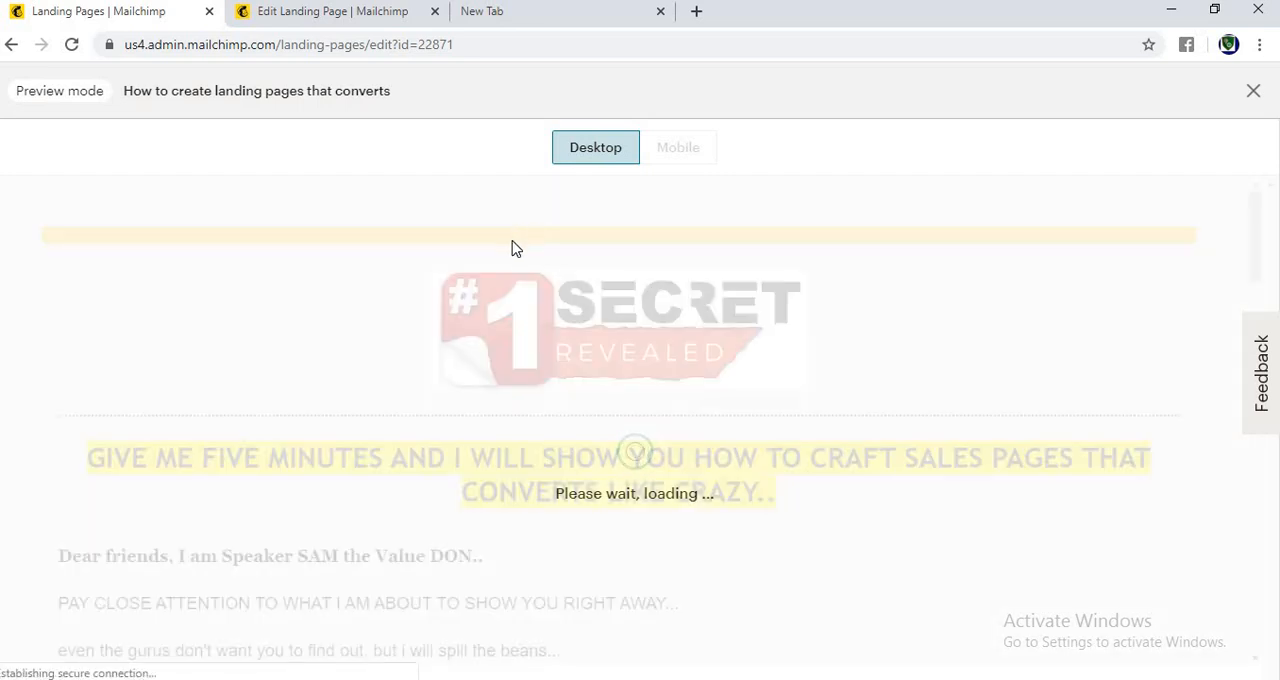
drag(1257, 222, 1228, 274)
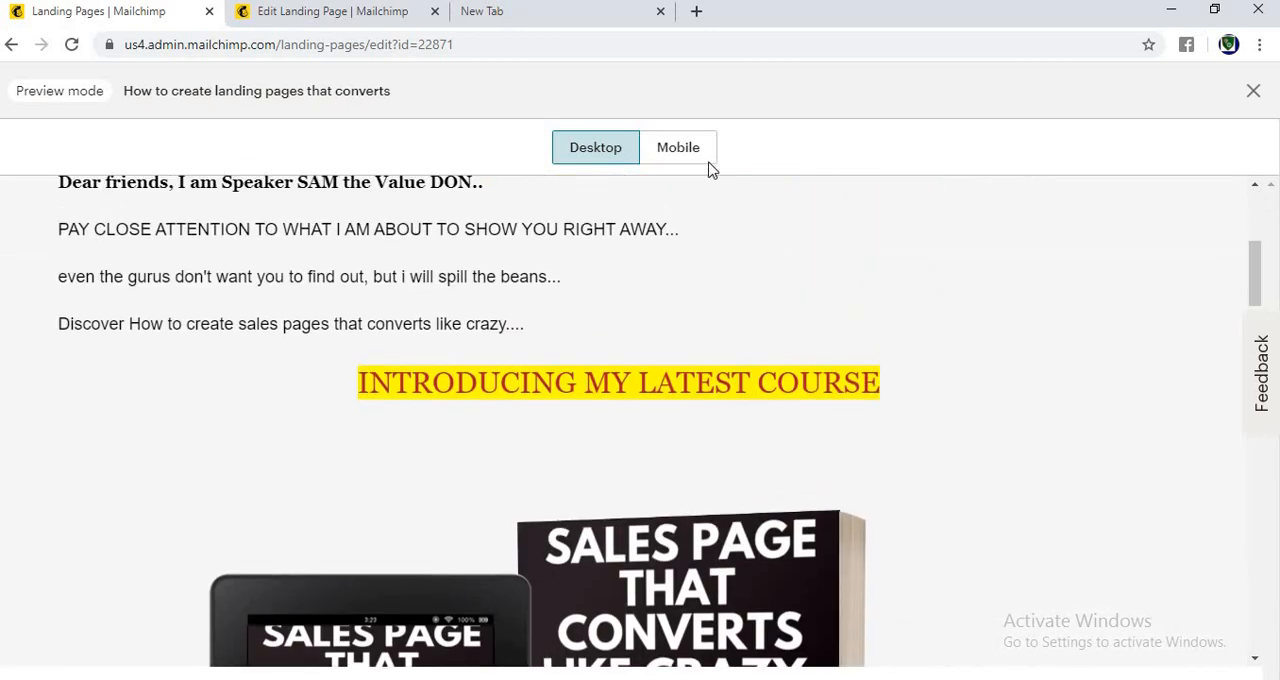
Step: Check the mobile version of the page down to the social icons, and close the preview
click(666, 149)
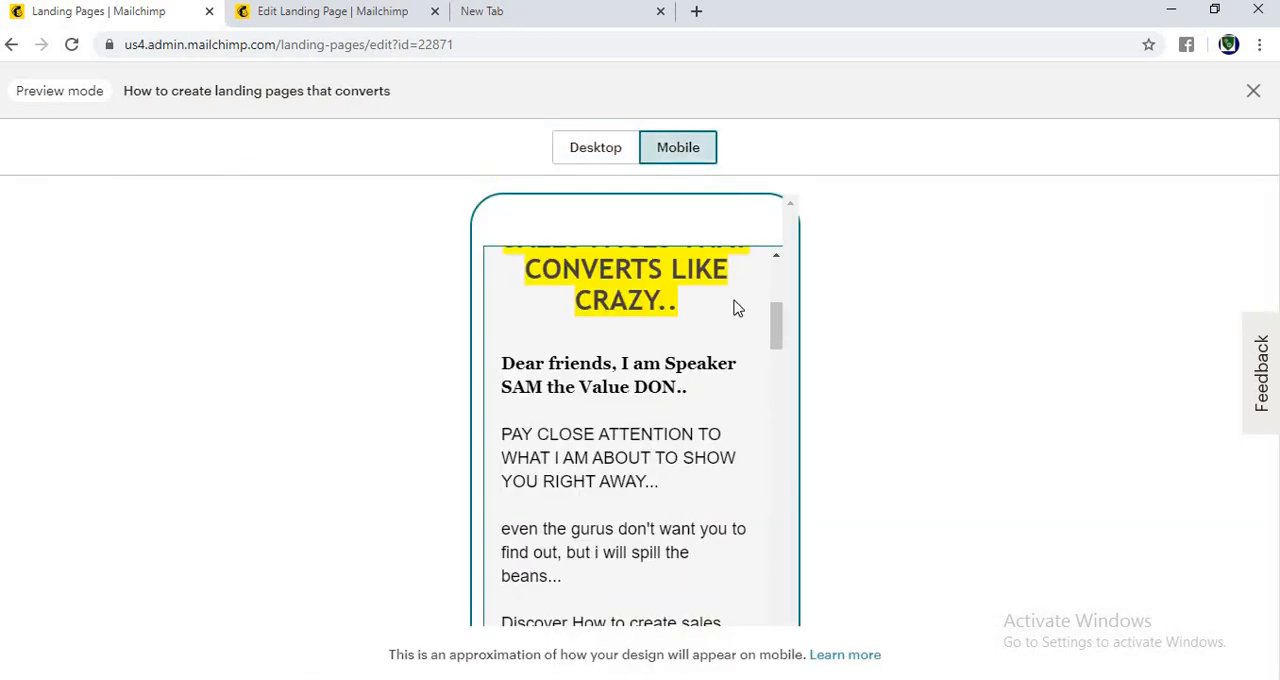
drag(777, 314, 774, 610)
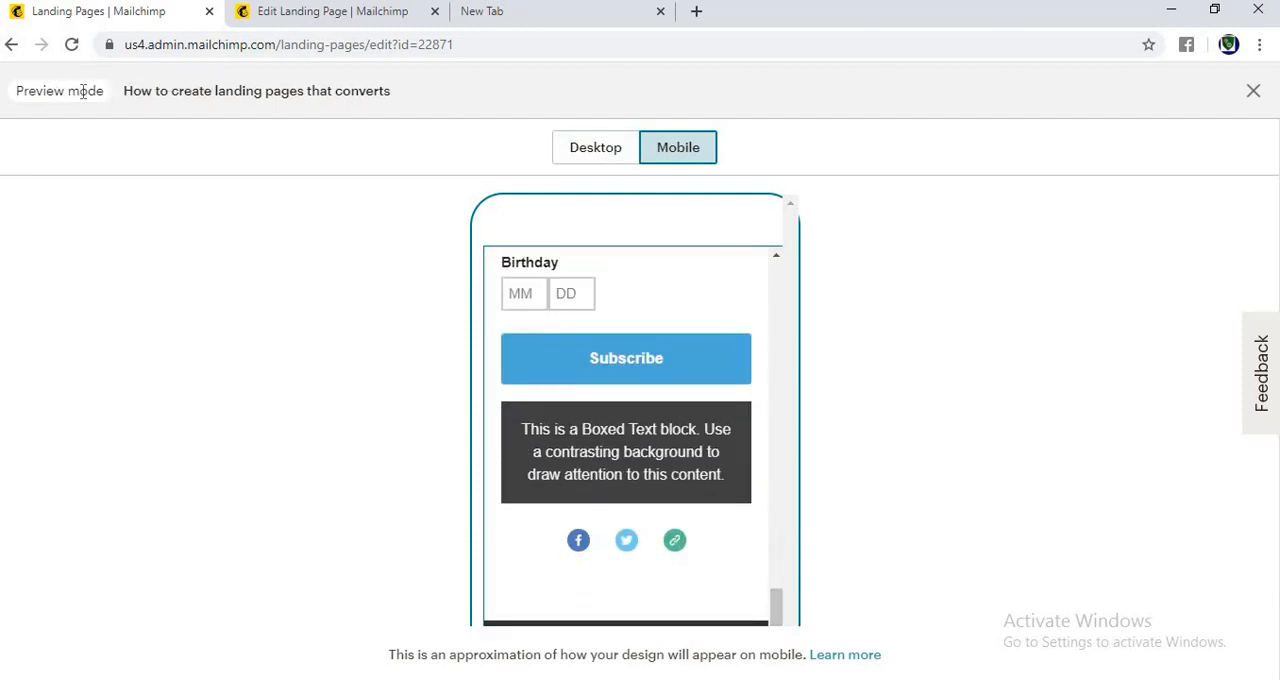
click(1254, 93)
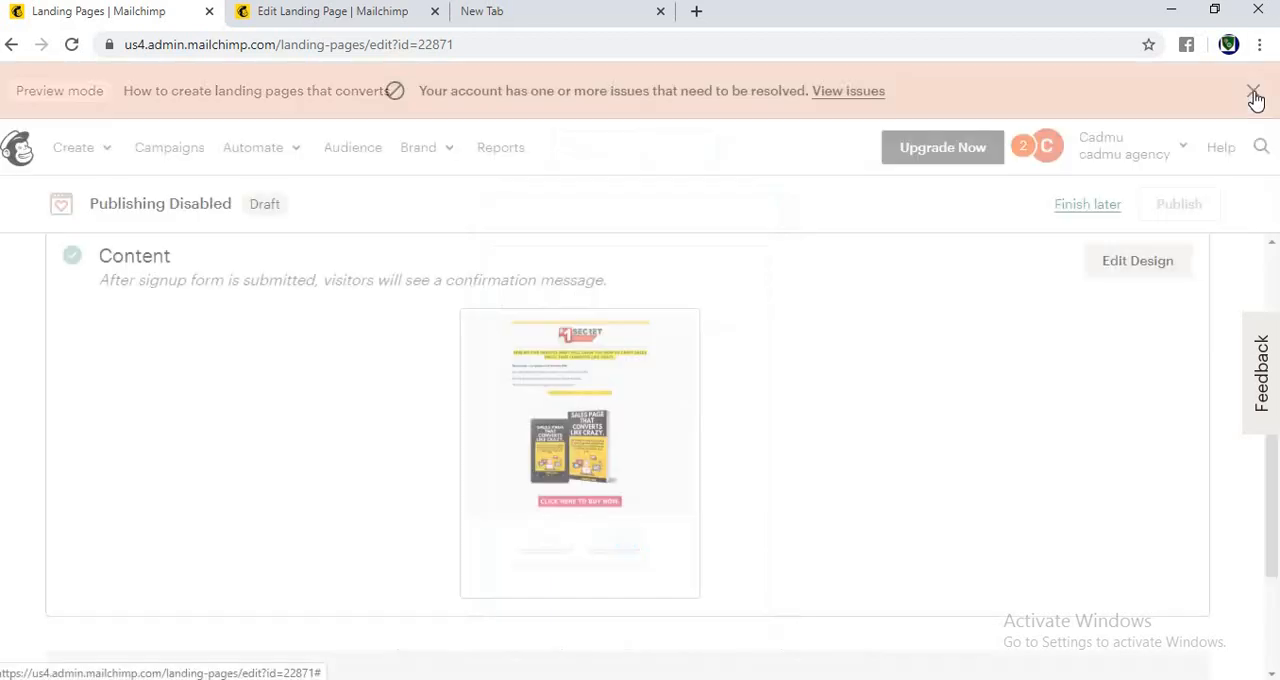
Step: Replace the landing page's Untitled Page title with "sadert" and save it
drag(1274, 525, 1268, 395)
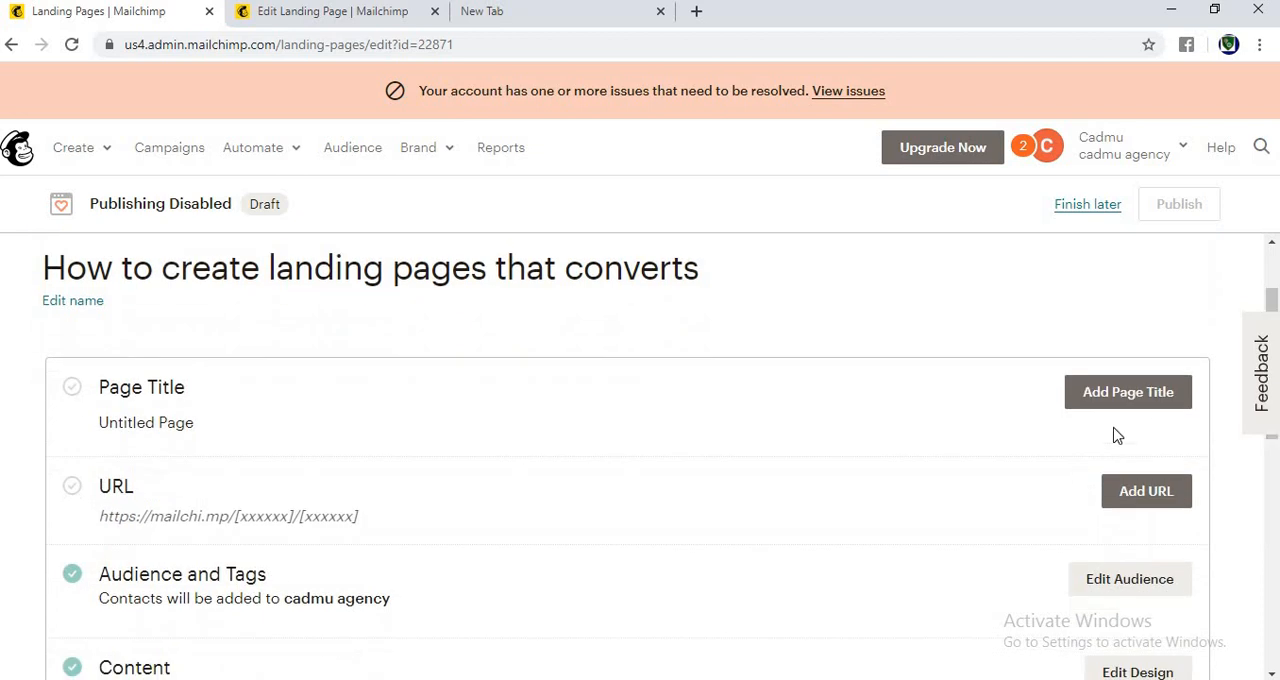
click(1117, 400)
click(172, 461)
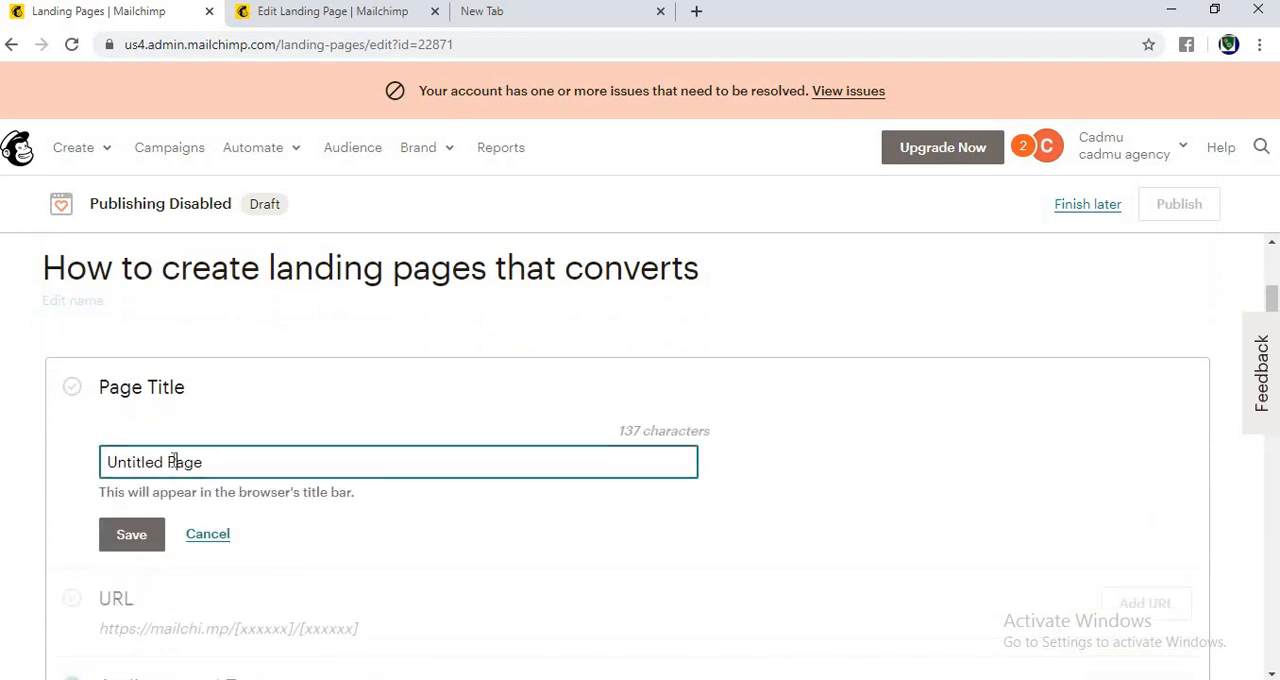
key(ctrl+a)
key(BackSpace)
text(sa)
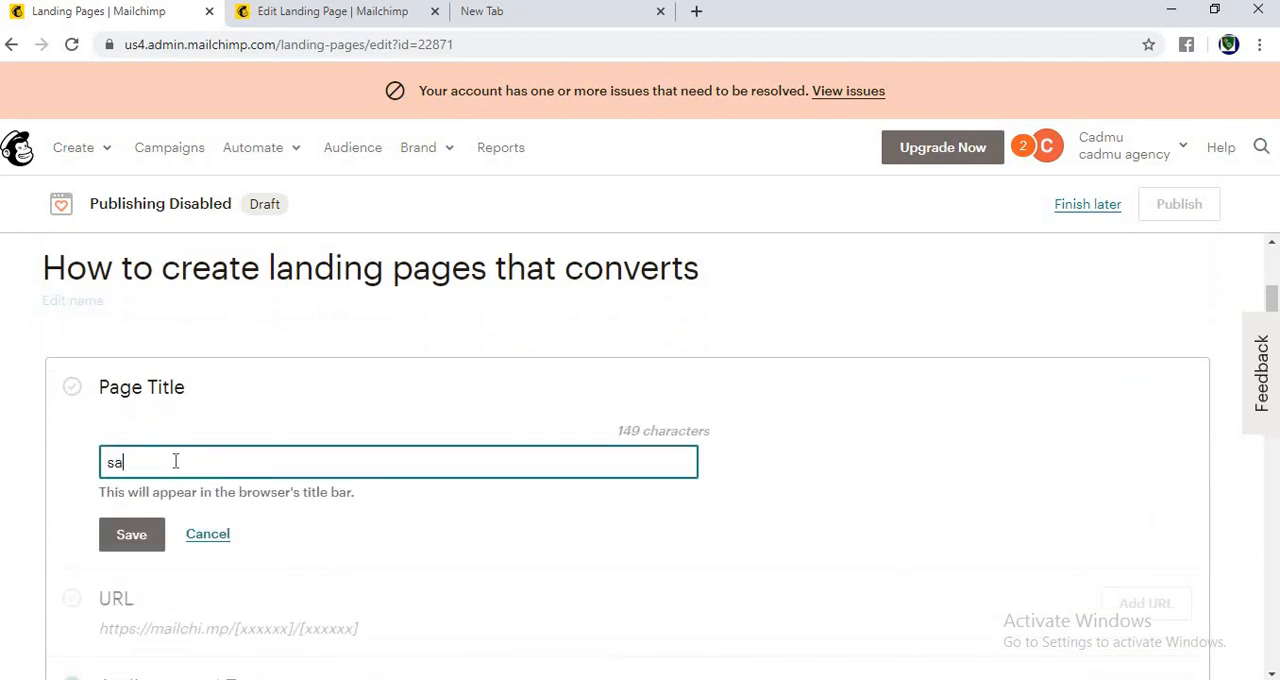
text(dert)
click(131, 538)
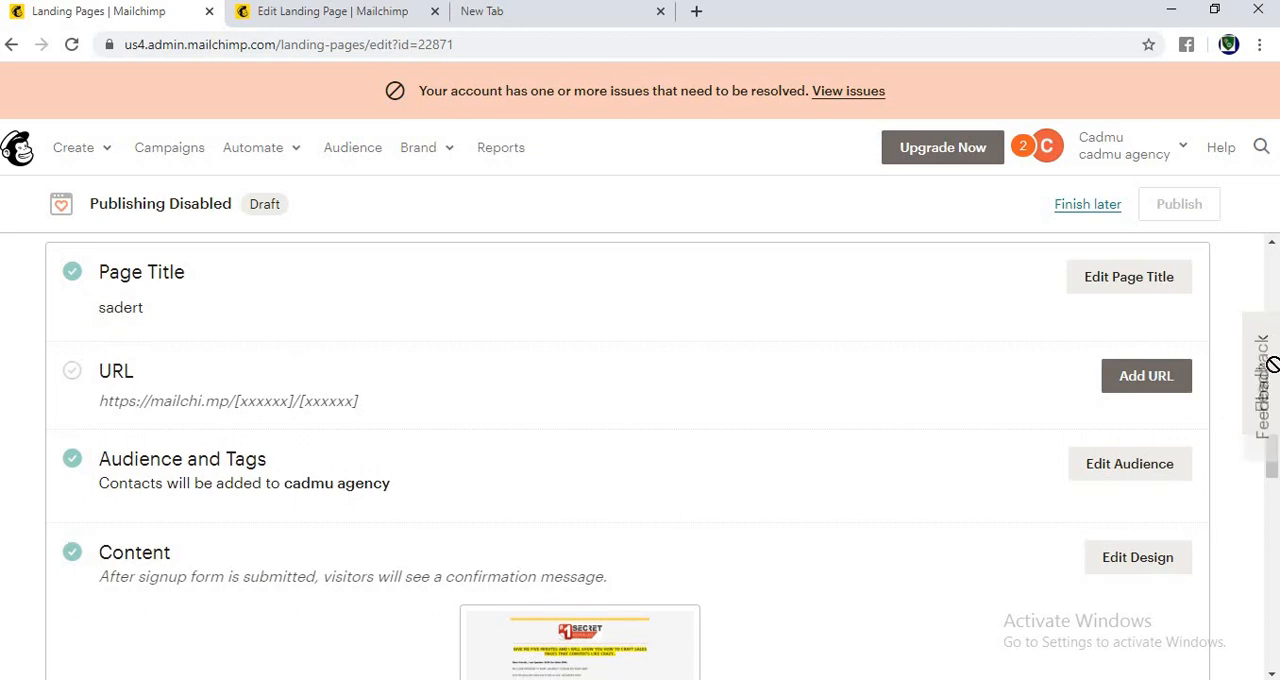
Step: Add a URL on the Mailchimp domain with the ending "mypage" and save it
drag(1272, 455, 1272, 670)
drag(1274, 612, 1274, 332)
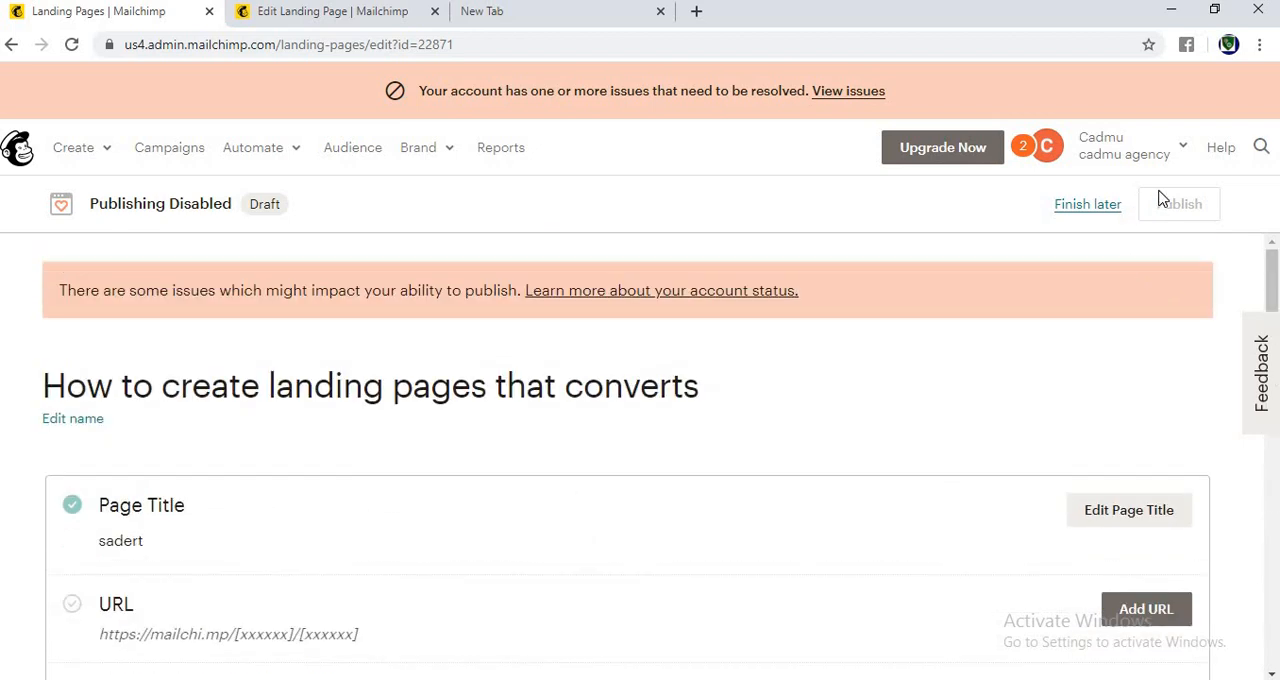
click(1158, 612)
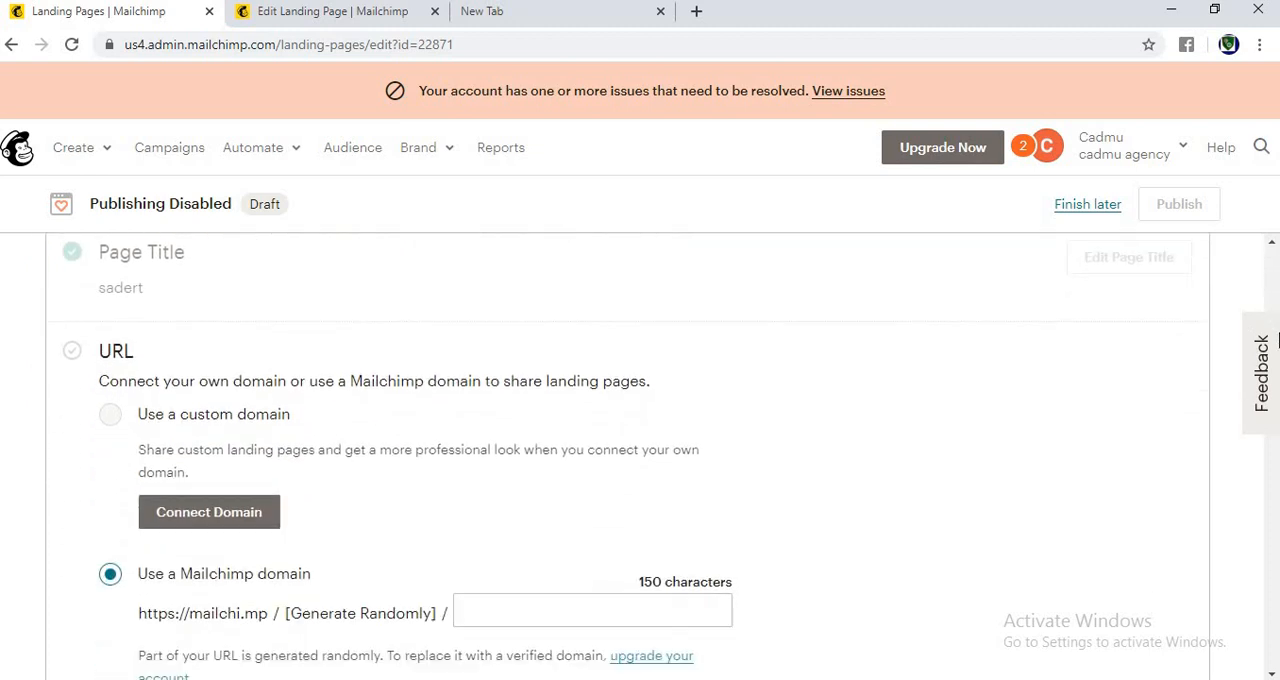
click(495, 502)
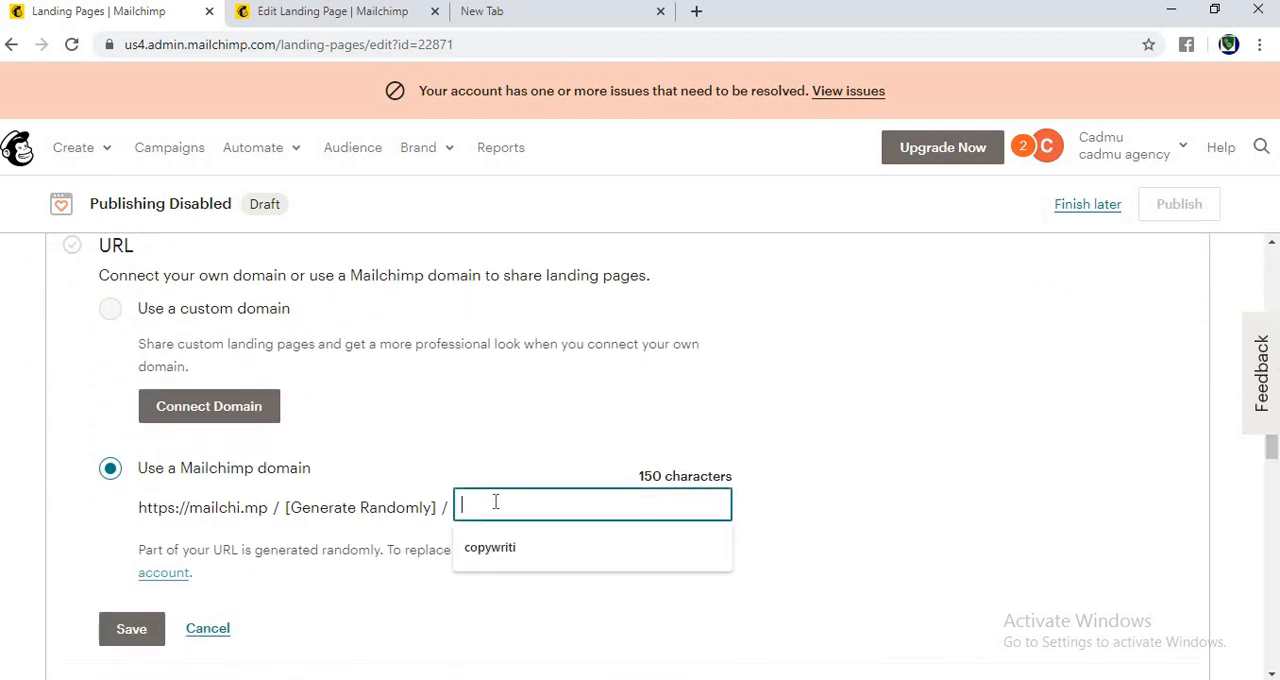
text(myl)
key(BackSpace)
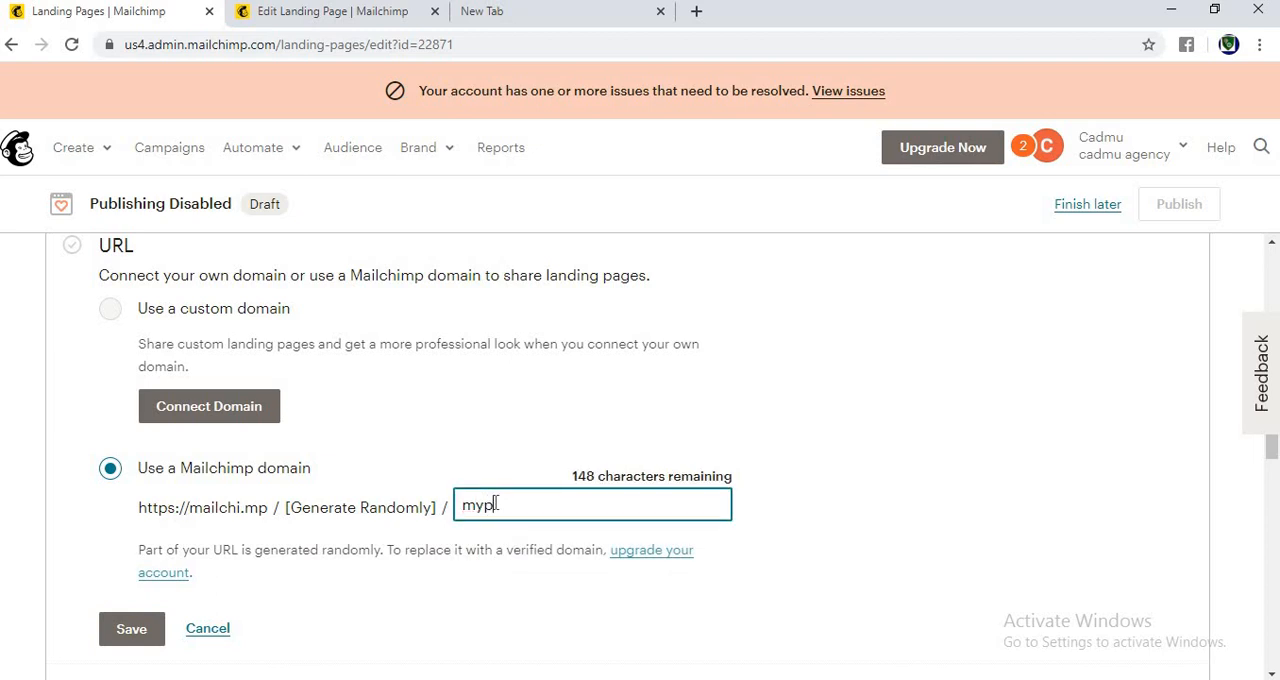
text(page)
click(131, 631)
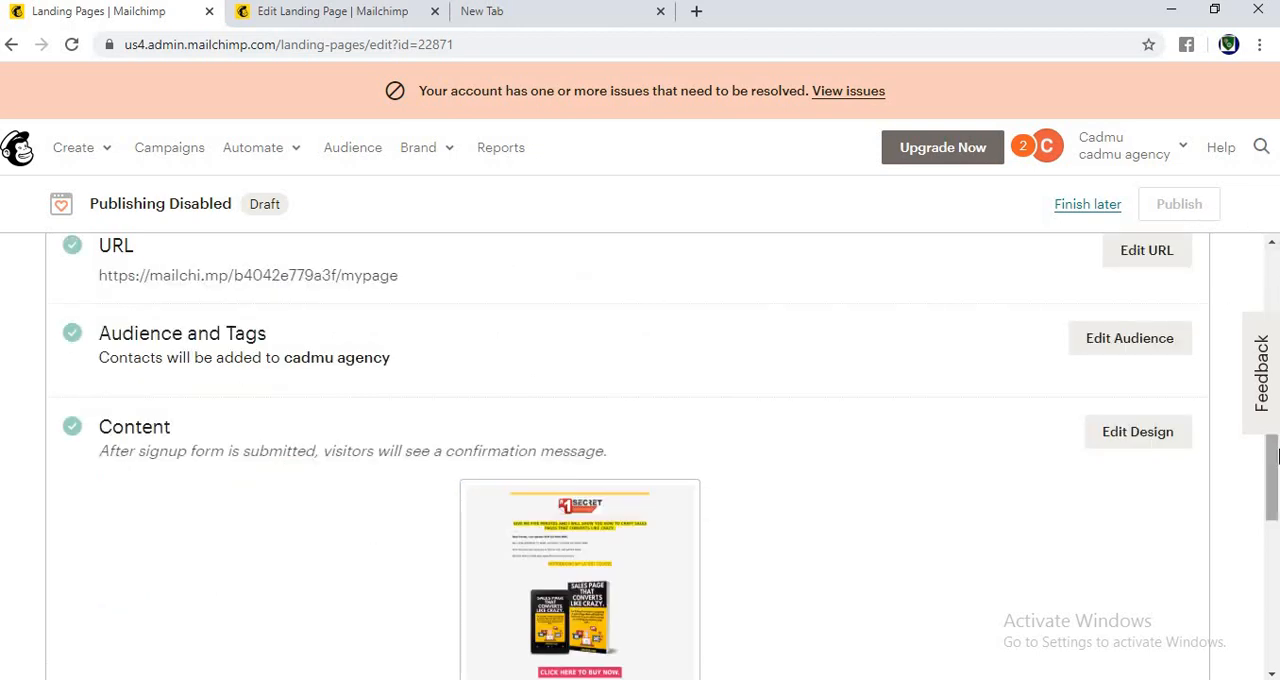
drag(1270, 468, 1270, 300)
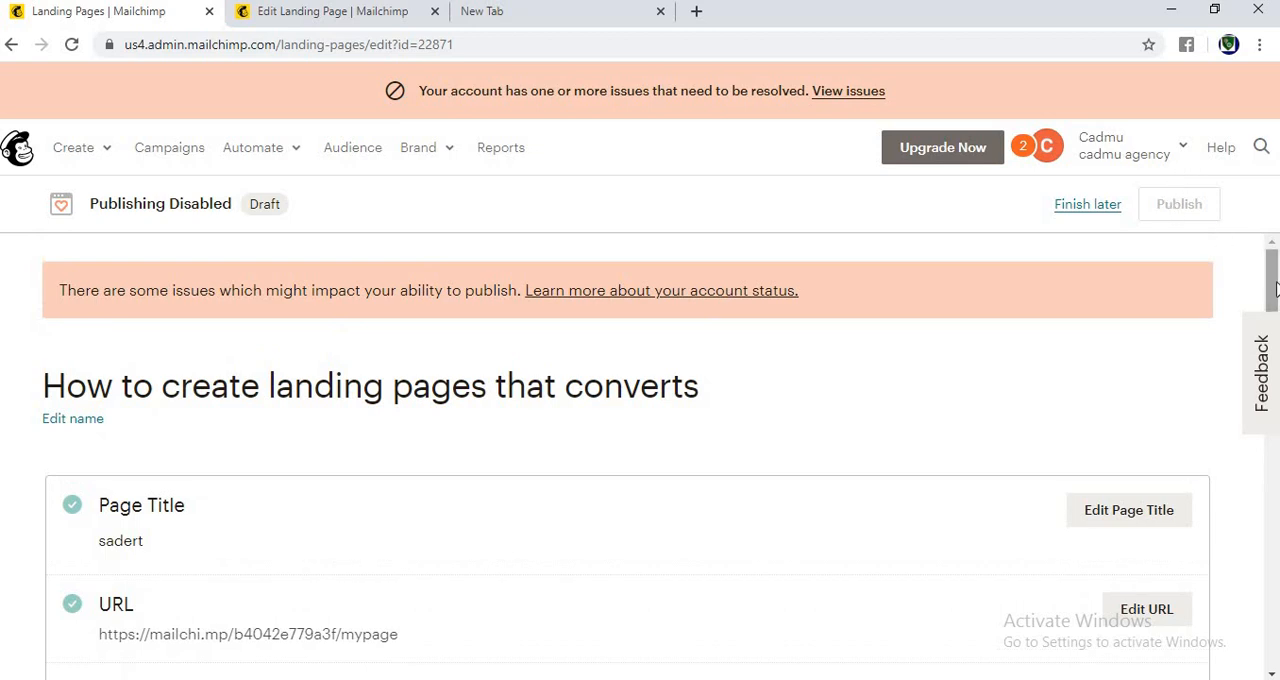
drag(1276, 290, 1276, 293)
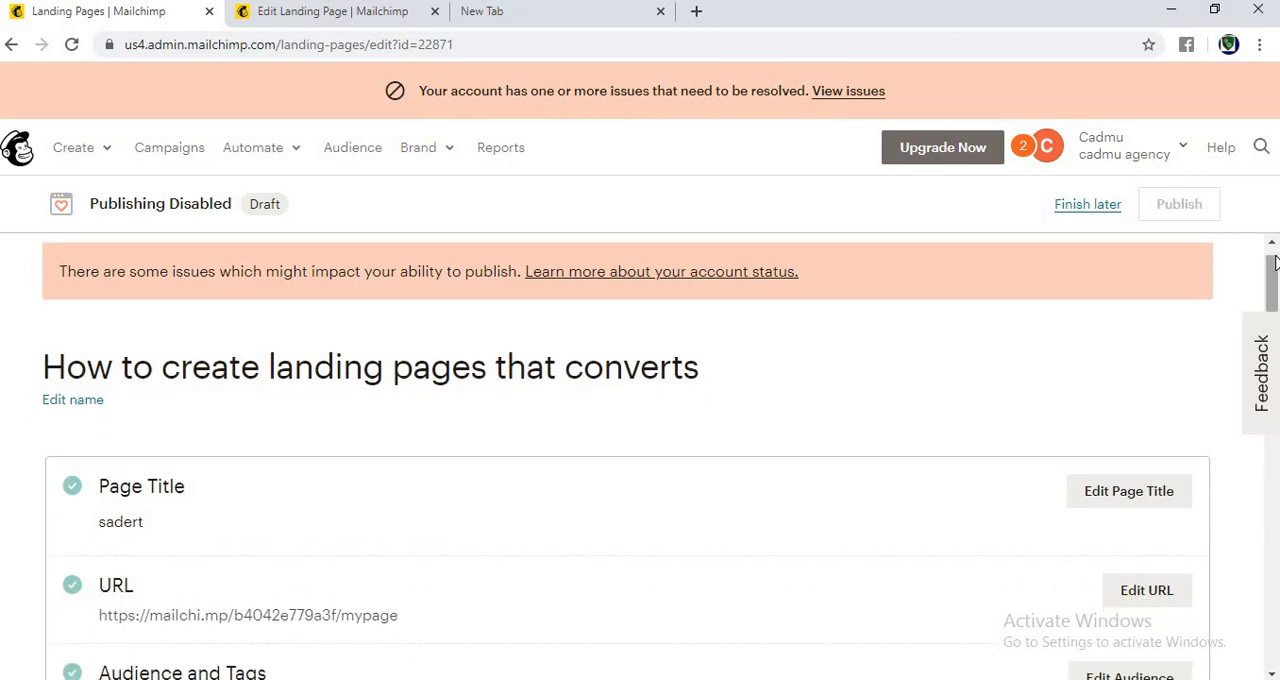